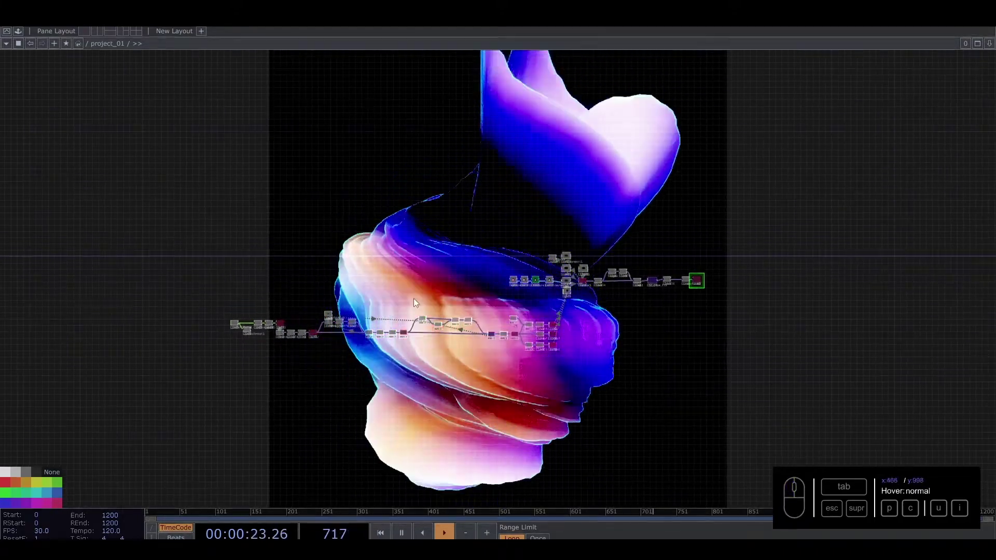
Examine the finished example network from its first operators through the texture chains to the final render output
scroll(384, 327, "up", 3)
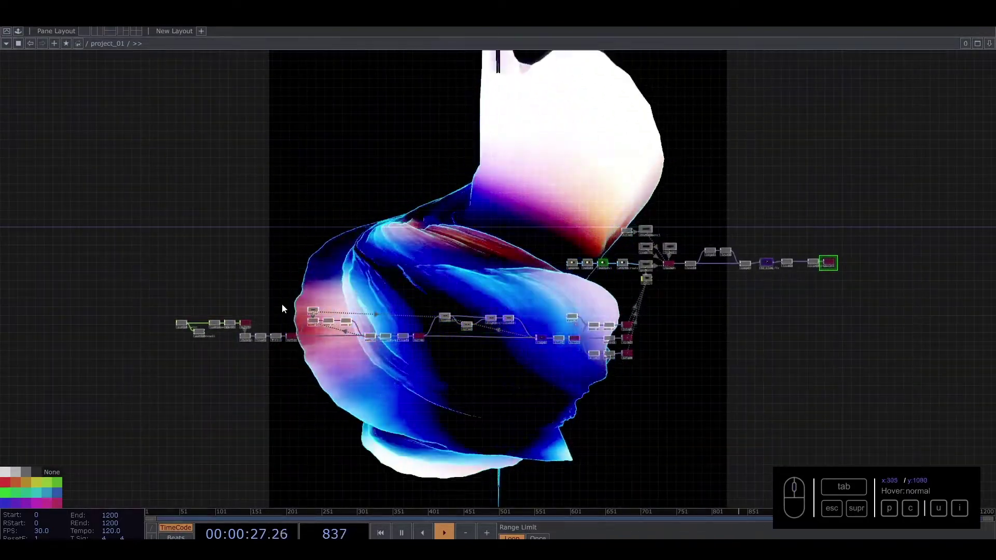
scroll(286, 300, "up", 4)
scroll(287, 304, "up", 3)
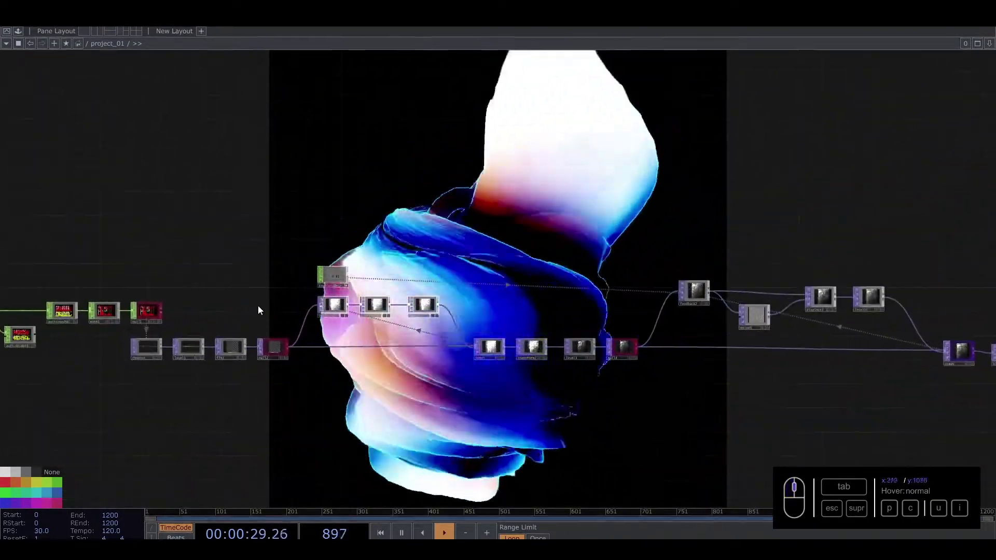
left_click_drag(634, 375, 414, 402)
left_click_drag(529, 421, 180, 420)
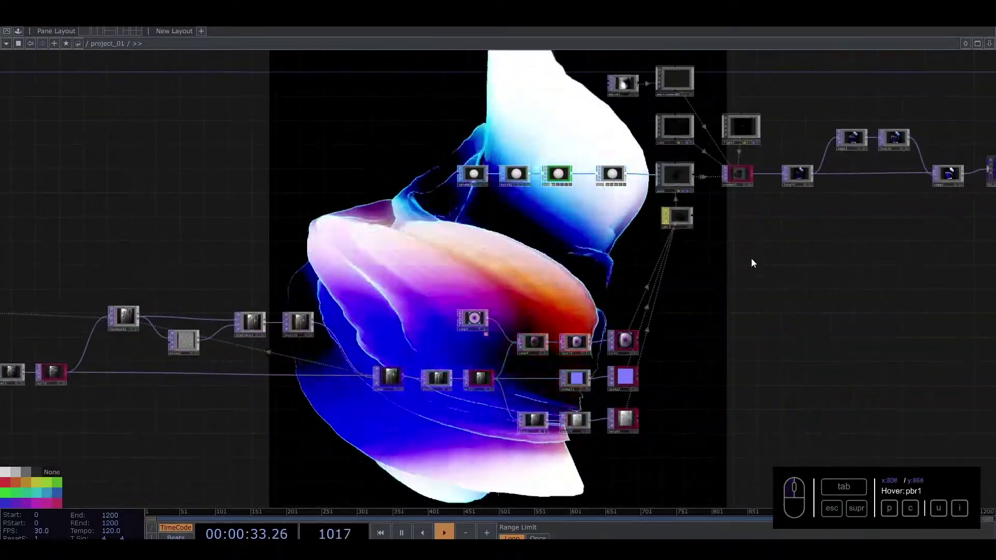
left_click_drag(689, 287, 422, 374)
left_click_drag(836, 360, 823, 367)
scroll(540, 381, "down", 5)
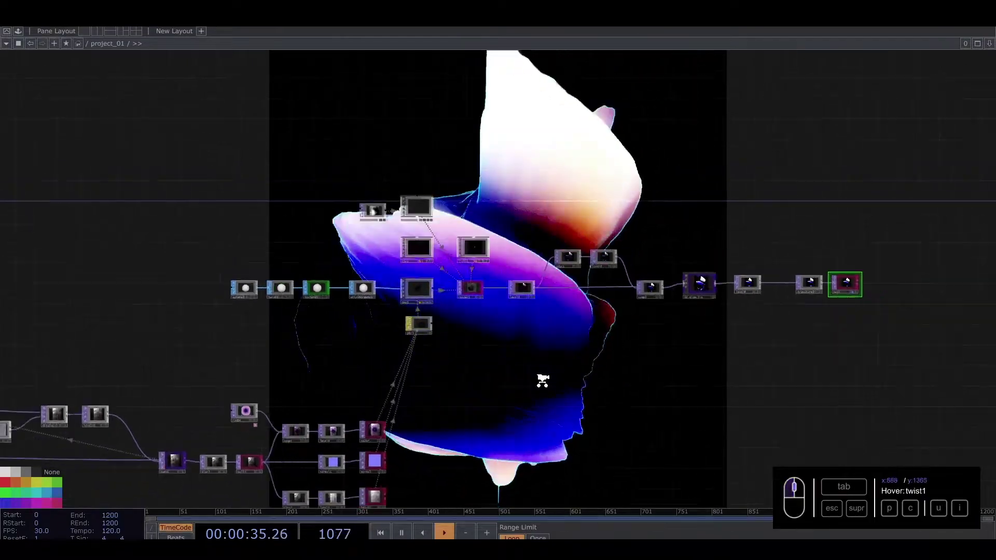
left_click_drag(394, 364, 631, 297)
right_click_drag(721, 421, 19, 309)
left_click_drag(354, 281, 117, 306)
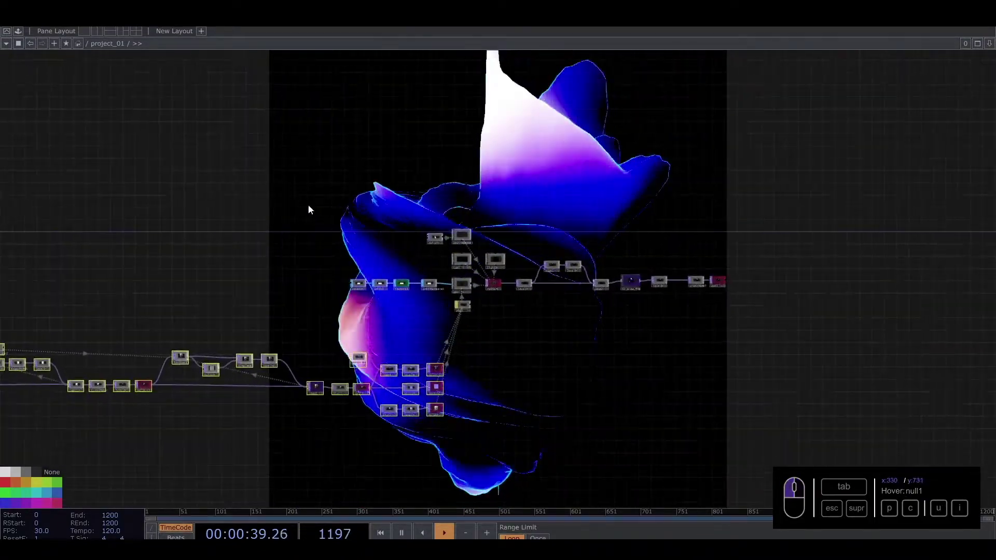
mouse_move(307, 207)
right_mouse_down()
mouse_move(482, 316)
mouse_move(473, 310)
right_mouse_up()
right_click_drag(792, 313, 530, 278)
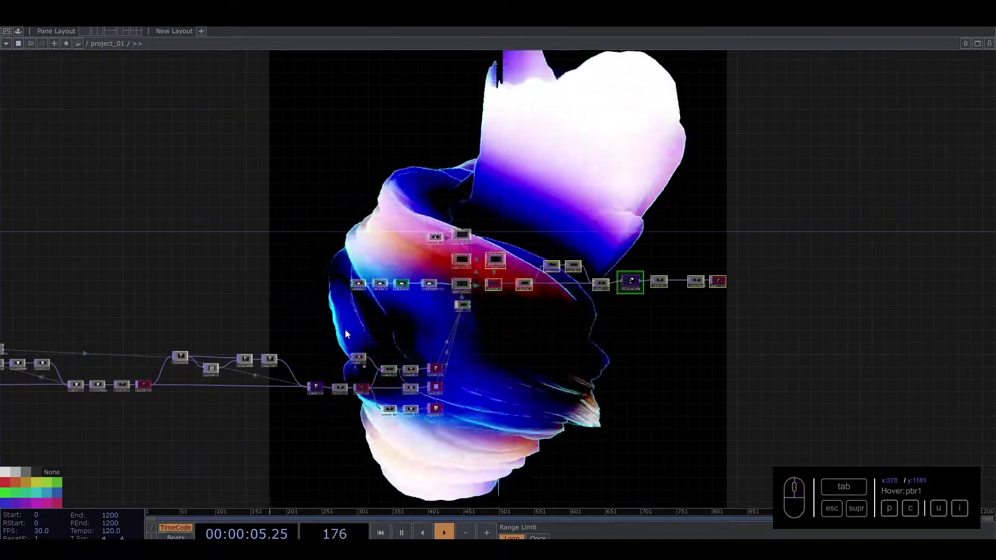
left_click_drag(359, 328, 477, 319)
middle_click_drag(395, 323, 366, 282)
left_click_drag(365, 281, 390, 273)
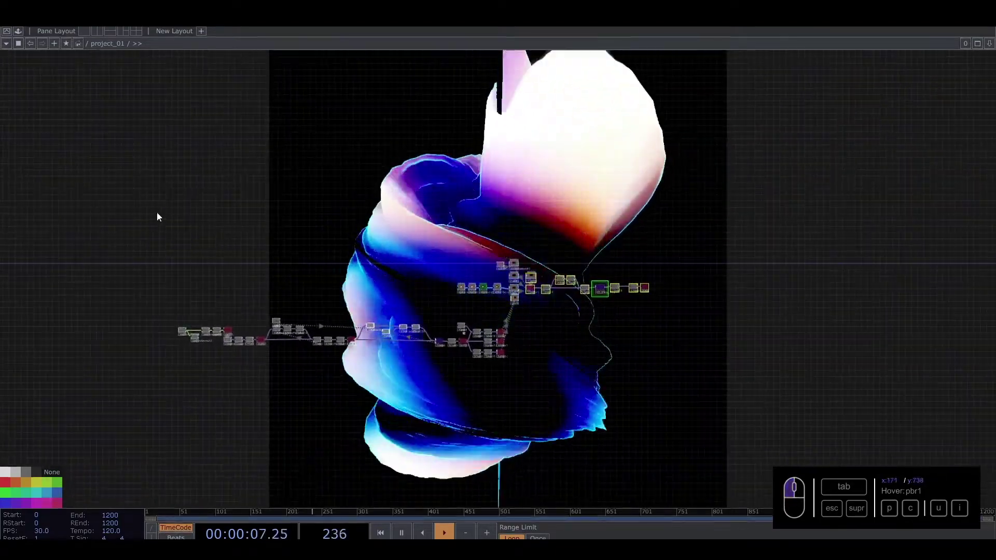
Delete all operators of the finished example network in project_01
right_click_drag(155, 214, 659, 410)
key("Delete")
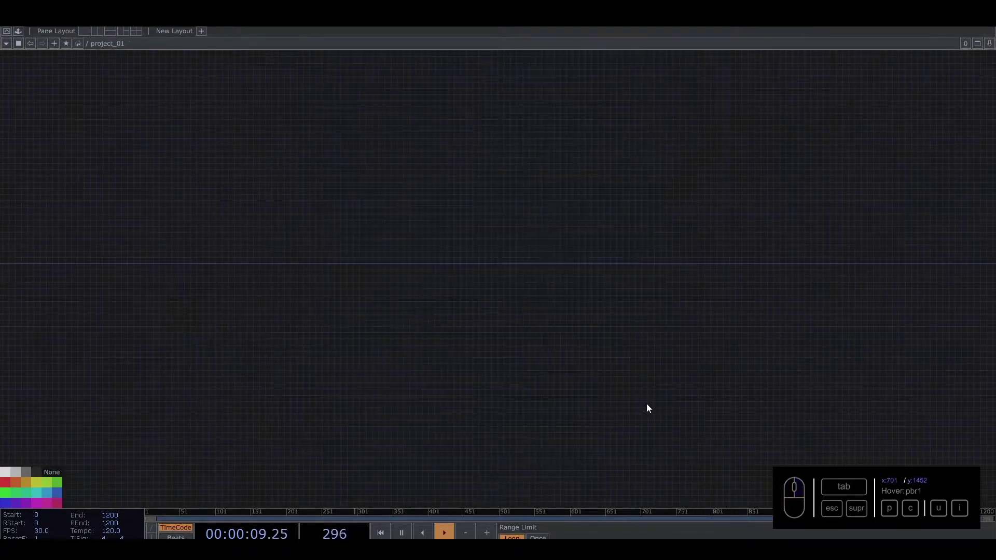
Create a Sphere SOP in the empty network
left_click_drag(647, 407, 465, 256)
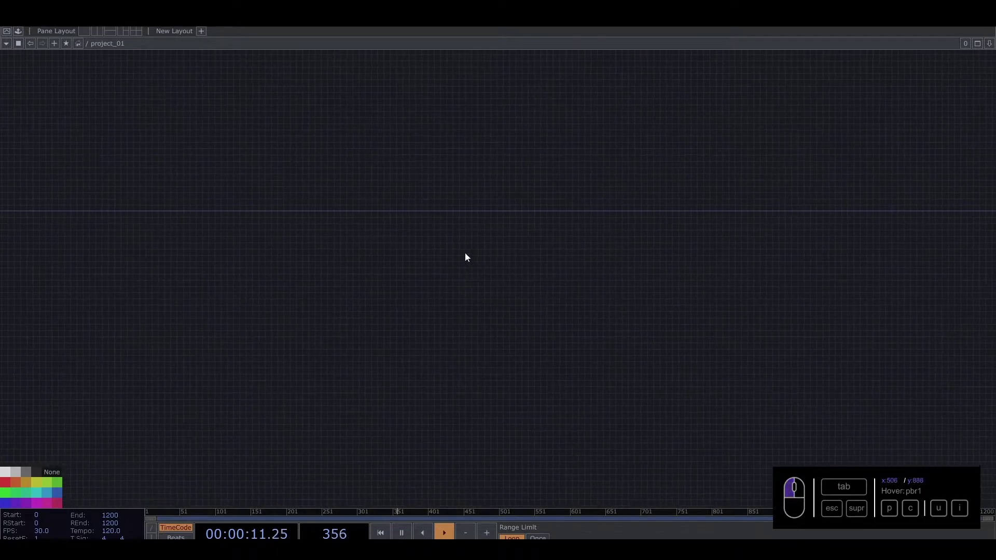
scroll(465, 254, "up", 5)
key("Tab")
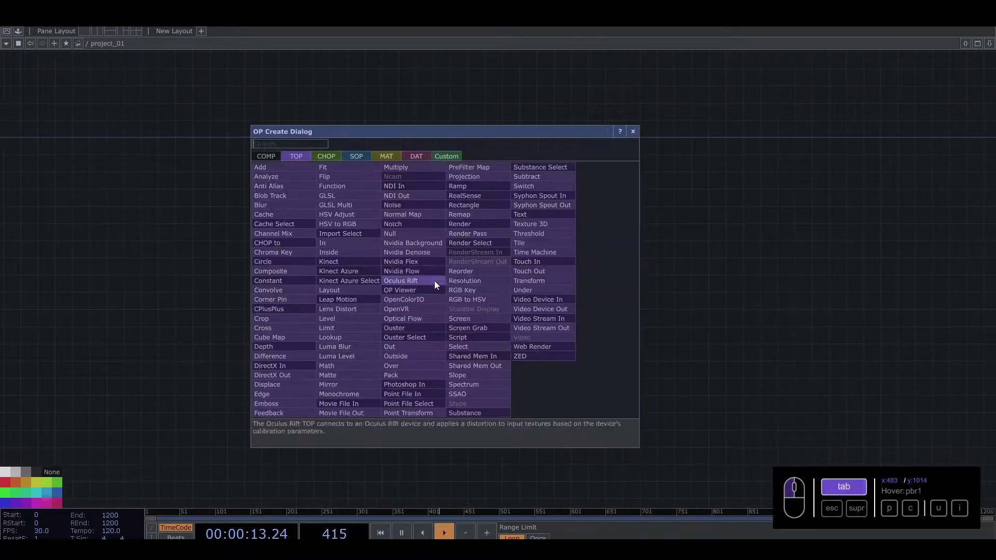
left_click(351, 152)
type("sphe")
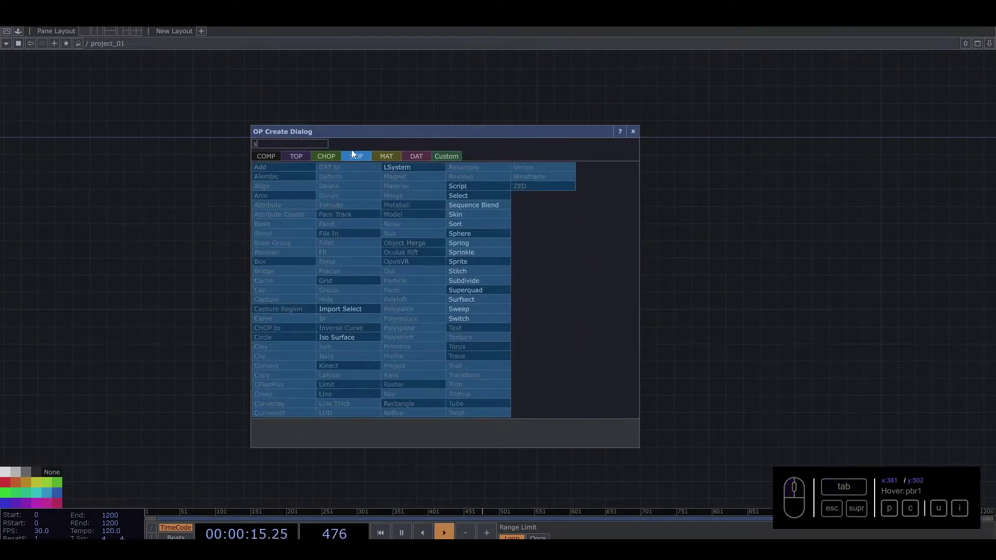
left_click(466, 238)
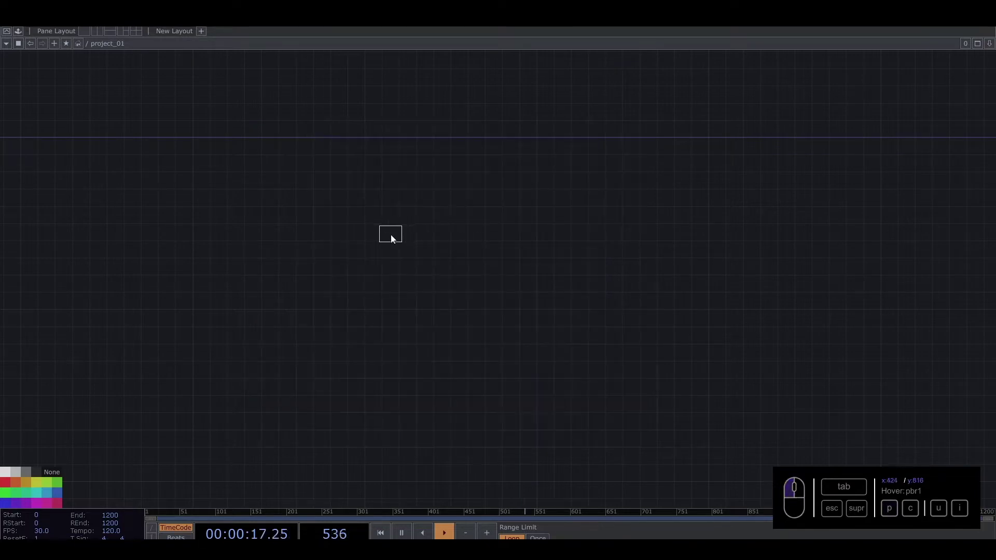
left_click(386, 235)
Add a Twist SOP connected to the output of the Sphere SOP
left_click(444, 237)
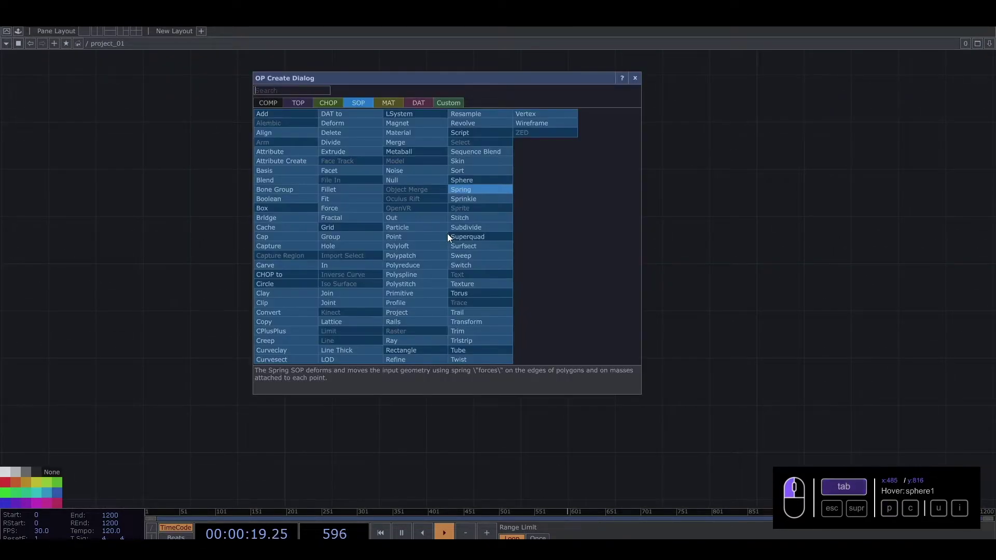
type("tw")
left_click(468, 360)
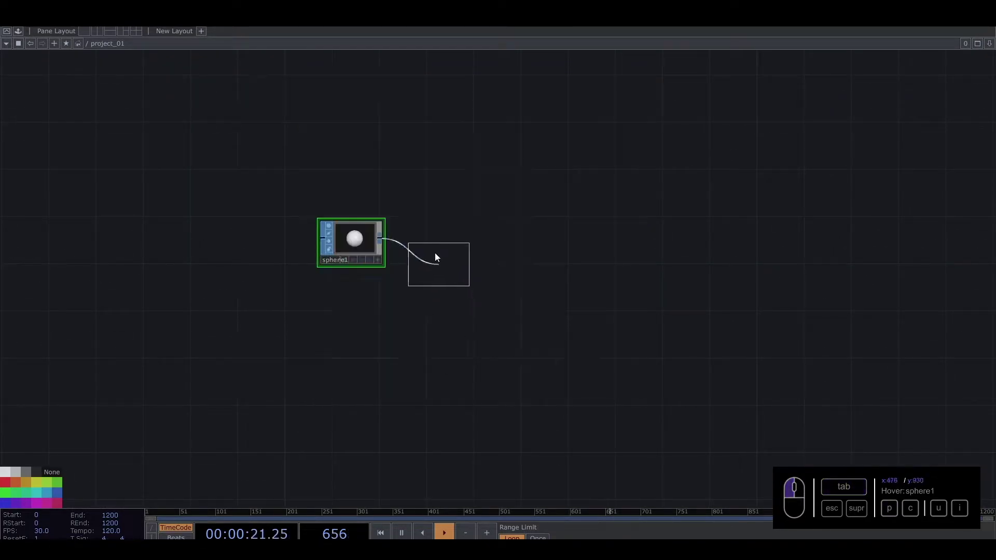
left_click(440, 240)
Add a Texture SOP connected to the output of the Twist SOP
left_click_drag(587, 259, 358, 308)
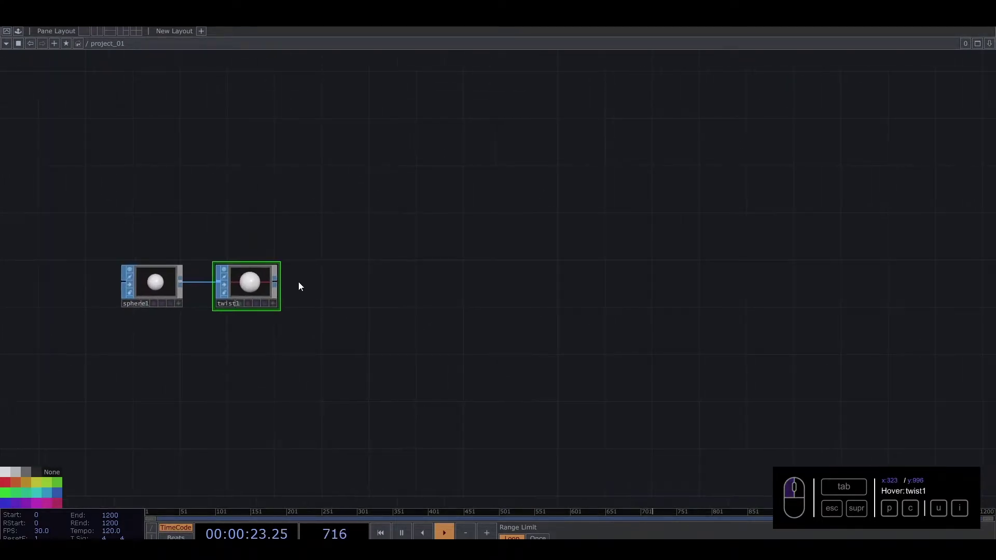
key("Tab")
type("tex")
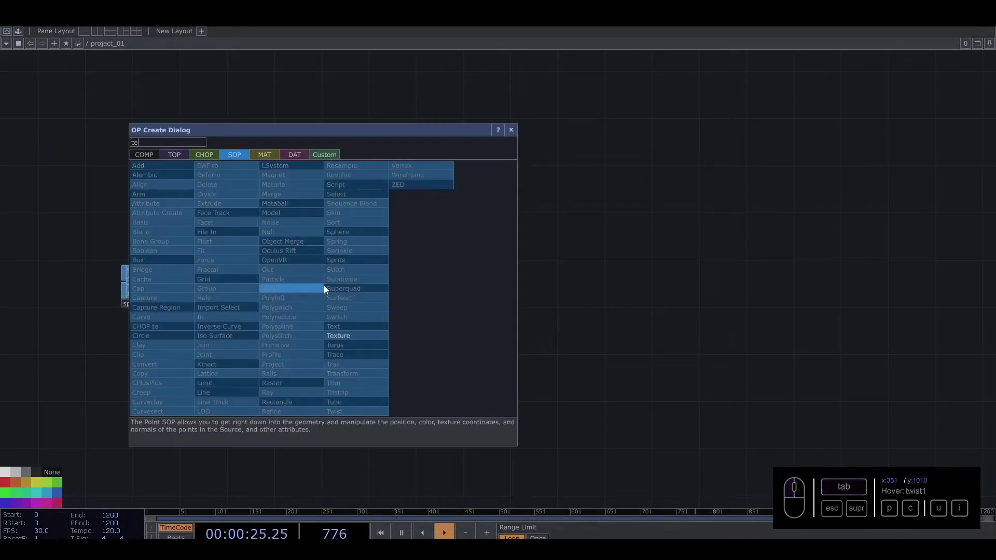
left_click(347, 337)
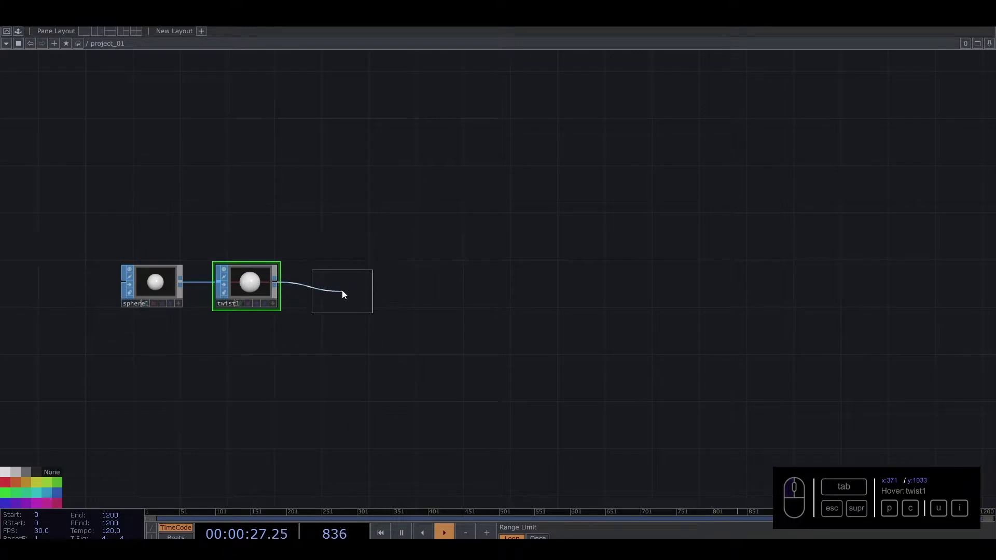
left_click(342, 289)
Add an Attribute Create SOP connected to the output of the Texture SOP
left_click_drag(399, 296, 302, 302)
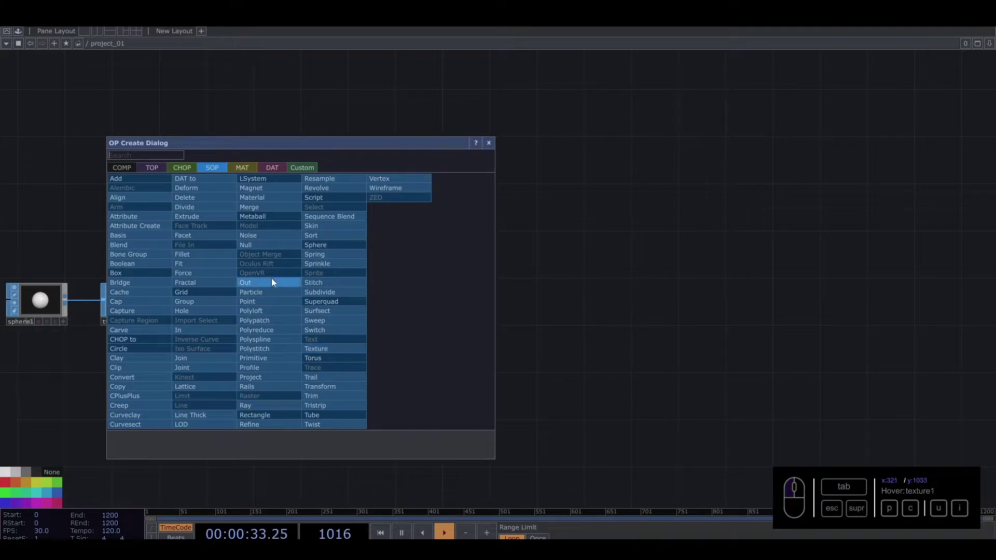
left_click(163, 226)
left_click(327, 307)
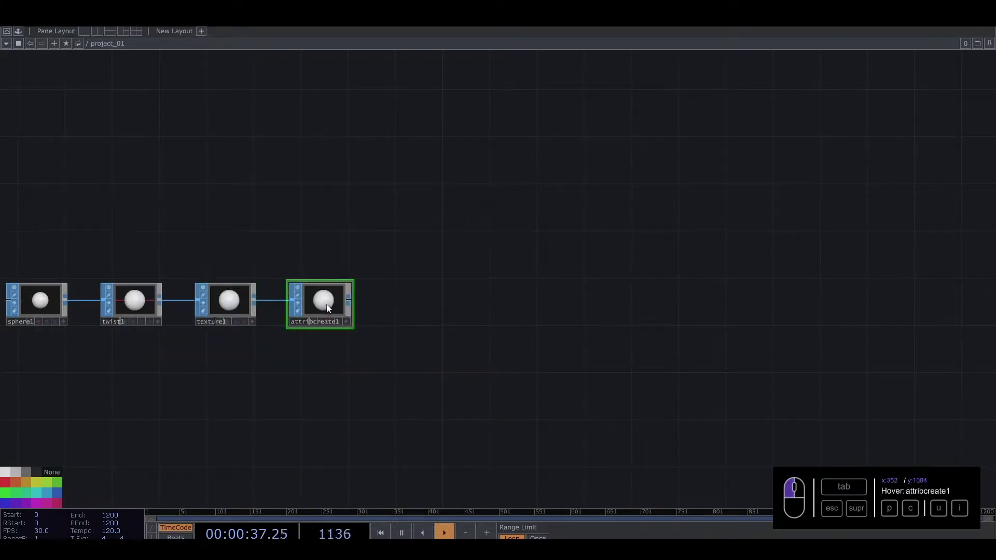
Turn on Compute Normals and Compute Tangents for the Attribute Create SOP
key("p")
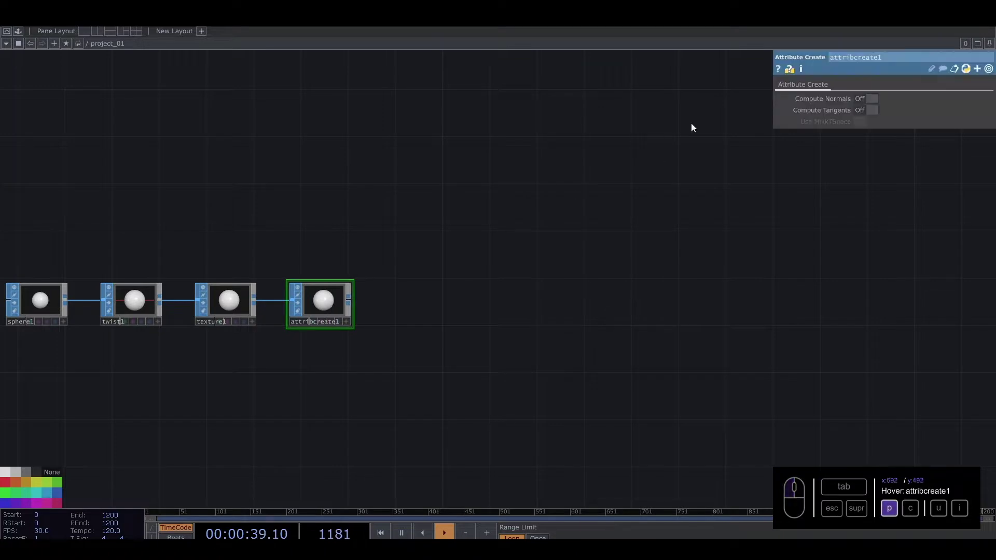
left_click(867, 99)
left_click(868, 110)
Add a Geometry COMP connected to the output of the Attribute Create SOP
left_click_drag(511, 215, 267, 256)
left_click_drag(256, 294, 318, 287)
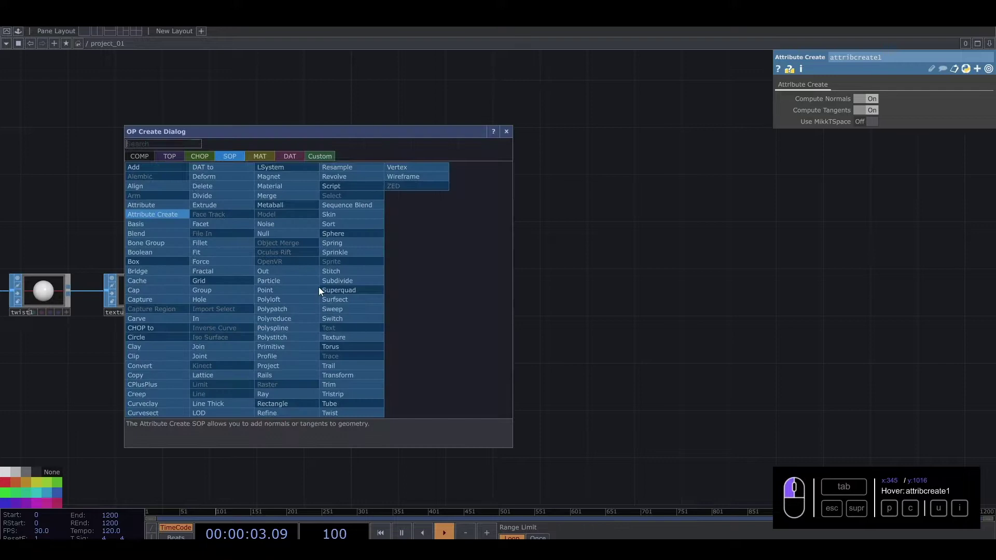
left_click(139, 156)
left_click(166, 242)
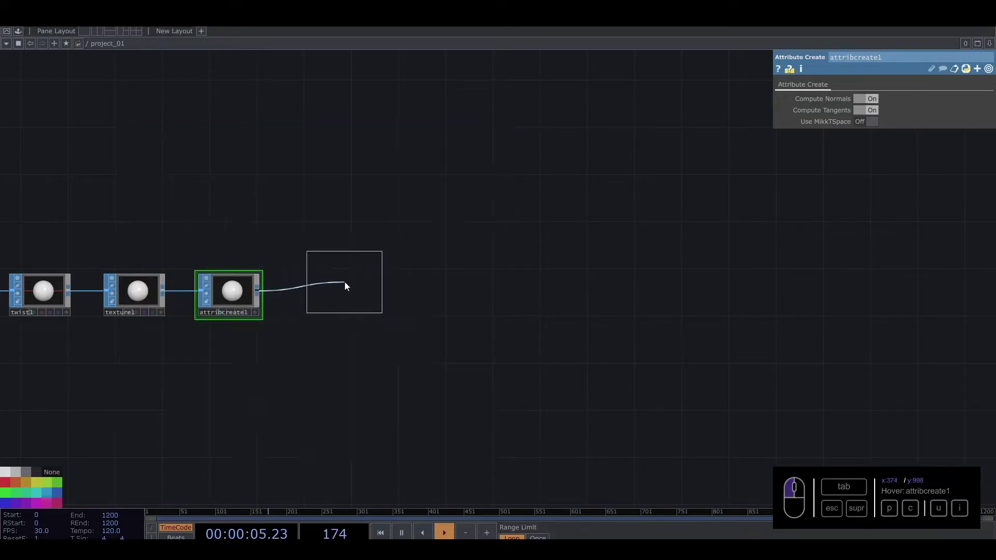
left_click(345, 285)
Add a Camera COMP above the Geometry COMP
key("Tab")
key("c")
left_click(204, 138)
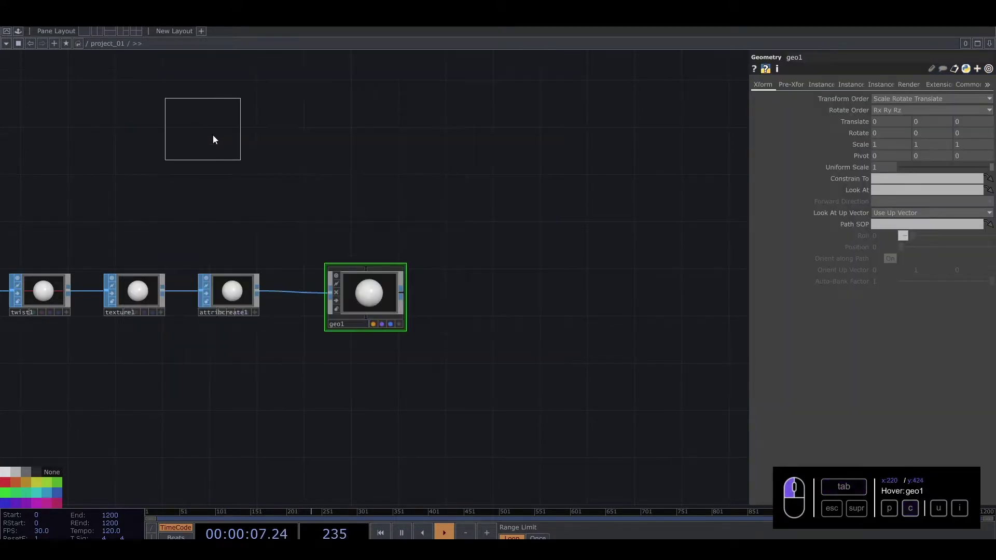
left_click(362, 200)
Add a Light COMP to the right of the Camera COMP
key("Tab")
type("li")
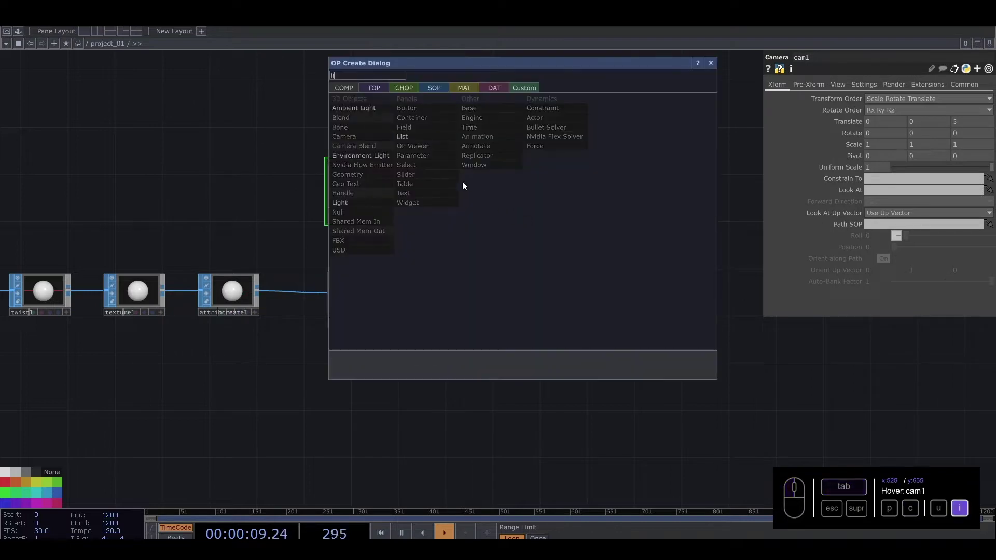
left_click(351, 201)
left_click(481, 196)
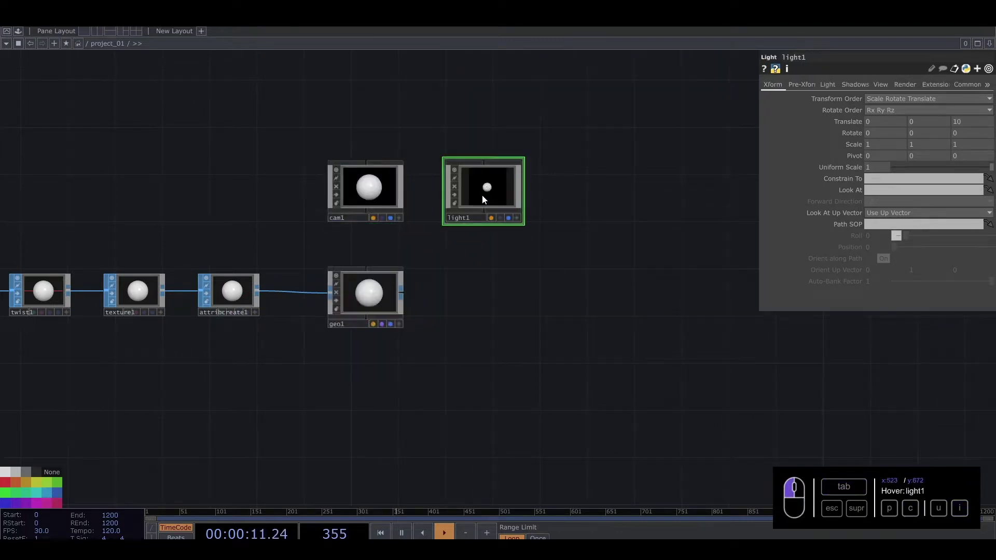
Add an Environment Light COMP above the Camera COMP
left_click_drag(485, 307, 419, 343)
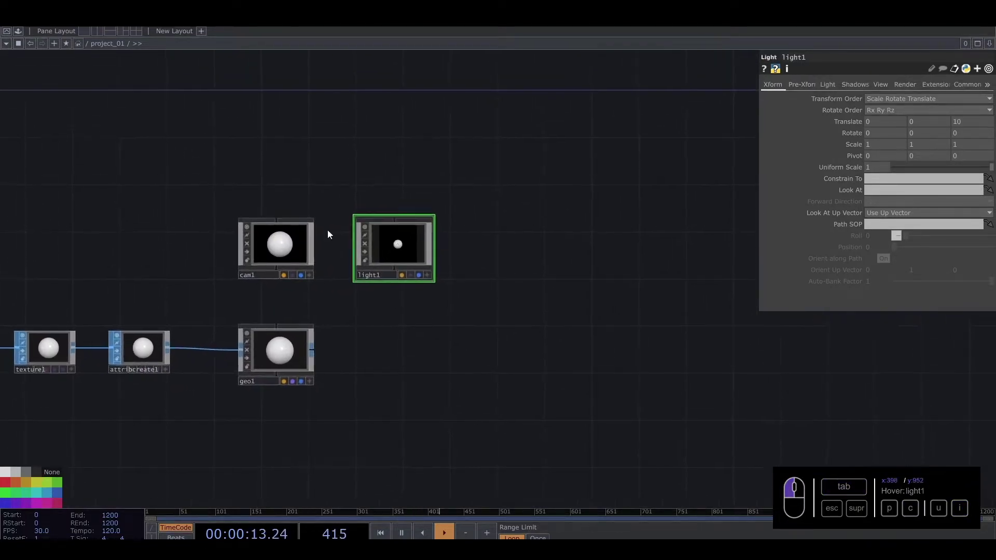
left_click_drag(306, 170, 334, 207)
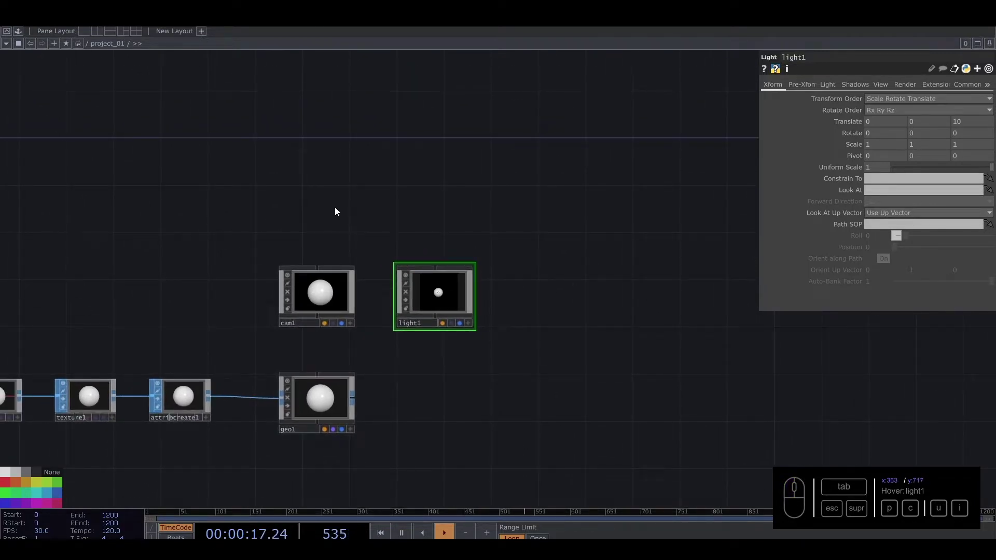
key("Tab")
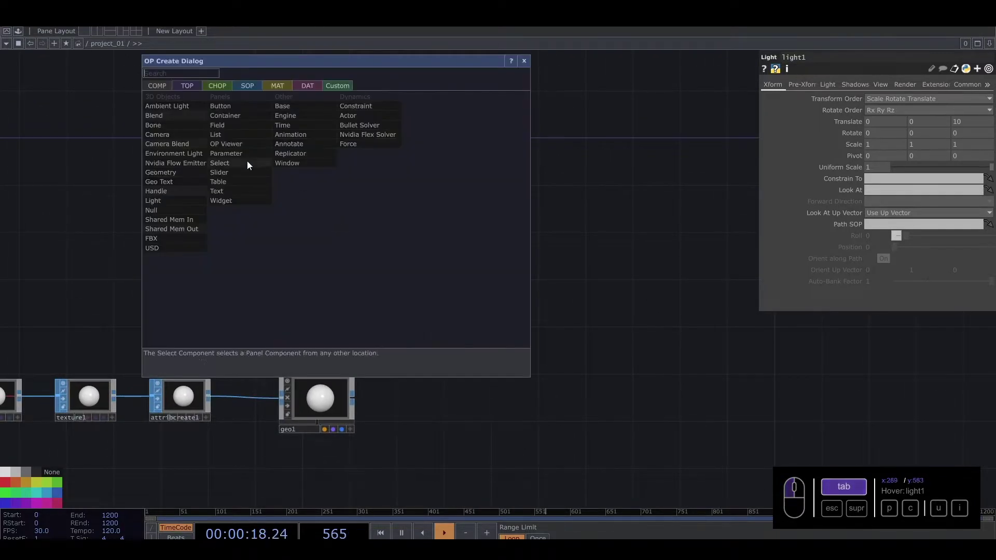
left_click(197, 152)
left_click(316, 213)
Add a Noise TOP to the left of the Environment Light COMP and assign it as the light's Environment Map
left_click_drag(223, 212, 222, 201)
key("Tab")
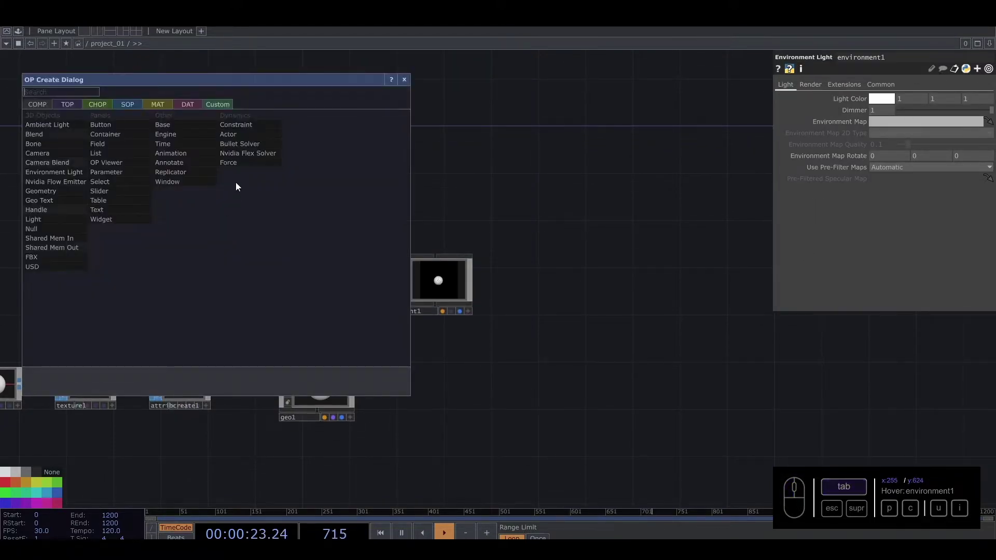
left_click(58, 105)
type("no")
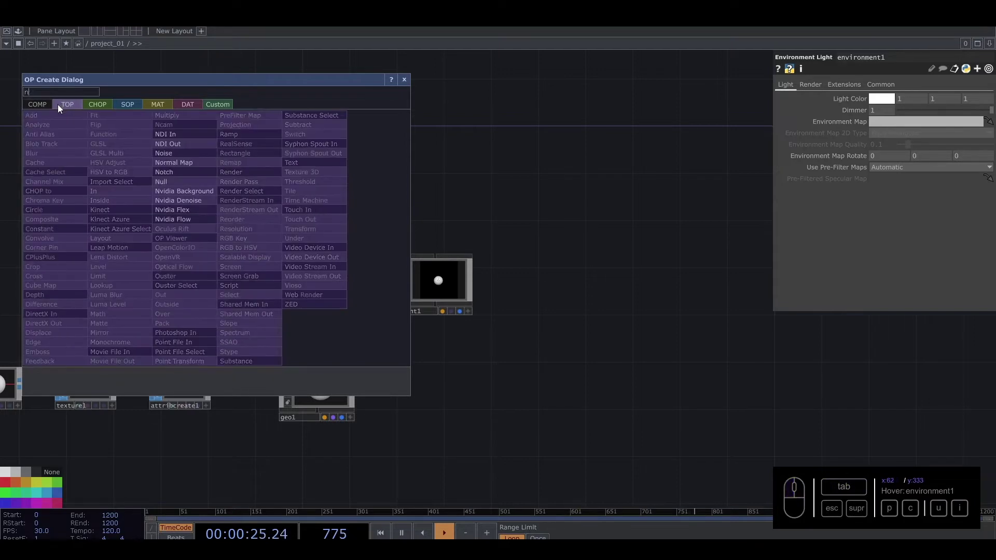
left_click(139, 156)
left_click(206, 203)
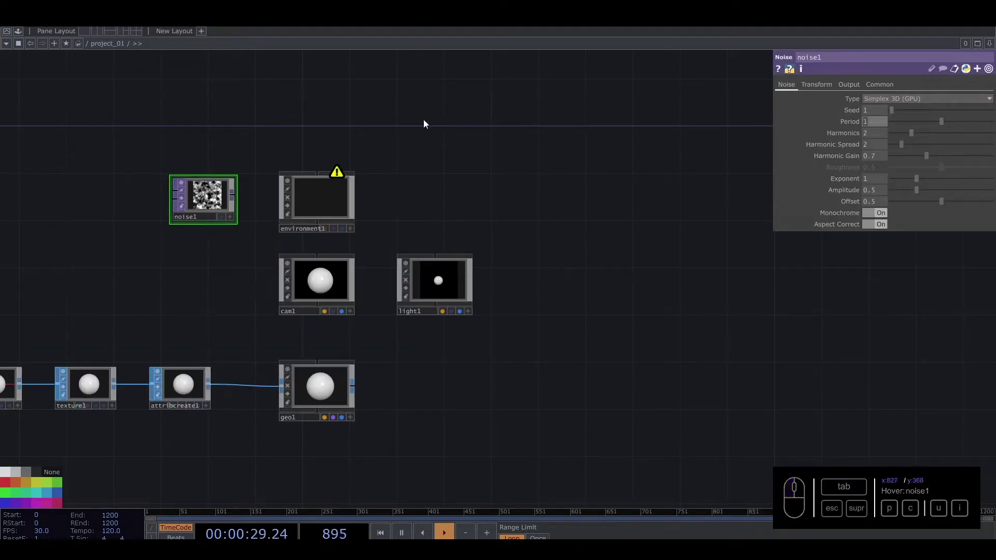
left_click(291, 194)
left_click_drag(188, 194, 875, 121)
Add a Render TOP to the right of the Geometry COMP, below the Light COMP
left_click_drag(494, 220, 389, 183)
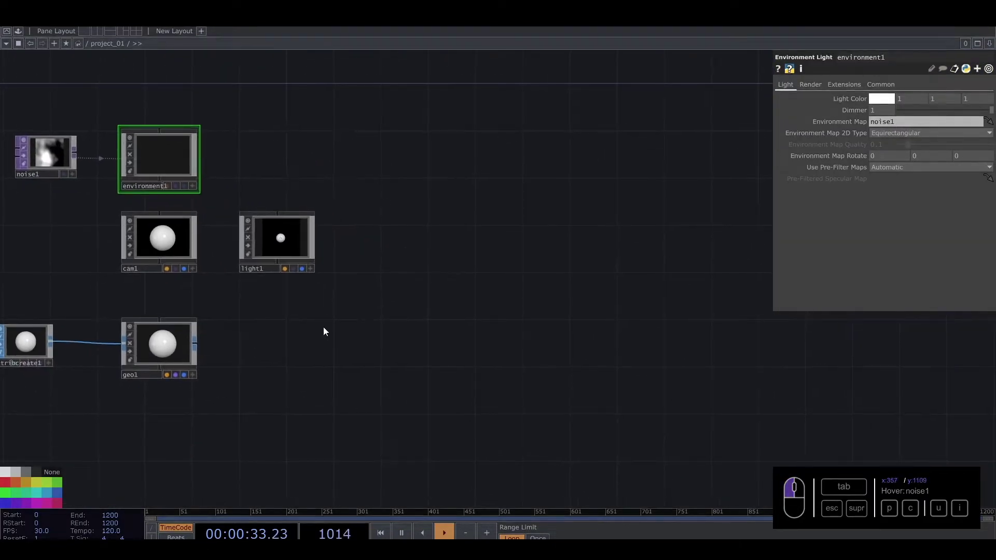
key("Tab")
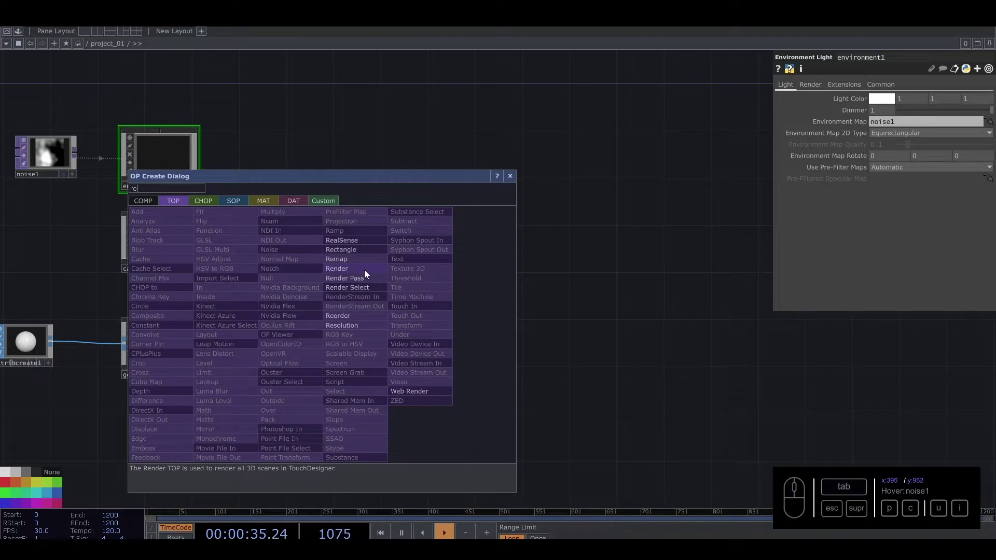
left_click(364, 270)
left_click(289, 343)
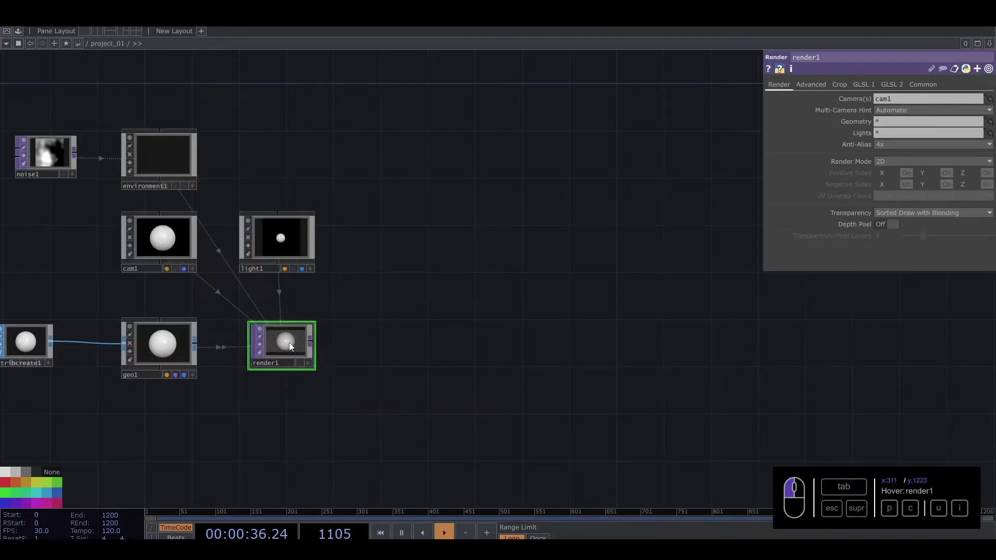
Set the Render TOP's resolution width and height both to the expression me.parent().par.w
left_click(925, 84)
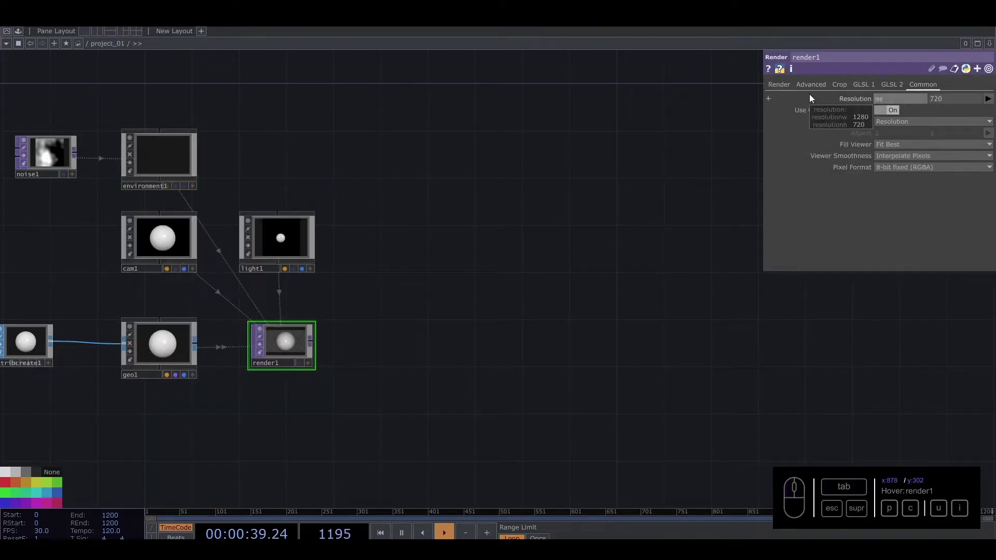
type("parent().par.w")
key("Return")
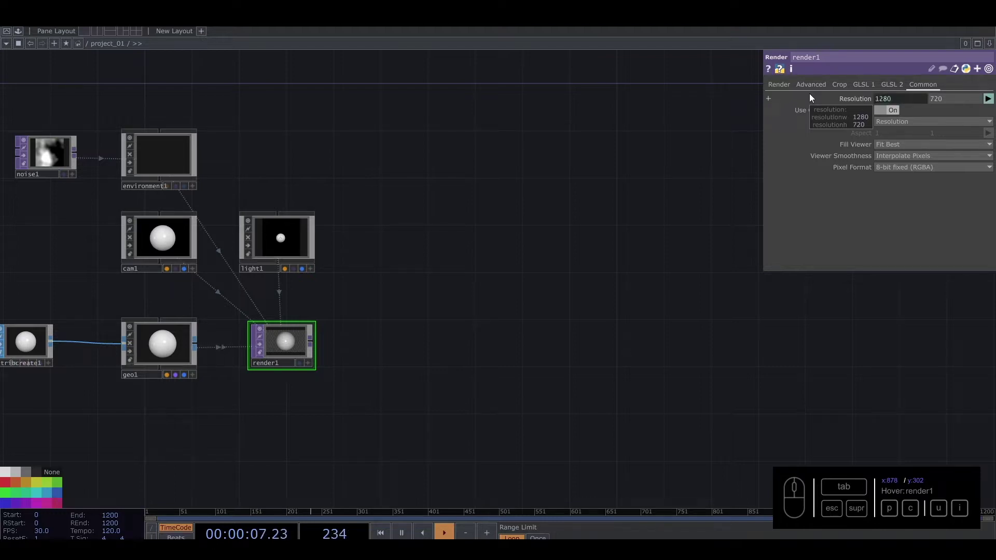
left_click_drag(950, 97, 855, 93)
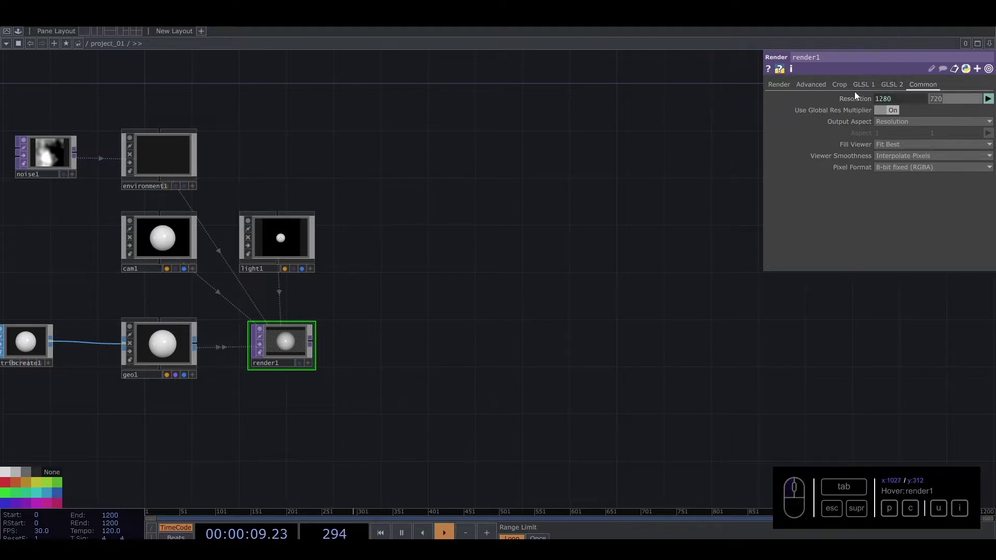
type("me.parent().par.w")
key("Return")
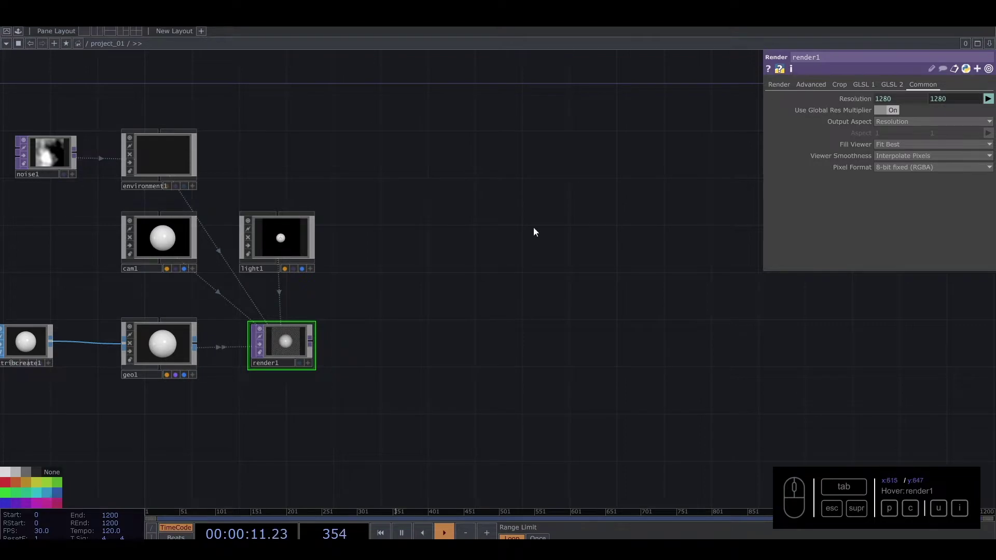
Add a Null TOP connected to the Render TOP's output, placed well to its right
left_click_drag(538, 314, 526, 316)
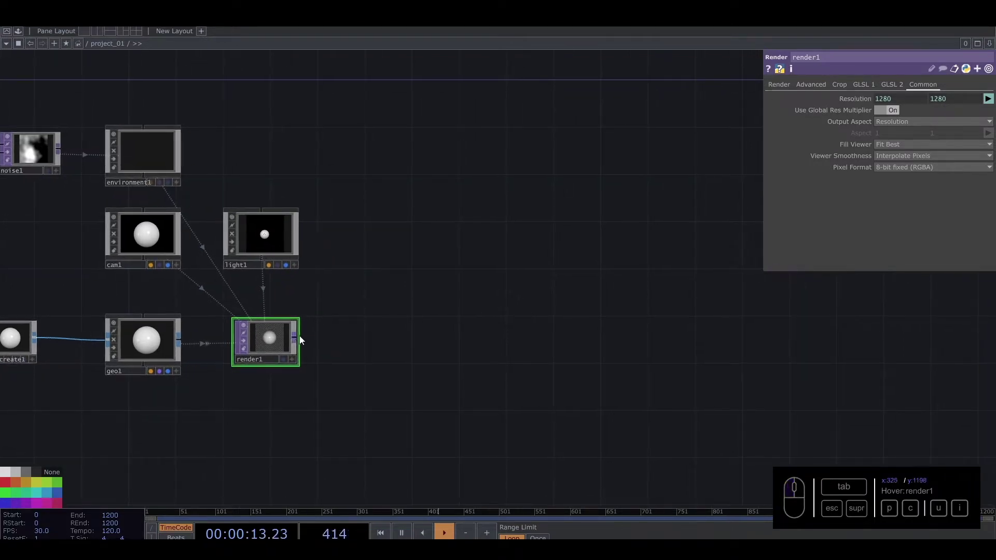
left_click_drag(301, 340, 649, 349)
type("nul")
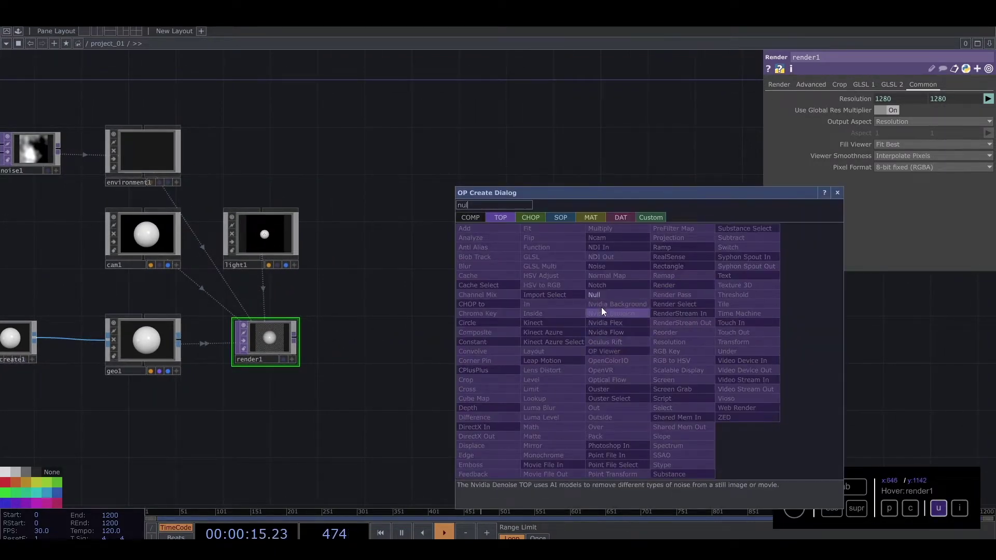
left_click(603, 298)
left_click(747, 343)
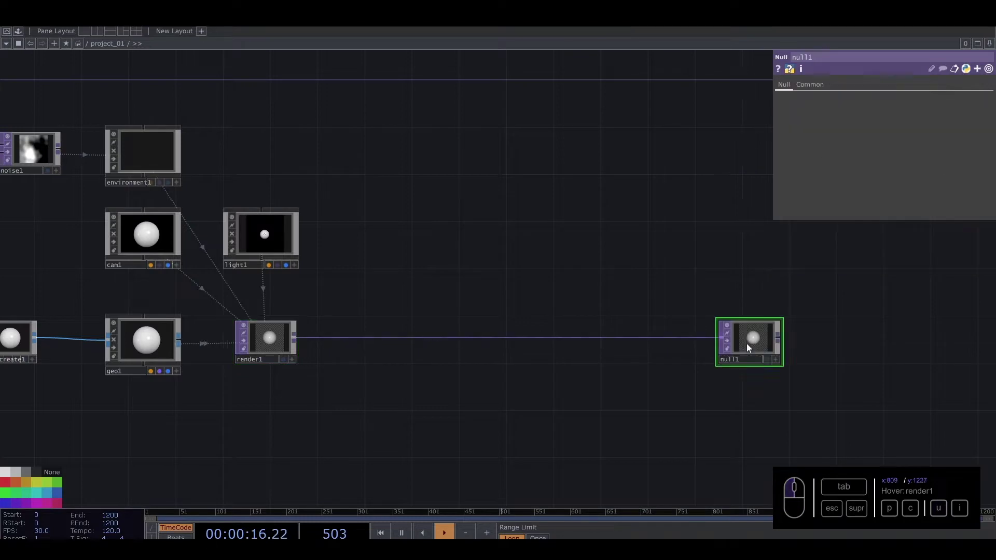
Display the Null TOP in the network background and rename it out1
left_click(770, 359)
left_click_drag(616, 401, 520, 413)
mouse_move(659, 364)
left_mouse_down()
mouse_move(595, 374)
mouse_move(654, 374)
left_mouse_up()
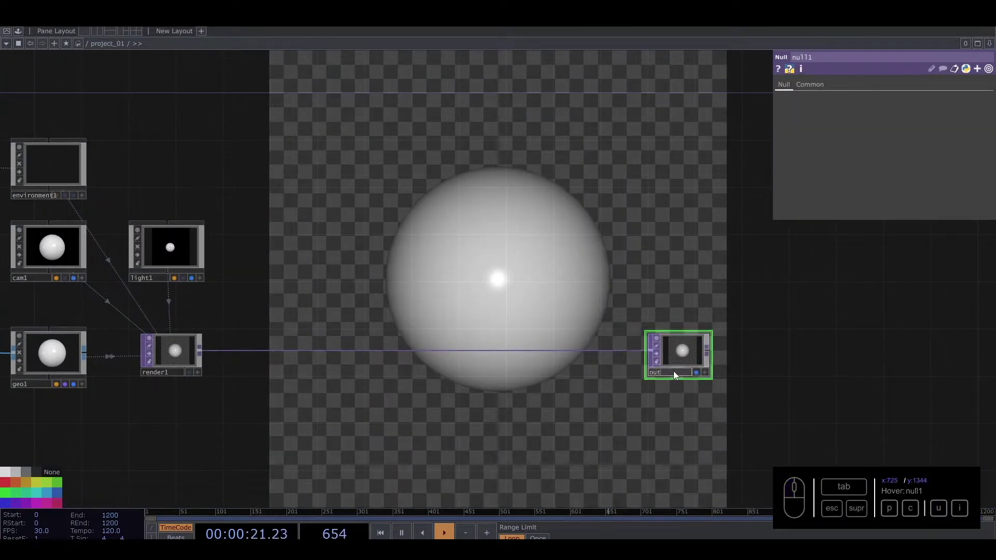
type("1")
key("Return")
Colour the render1 and out1 nodes crimson and move out1 farther to the right
left_click_drag(702, 404, 150, 336)
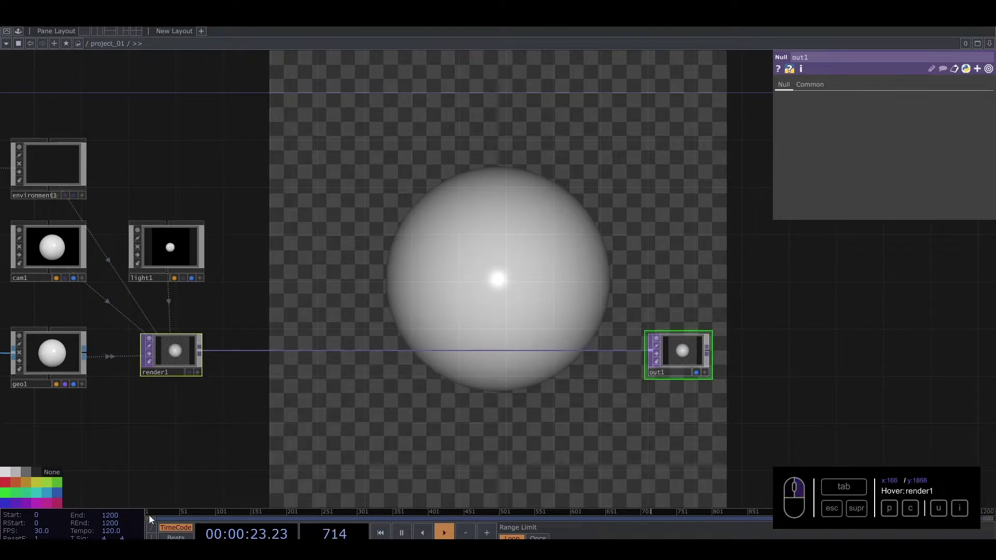
left_click(58, 503)
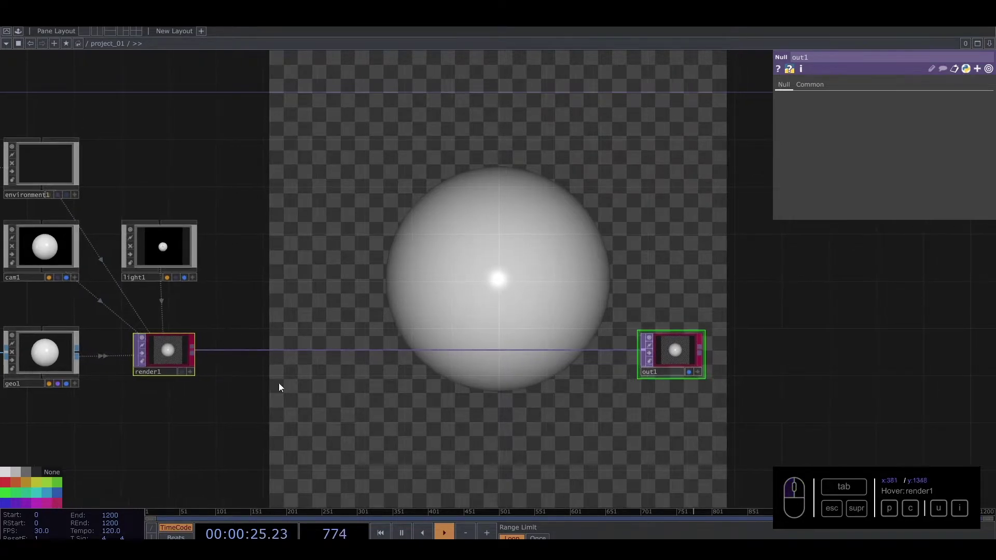
left_click_drag(664, 352, 827, 350)
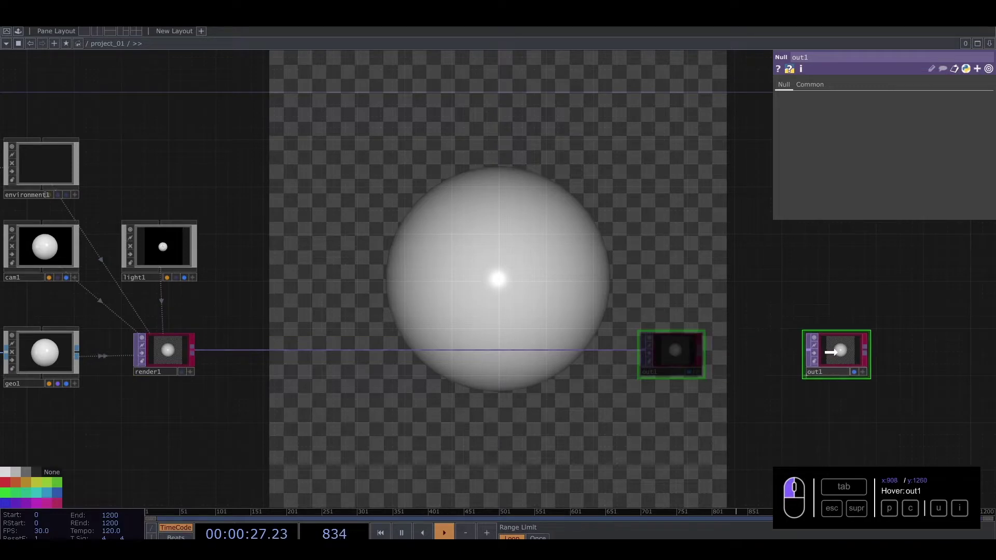
right_click(700, 350)
left_click(721, 336)
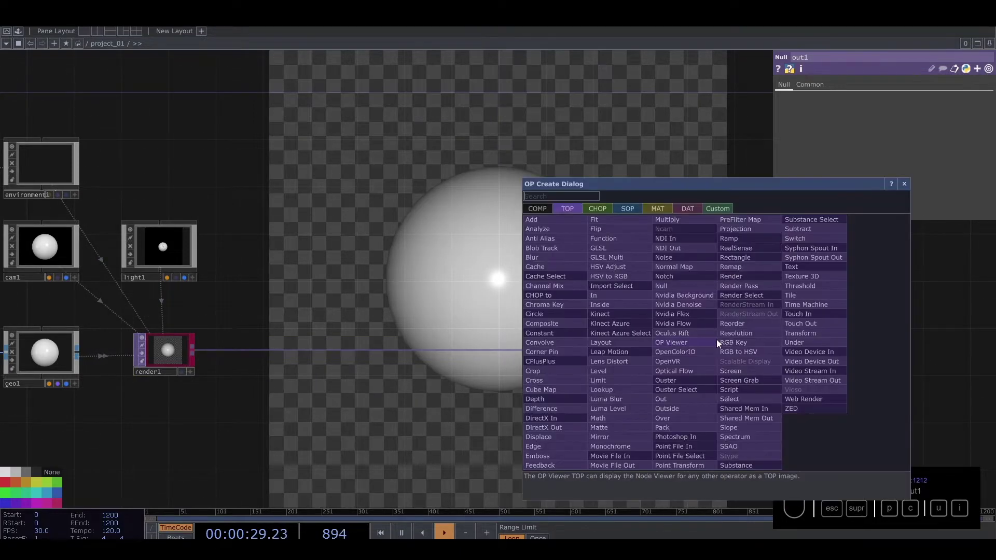
type("tra")
key("Escape")
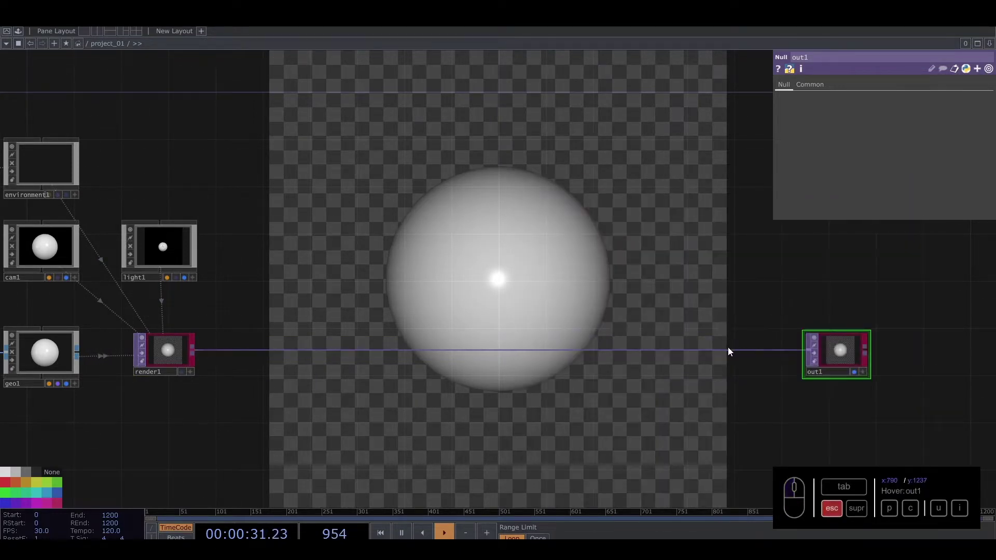
Insert a Transform TOP between render1 and out1 and set its background colour's alpha to 1
right_click(729, 350)
left_click(733, 349)
left_click(750, 345)
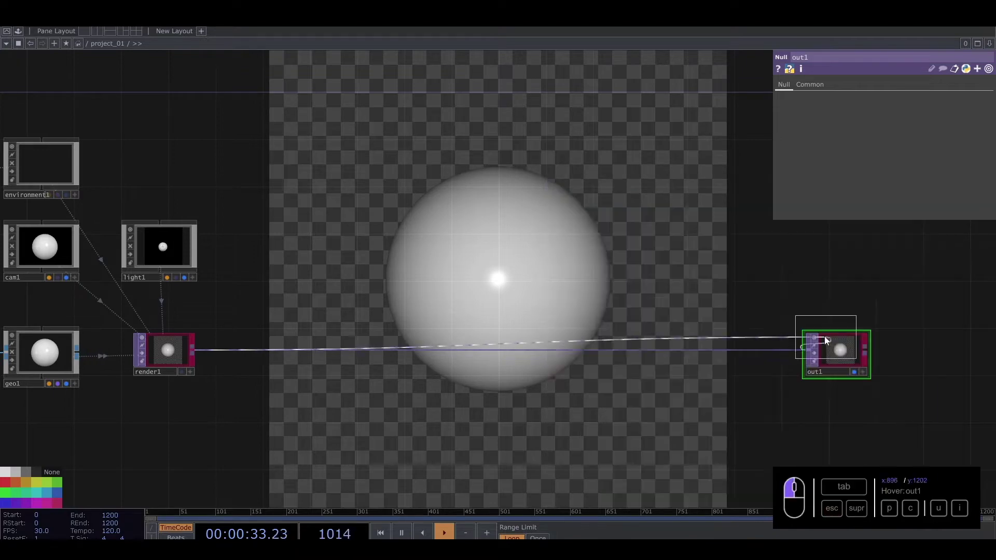
left_click(730, 363)
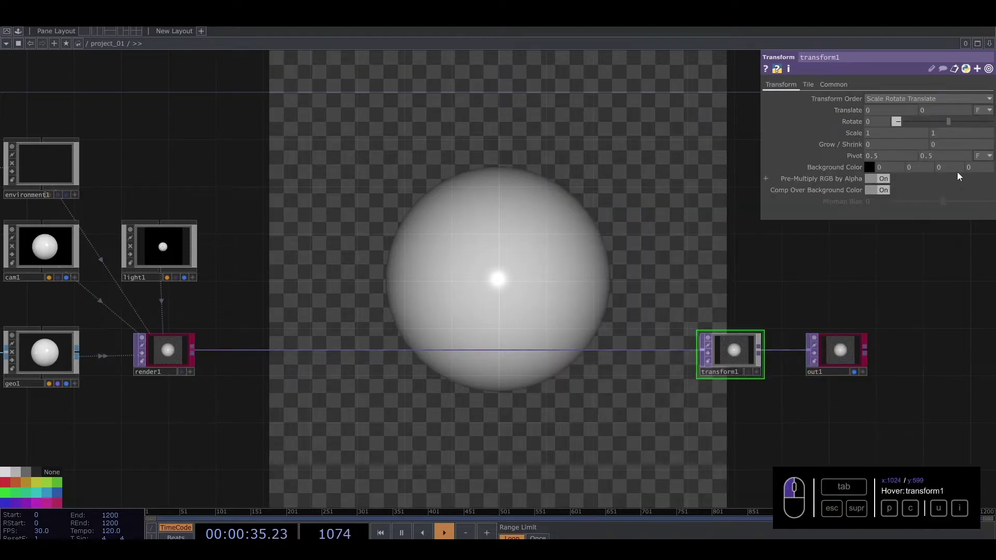
type("1")
key("Return")
Add a PBR MAT below the Geometry COMP and assign it as the geometry's material
middle_click_drag(547, 299, 524, 301)
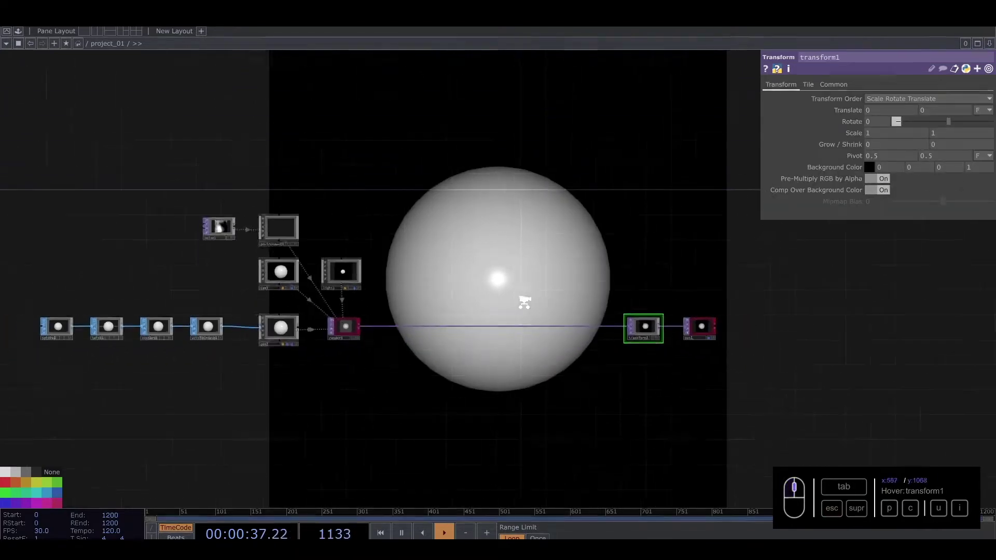
left_click_drag(533, 288, 634, 281)
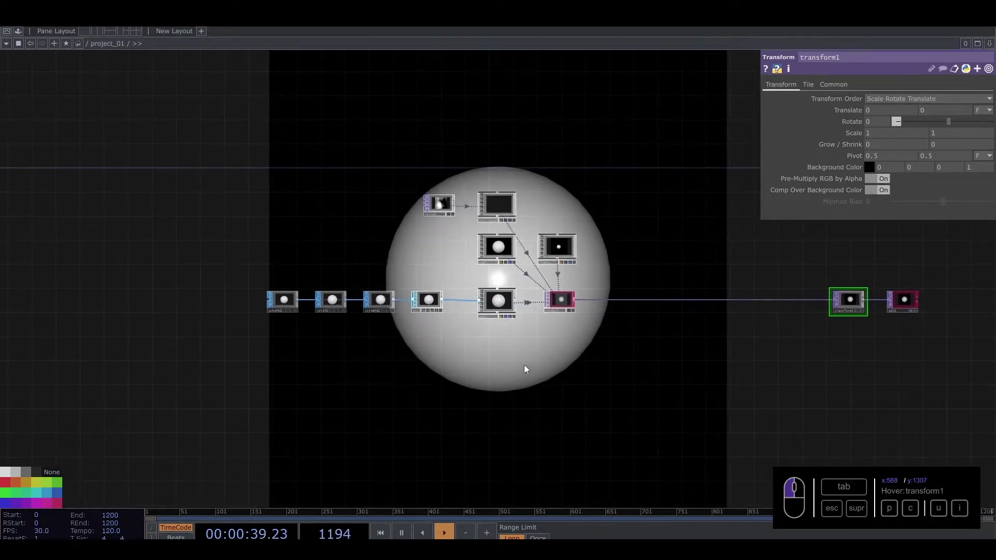
scroll(518, 369, "up", 3)
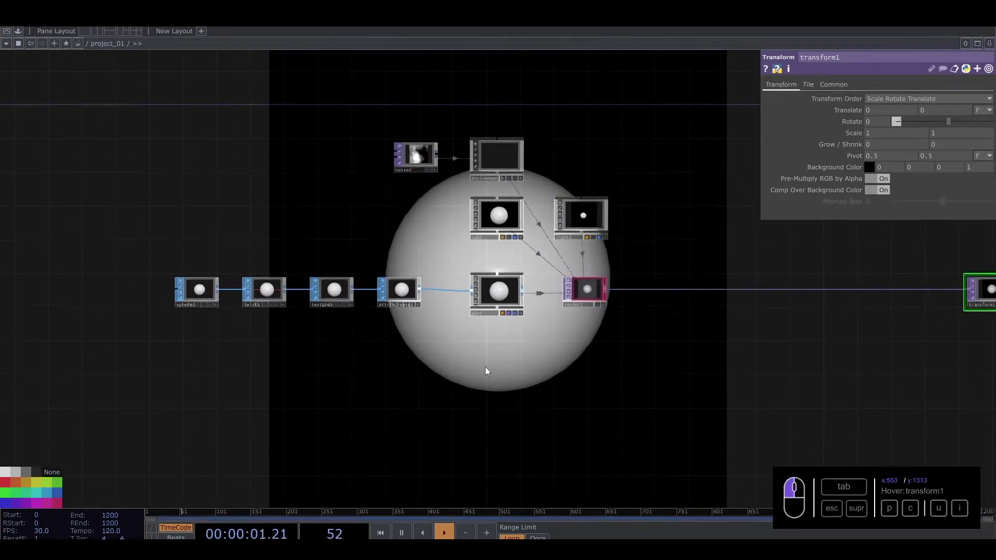
key("Tab")
left_click(419, 247)
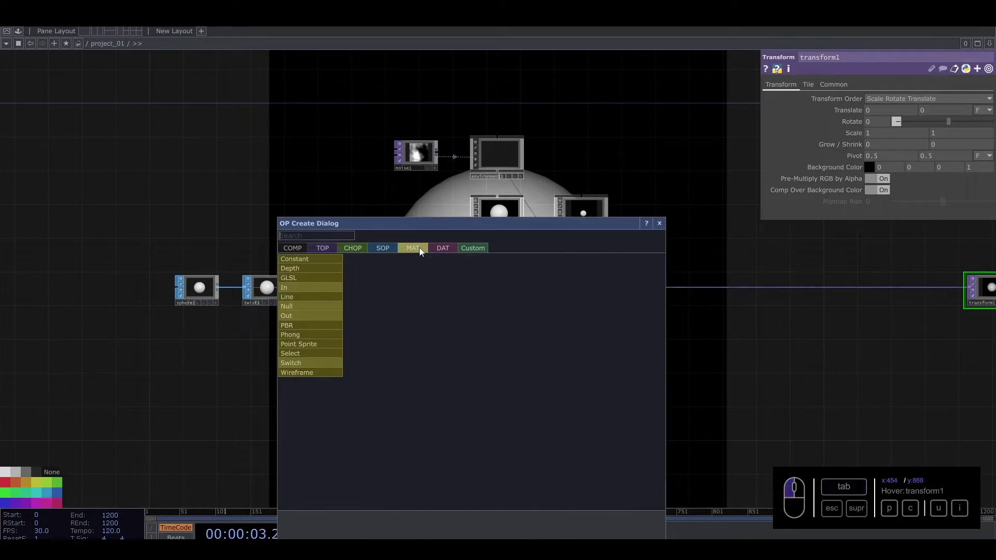
left_click(307, 325)
left_click(496, 370)
left_click_drag(488, 365, 507, 286)
left_click(507, 284)
Insert a Level TOP right after the Render TOP and set its Brightness 1 to 1.21 and Gamma 1 to about 1.15
scroll(585, 341, "right", 5)
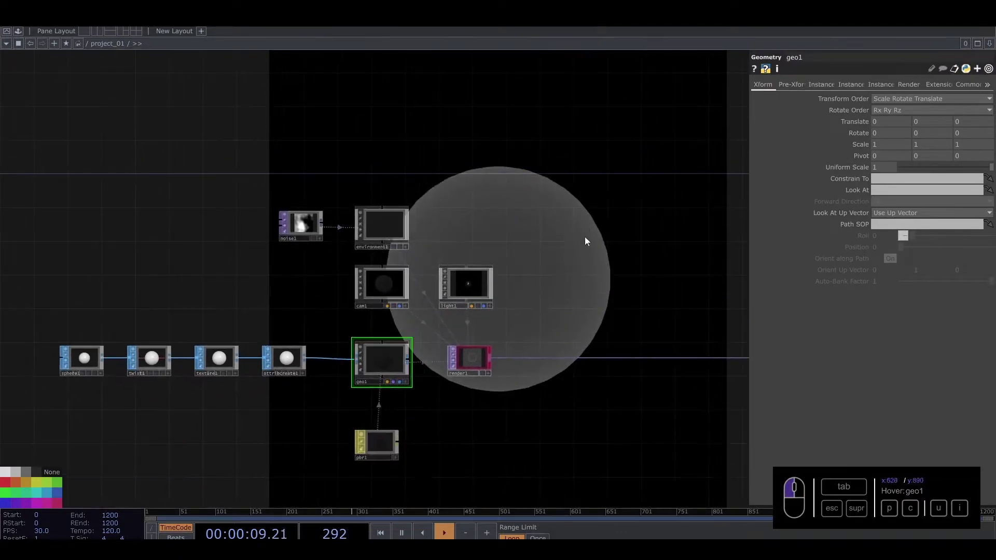
right_click(458, 339)
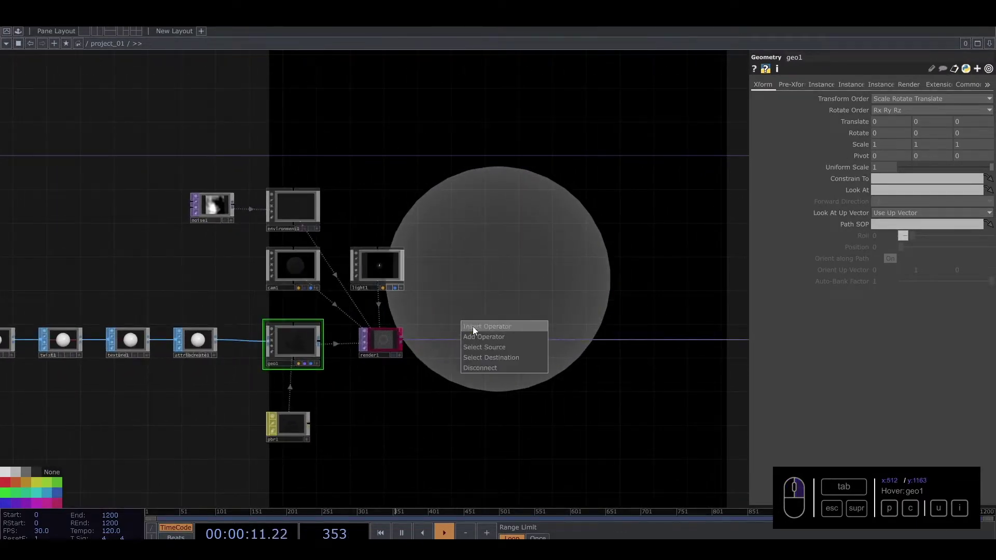
left_click(472, 326)
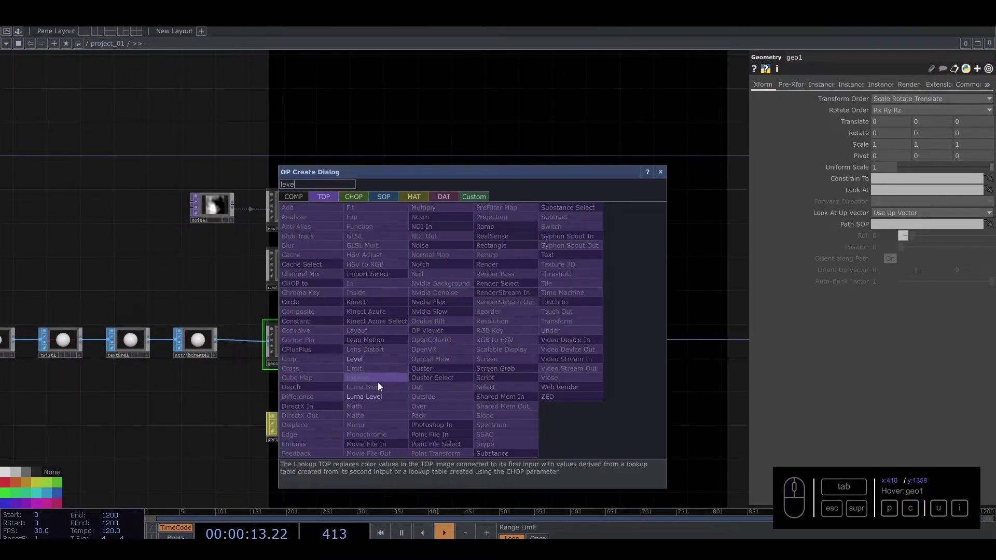
left_click(373, 359)
left_click(459, 341)
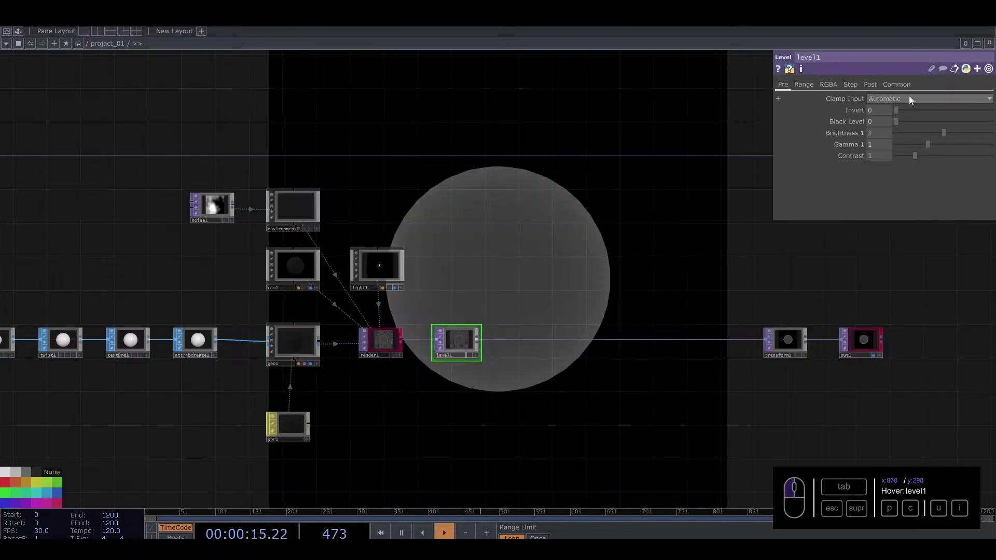
mouse_move(945, 135)
left_mouse_down()
mouse_move(953, 134)
mouse_move(936, 145)
left_mouse_up()
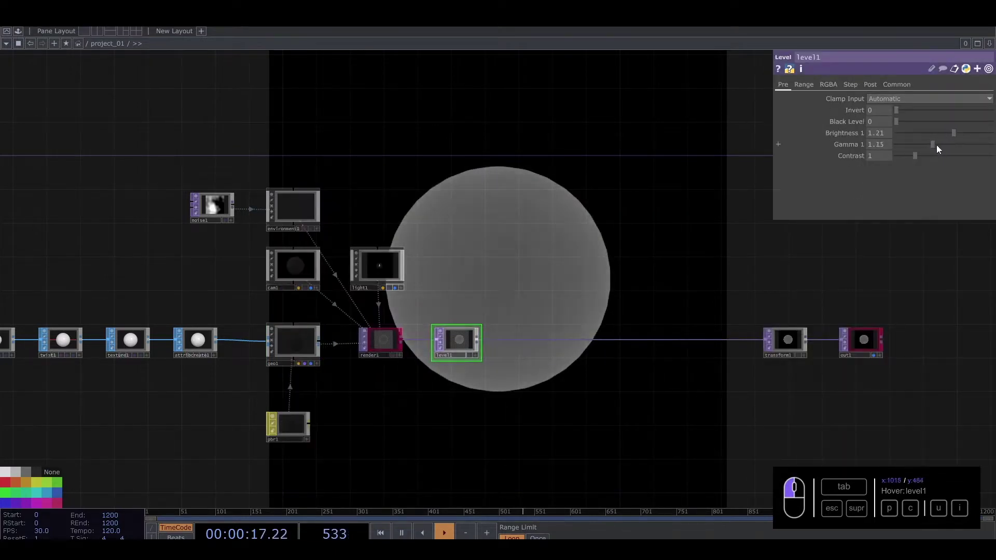
Set the Light COMP's dimmer to 2
left_click(387, 266)
left_click(853, 86)
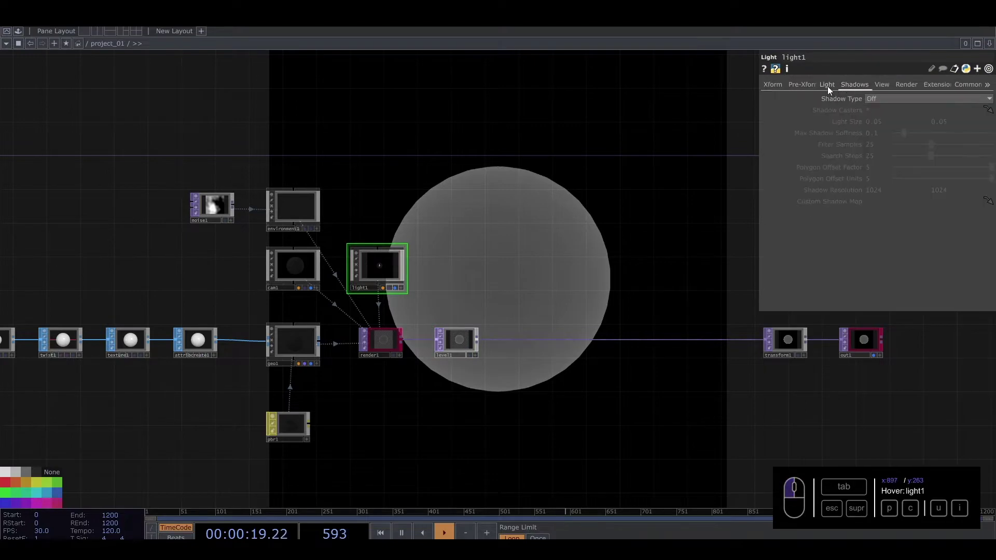
left_click(827, 85)
left_click(626, 173)
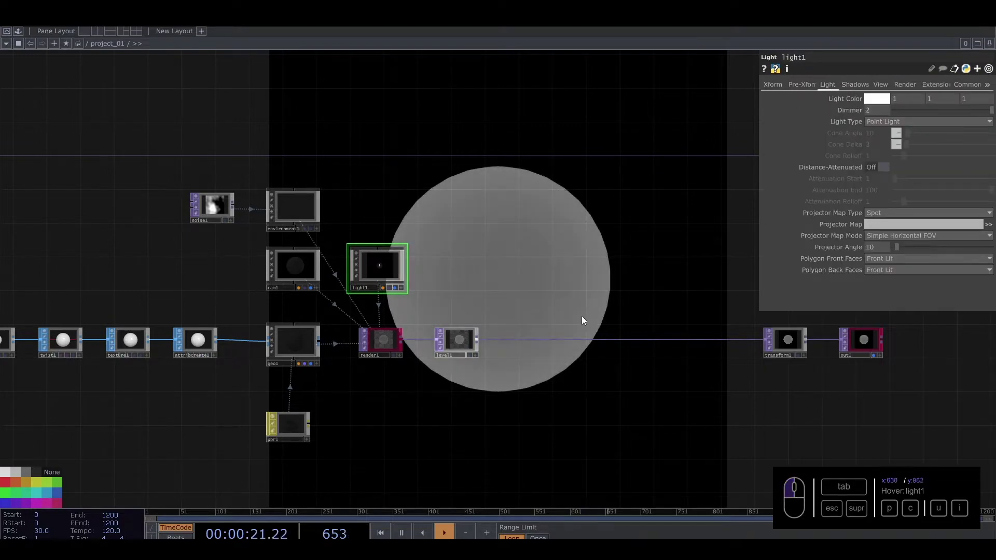
Show the map parameters of the PBR material
scroll(564, 421, "down", 3)
left_click_drag(573, 388, 658, 249)
left_click_drag(307, 355, 377, 353)
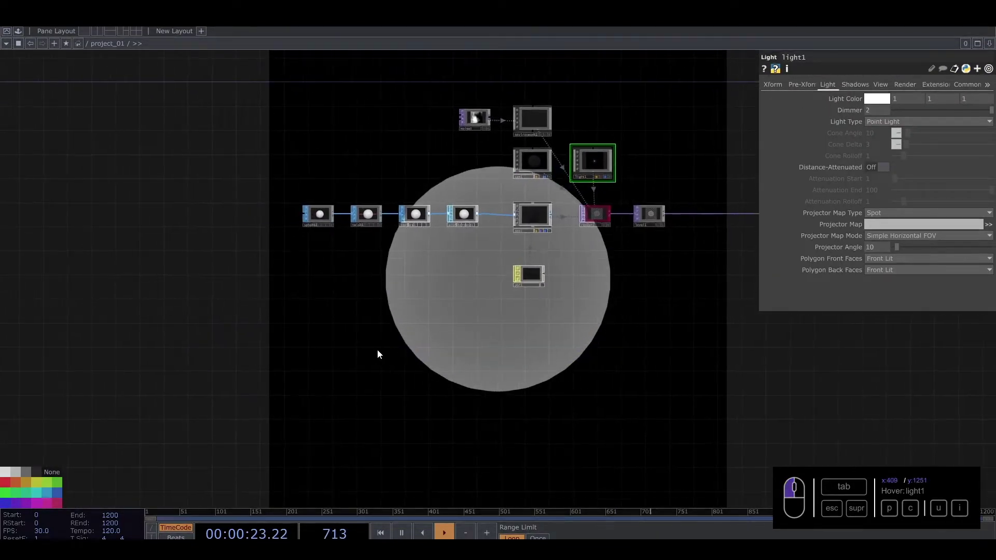
left_click(533, 282)
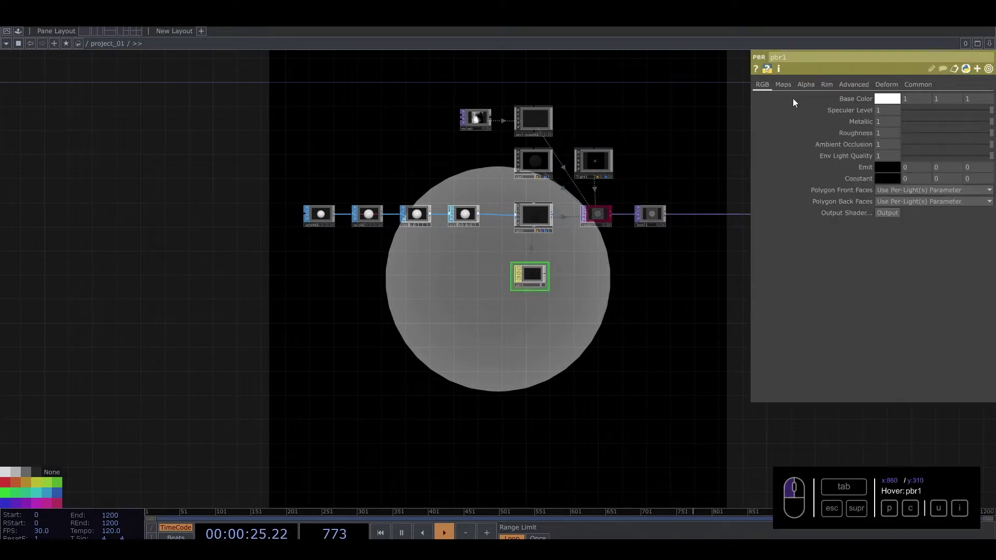
left_click(782, 86)
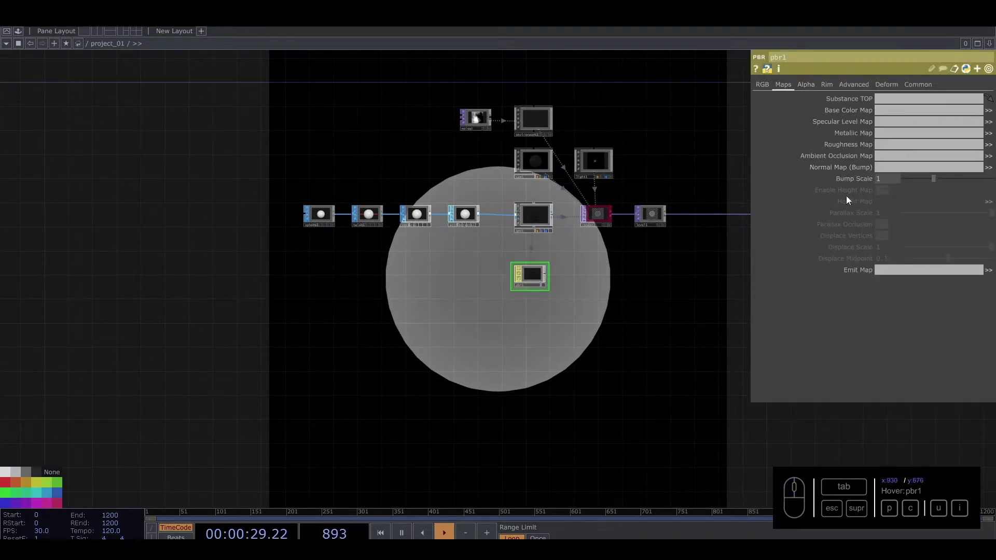
Add an Audio File In CHOP in the empty area to the left of the sphere's geometry chain
left_click_drag(337, 331, 378, 310)
left_click_drag(282, 337, 379, 326)
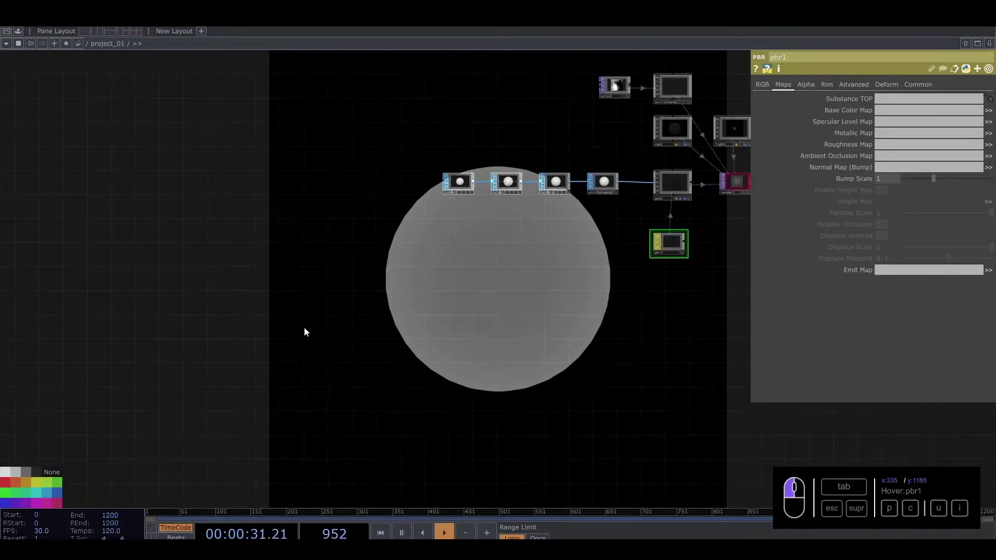
left_click_drag(208, 326, 305, 316)
left_click_drag(209, 344, 297, 291)
left_click_drag(164, 305, 219, 270)
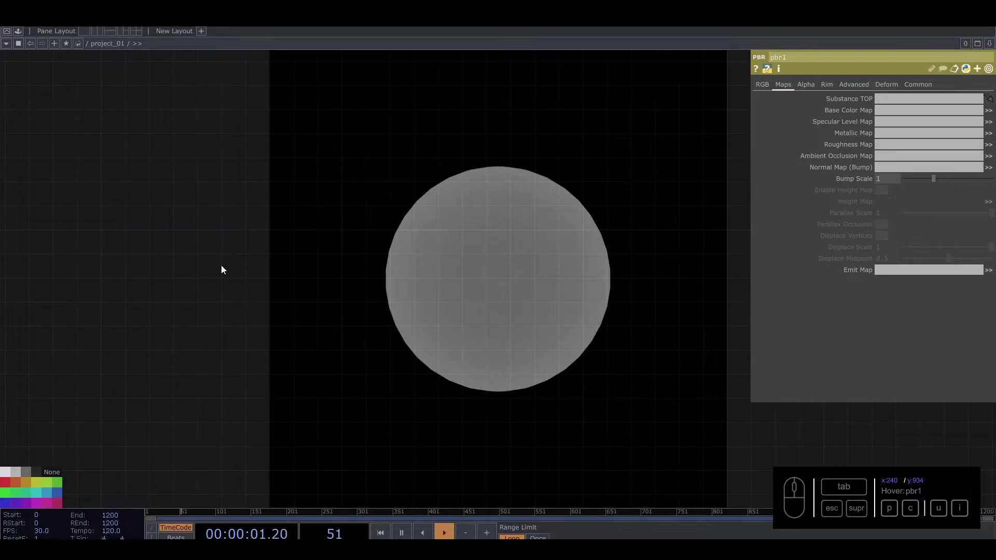
key("Tab")
left_click(104, 137)
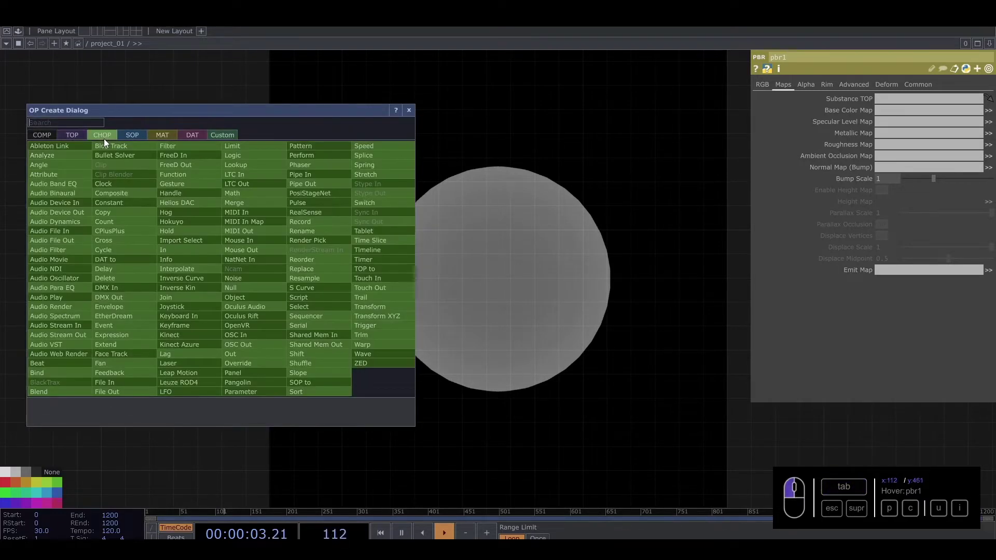
left_click(64, 231)
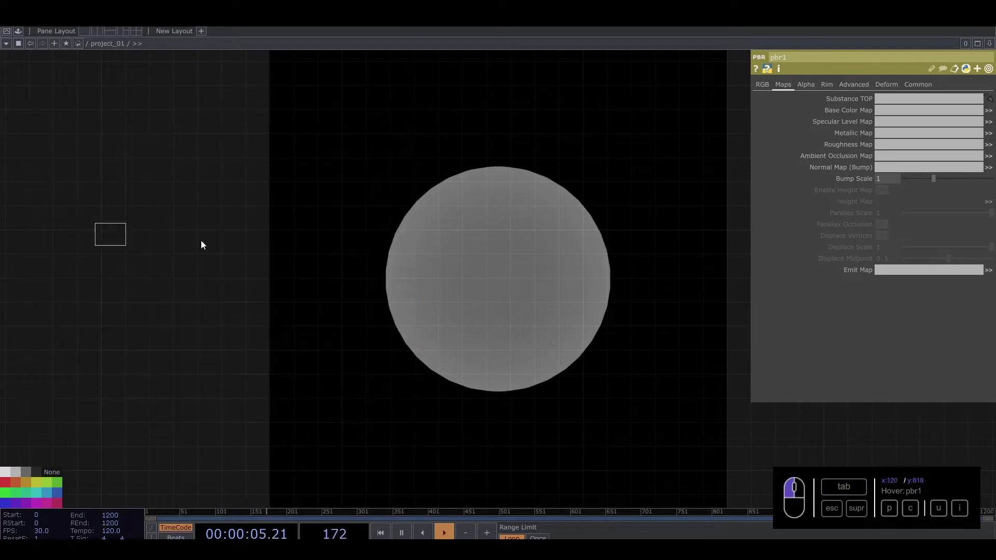
left_click(329, 239)
scroll(332, 239, "up", 3)
scroll(242, 263, "up", 3)
left_click_drag(388, 251, 329, 248)
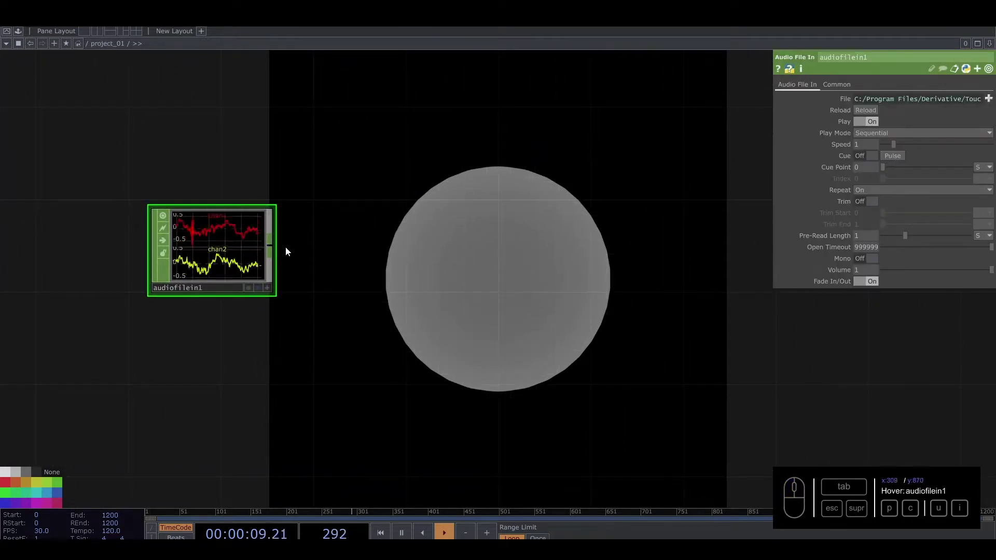
Connect an Audio Device Out CHOP to the Audio File In CHOP, bypass it and place it slightly lower
left_click_drag(274, 247, 322, 313)
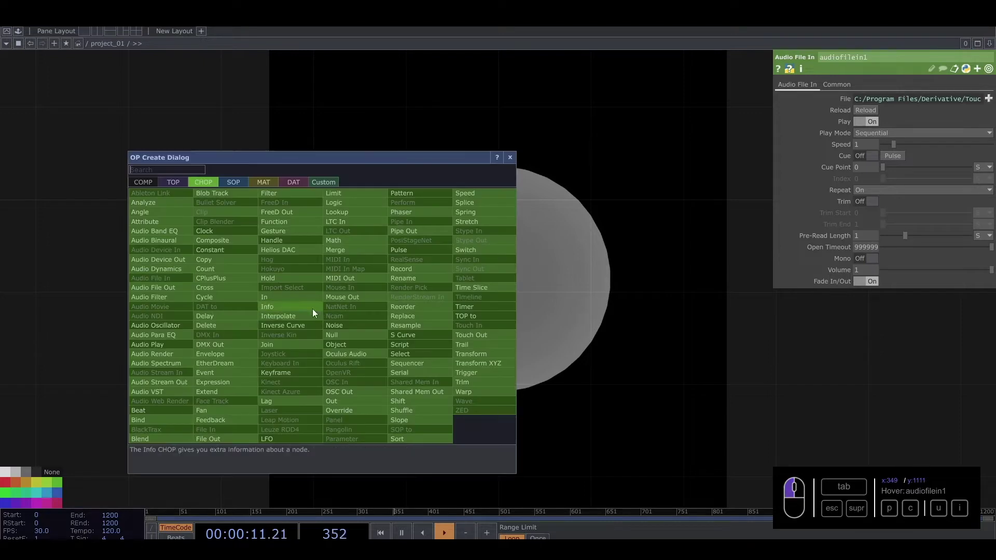
left_click(176, 259)
left_click(390, 333)
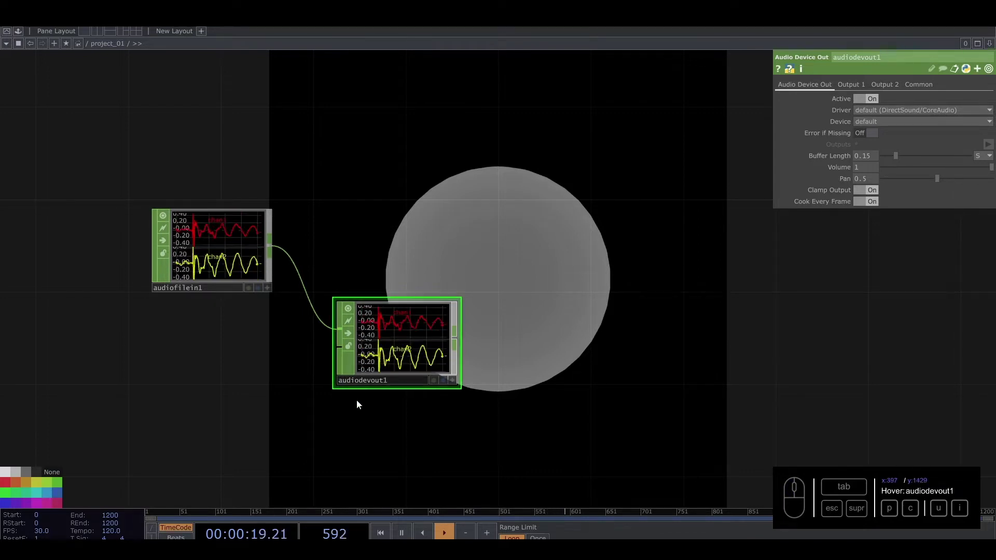
left_click(350, 333)
left_click_drag(414, 222, 296, 232)
left_click_drag(303, 320, 303, 351)
scroll(311, 327, "down", 3)
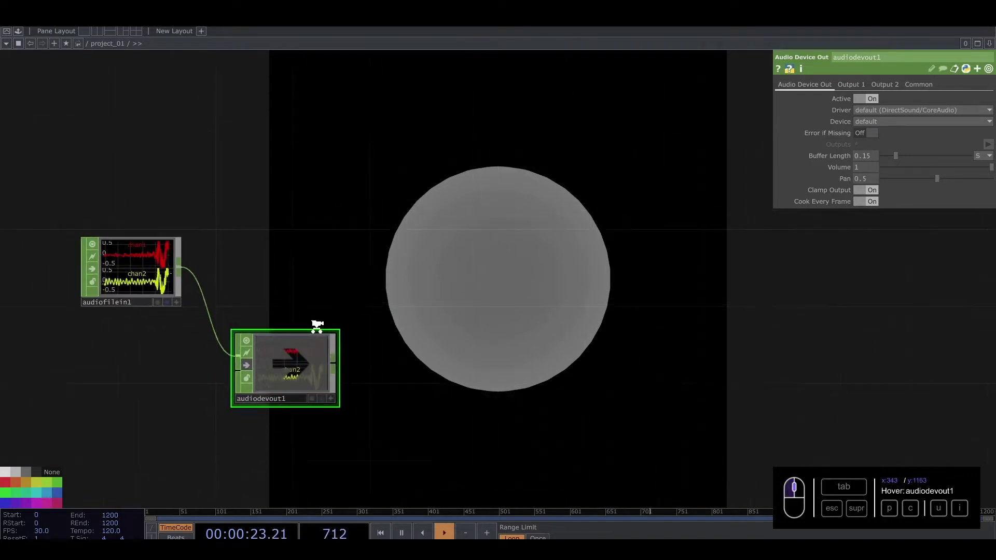
left_click_drag(277, 304, 153, 304)
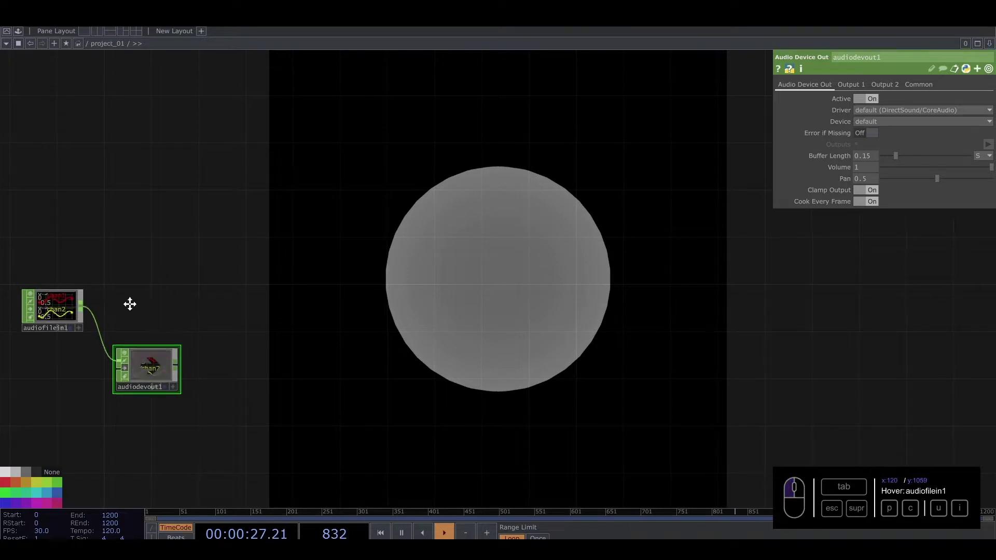
scroll(122, 294, "up", 5)
left_click(129, 288)
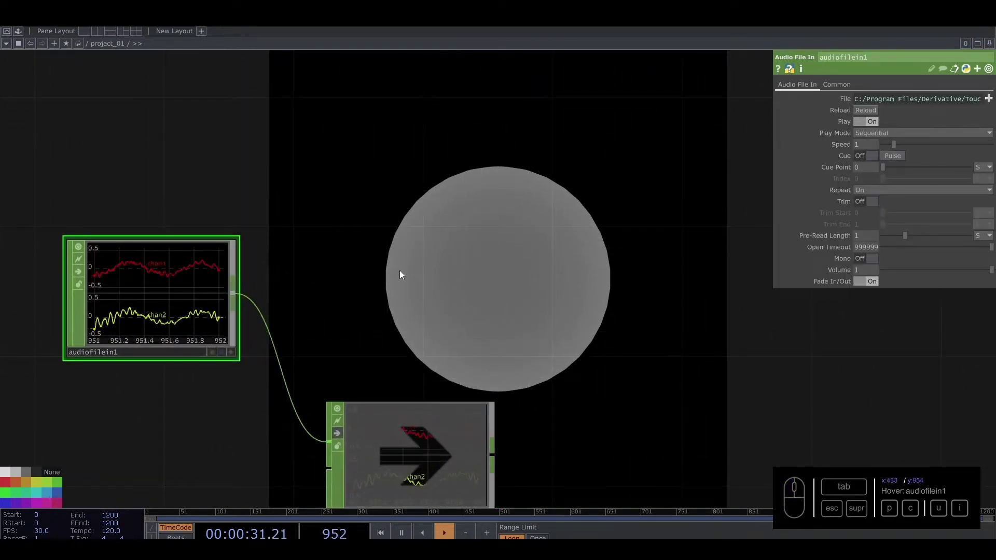
key("Tab")
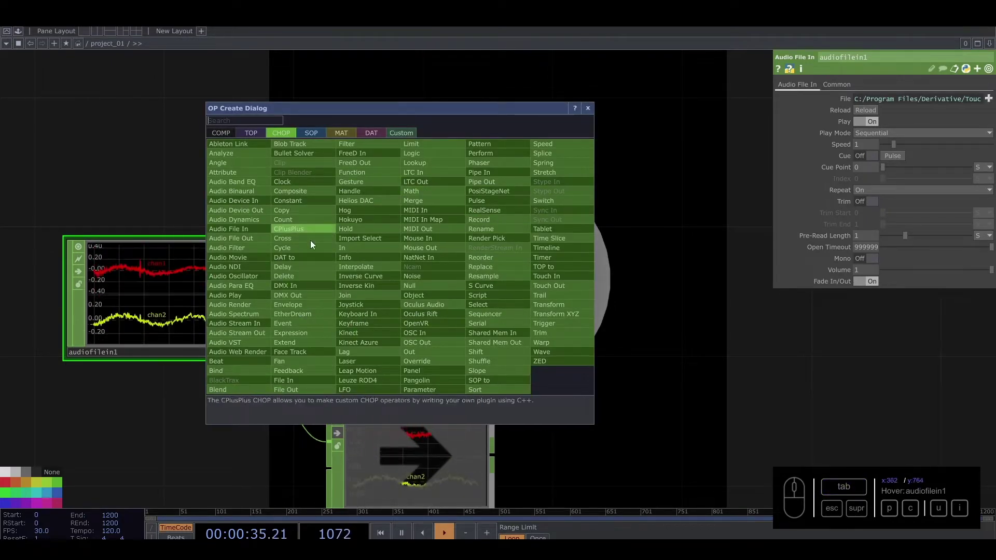
left_click(253, 133)
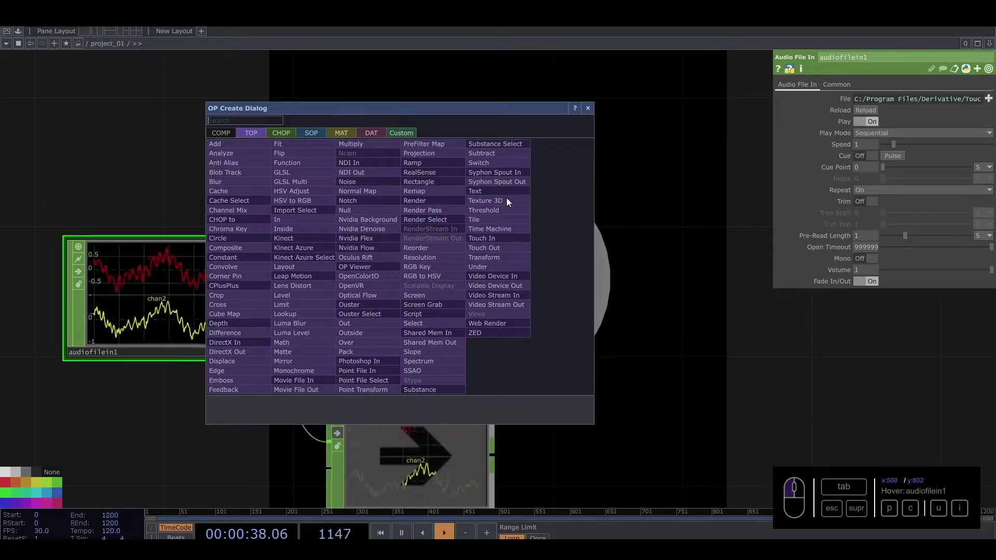
left_click(587, 108)
Branch an Audio Spectrum CHOP off the Audio File In CHOP and place it above the Audio Device Out CHOP
scroll(435, 202, "down", 2)
scroll(435, 203, "down", 2)
left_click_drag(375, 205, 221, 221)
scroll(216, 237, "up", 3)
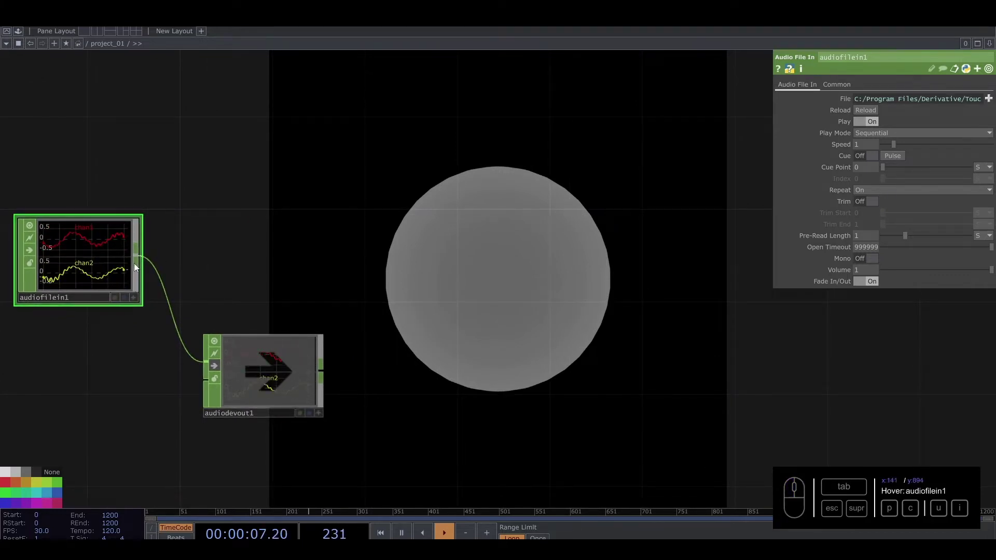
left_click_drag(219, 263, 322, 269)
left_click_drag(253, 262, 490, 268)
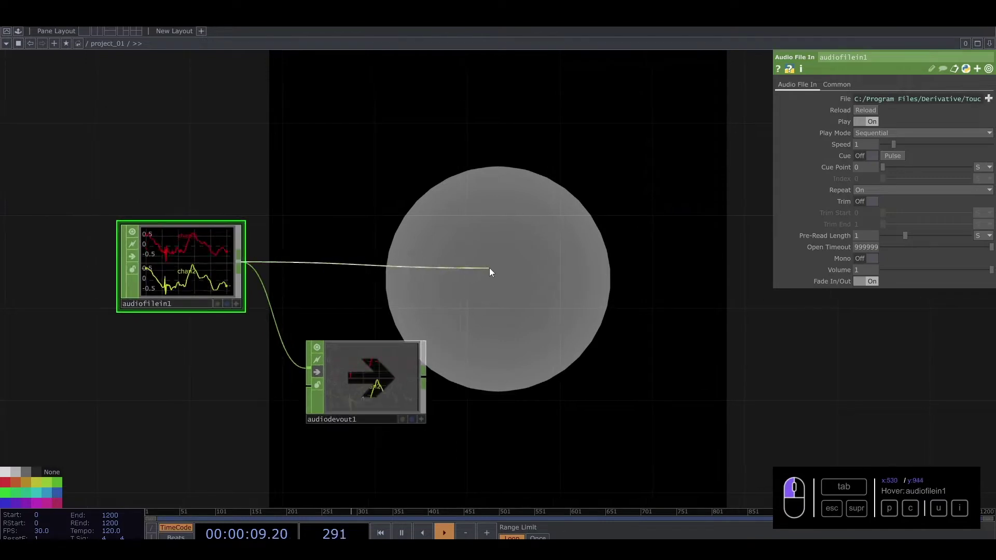
type("a")
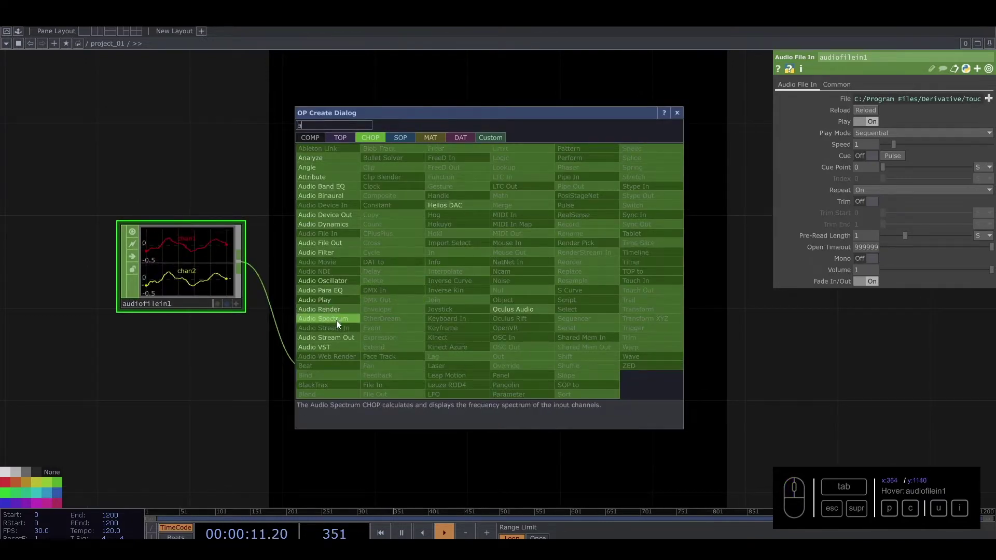
left_click(337, 320)
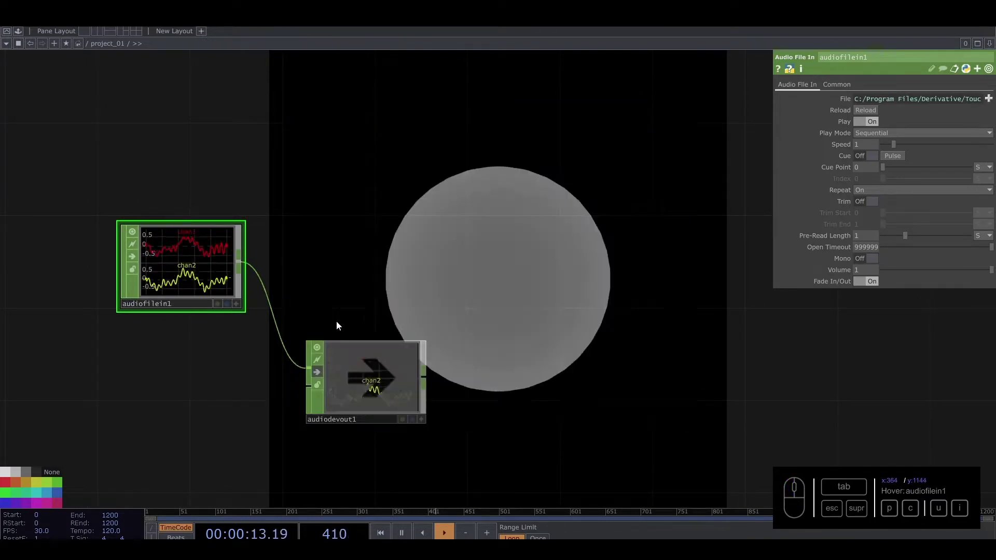
left_click(535, 281)
left_click_drag(537, 279, 363, 254)
scroll(227, 243, "up", 5)
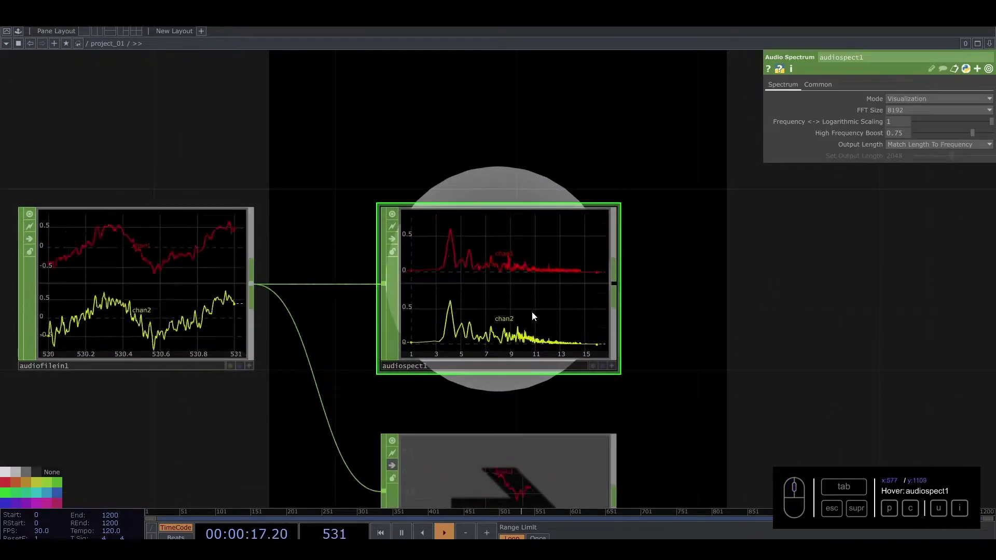
Try FFT sizes of 128 and 2048 on the Audio Spectrum CHOP
scroll(533, 316, "down", 5)
left_click_drag(692, 327, 618, 334)
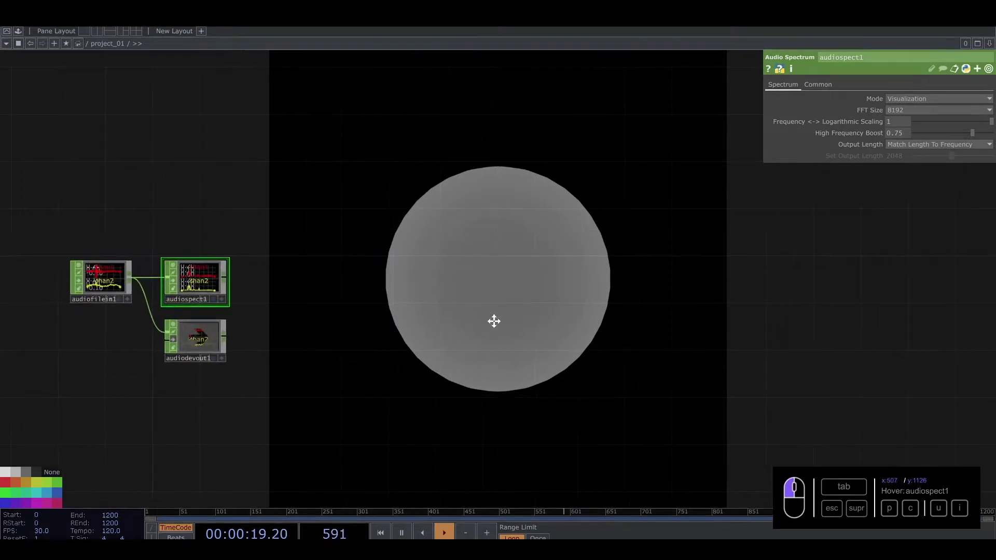
left_click_drag(493, 320, 638, 339)
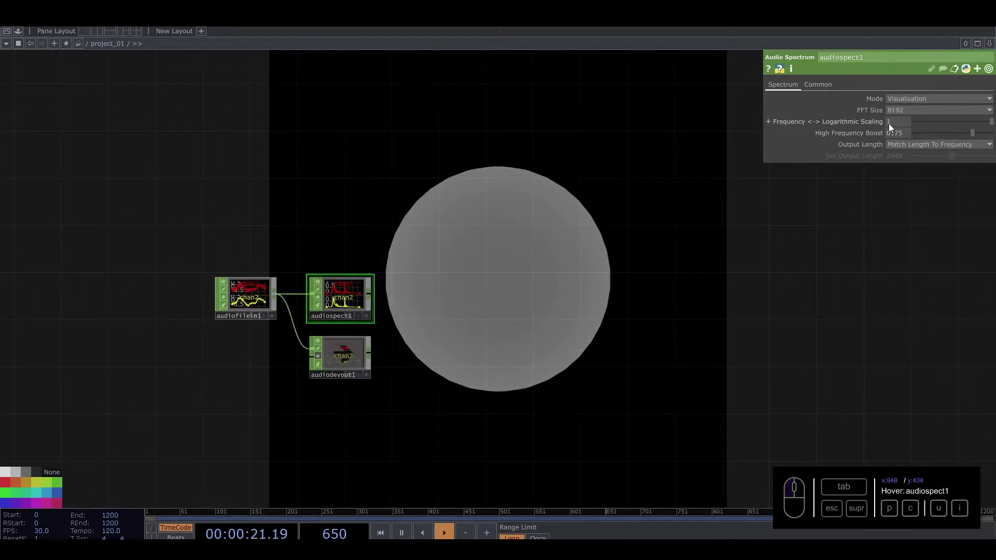
left_click(905, 111)
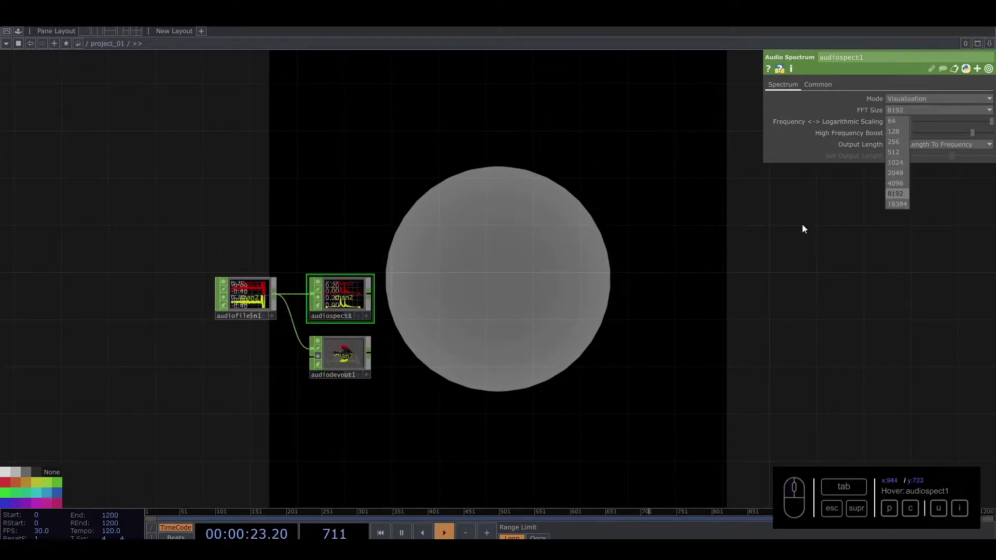
scroll(350, 317, "up", 5)
left_click(890, 110)
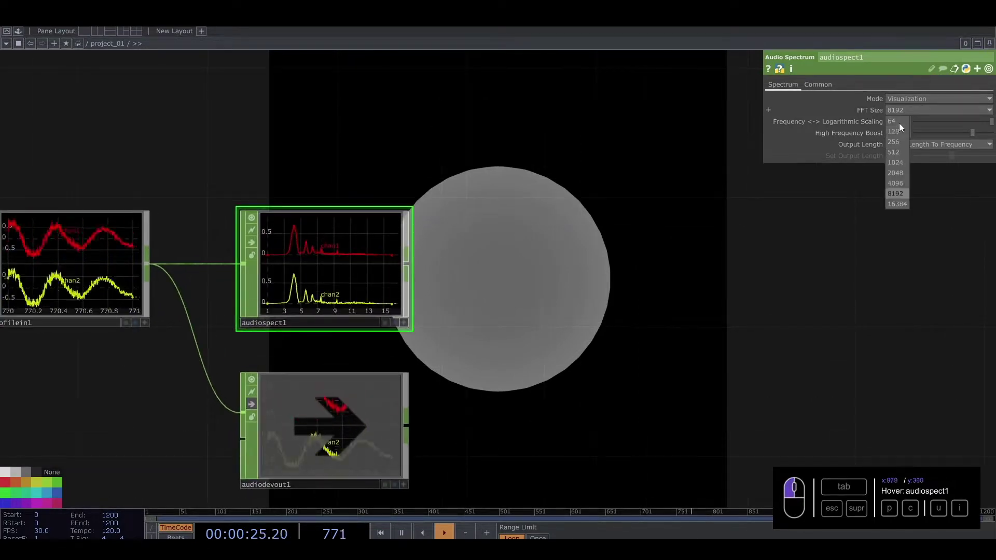
left_click(897, 134)
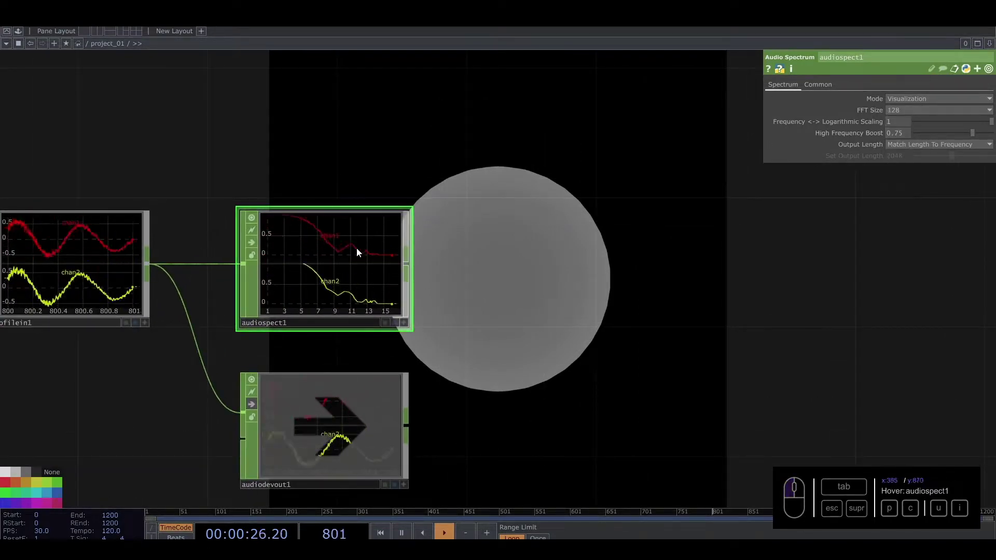
left_click(916, 110)
left_click(898, 177)
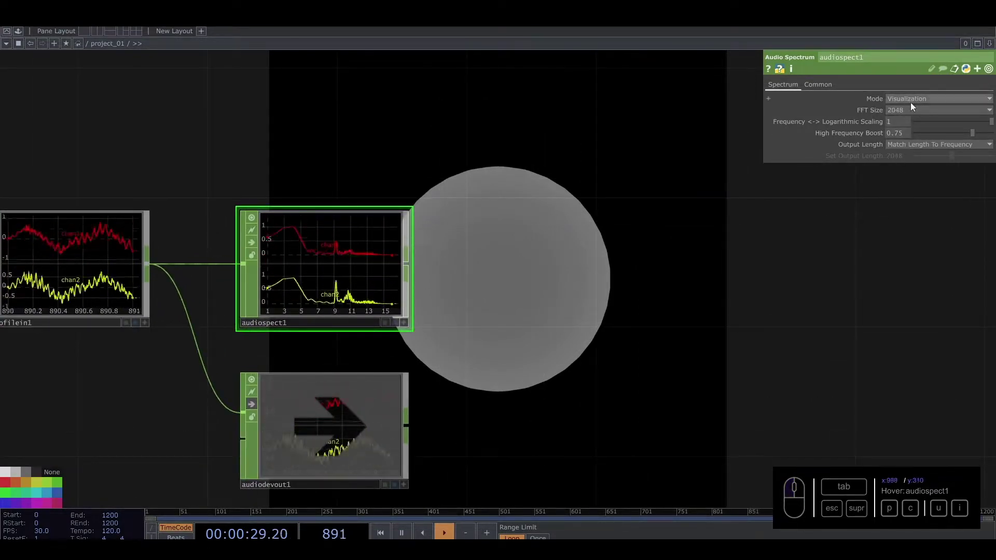
Set the Audio Spectrum CHOP's FFT Size to 16384 and its High Frequency Boost to 1
left_click(907, 110)
left_click(898, 209)
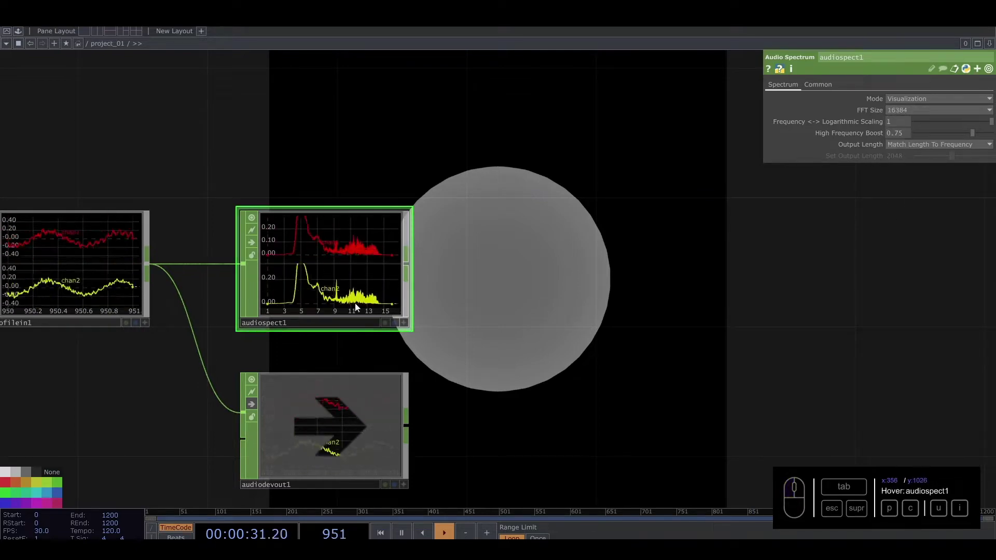
left_click_drag(972, 133, 992, 133)
Add a Math CHOP after the Audio Spectrum CHOP and set its Combine Channels to Add
scroll(446, 291, "down", 5)
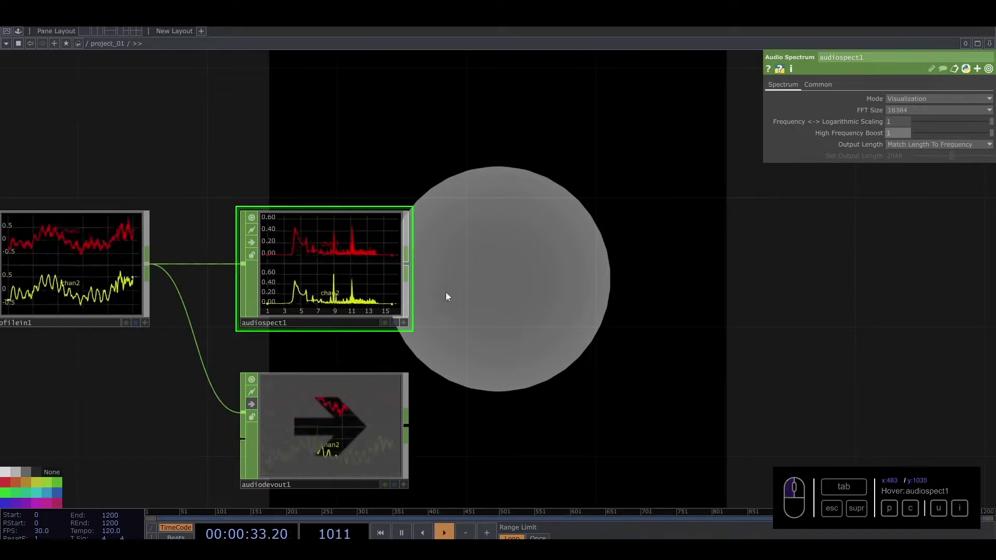
left_click_drag(639, 296, 571, 300)
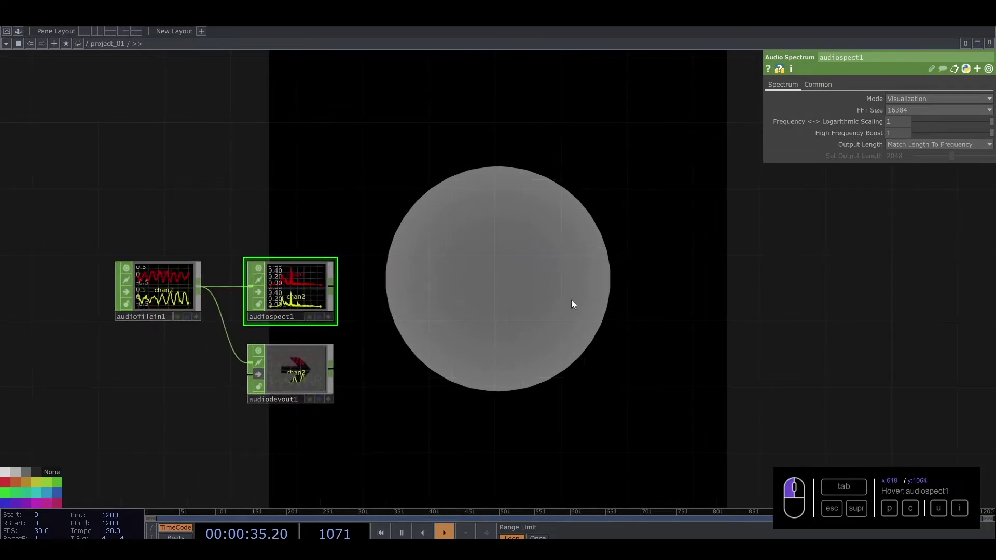
left_click_drag(331, 287, 396, 287)
type("nat")
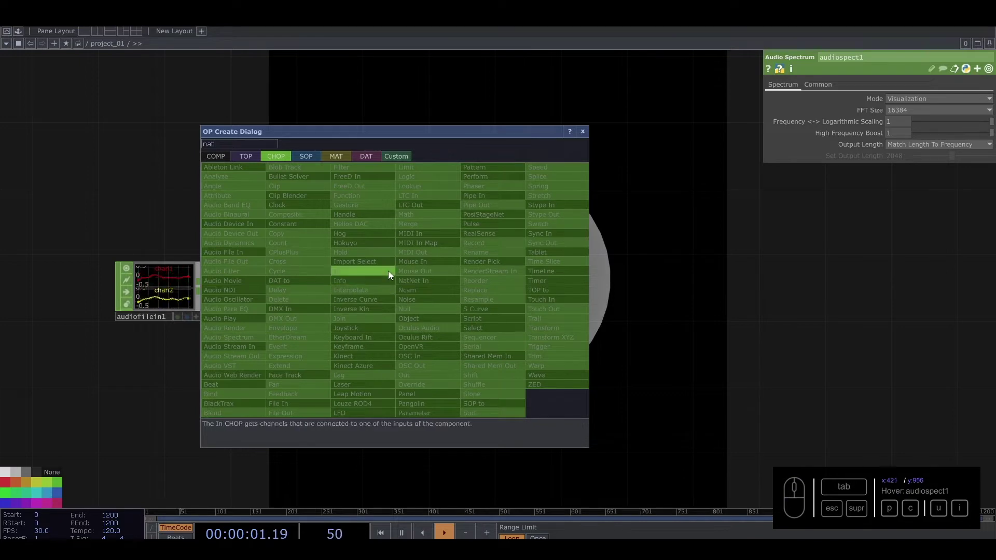
key("BackSpace")
key("BackSpace")
key("BackSpace")
type("ma")
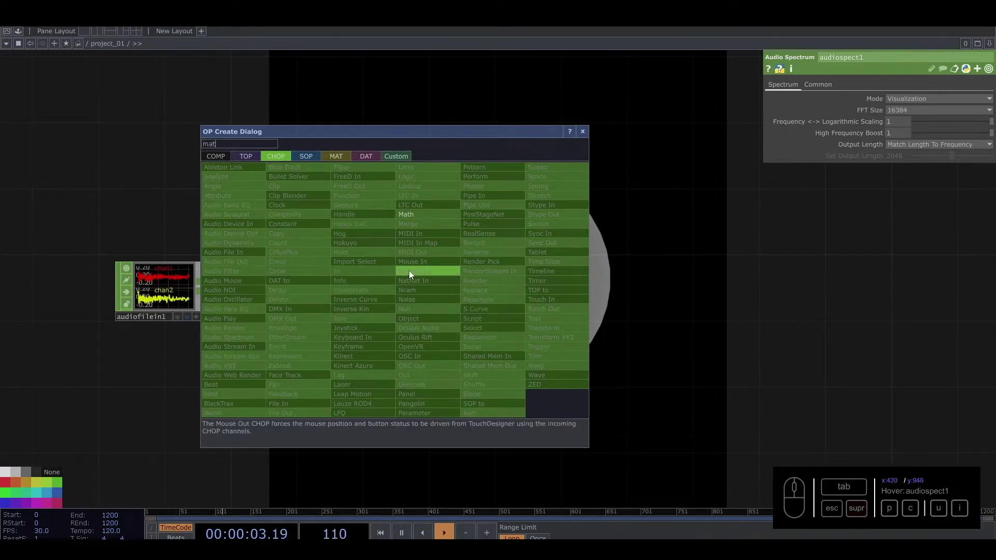
left_click(418, 217)
left_click(413, 295)
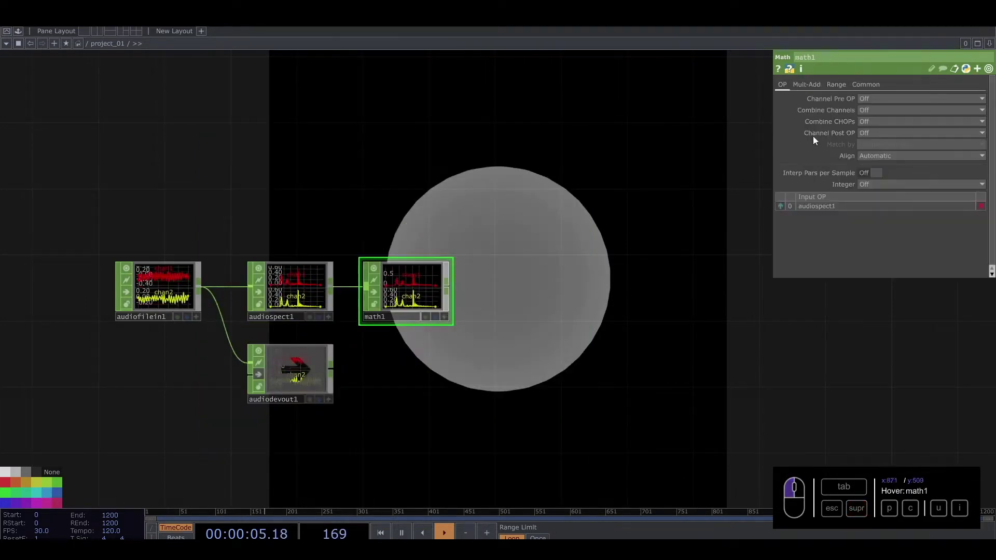
left_click(882, 122)
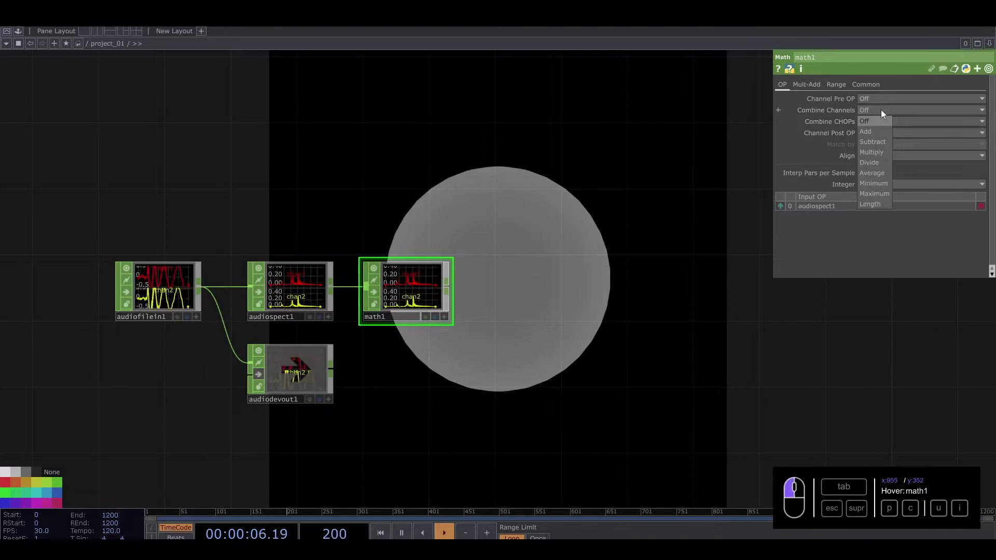
left_click(866, 132)
Add a Null CHOP after the Math CHOP and color its node magenta
scroll(394, 290, "up", 5)
left_click_drag(487, 326, 363, 313)
left_click_drag(303, 277, 412, 283)
key("Tab")
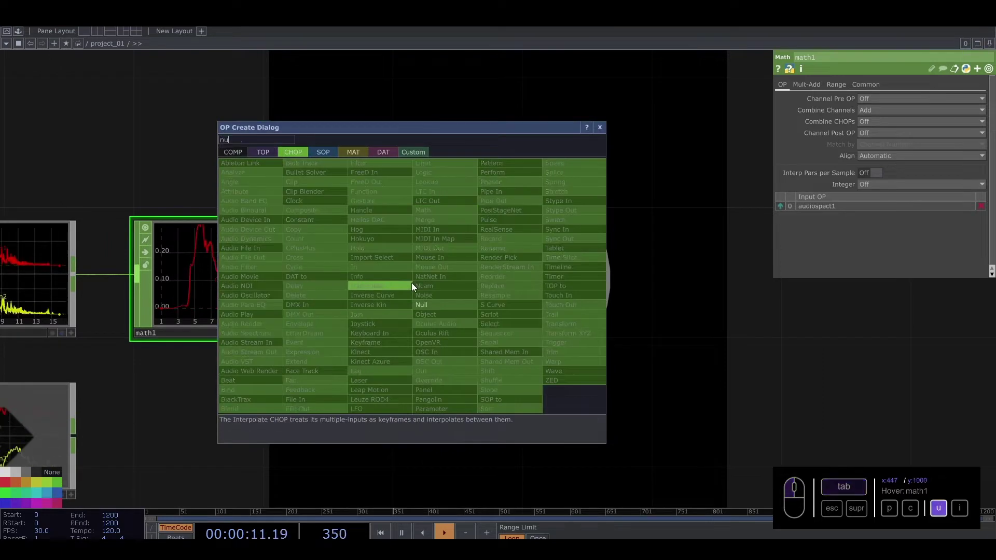
left_click(425, 303)
left_click(442, 280)
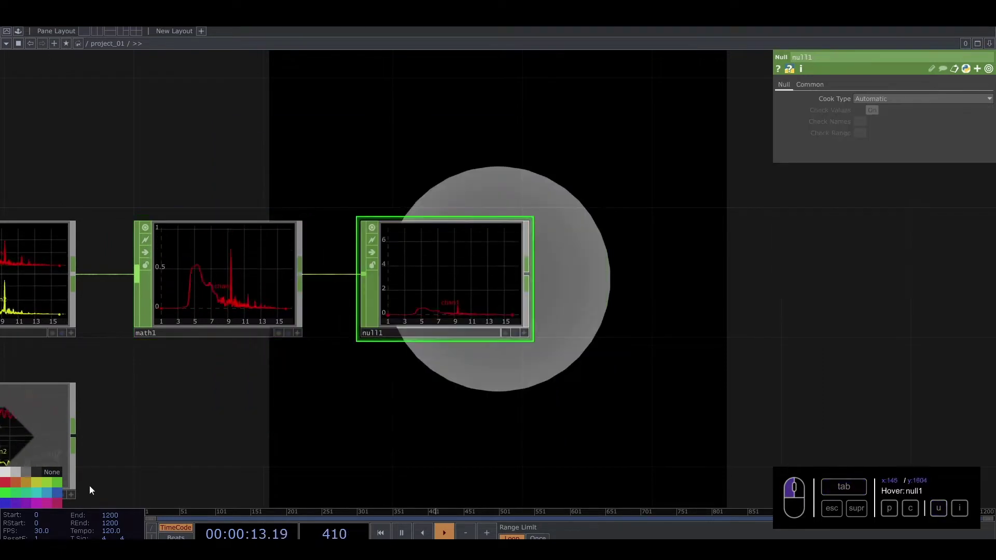
Create a CHOP to TOP from the Null CHOP, place it below that node and set its Data Format to Legacy
scroll(369, 327, "down", 6)
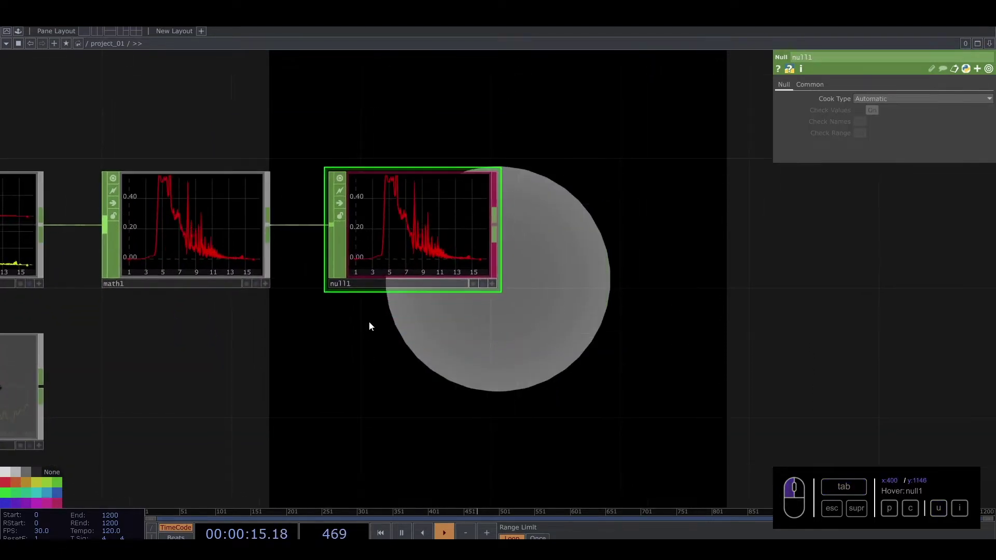
left_click_drag(413, 349, 392, 341)
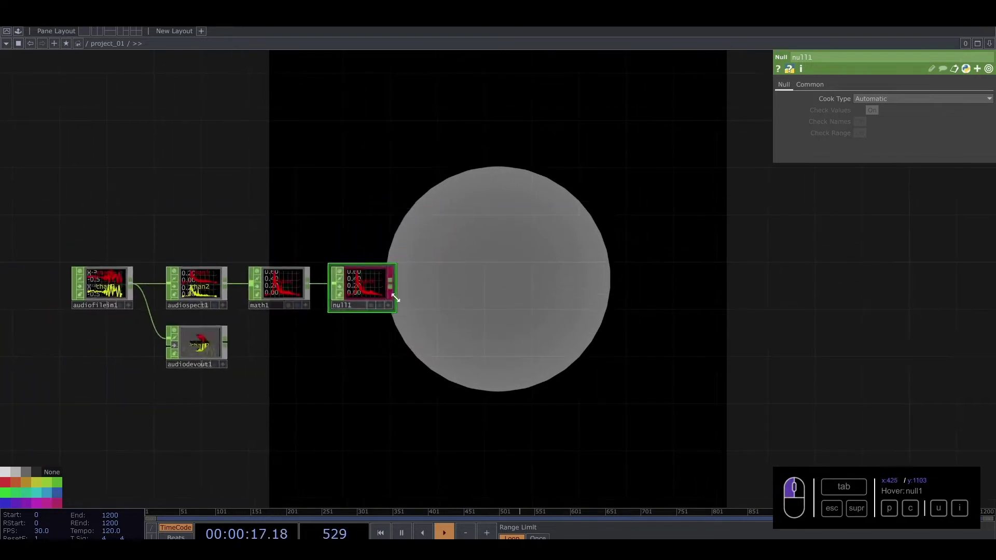
left_click_drag(393, 284, 429, 344)
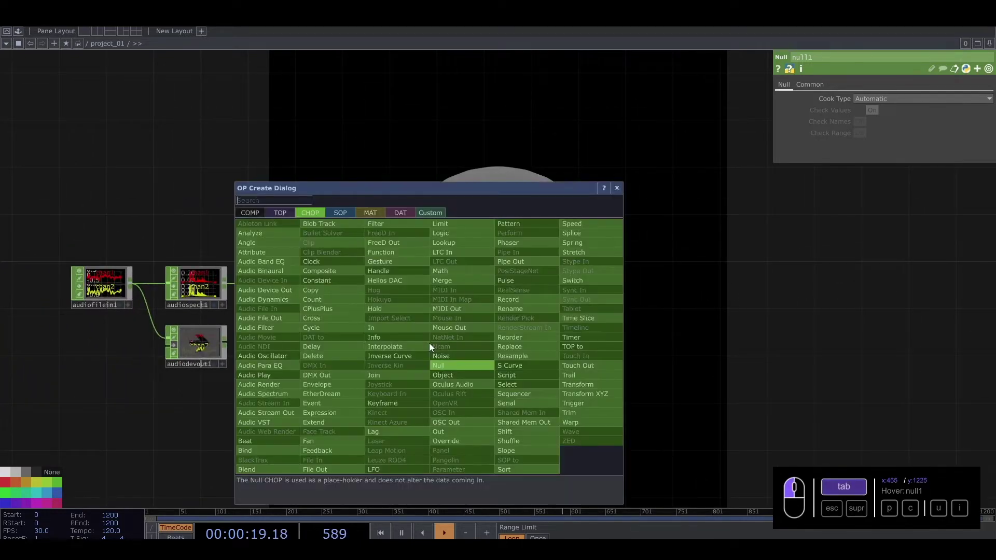
left_click(275, 212)
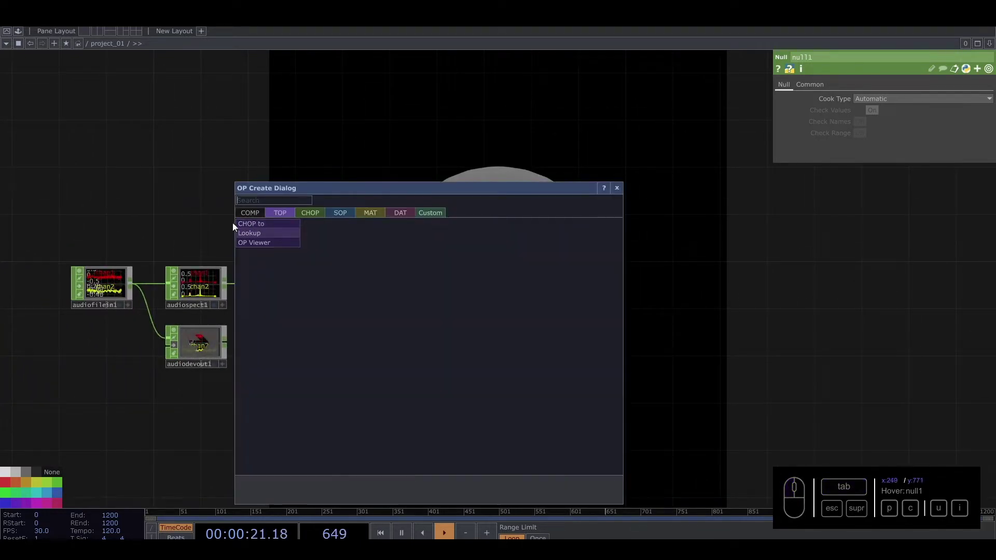
left_click(266, 223)
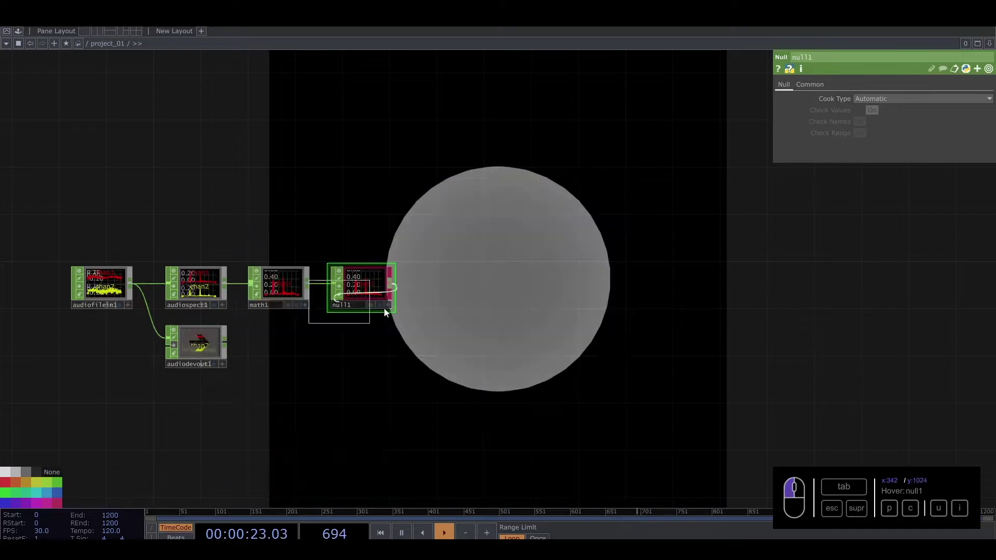
left_click(362, 356)
scroll(363, 357, "up", 6)
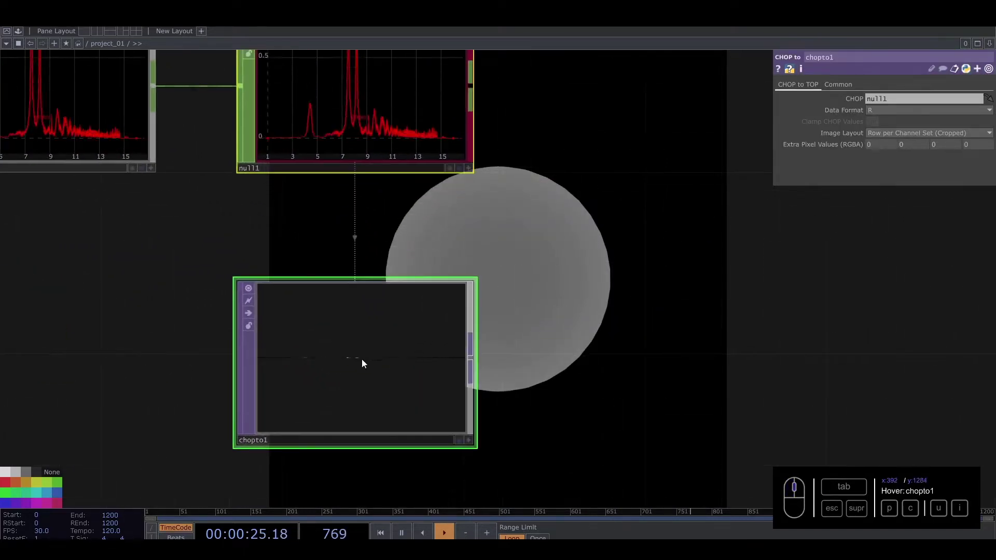
left_click_drag(363, 359, 344, 333)
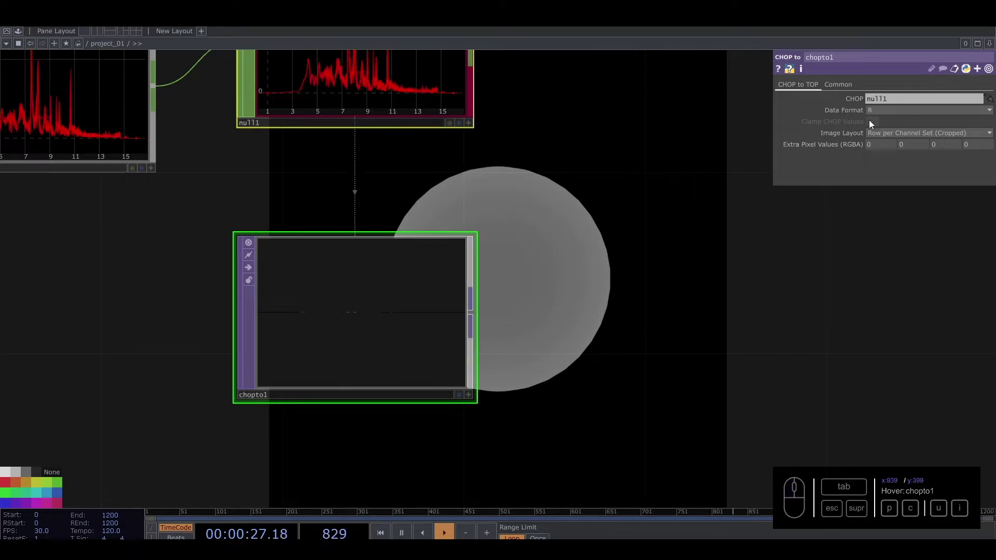
left_click(884, 110)
left_click(877, 175)
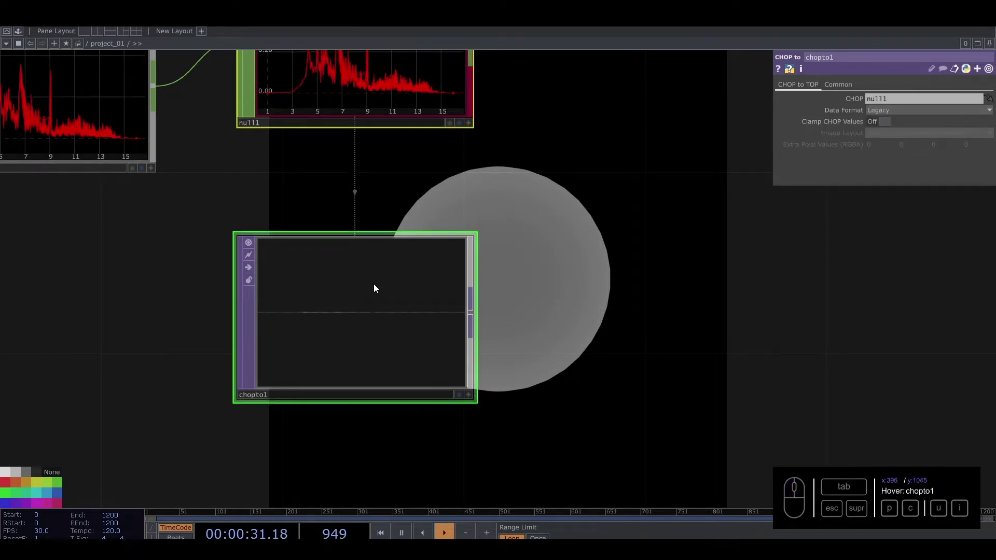
Add a Level TOP after the CHOP to TOP
left_click(935, 110)
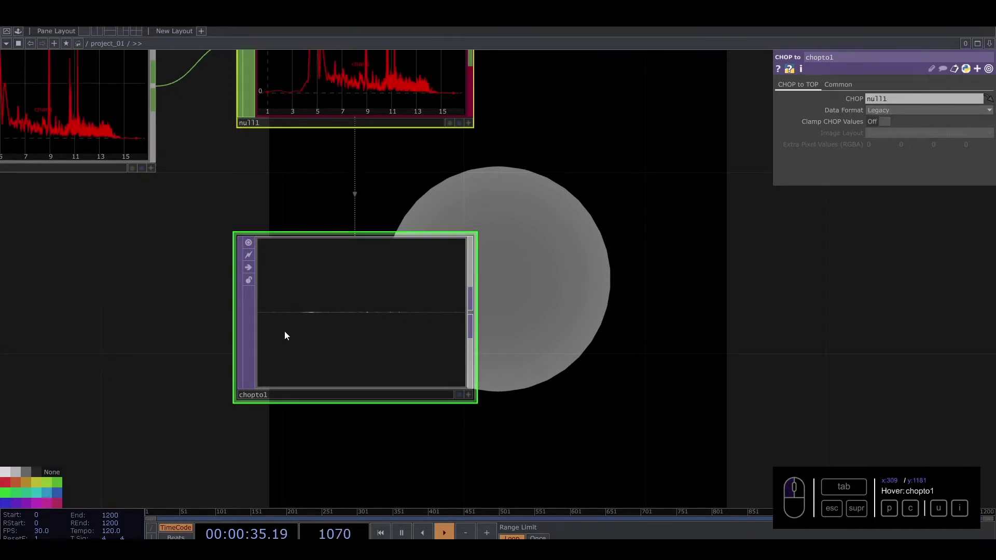
scroll(284, 331, "up", 3)
scroll(291, 322, "down", 5)
mouse_move(367, 313)
left_mouse_down()
mouse_move(313, 315)
mouse_move(376, 315)
left_mouse_up()
type("leve")
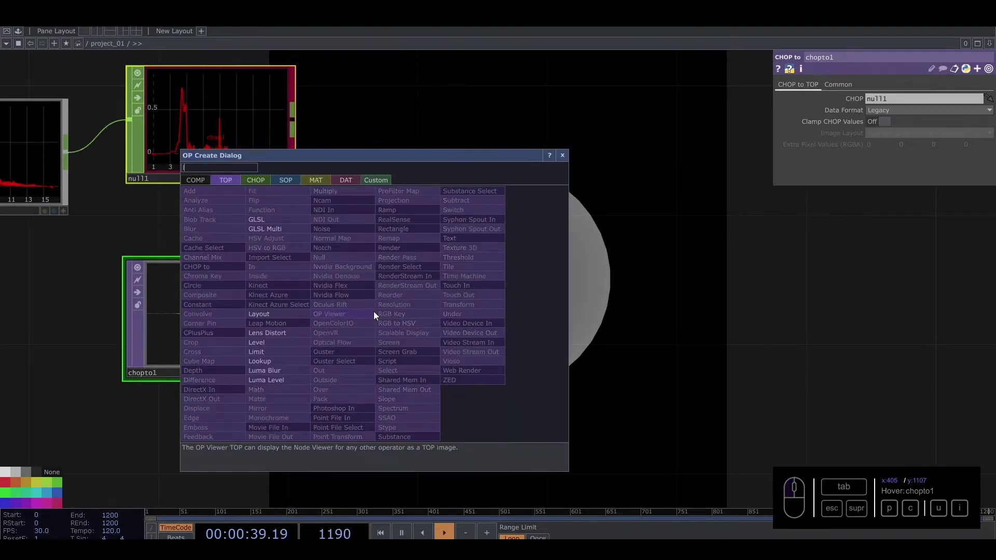
left_click(257, 342)
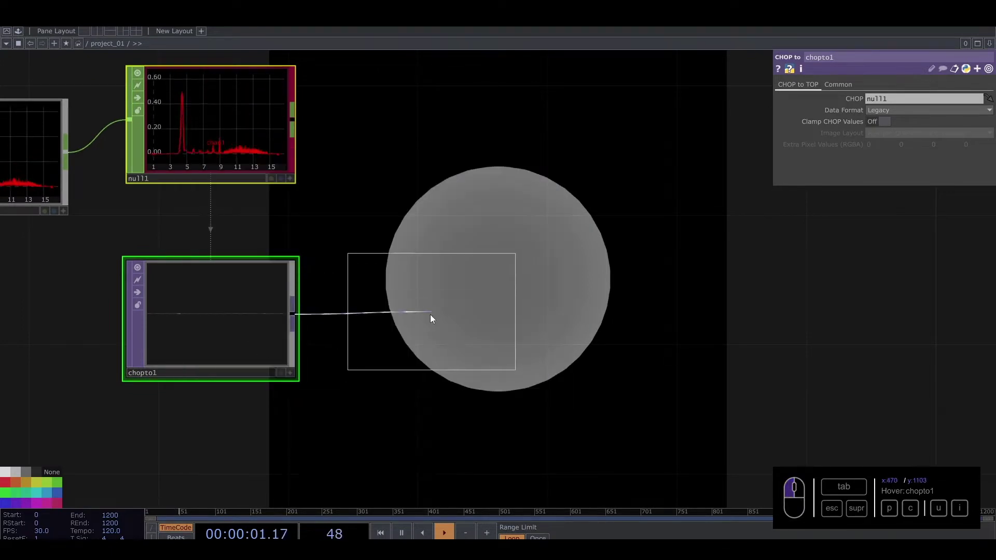
left_click(431, 313)
Set the Level TOP's Brightness 1 to 2 and its Gamma 1 to 2
type("2")
key("Tab")
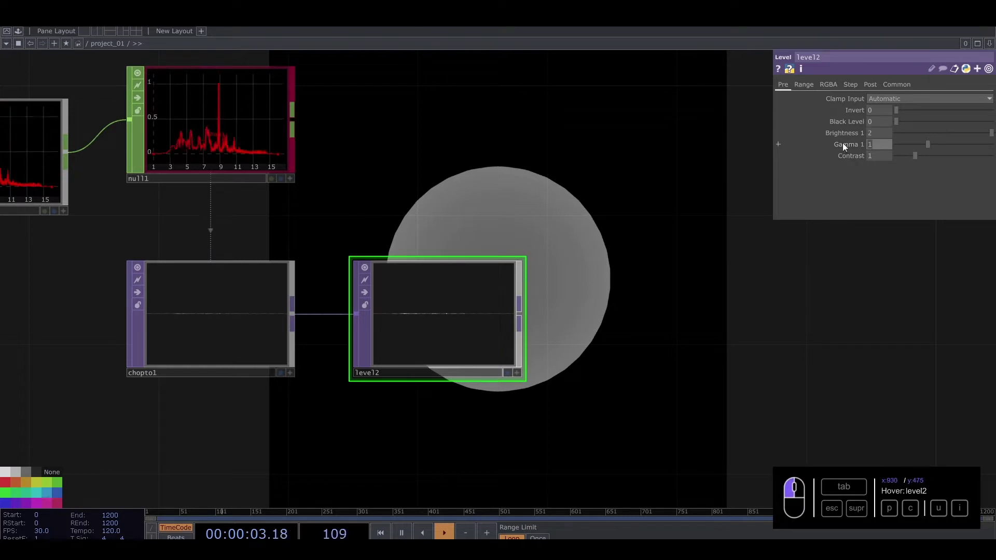
type("2")
key("Return")
scroll(425, 326, "up", 6)
scroll(426, 325, "down", 4)
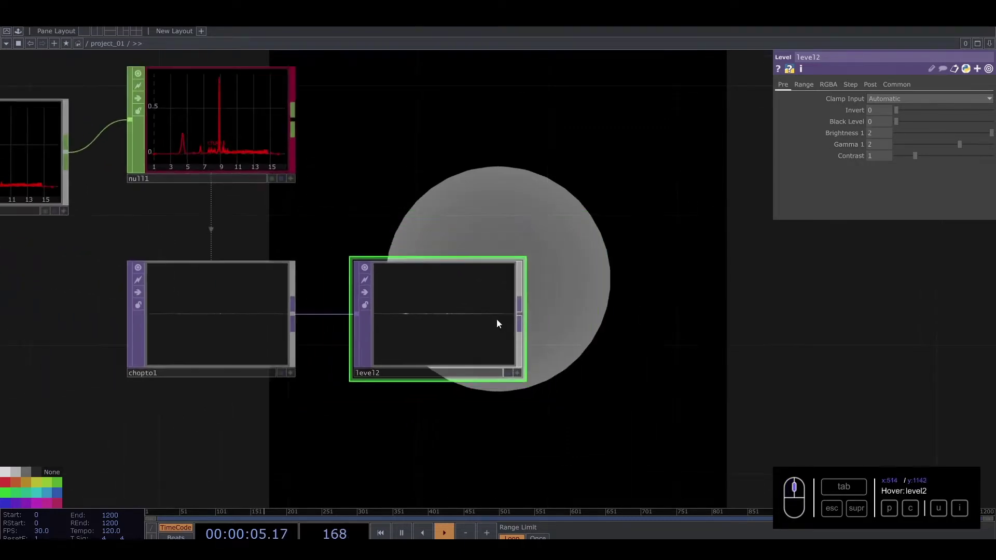
Add a Fit TOP after the Level TOP
scroll(511, 319, "down", 2)
left_click_drag(523, 308, 465, 318)
type("fit")
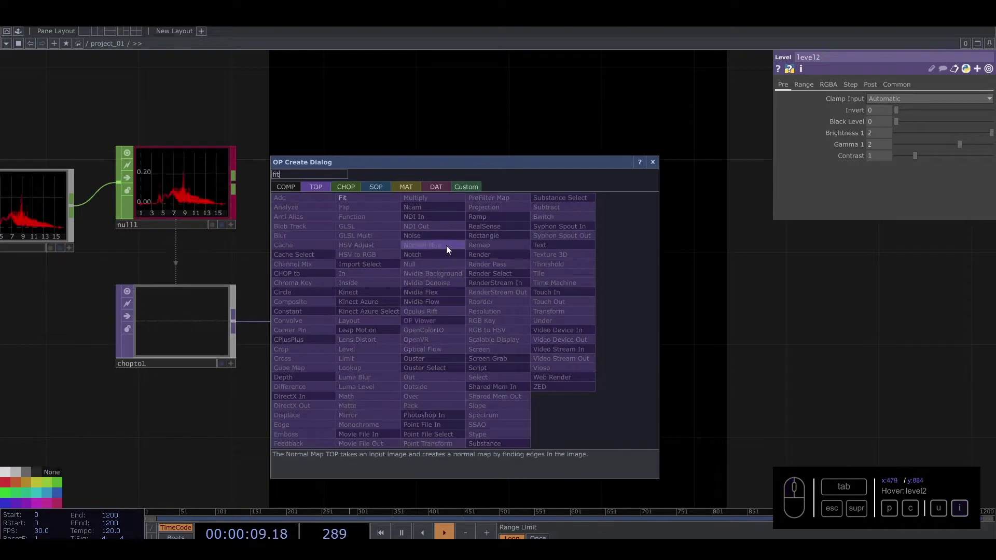
left_click(340, 197)
left_click(495, 326)
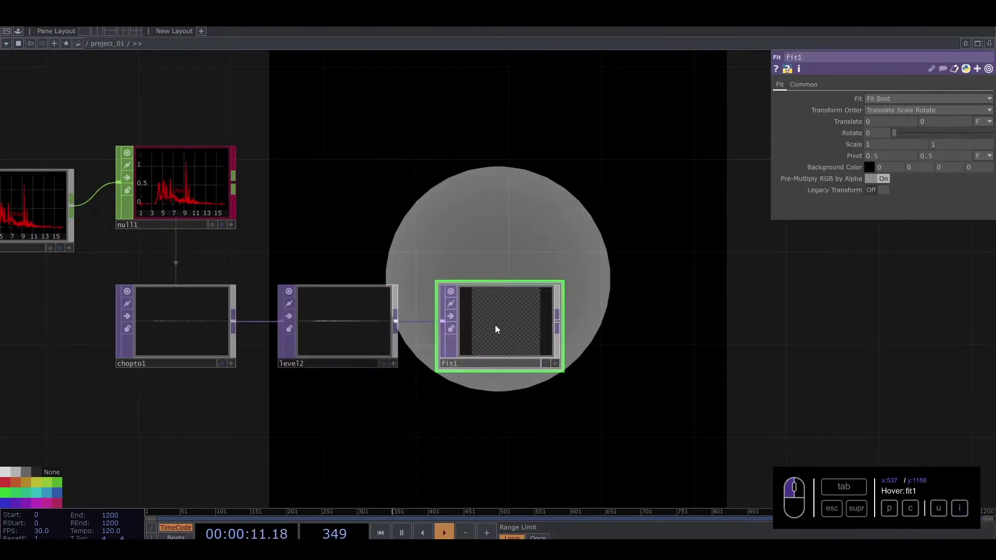
scroll(494, 325, "up", 4)
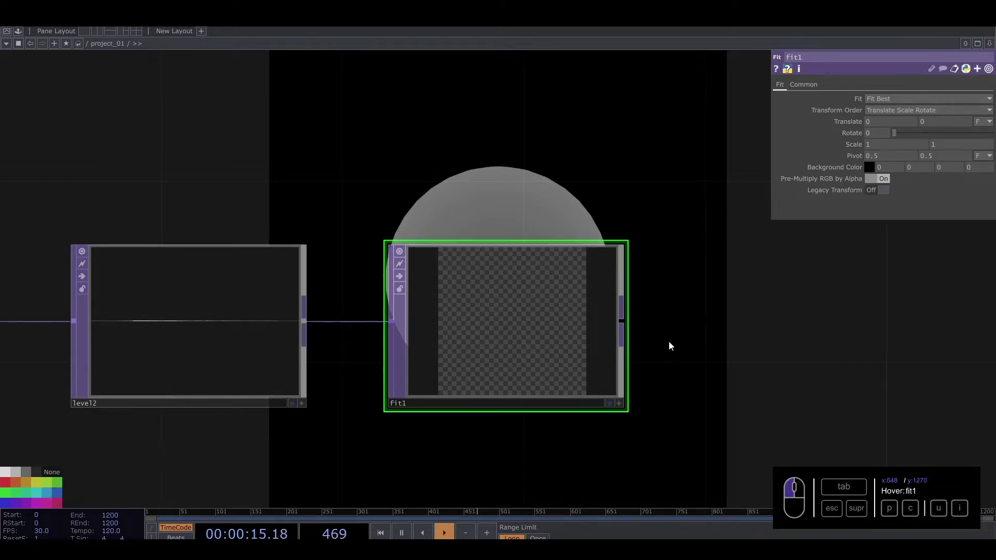
Set the Fit TOP's output resolution to 1280 by 1280
left_click_drag(766, 324, 721, 332)
left_click(808, 85)
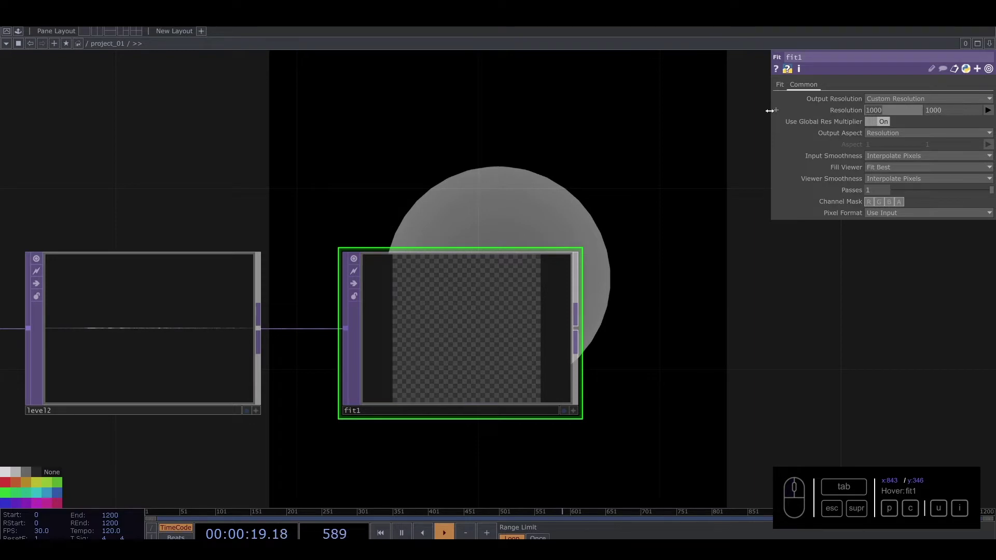
type("1280")
key("Tab")
type("1280")
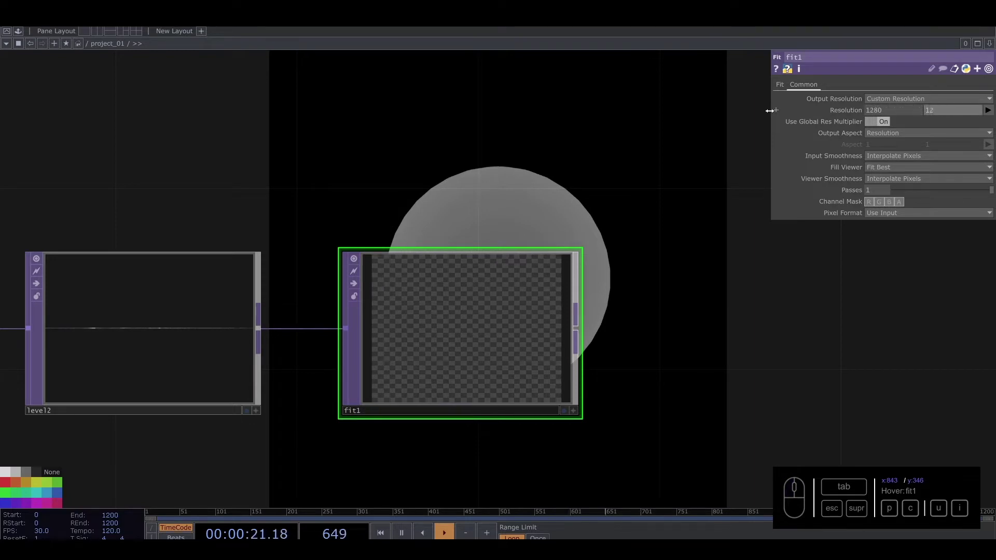
Set both the Input Smoothness and the Viewer Smoothness of the Fit TOP to Nearest Pixel
left_click(884, 156)
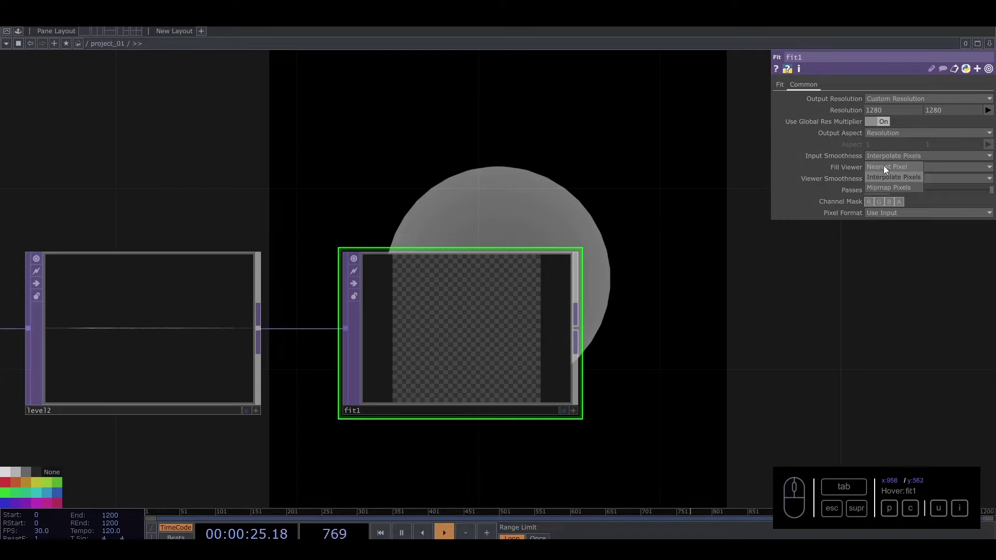
left_click(901, 168)
left_click(890, 177)
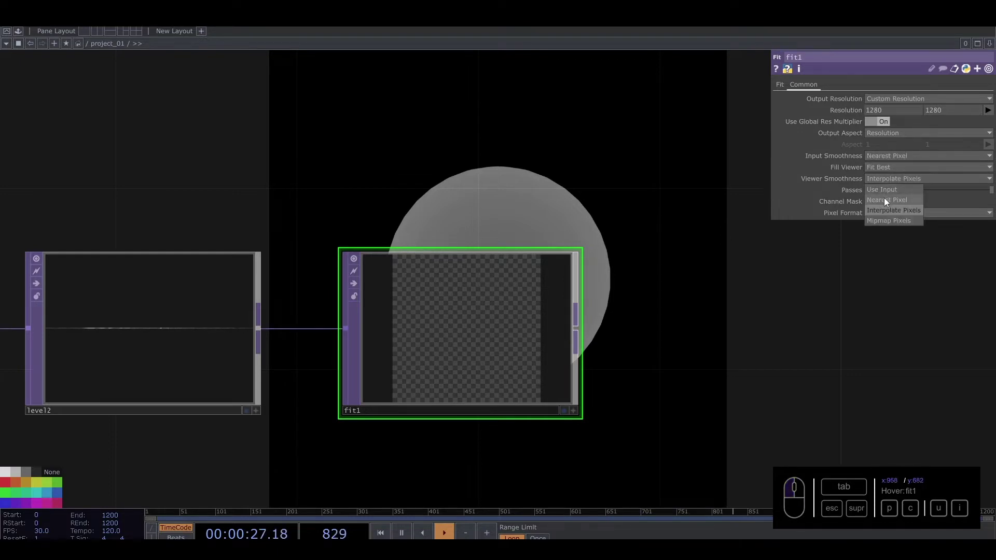
left_click(885, 198)
Change the Fit TOP's Fit mode to Fill
left_click(779, 84)
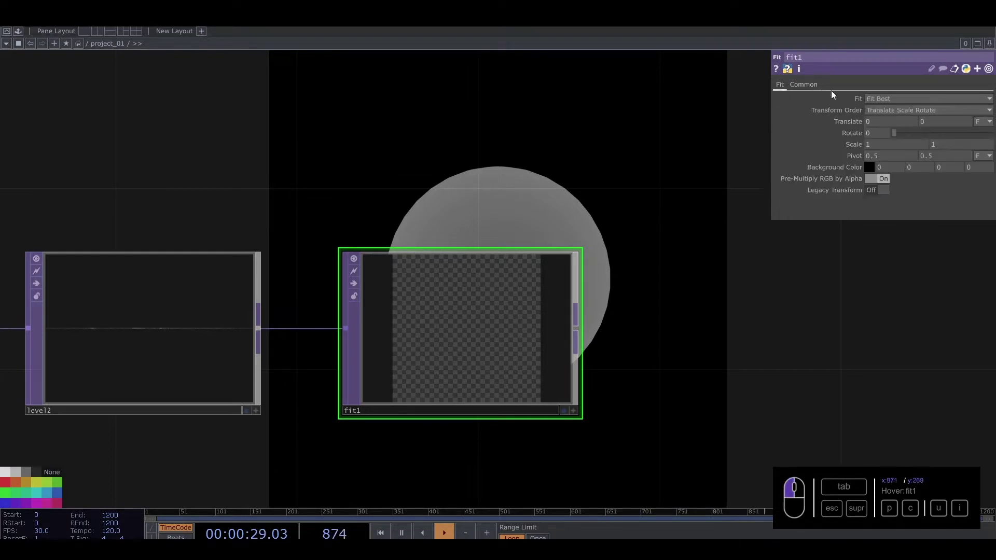
left_click(878, 99)
left_click(882, 110)
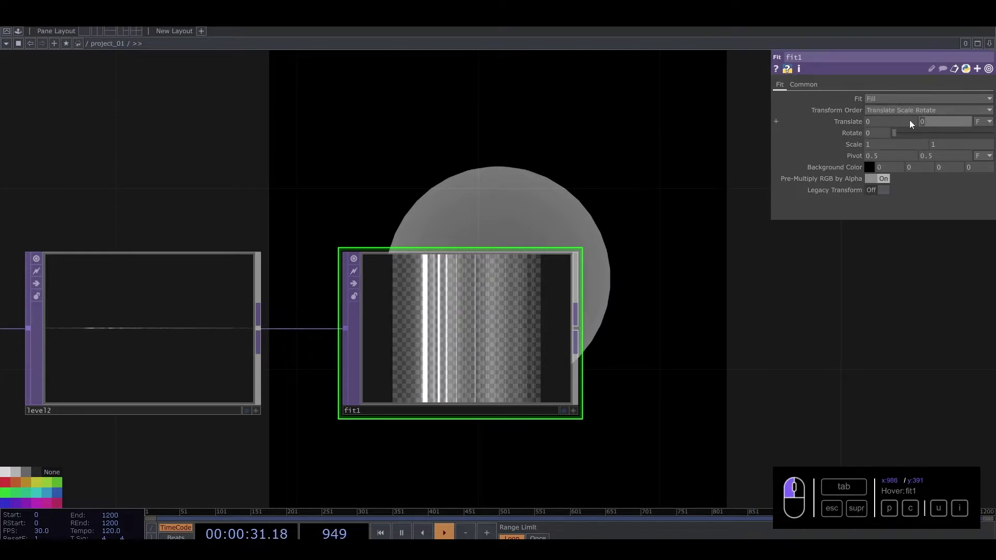
Set the Fit TOP's vertical Translate value to -0.98 and check the shifted spectrum strip in its viewer
type("-")
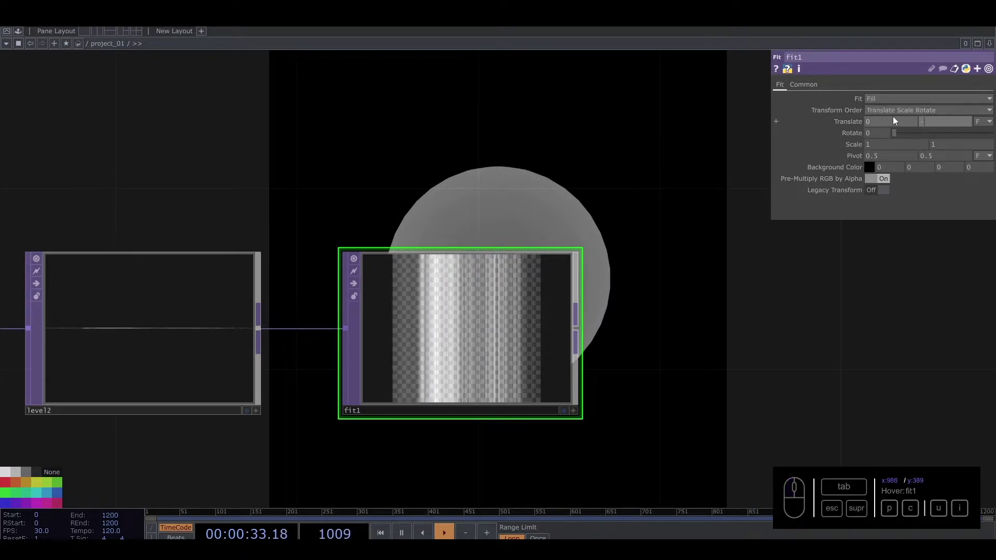
type("0")
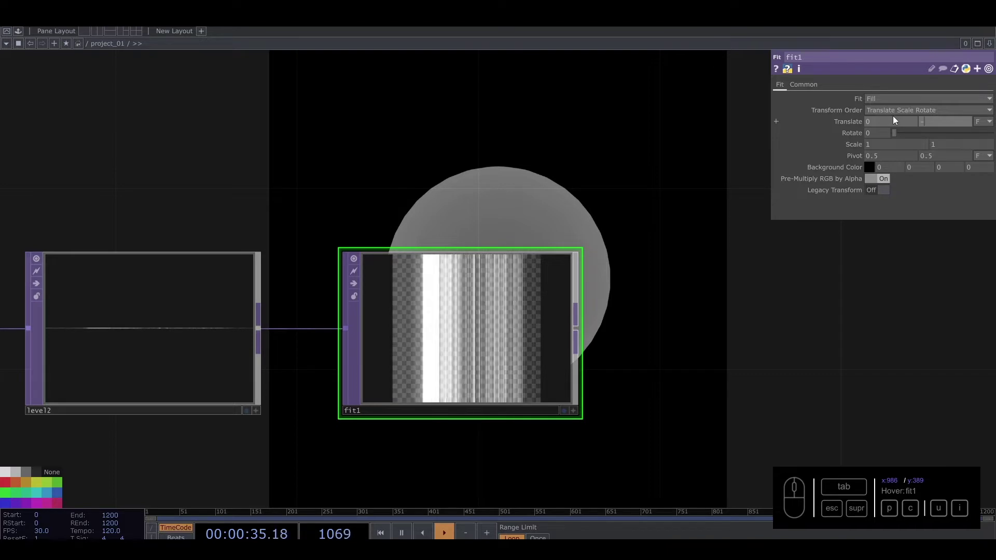
type(".")
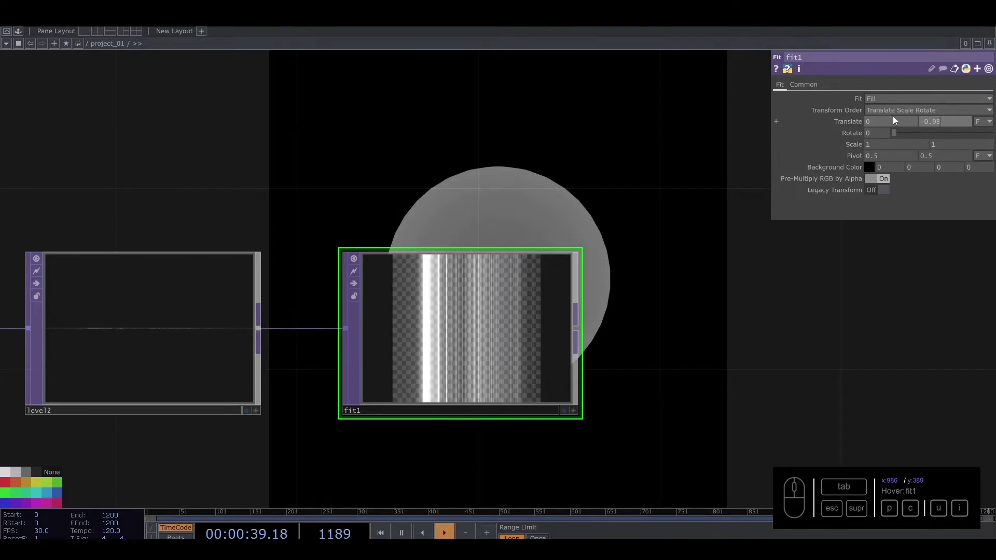
type("98")
scroll(453, 412, "up", 5)
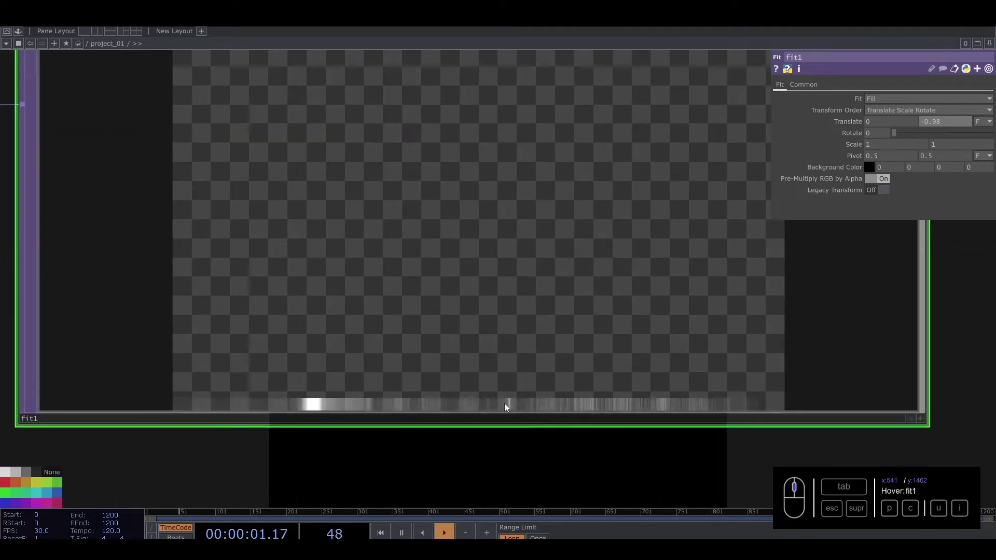
scroll(692, 383, "down", 5)
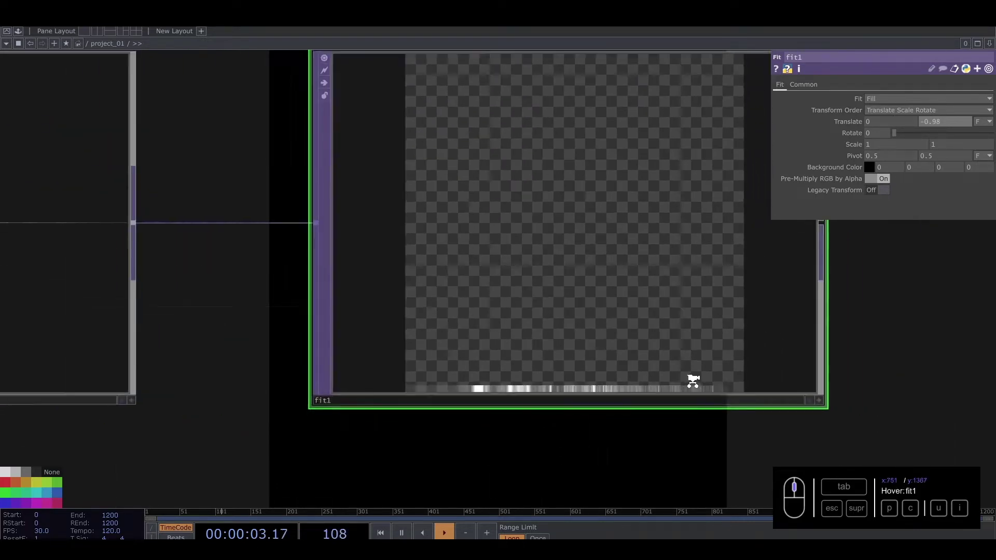
left_click_drag(629, 216, 412, 238)
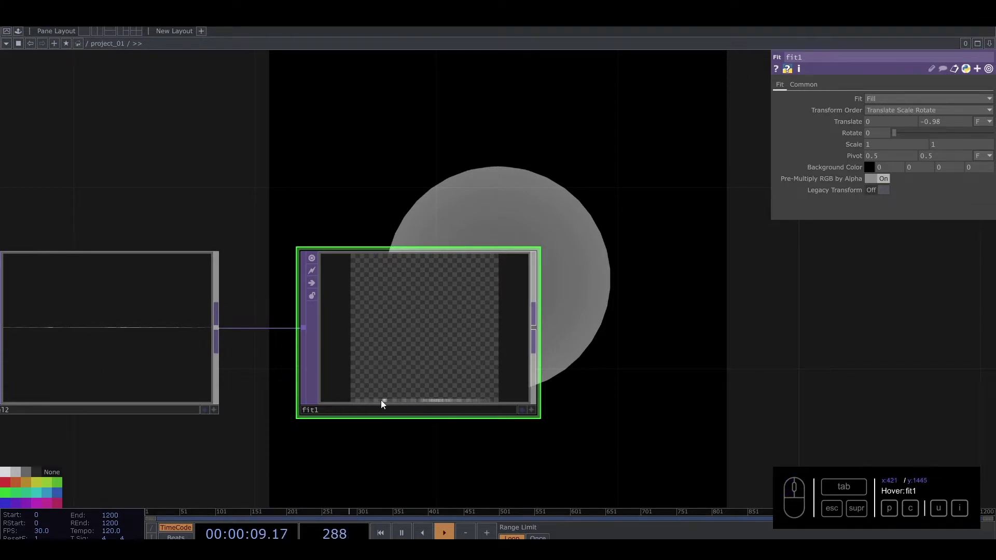
Add a Null TOP after the Fit TOP and color its node magenta
scroll(483, 376, "down", 2)
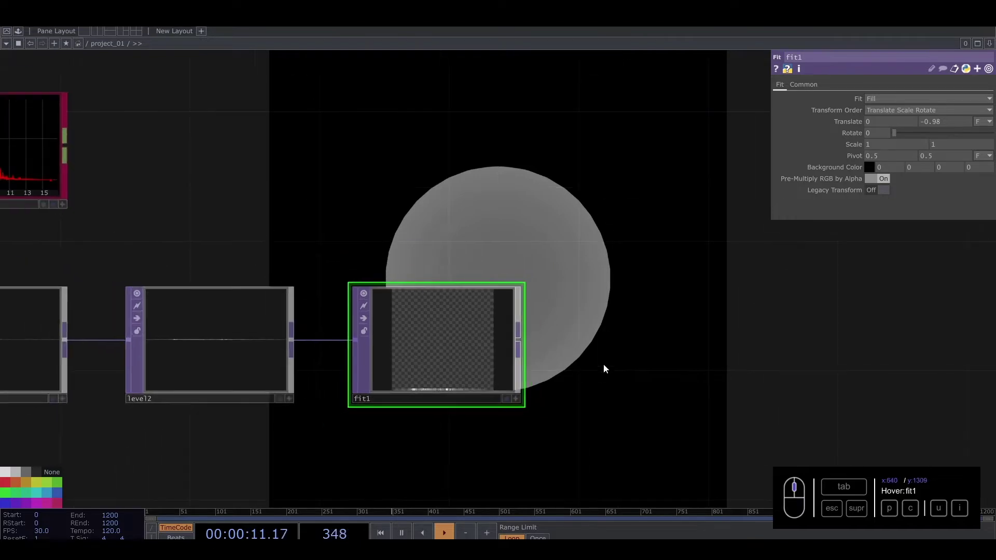
left_click_drag(603, 368, 405, 348)
scroll(405, 345, "down", 2)
left_click_drag(345, 323, 260, 372)
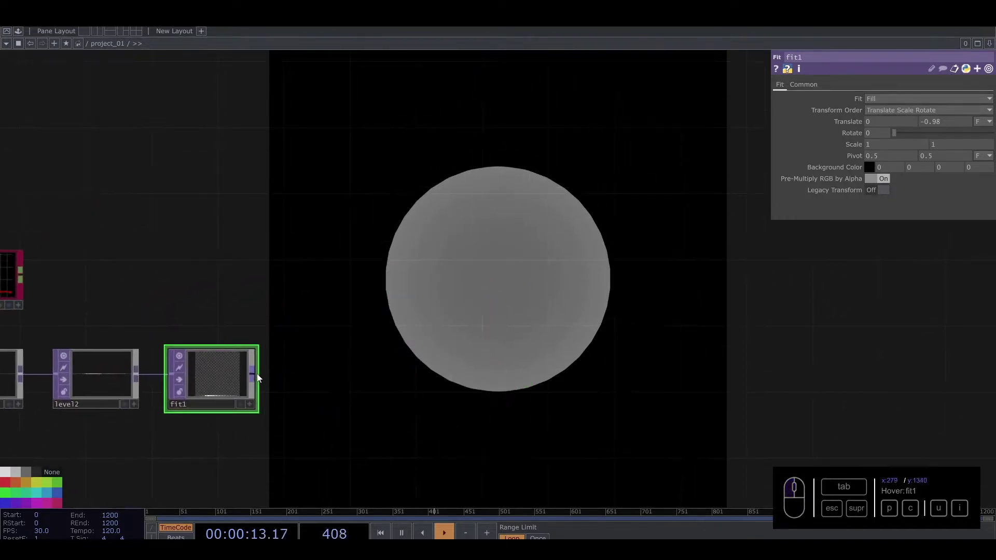
left_click(257, 374)
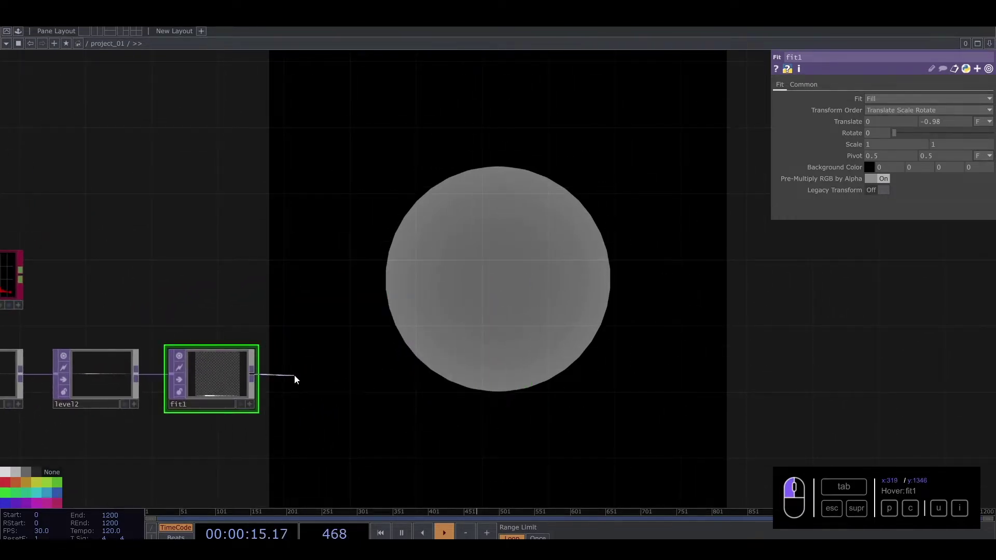
left_click(294, 375)
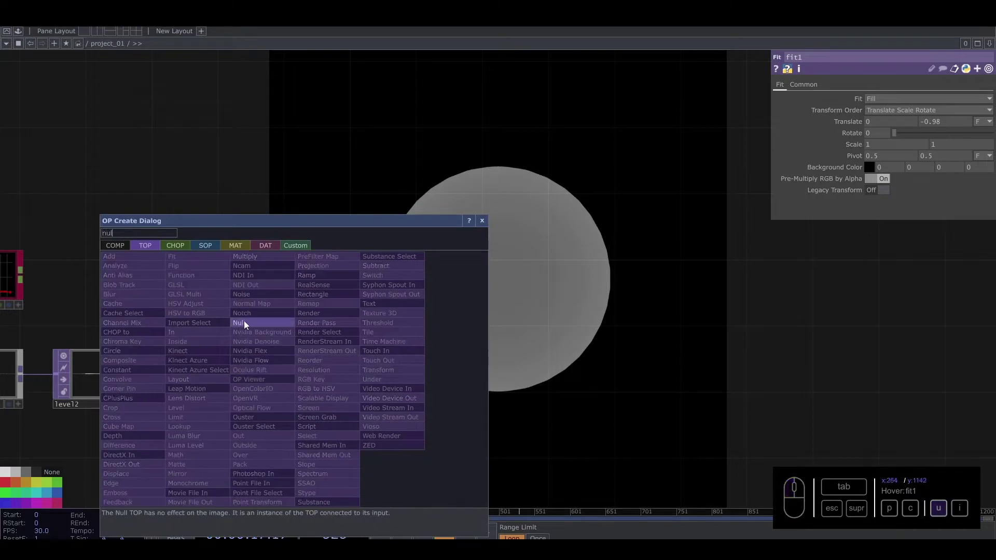
left_click(244, 320)
left_click(323, 381)
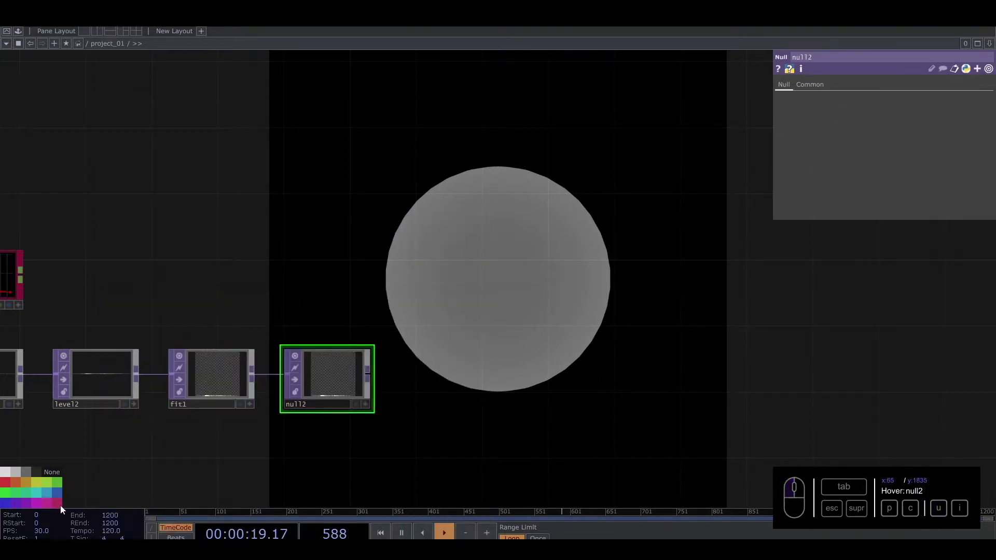
left_click_drag(208, 289, 343, 268)
Add a Feedback TOP fed by the magenta Null TOP and place it above and beyond that node
left_click_drag(404, 292, 155, 343)
left_click(259, 402)
left_click(328, 288)
type("fe")
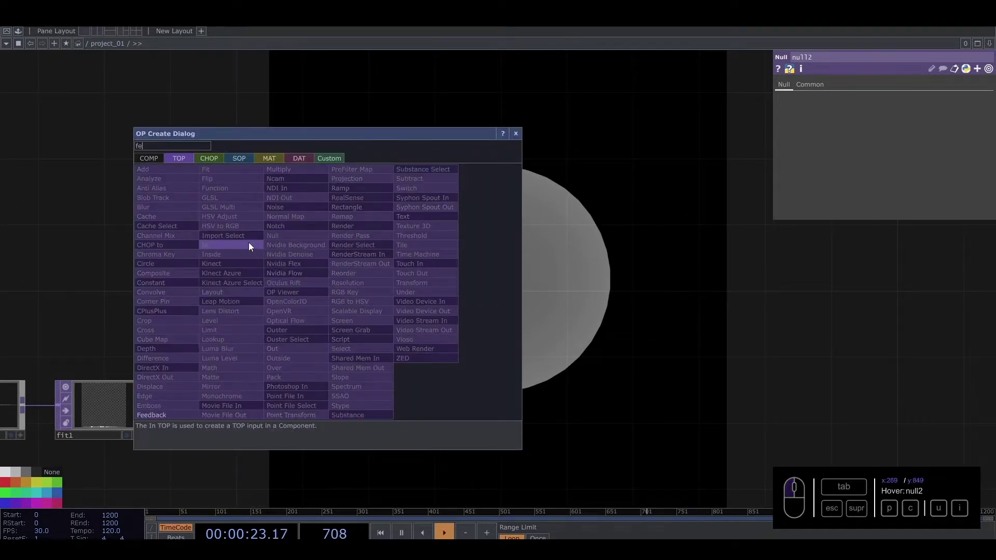
left_click(150, 417)
left_click(334, 282)
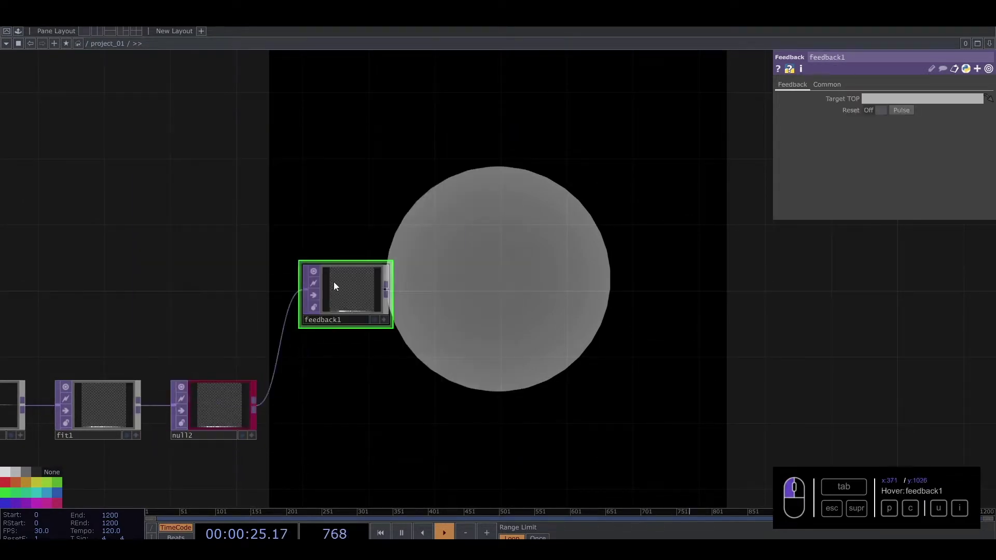
Create a Keyboard In CHOP and place it directly above the Feedback TOP
key("Tab")
type("ke")
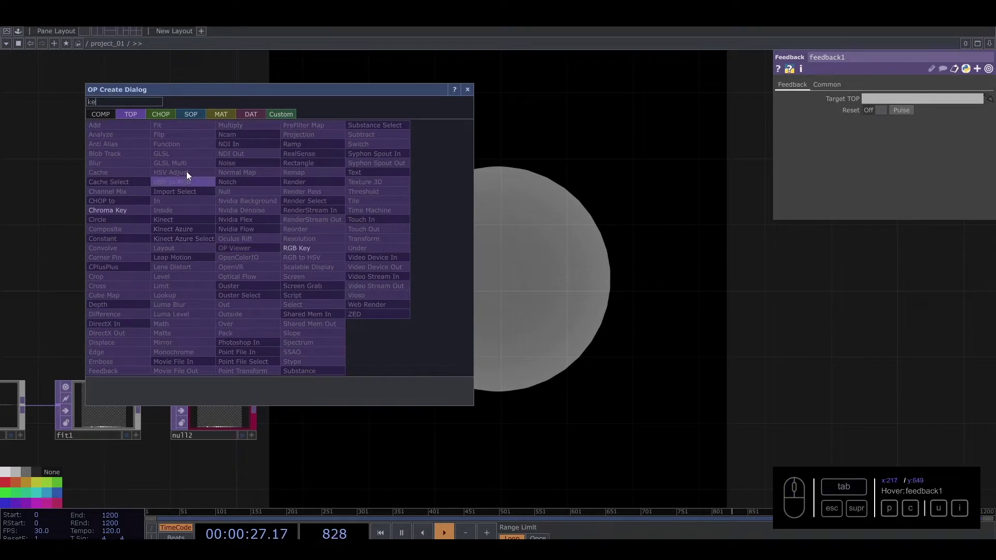
left_click(161, 111)
left_click(248, 306)
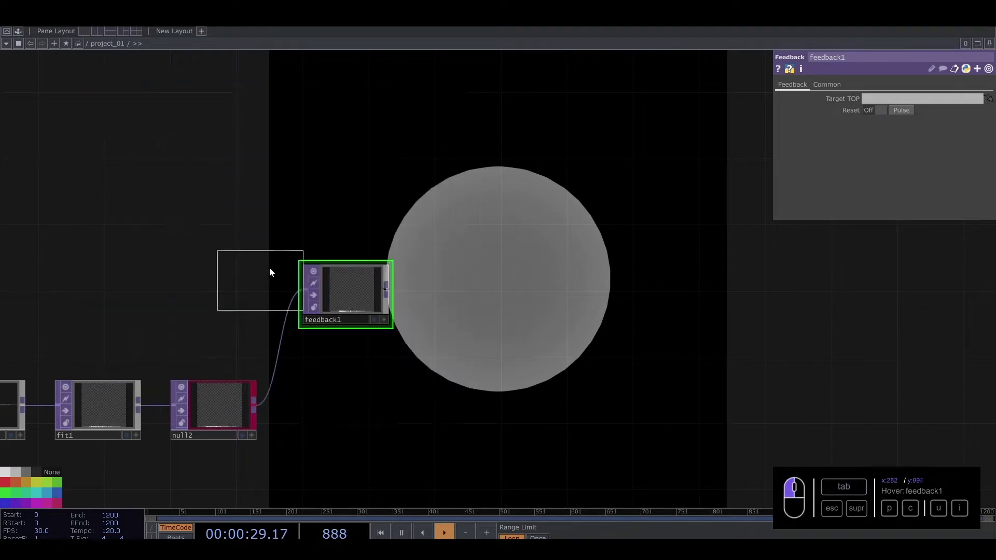
left_click(346, 211)
Reference the Keyboard In CHOP's k1 channel in the Feedback TOP's Reset parameter, test the trigger, and deactivate the CHOP's viewer
left_click(371, 288)
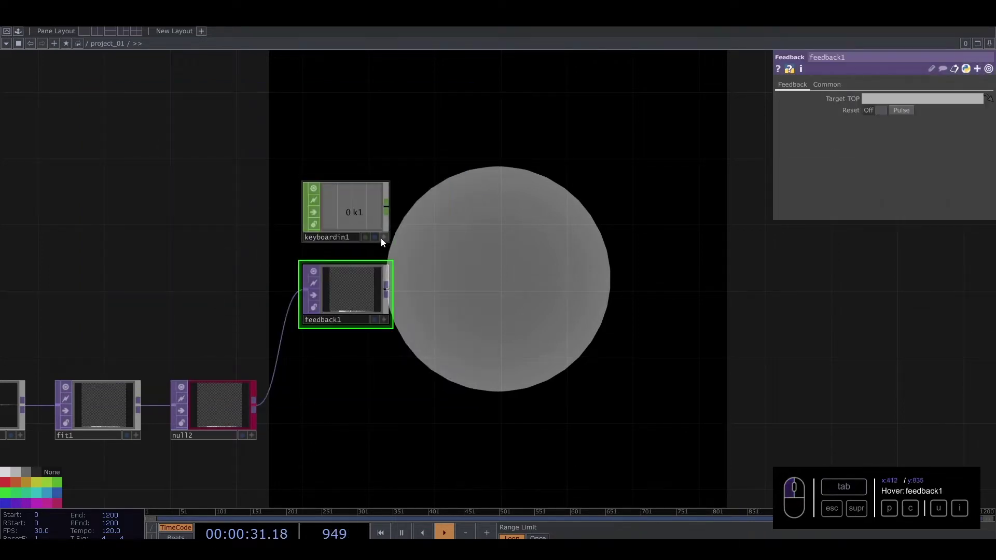
left_click_drag(347, 212, 876, 107)
left_click(876, 108)
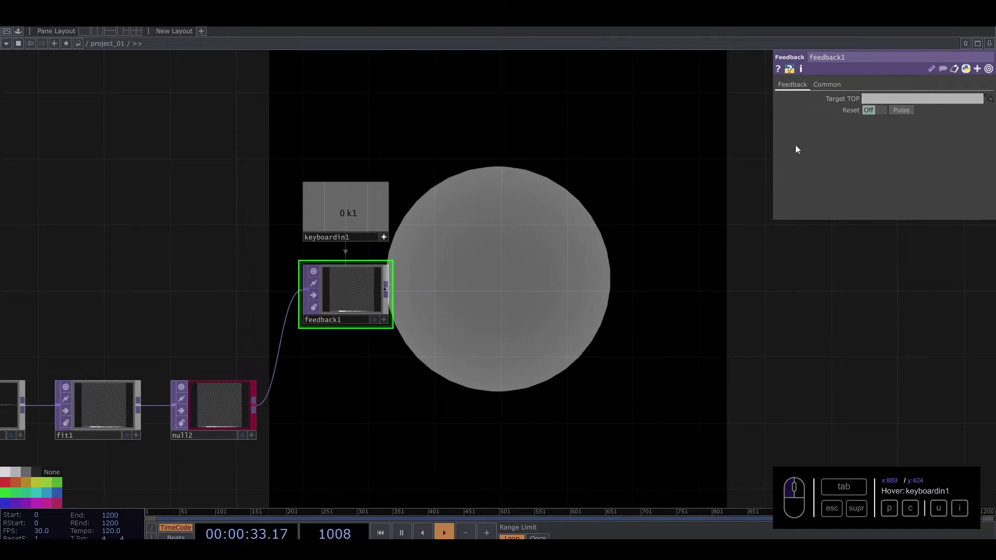
key("1")
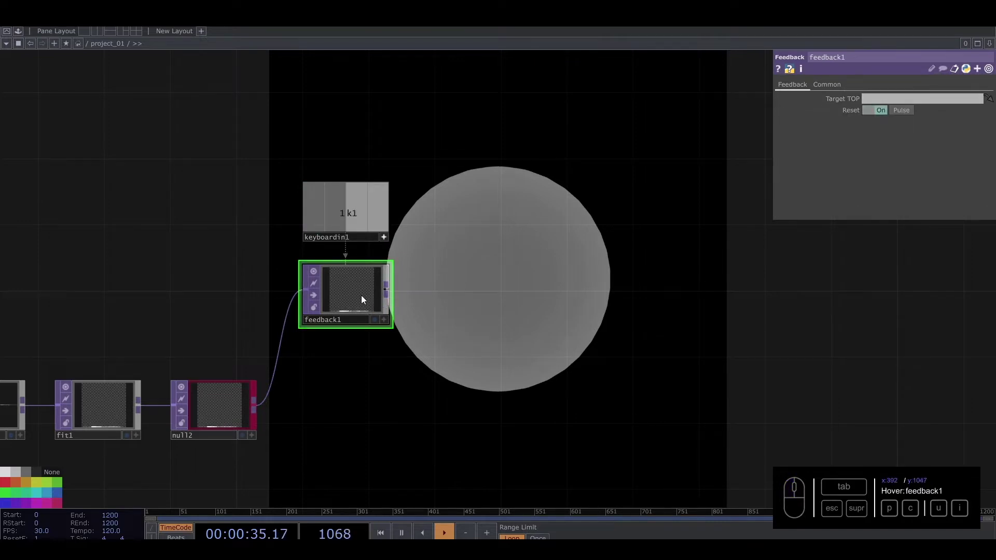
key("1")
left_click(383, 237)
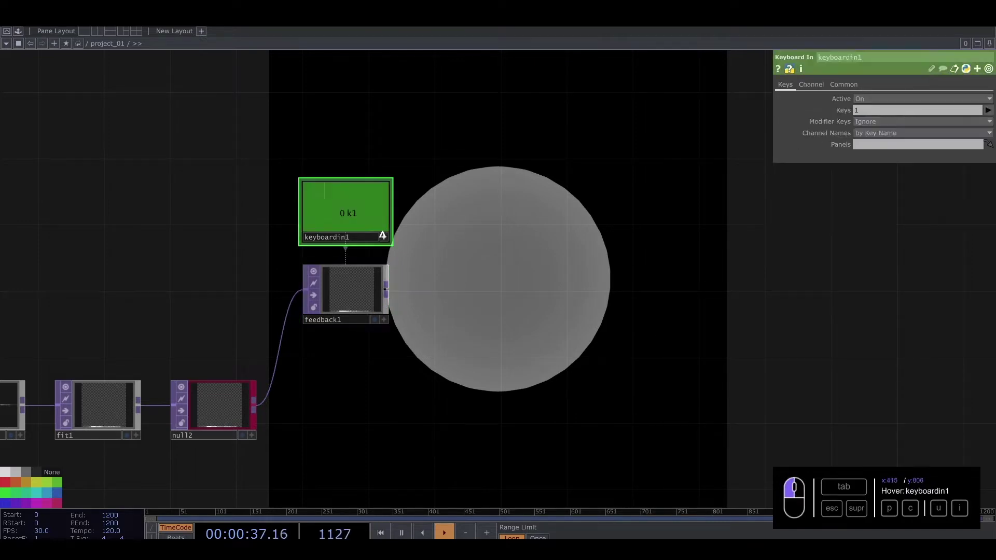
Add a Transform TOP after the Feedback TOP
key("Tab")
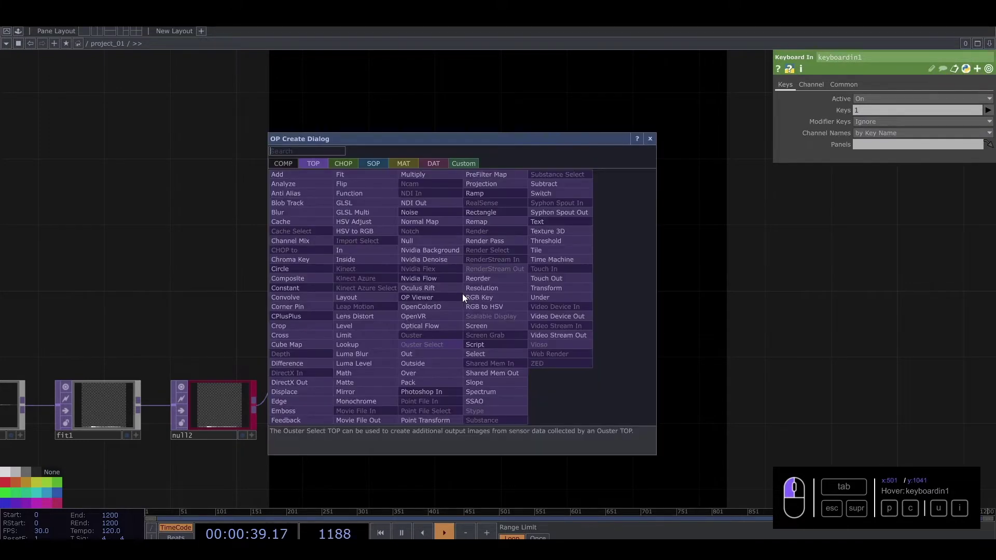
type("tra")
left_click(545, 288)
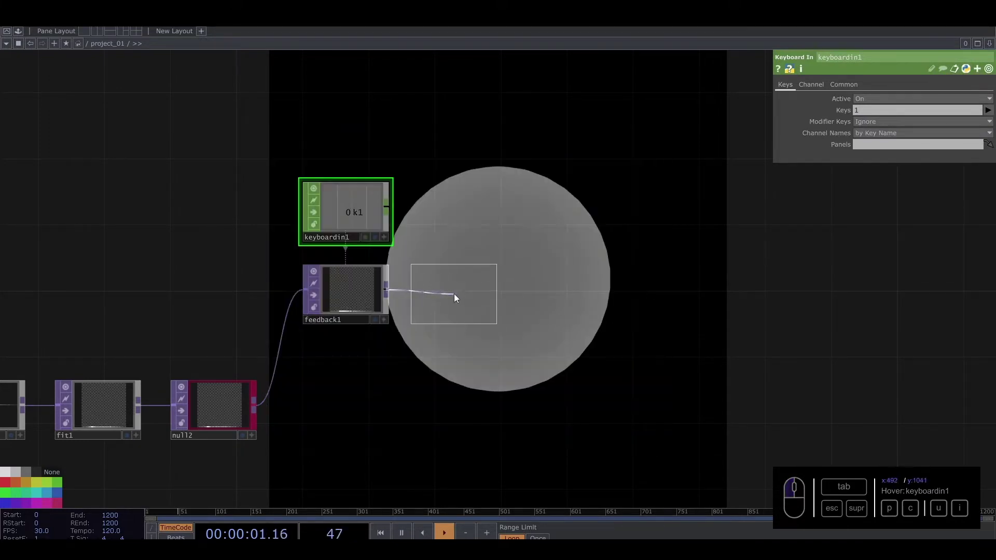
left_click(454, 294)
left_click_drag(523, 318, 417, 316)
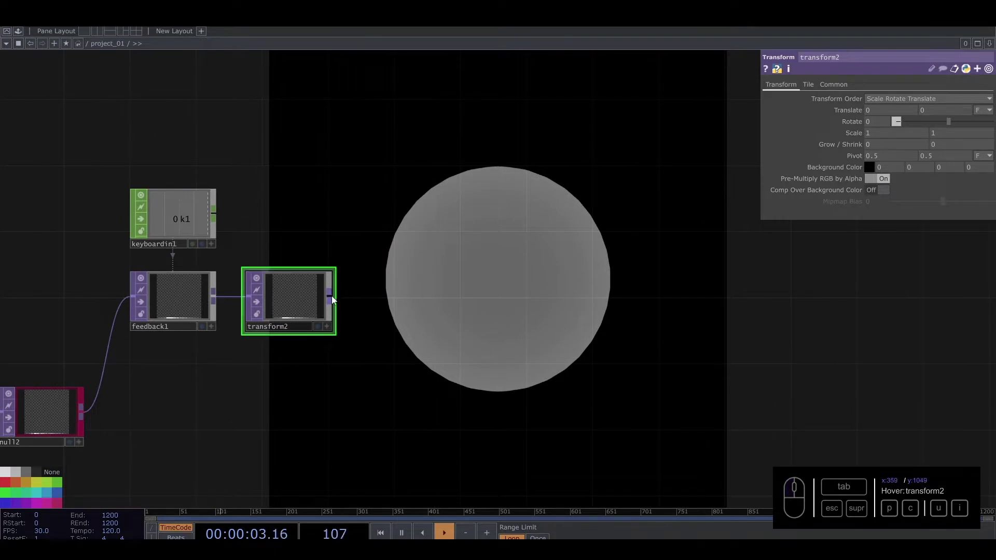
Add a Level TOP after the new Transform TOP in the feedback branch
left_click(330, 296)
left_click(386, 297)
type("leve")
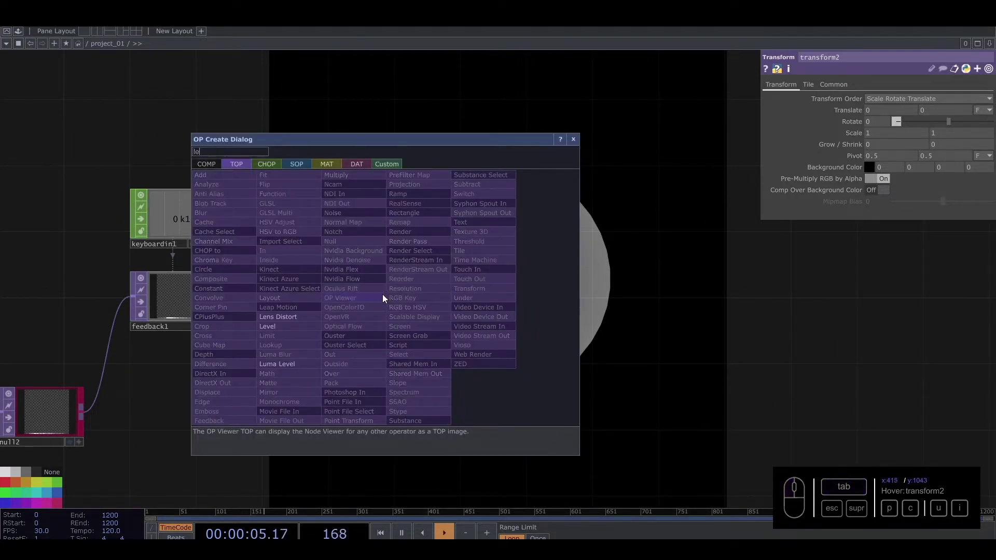
left_click(288, 325)
left_click(426, 302)
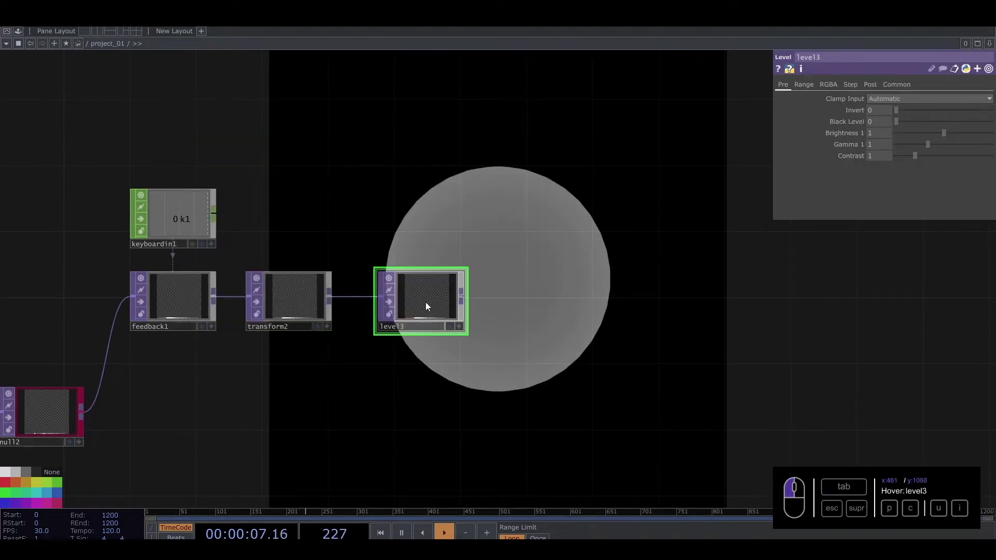
Add a Composite TOP fed first by the magenta Null TOP null2 and second by the feedback branch's Level TOP
scroll(425, 304, "down", 4)
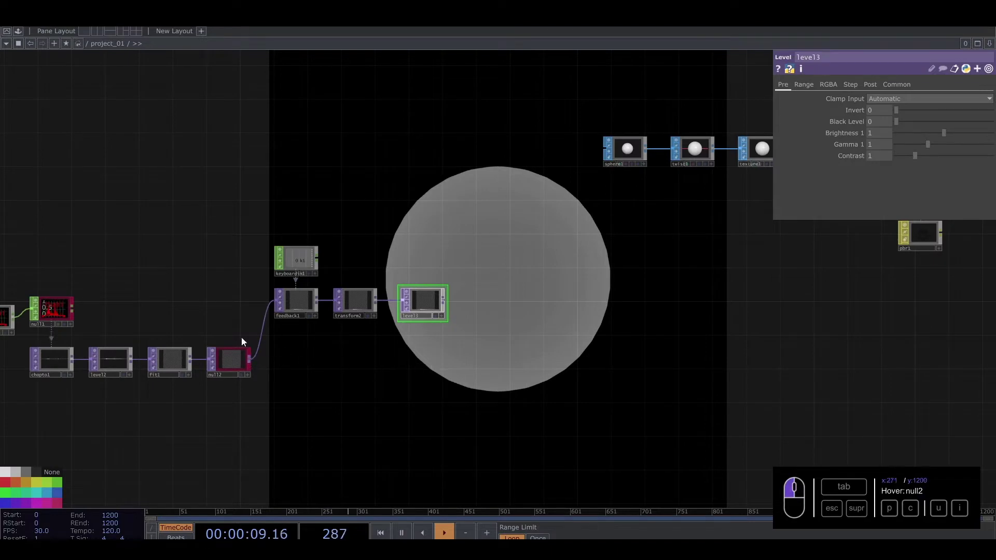
left_click(250, 359)
key("Tab")
type("com")
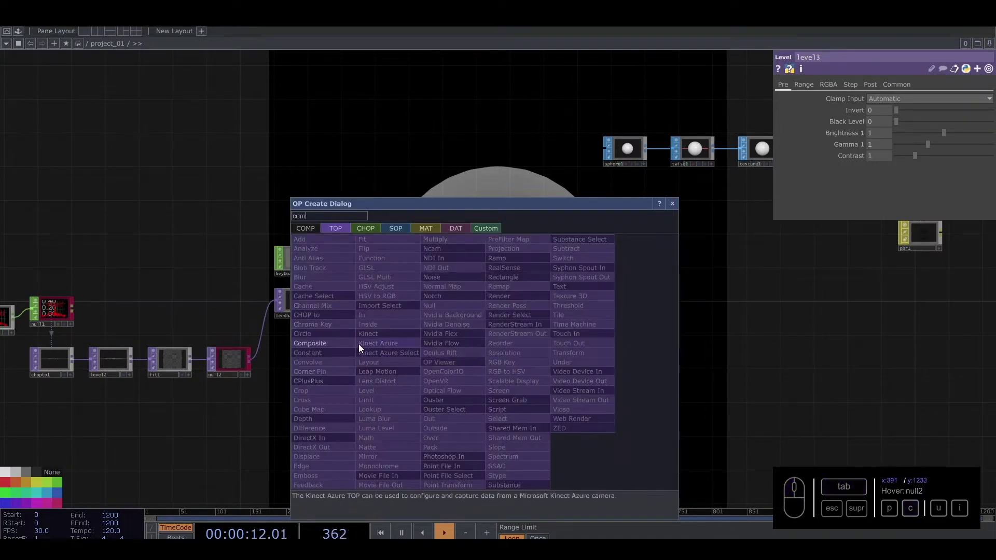
key("Return")
left_click(503, 353)
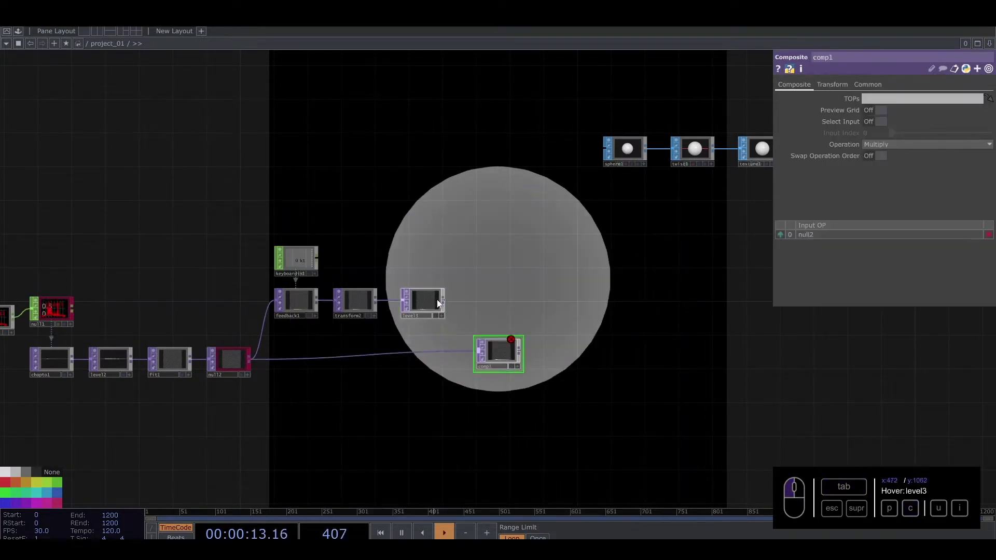
left_click(479, 355)
left_click_drag(496, 353, 496, 361)
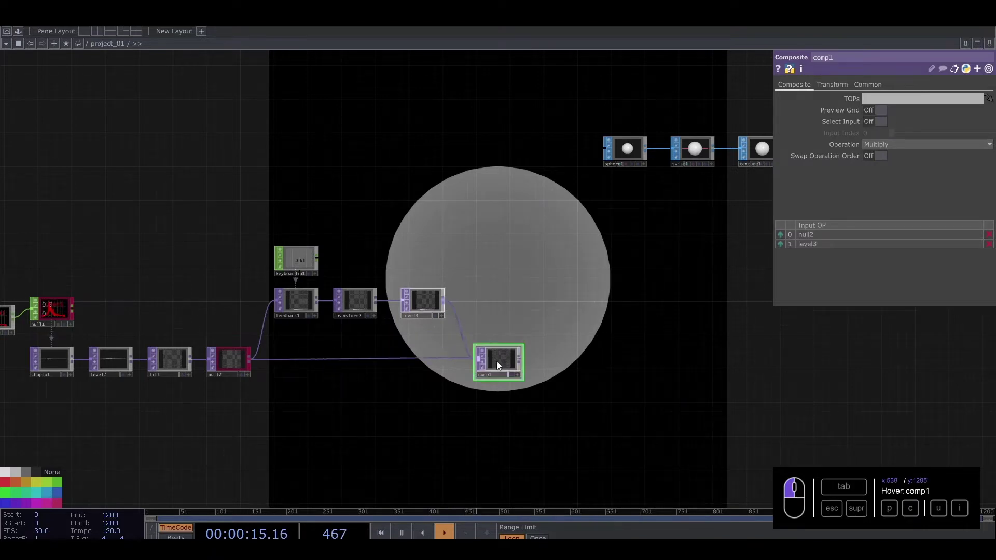
Set the Composite TOP's operation to Over and assign it as the Feedback TOP's Target TOP
left_click(952, 145)
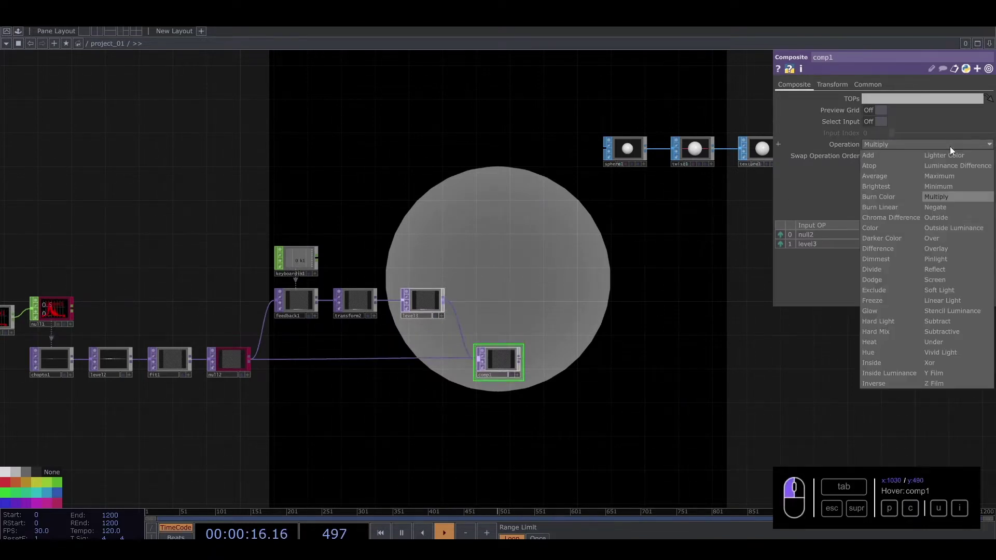
left_click(937, 238)
left_click_drag(498, 360, 916, 101)
scroll(342, 330, "up", 4)
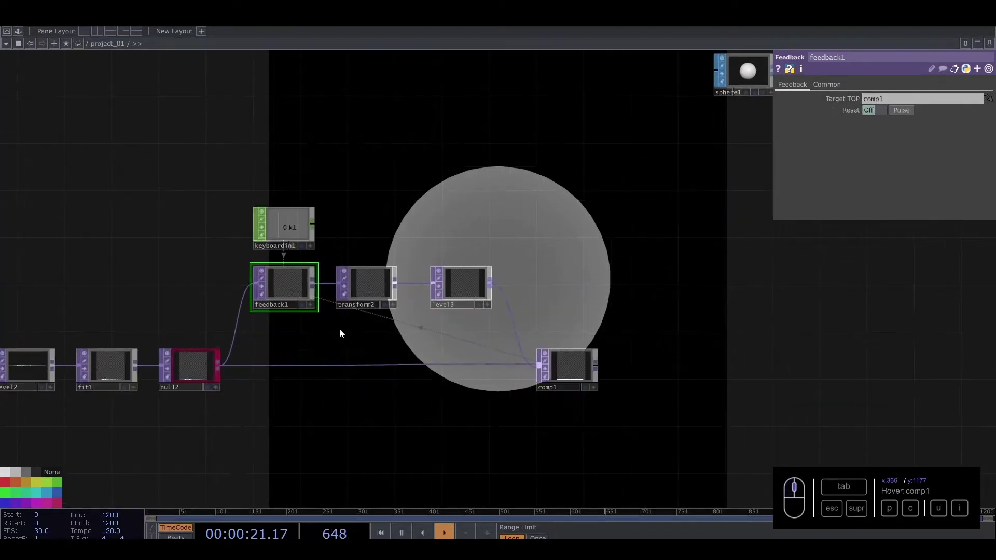
Set the feedback branch Transform TOP's vertical Translate to 0.02 and check the scrolling spectrum in the Composite TOP
scroll(674, 403, "up", 6)
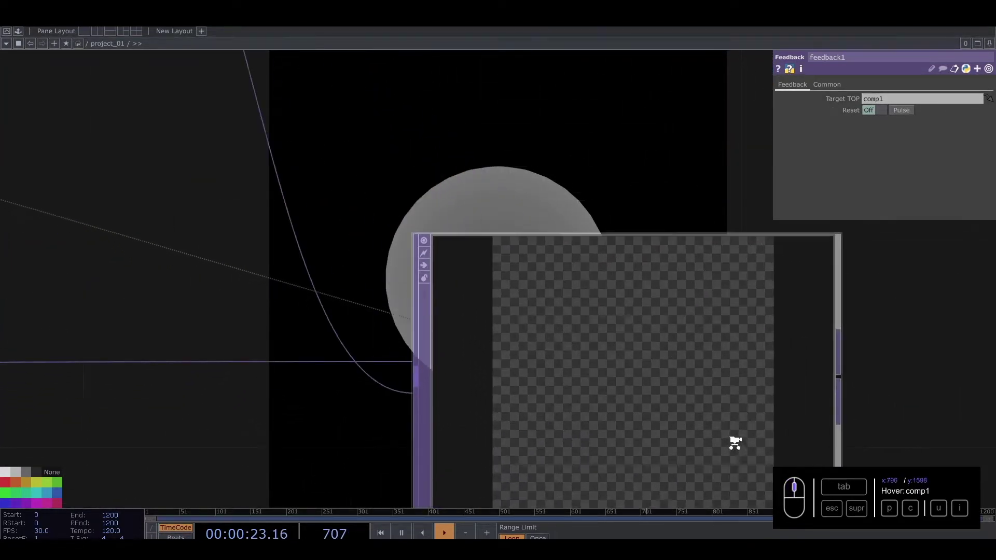
left_click_drag(462, 320, 360, 171)
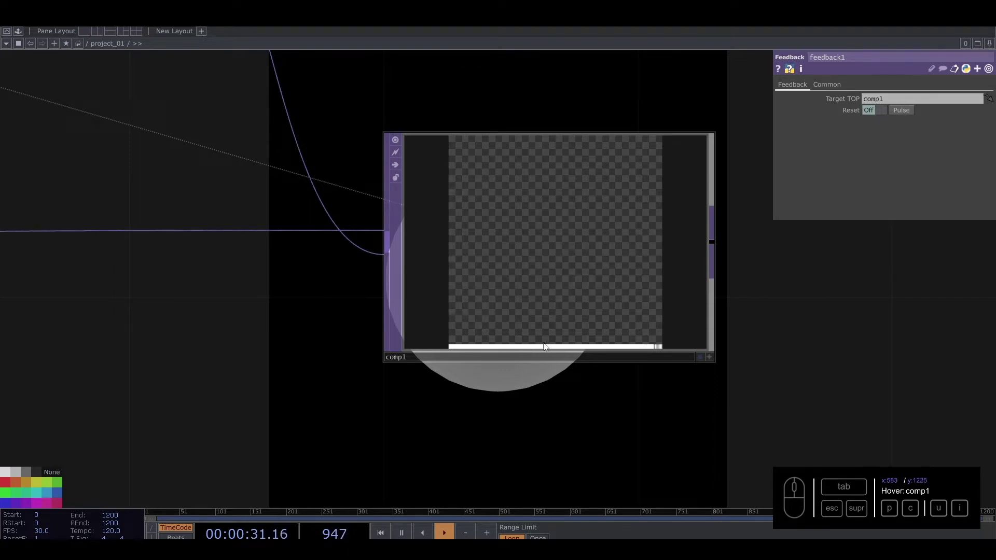
scroll(334, 327, "down", 8)
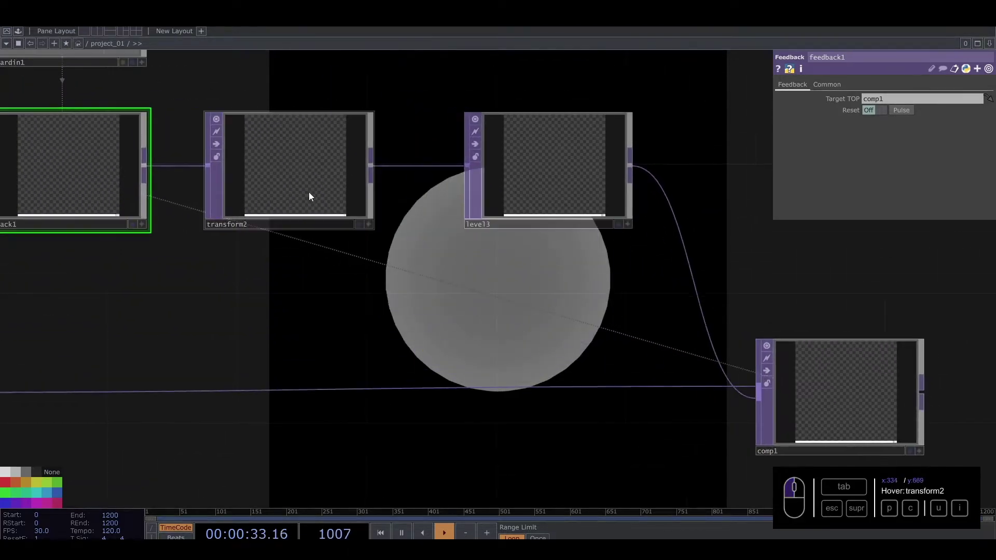
left_click(309, 196)
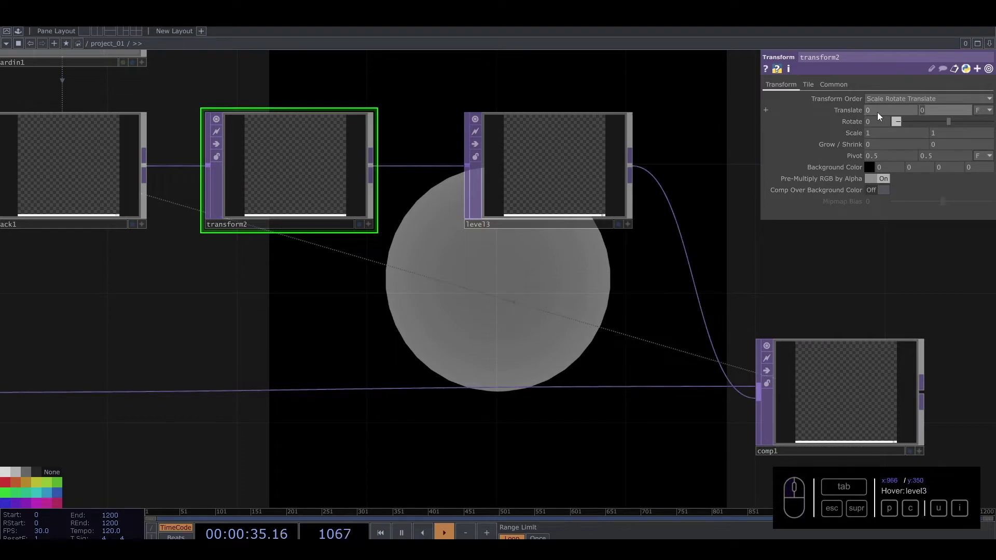
type("0.02")
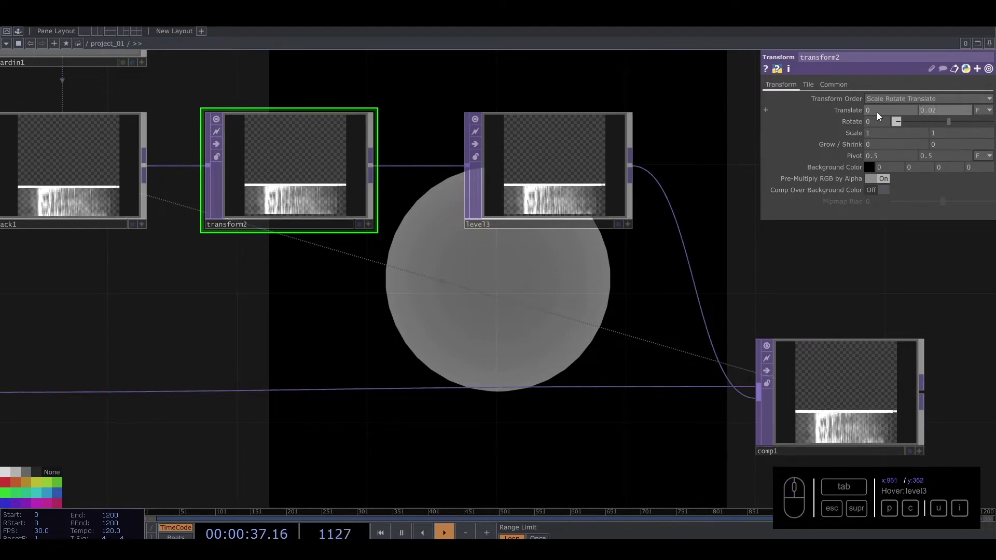
left_click_drag(495, 264, 200, 215)
scroll(566, 357, "up", 6)
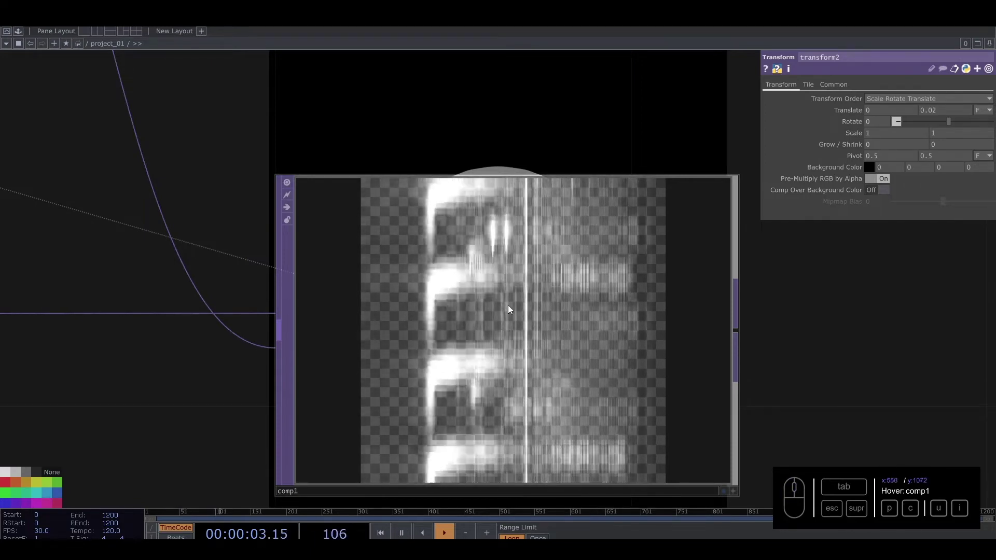
scroll(508, 306, "down", 4)
Add a Transform TOP after the Composite TOP, with background color alpha 1 and Comp Over Background Color on
left_click_drag(429, 160, 177, 156)
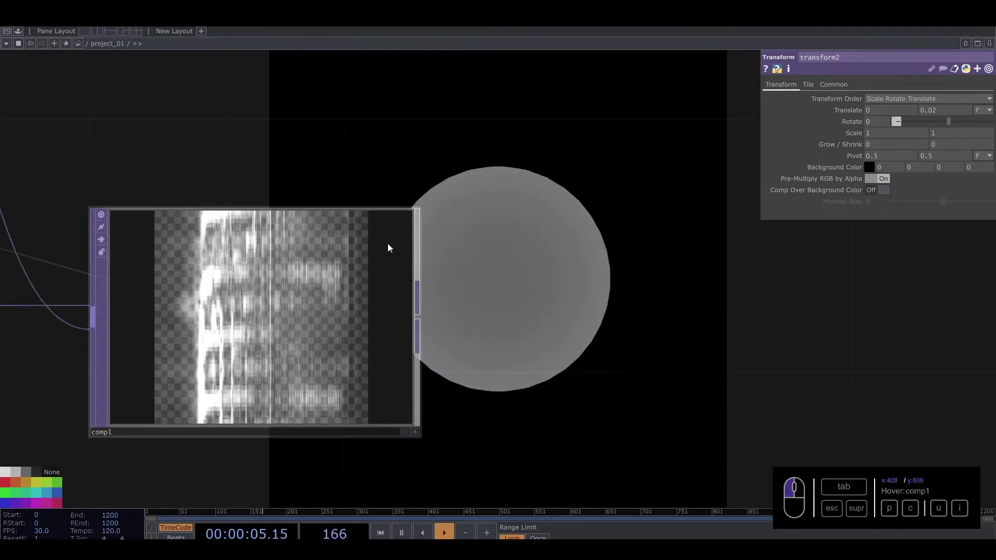
scroll(424, 315, "down", 4)
left_click_drag(420, 311, 484, 310)
type("tra")
left_click(558, 304)
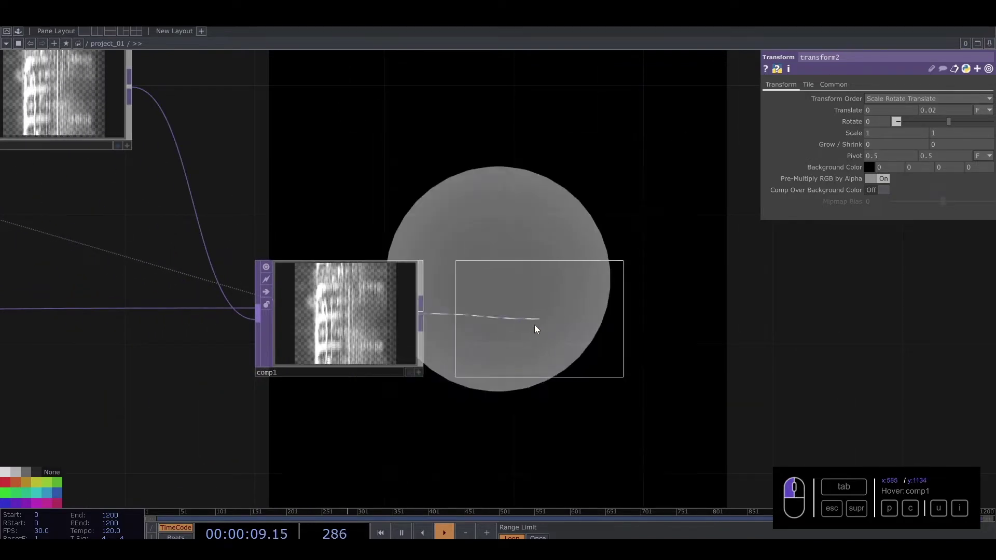
left_click(542, 318)
left_click(883, 190)
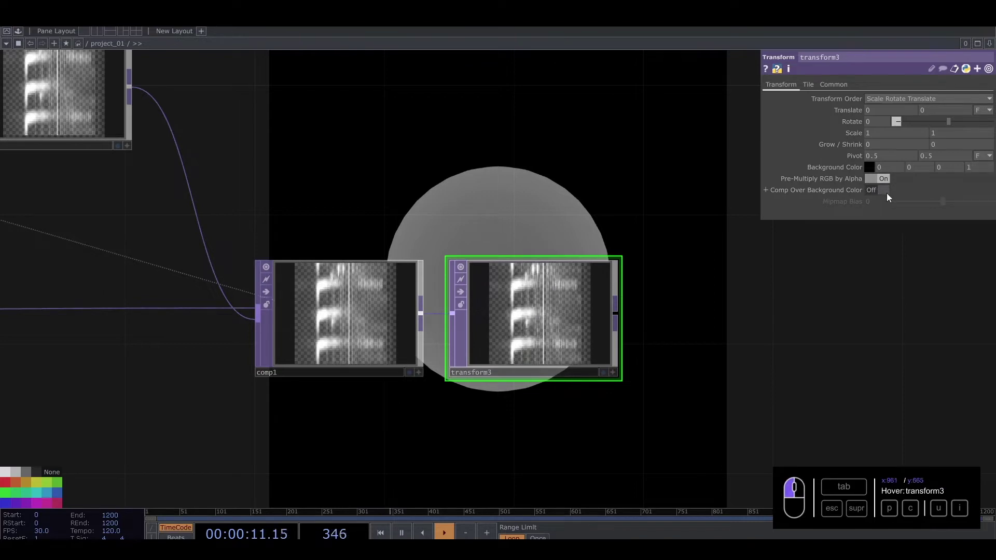
Add a Level TOP after the Transform TOP that follows the Composite TOP
left_click_drag(600, 211, 514, 205)
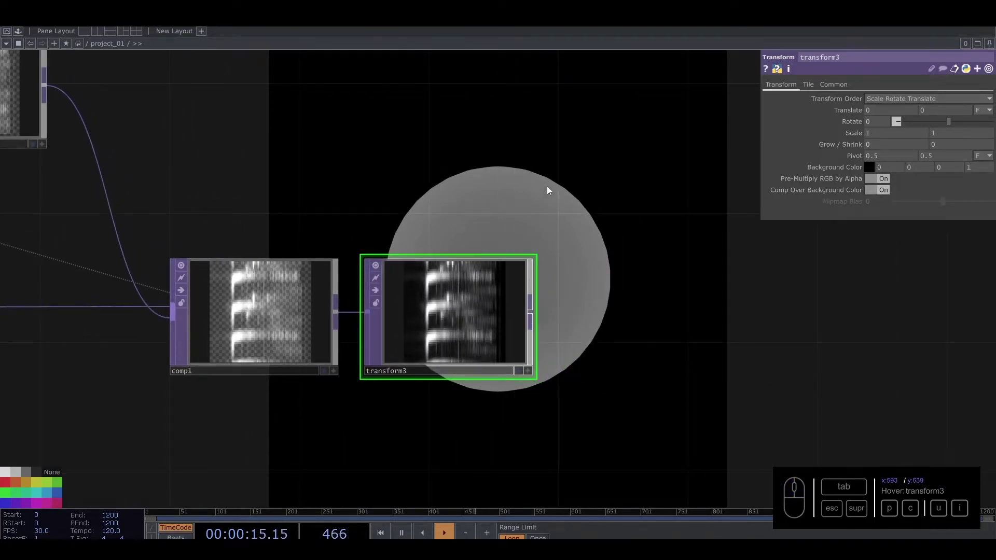
left_click_drag(547, 188, 481, 182)
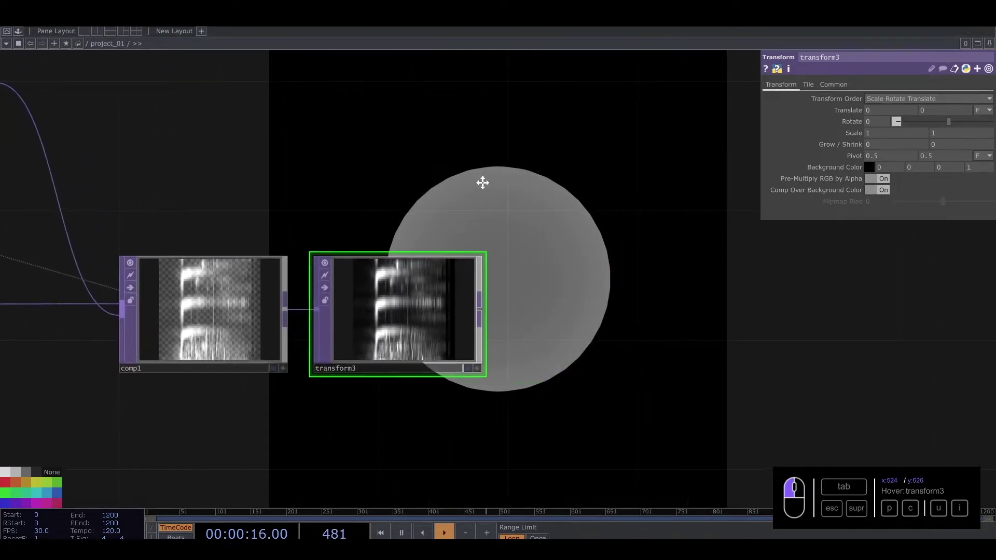
left_click(467, 309)
key("Tab")
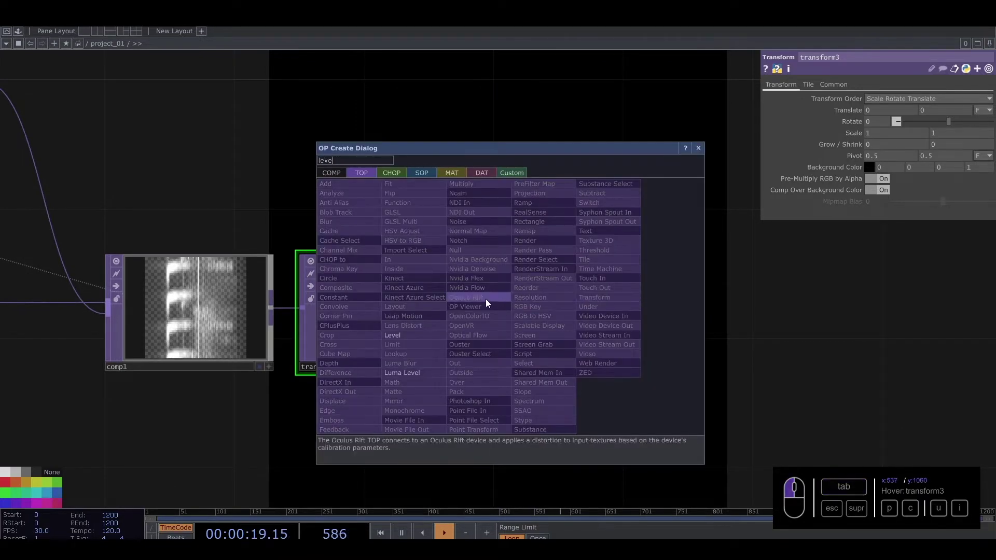
left_click(414, 335)
left_click(593, 313)
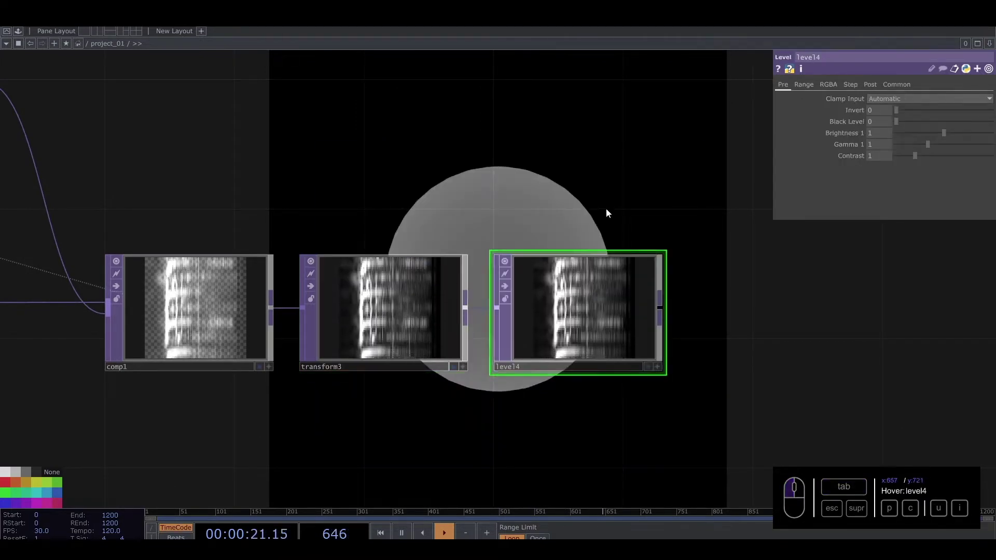
Add a Null TOP at the end of the composite chain and color its node magenta
left_click_drag(605, 213, 408, 242)
left_click(471, 321)
key("Tab")
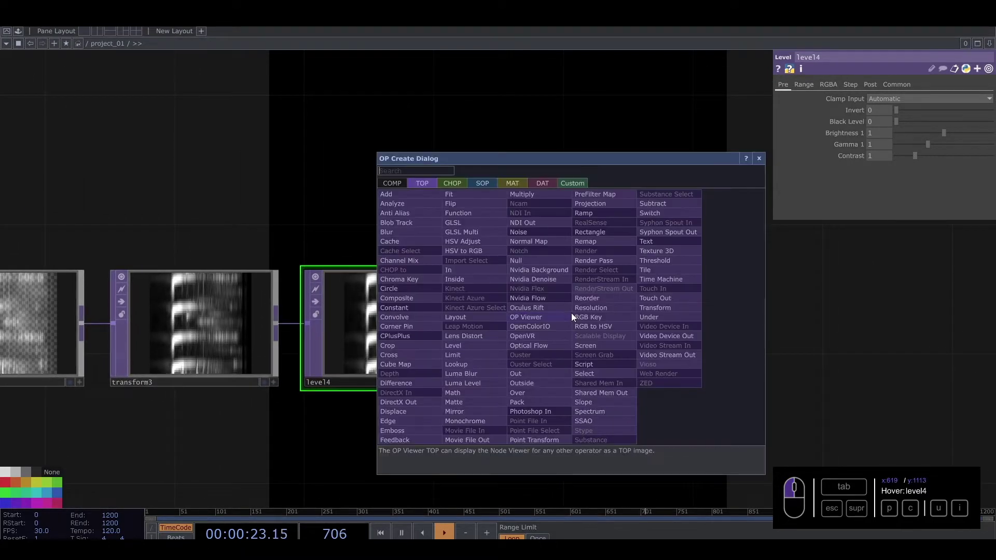
type("null")
left_click(530, 261)
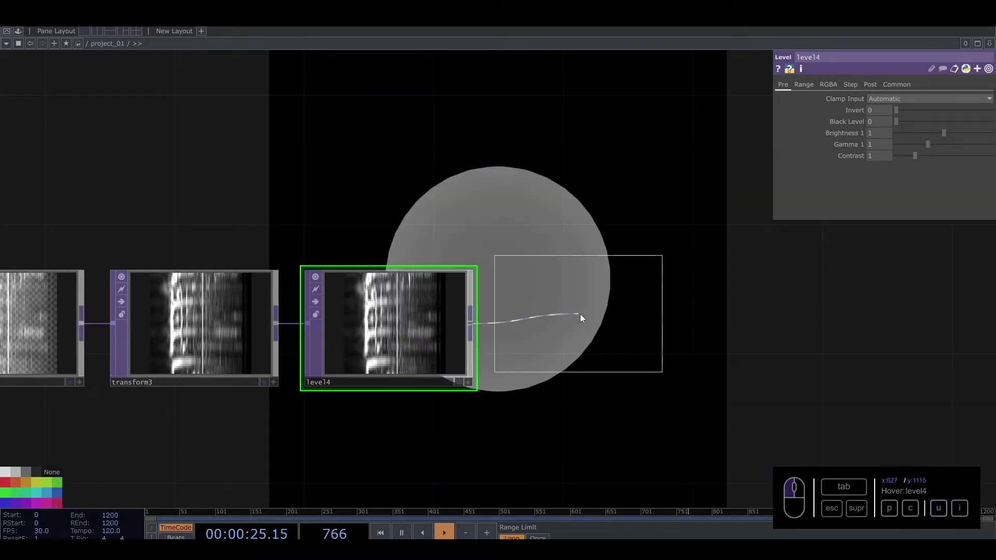
left_click(590, 329)
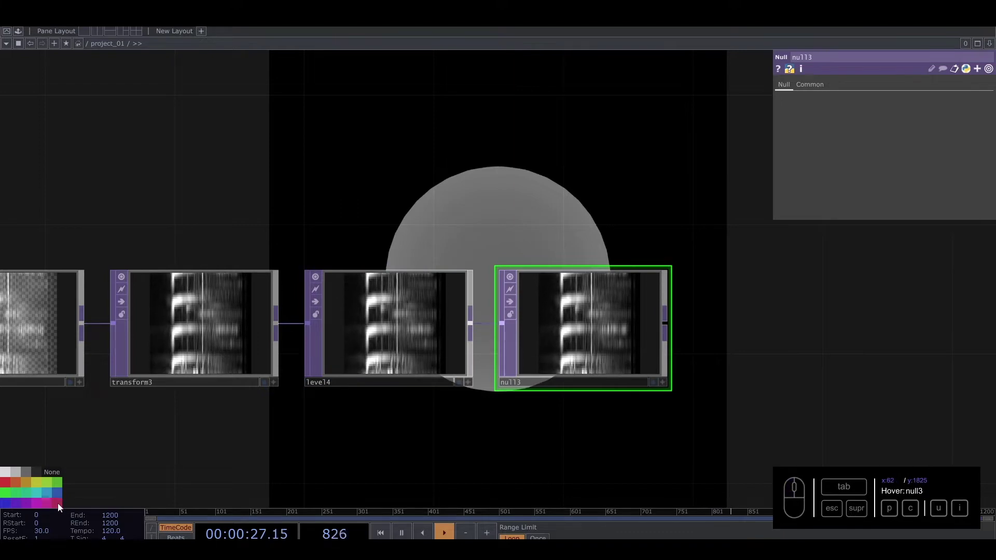
scroll(400, 329, "down", 6)
Branch another Null TOP off the magenta end Null TOP and place it above and beyond that node
scroll(467, 327, "up", 5)
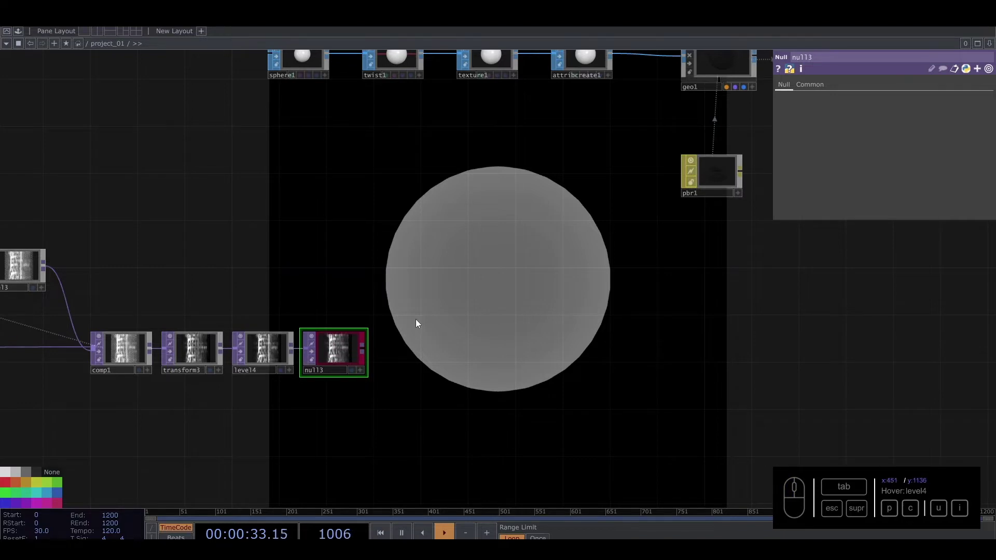
scroll(362, 350, "up", 2)
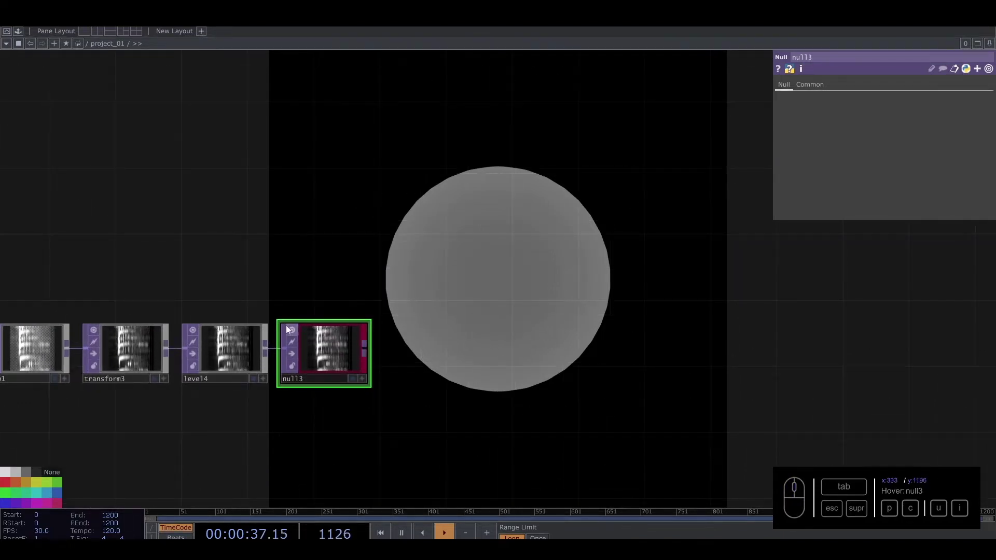
left_click_drag(215, 286, 406, 253)
left_click_drag(538, 252, 400, 307)
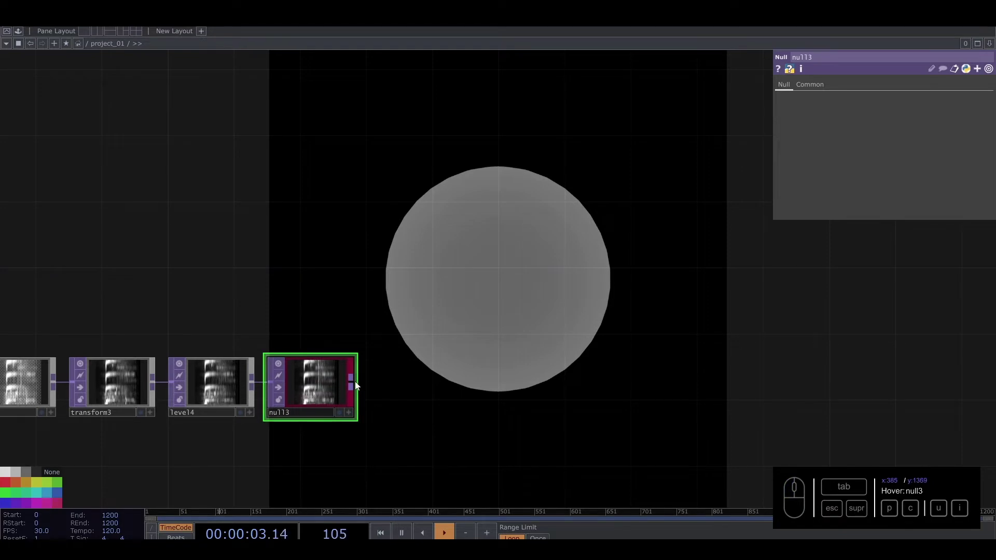
left_click_drag(372, 362, 543, 276)
type("nul")
left_click(496, 226)
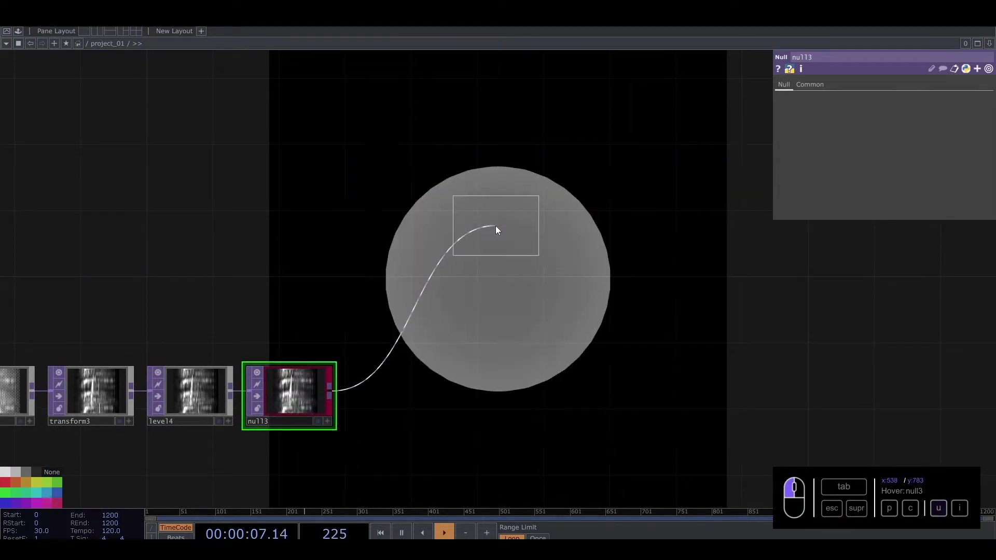
left_click(524, 225)
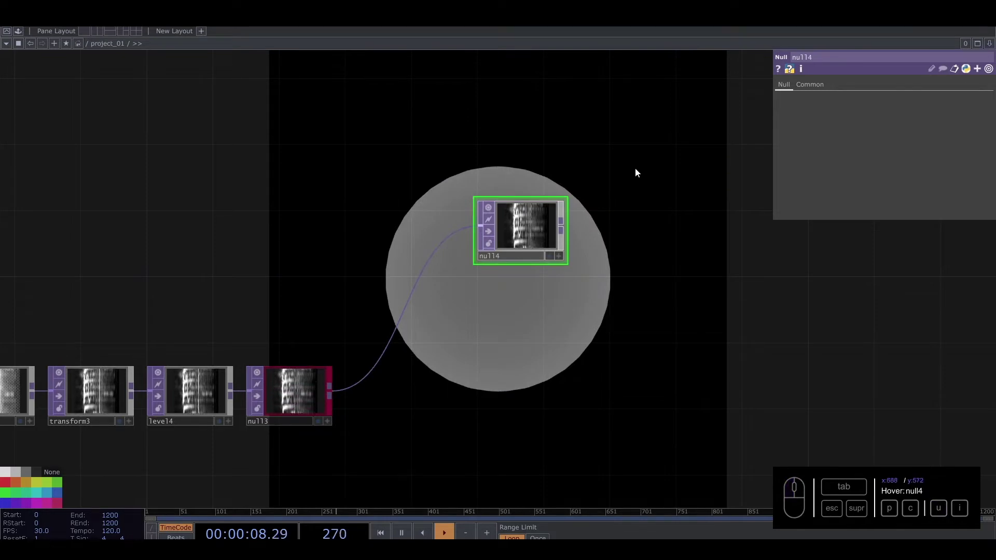
Make two copies of the branched Null TOP, also fed by the magenta Null TOP, and rename the original color
left_click(497, 253)
left_click_drag(582, 244, 580, 242)
left_click(499, 224)
key("ctrl+c")
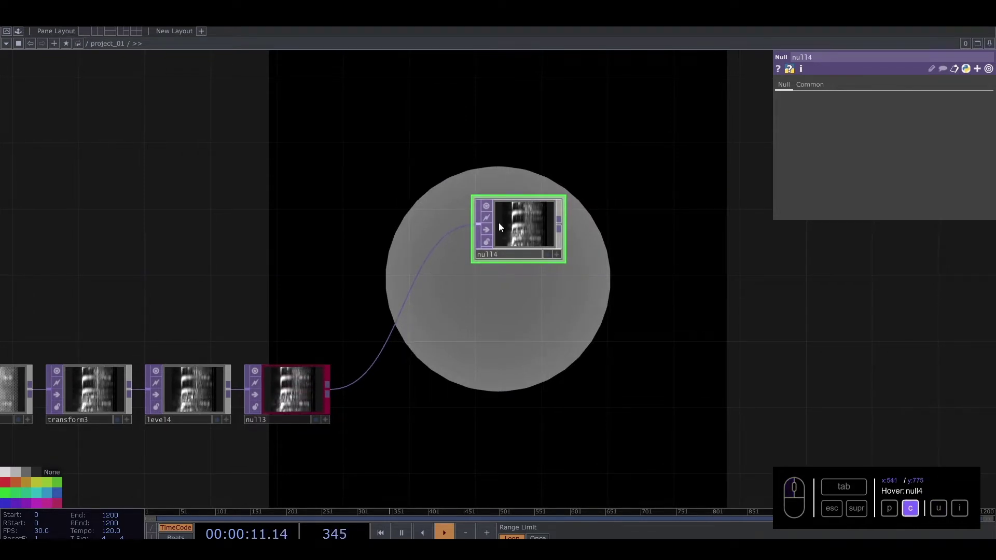
key("ctrl+v")
key("ctrl+v")
left_click(516, 253)
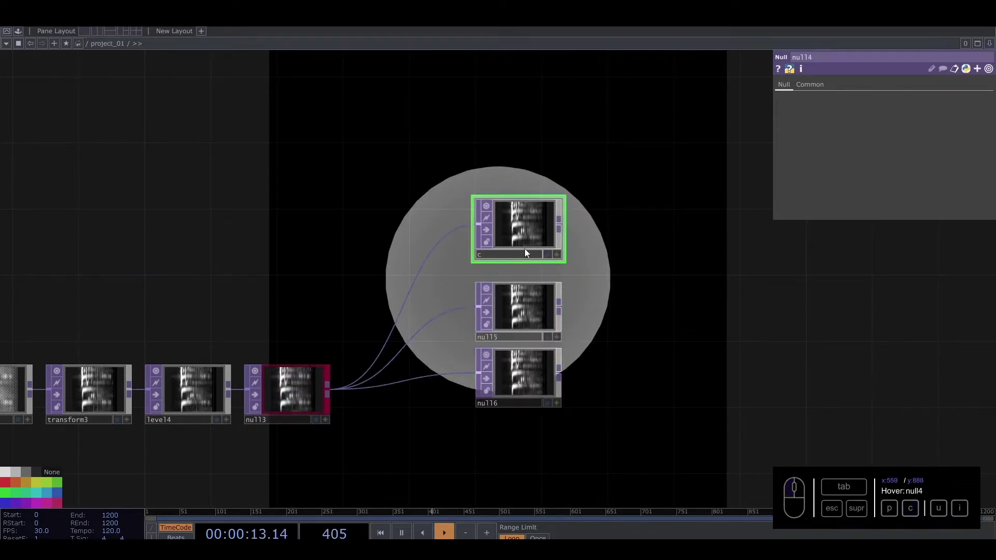
type("color")
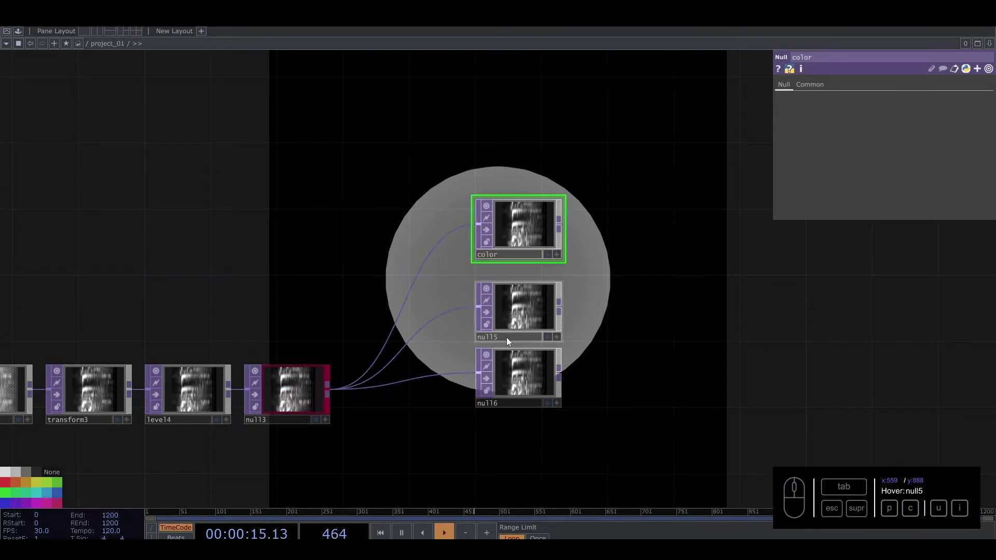
Rename the two remaining branched Null TOPs normal and height
left_click(506, 336)
type("nortm")
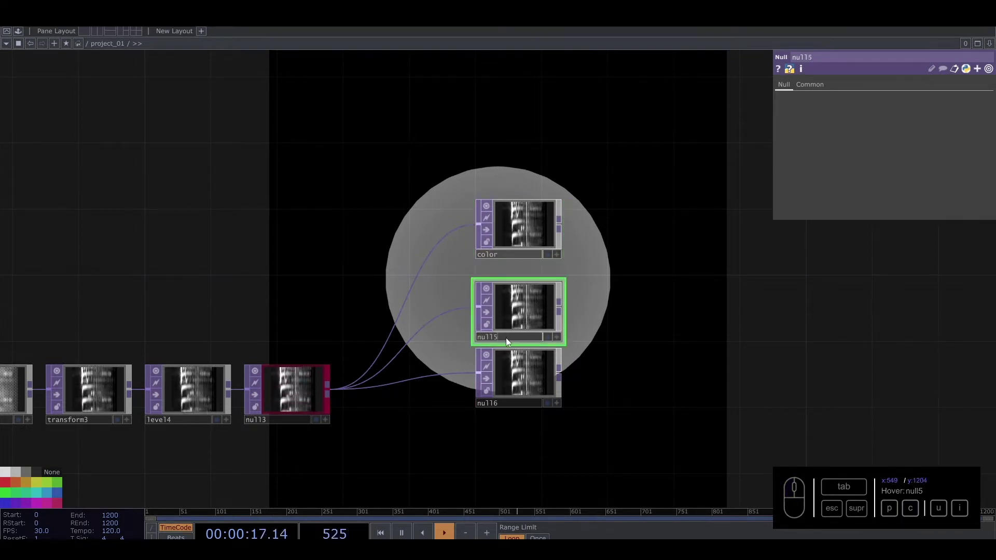
key("BackSpace")
key("BackSpace")
type("mal")
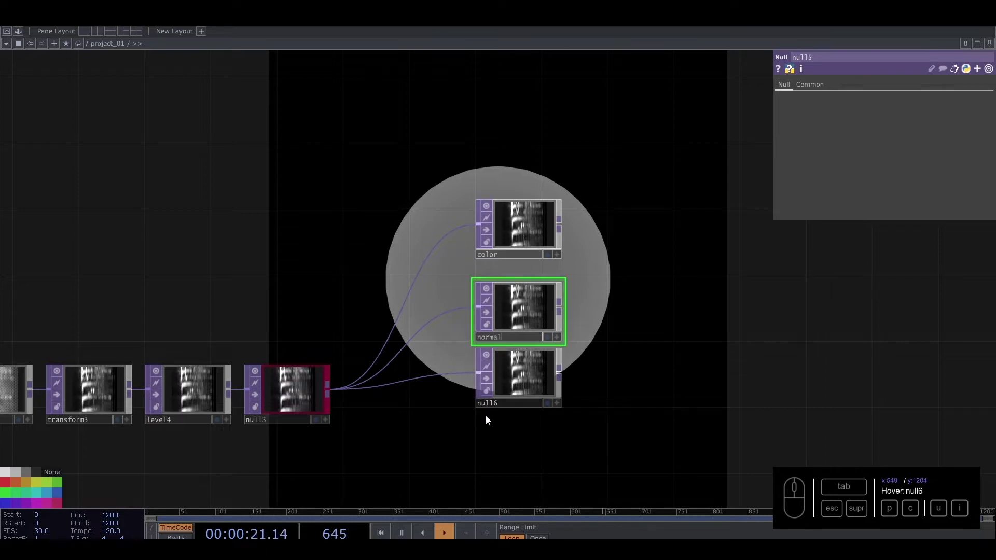
left_click(500, 401)
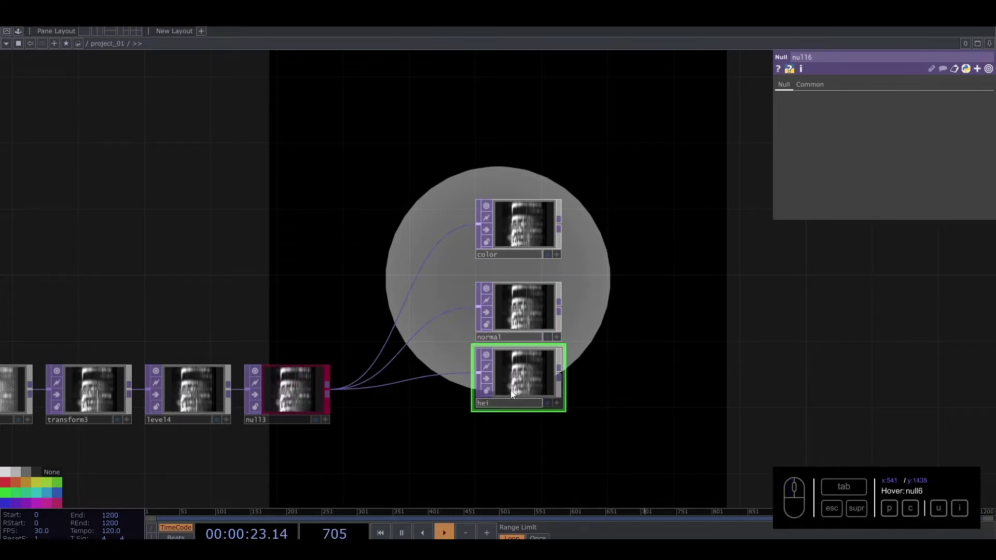
type("height")
key("Return")
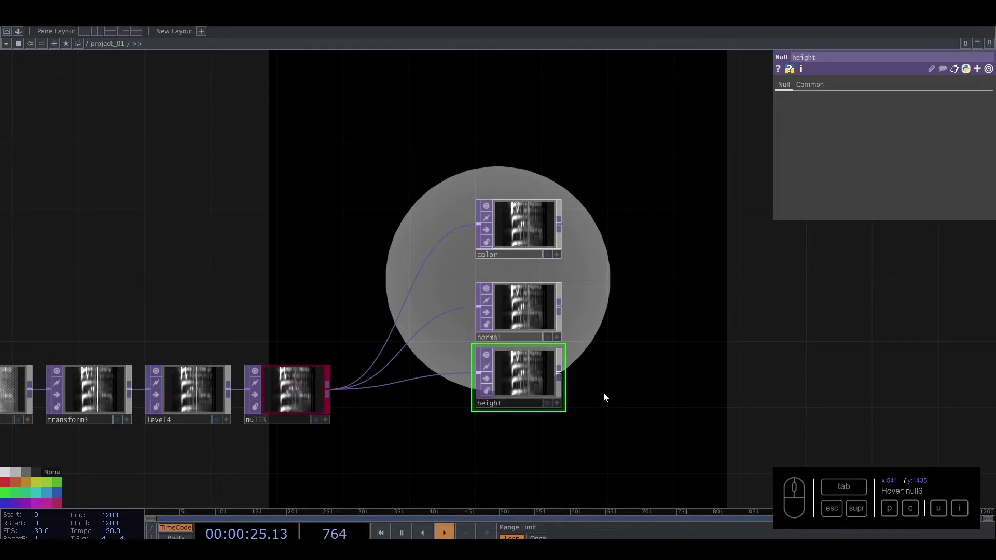
Reposition the height, normal and color Nulls so height lines up with null3, and color all three magenta
left_click_drag(591, 383, 532, 353)
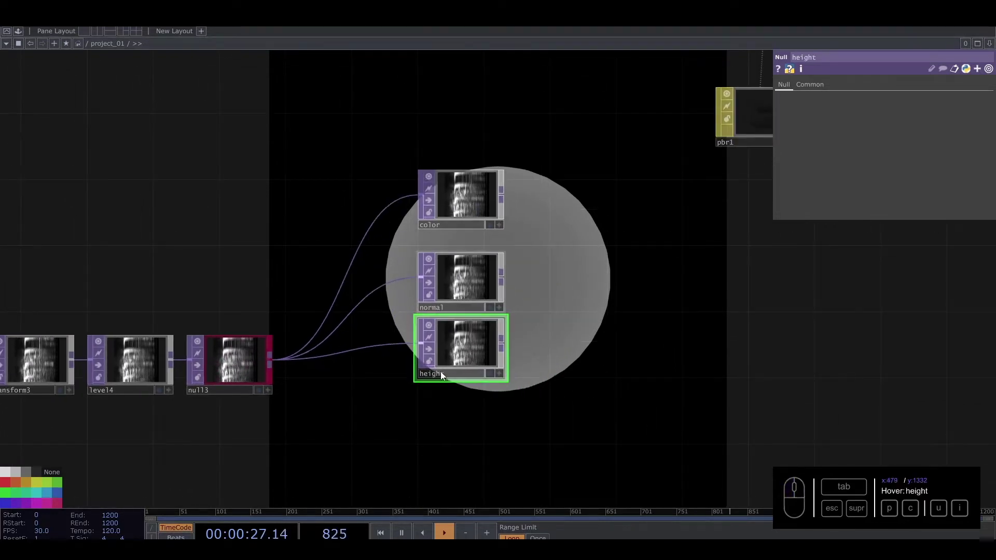
left_click_drag(459, 345, 459, 362)
left_click_drag(455, 283, 456, 290)
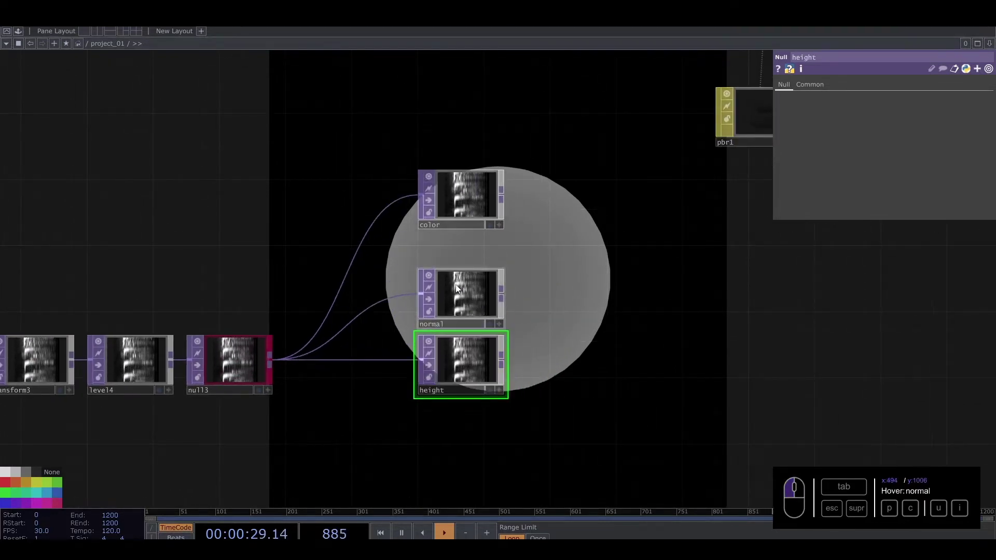
left_click_drag(460, 208, 462, 228)
right_click_drag(532, 160, 416, 429)
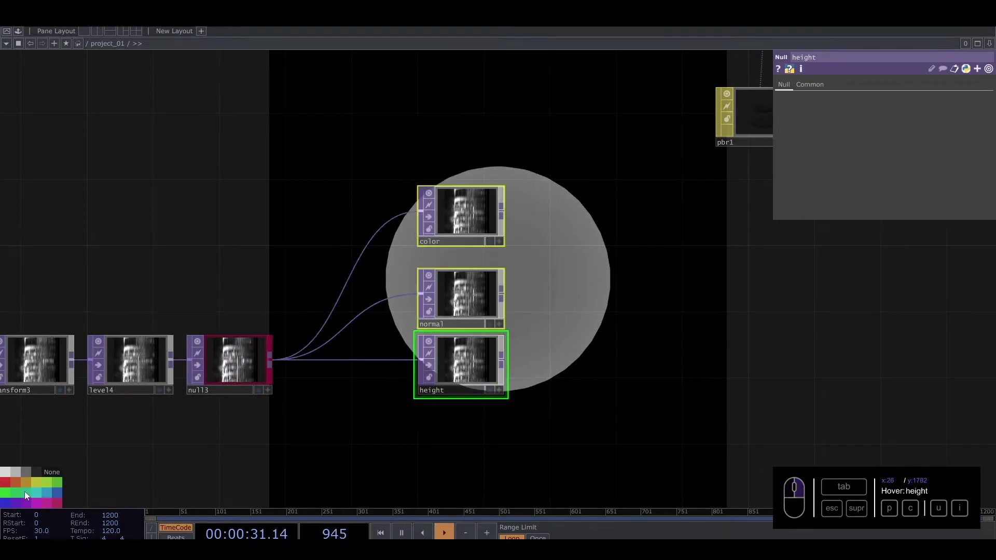
Move the height Null farther below normal, and shift all three map Nulls farther away from null3
left_click_drag(459, 368, 470, 467)
left_click(460, 435)
left_click_drag(575, 308, 563, 201)
right_click_drag(564, 121, 443, 366)
left_click_drag(441, 367, 549, 365)
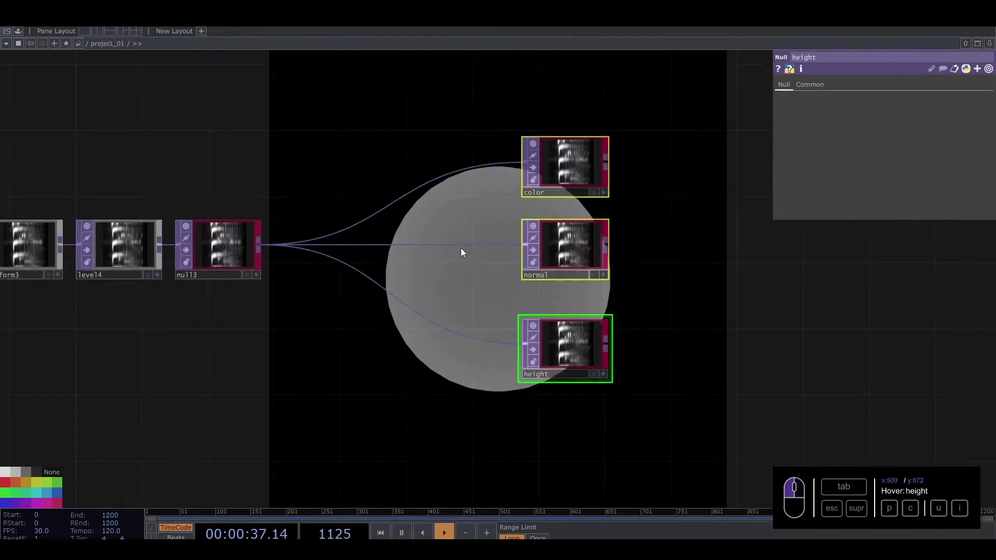
Insert a Normal Map TOP between null3 and the normal Null
right_click(447, 242)
left_click(472, 229)
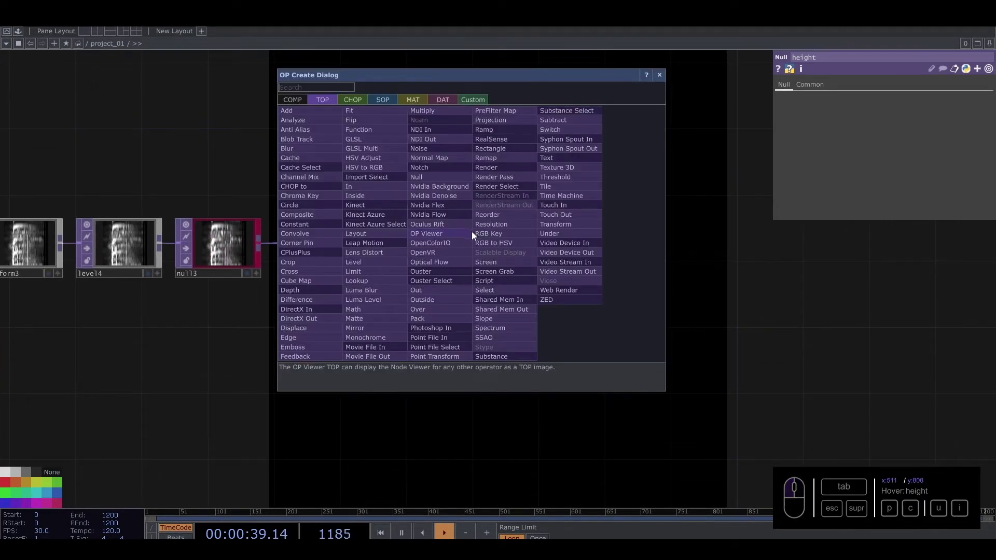
type("n")
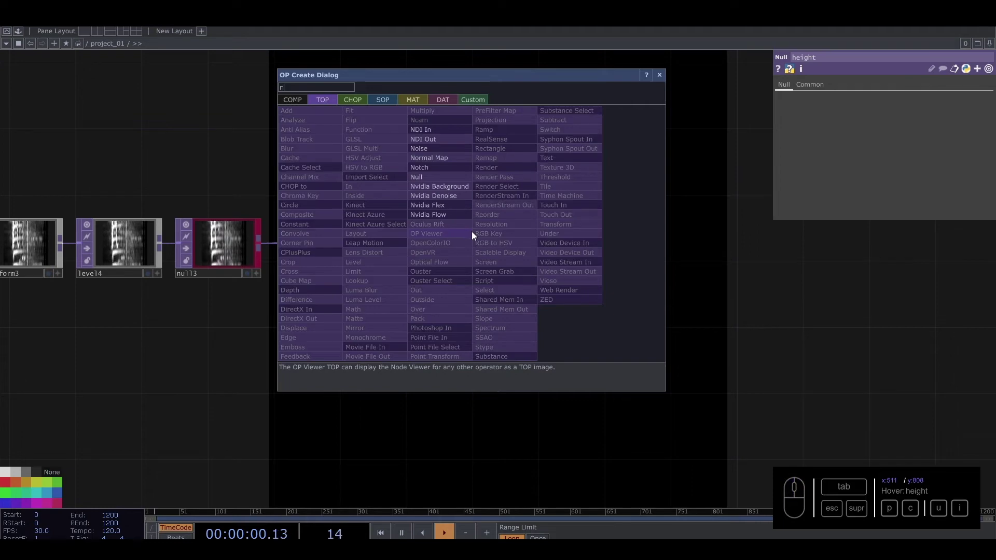
left_click(438, 159)
left_click(435, 248)
Assign the color Null as pbr1's Base Color Map and the normal Null as its Normal Map
left_click_drag(363, 242, 173, 330)
left_click(553, 104)
left_click_drag(482, 224, 473, 295)
left_click_drag(365, 317, 900, 110)
left_click_drag(400, 393, 892, 167)
Assign the height Null as pbr1's Height Map and turn on Displace Vertices
left_click_drag(547, 382, 534, 310)
left_click_drag(358, 436, 937, 198)
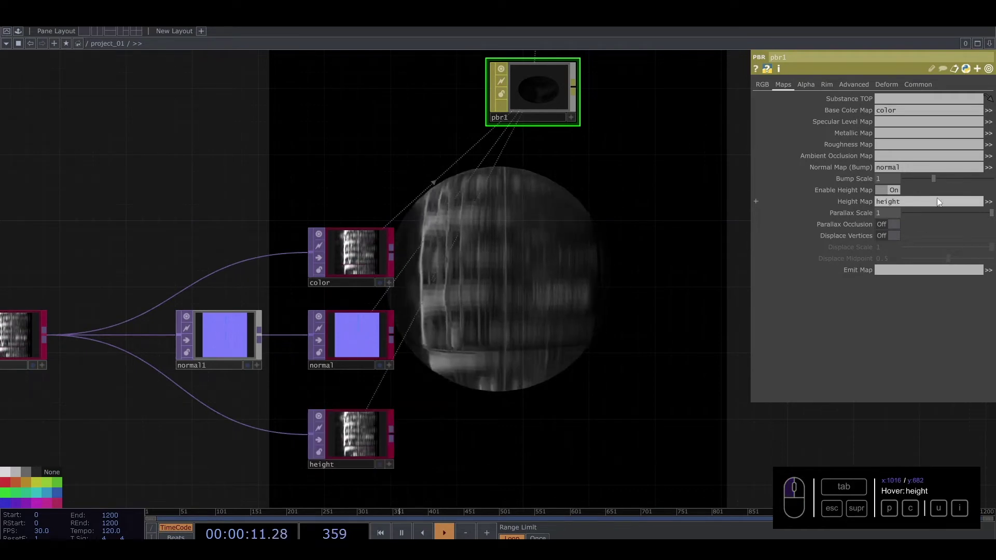
left_click(894, 236)
left_click_drag(567, 257, 540, 280)
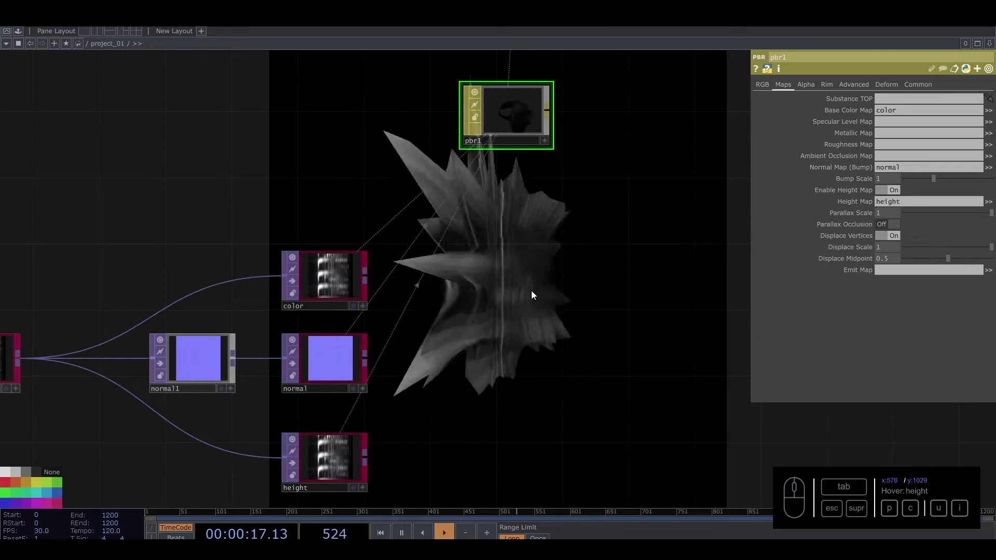
Raise the Sphere SOP's mesh detail to 150 rows and 150 columns
scroll(372, 294, "down", 5)
left_click_drag(338, 274, 495, 447)
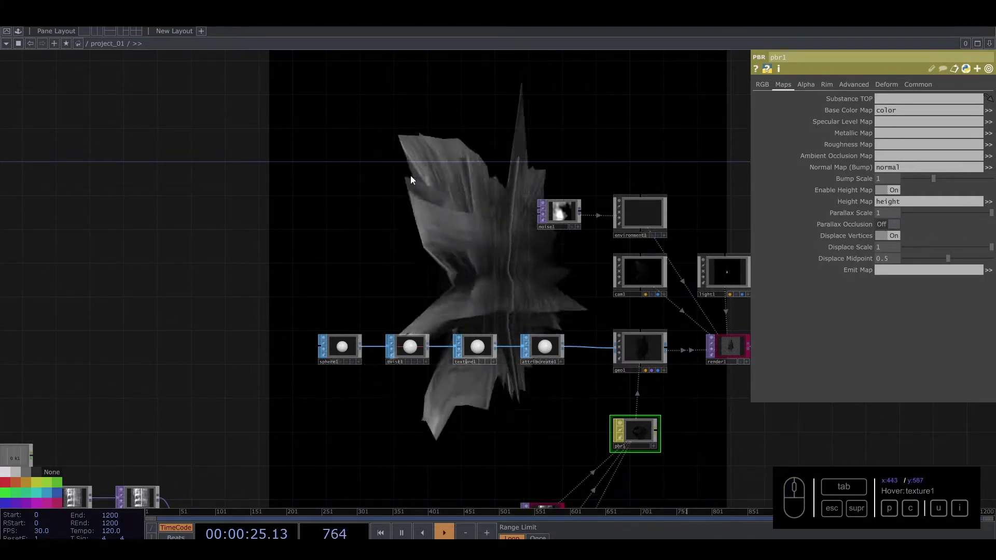
left_click(342, 349)
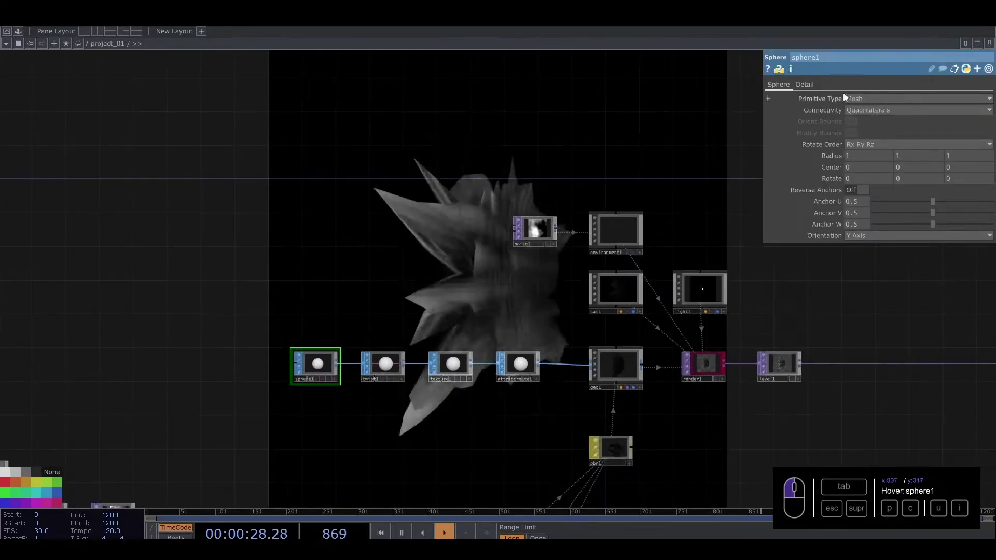
left_click(802, 85)
left_click_drag(916, 110, 992, 120)
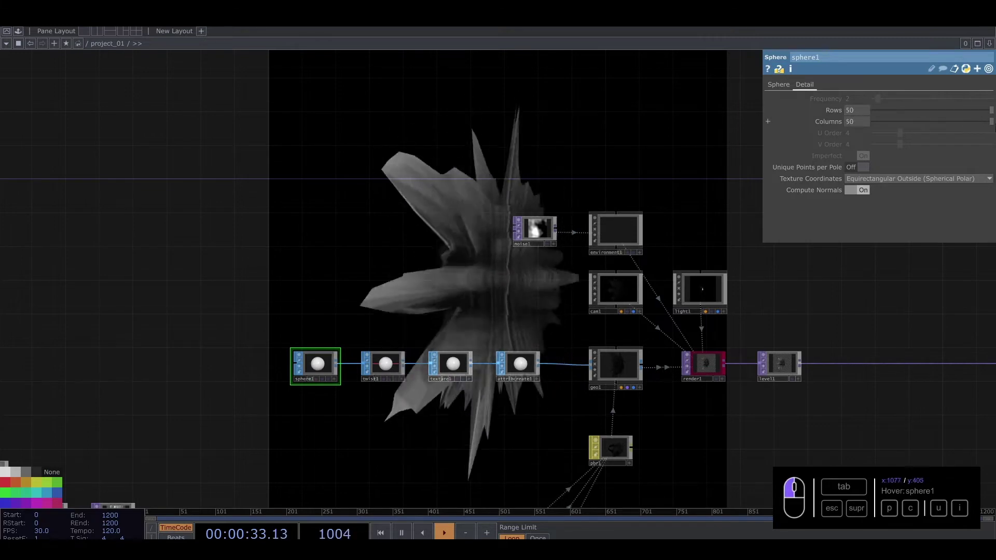
left_click_drag(816, 105, 814, 104)
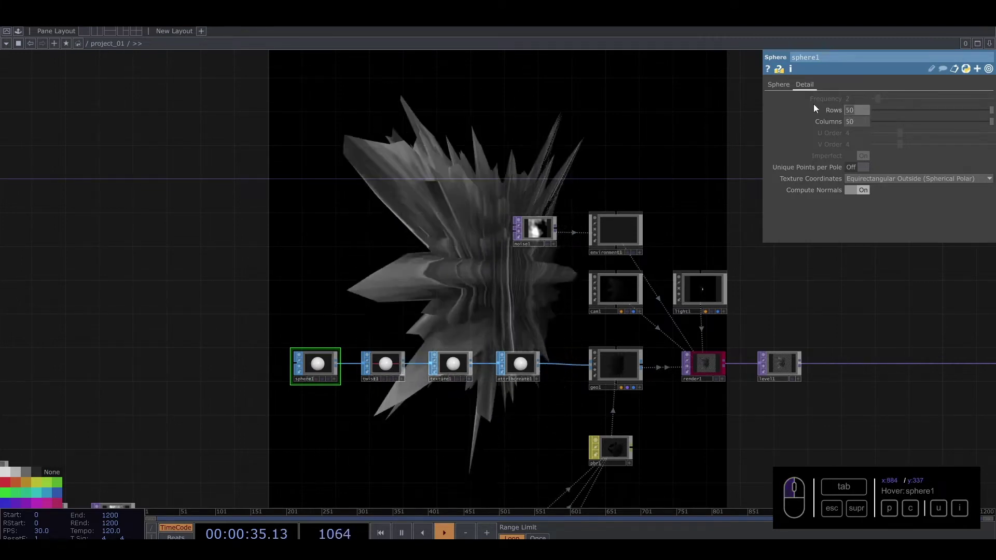
type("150")
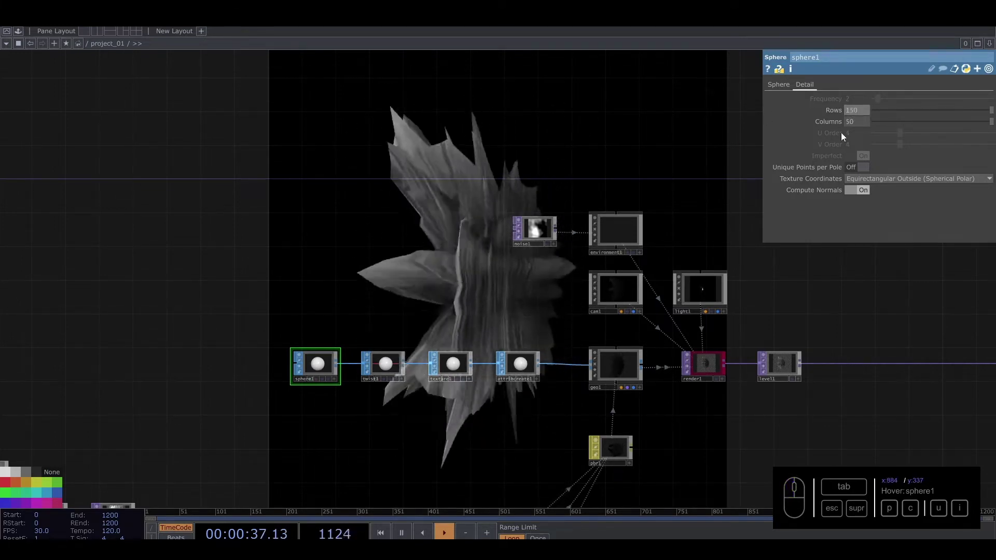
left_click(846, 120)
type("1")
left_click(455, 242)
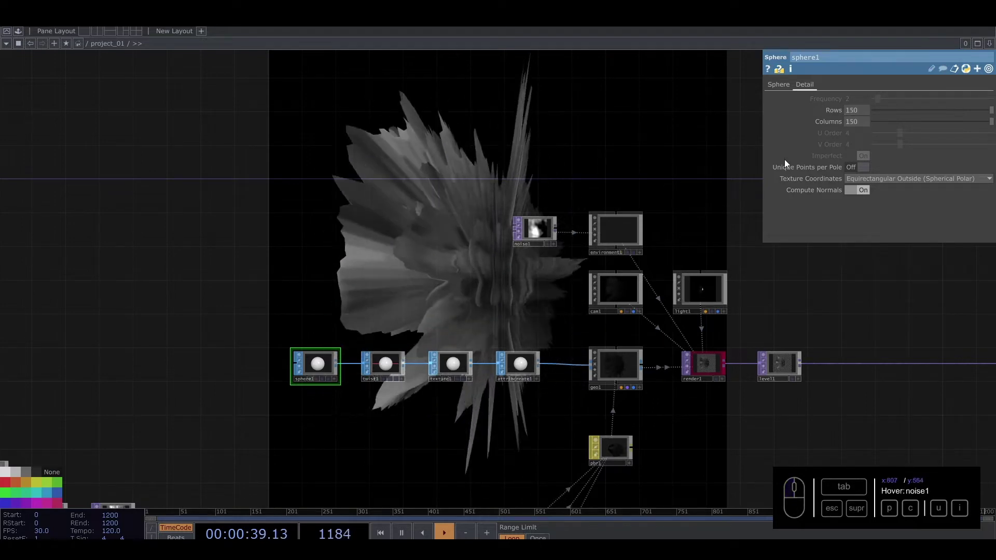
Try higher row and column counts on the Sphere SOP, and return both to 150
type("3")
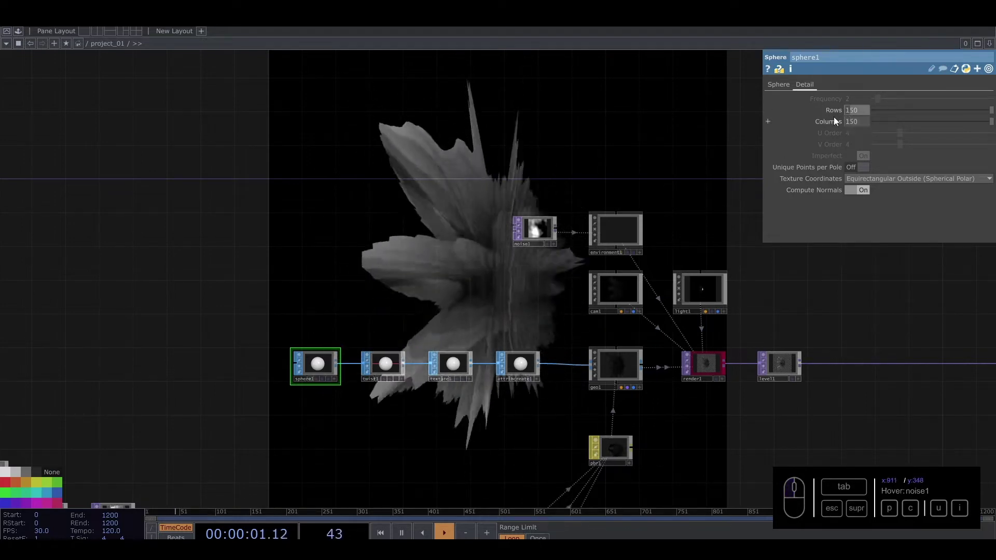
left_click_drag(849, 118, 796, 110)
type("3")
left_click(643, 139)
type("1")
type("1")
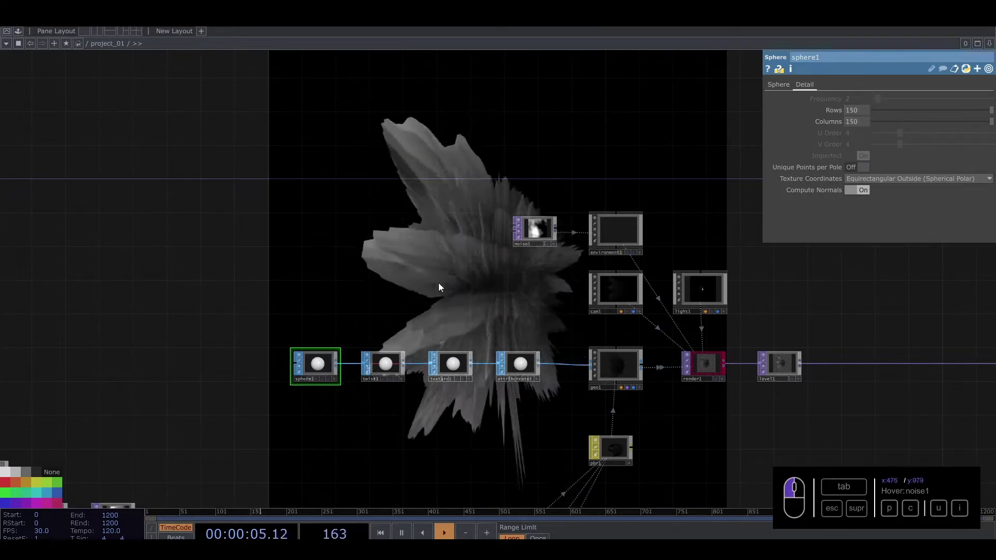
Separate the audio and feedback chain from null3, leaving a wide gap before the map branch
left_click_drag(438, 282, 561, 244)
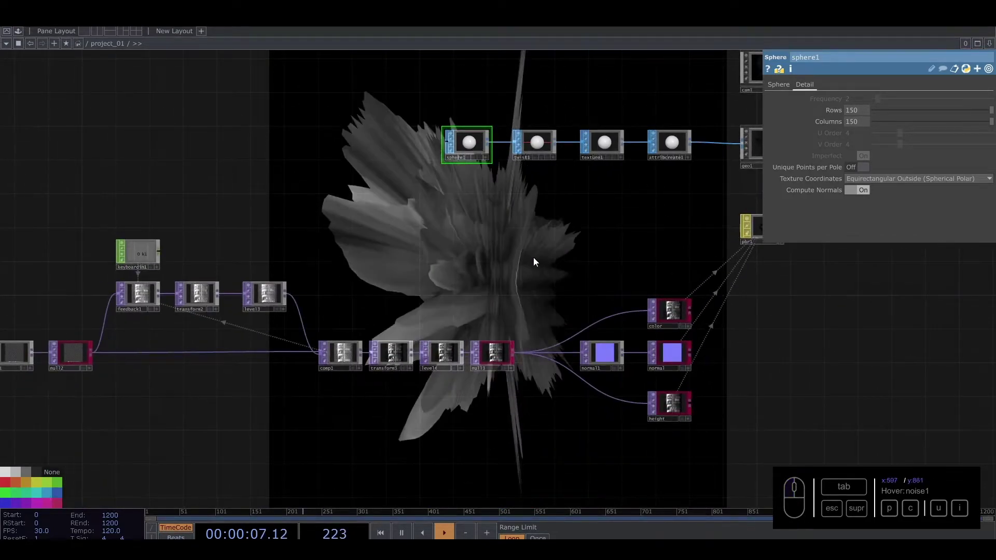
scroll(350, 378, "down", 4)
left_click_drag(345, 382, 482, 391)
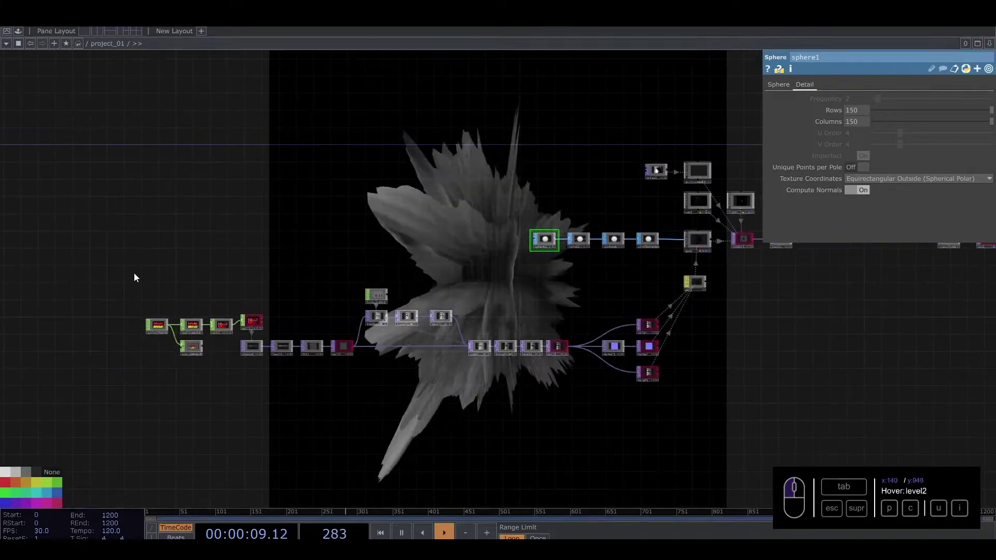
right_click_drag(134, 273, 562, 407)
left_click_drag(534, 349, 583, 347)
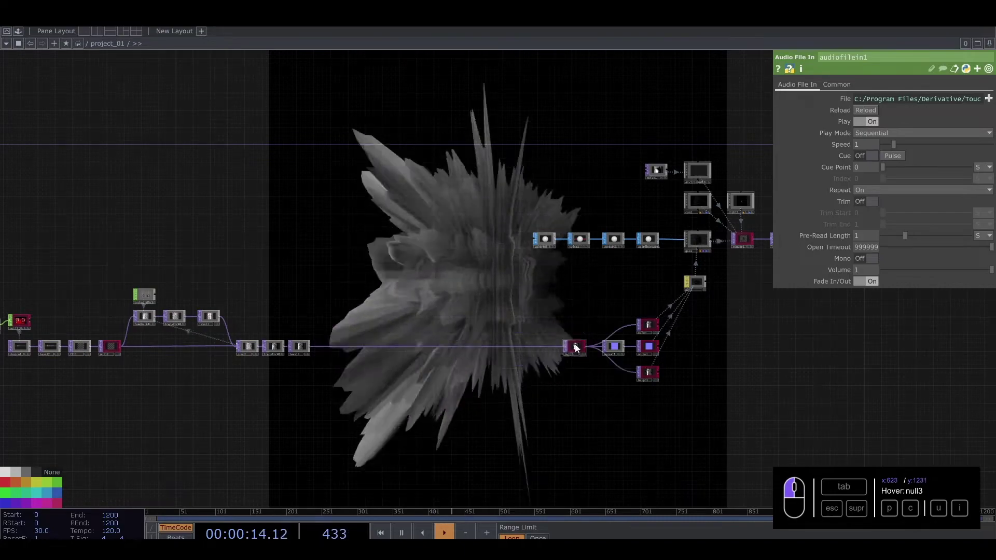
Insert a Null TOP between level4 and null3 at the end of the feedback chain and color it magenta
right_click(325, 335)
left_click(328, 336)
type("nul")
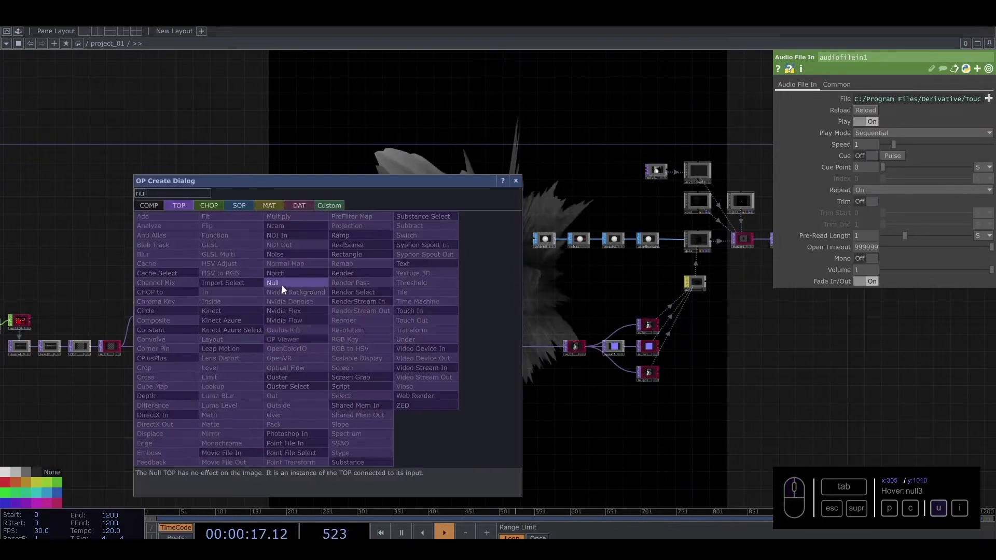
left_click(273, 283)
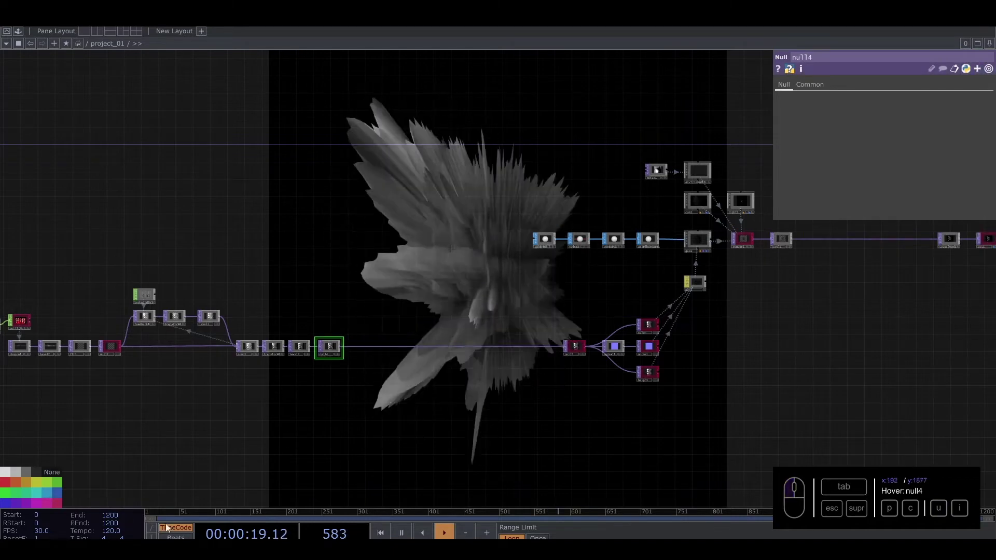
left_click_drag(311, 443, 437, 447)
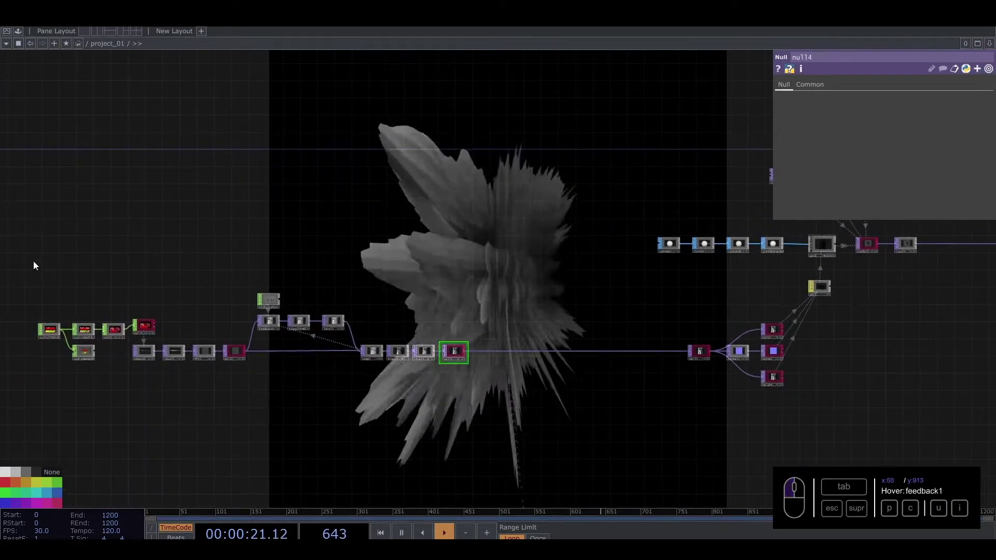
Align the audio CHOP nodes and null1 in one row with the CHOP to TOP chain
left_click_drag(34, 262, 116, 365)
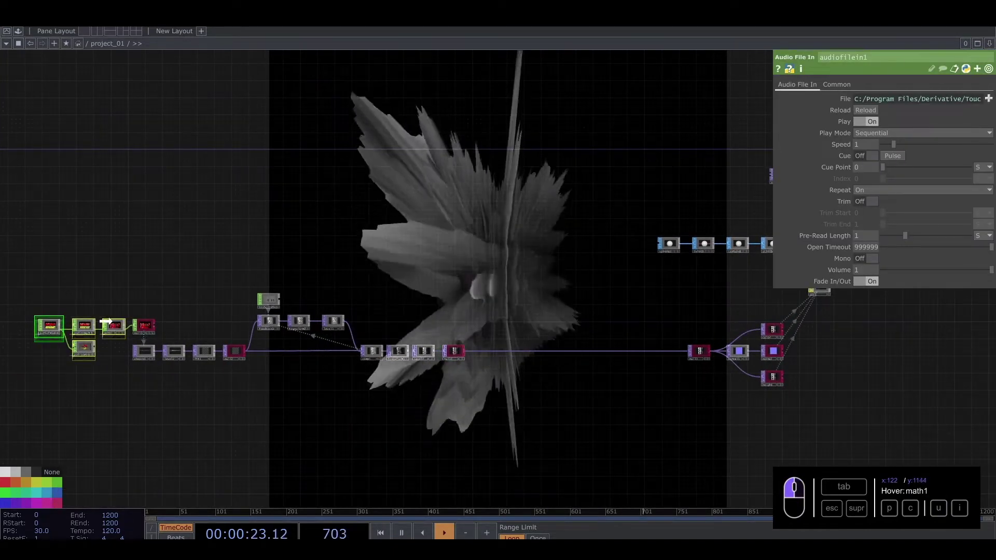
left_click_drag(117, 278, 274, 277)
left_click_drag(149, 275, 212, 357)
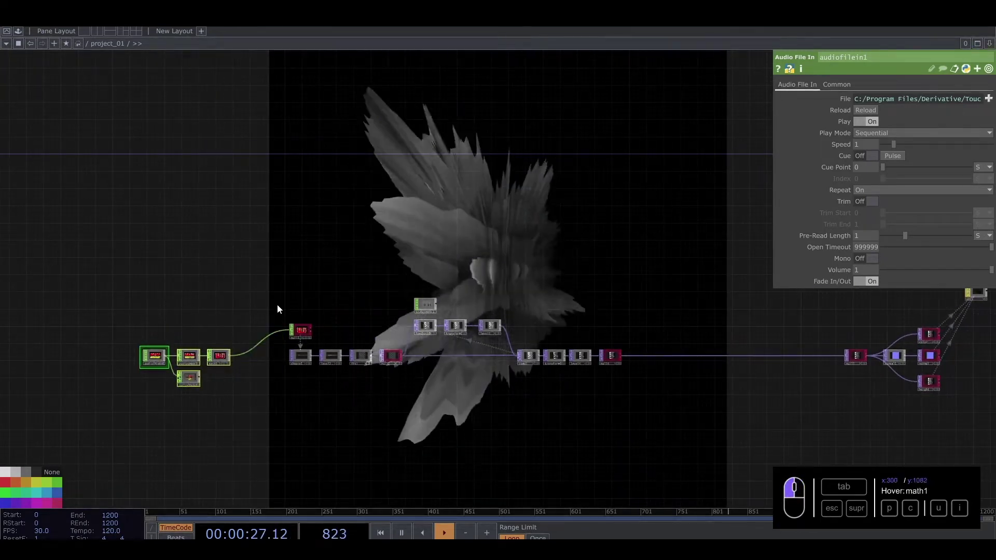
left_click_drag(292, 331, 245, 358)
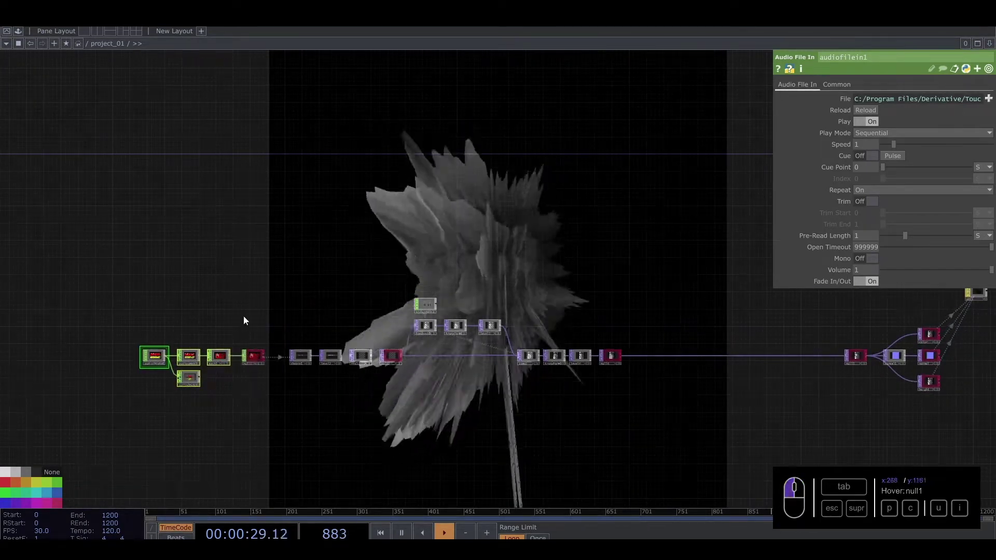
Review the audio CHOPs, the CHOP to TOP chain and the feedback loop, selecting each node group in turn
left_click_drag(118, 323, 250, 401)
right_click_drag(284, 331, 393, 396)
left_click_drag(335, 395, 185, 401)
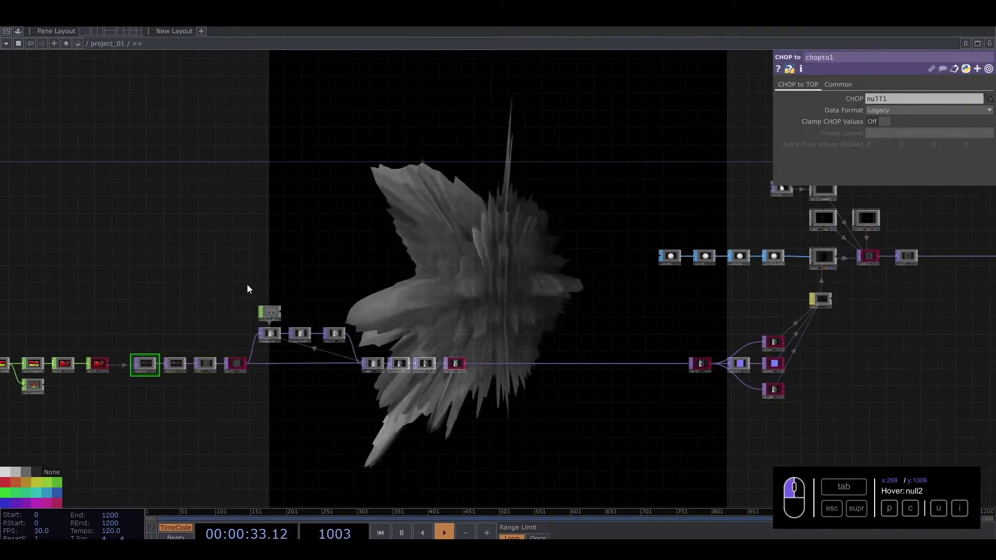
right_click_drag(225, 271, 448, 410)
left_click_drag(467, 391, 430, 369)
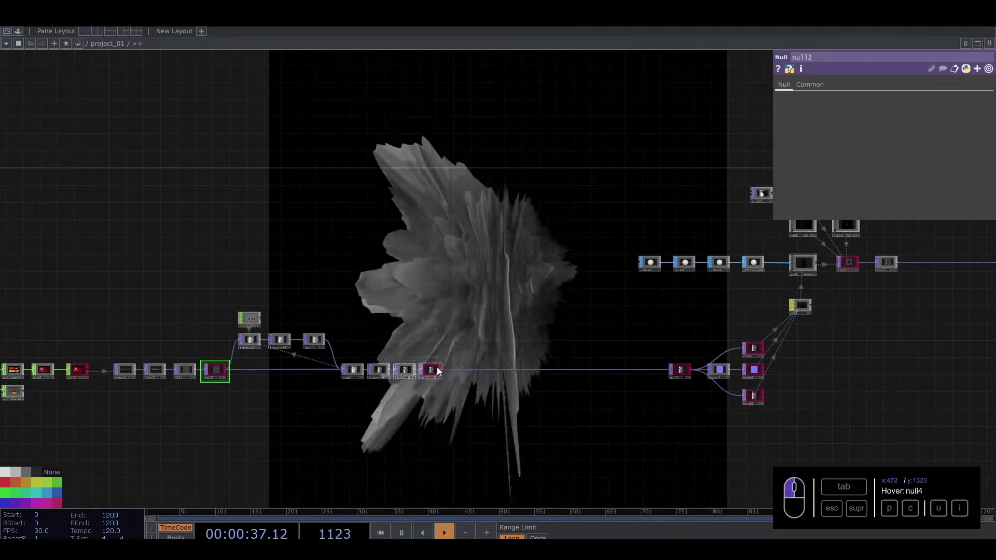
left_click_drag(467, 321, 424, 334)
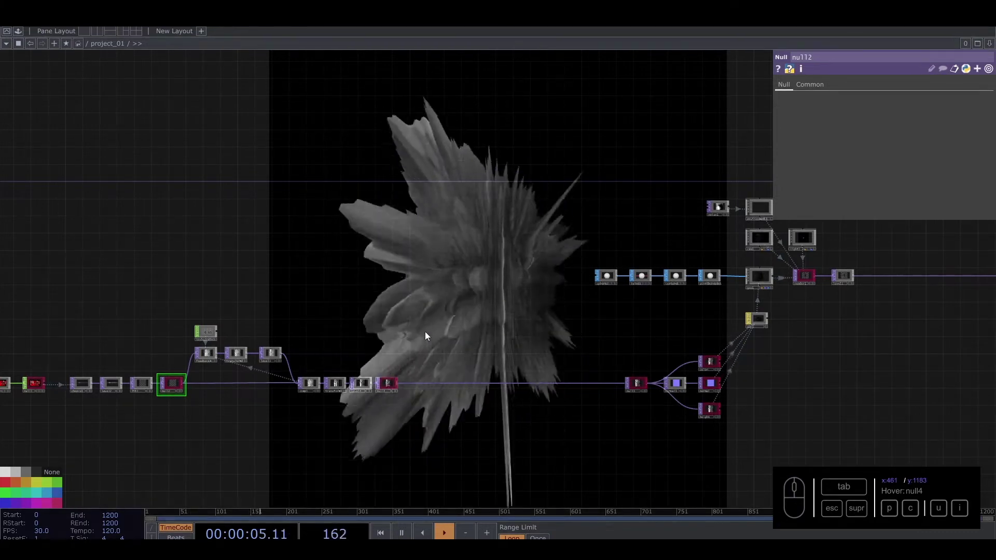
Insert a Blur TOP between null3 and the height null
scroll(705, 389, "up", 3)
left_click_drag(630, 418, 489, 406)
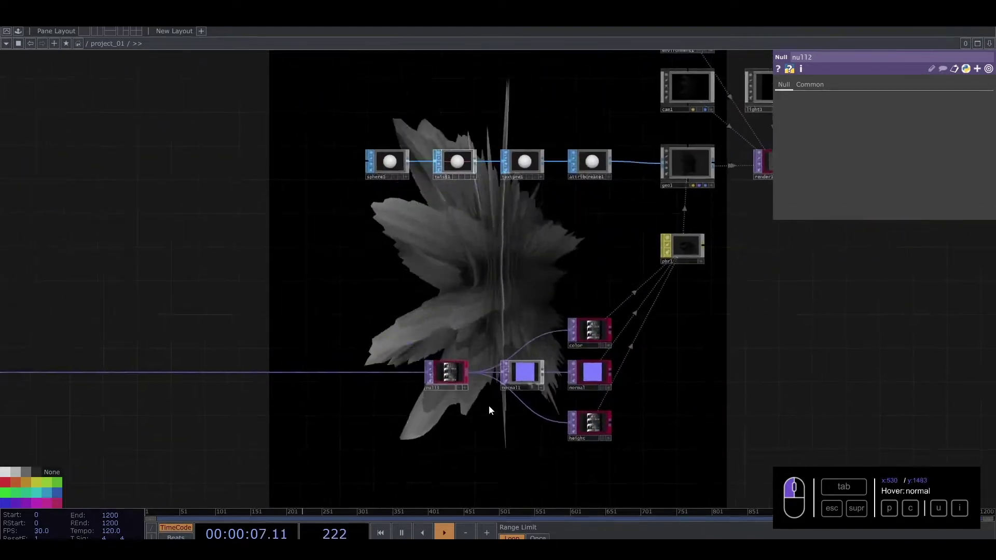
scroll(529, 401, "up", 4)
left_click_drag(419, 428, 365, 376)
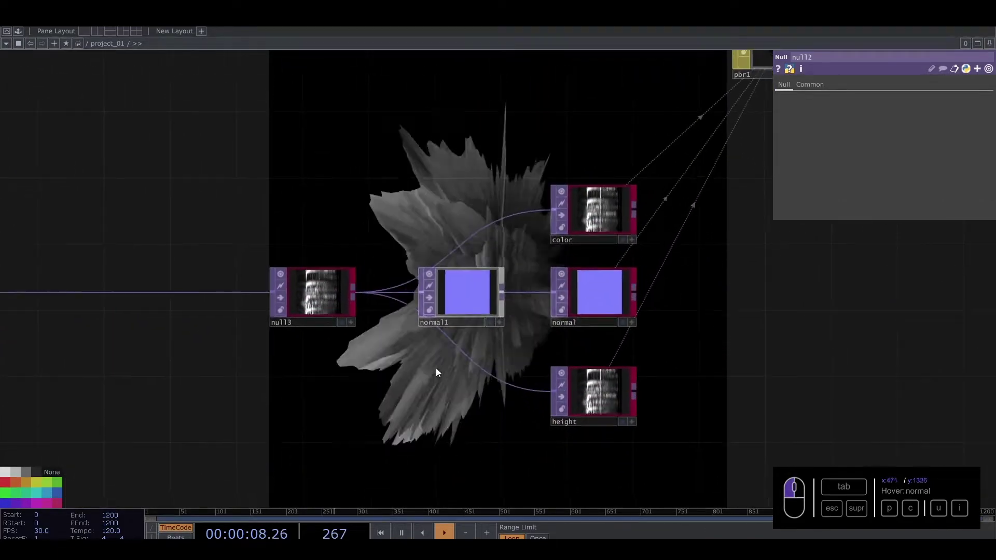
right_click(465, 353)
left_click(485, 337)
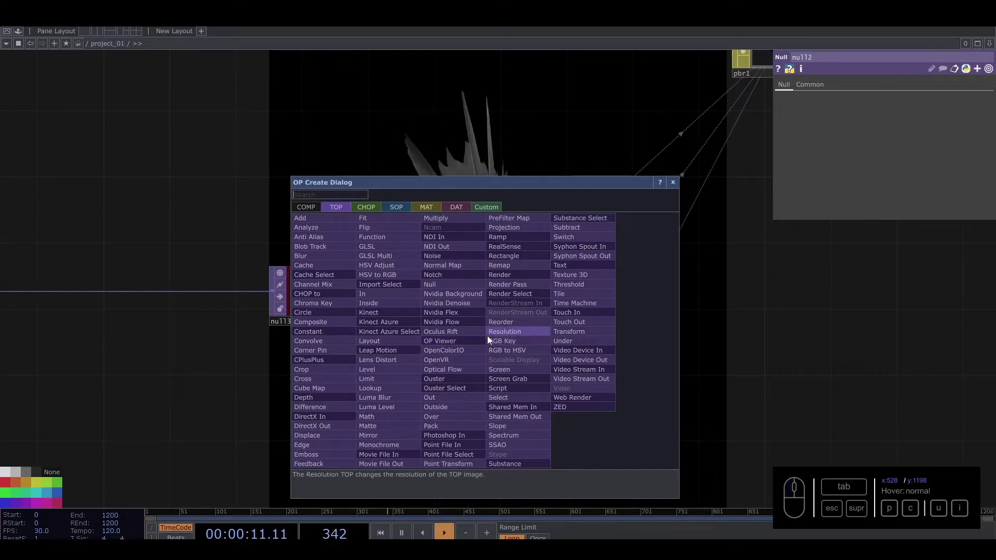
type("blu")
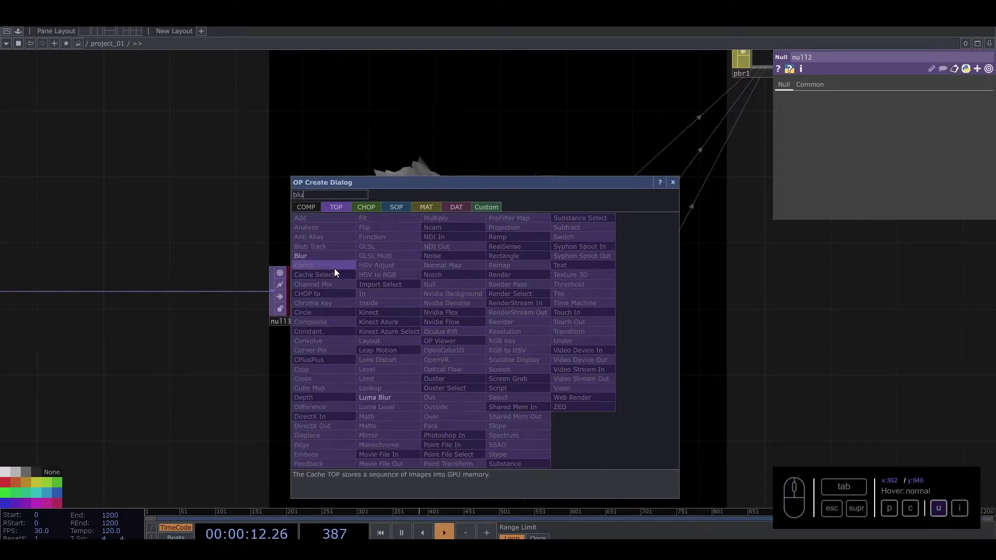
left_click(307, 256)
left_click(455, 381)
left_click_drag(447, 201, 459, 239)
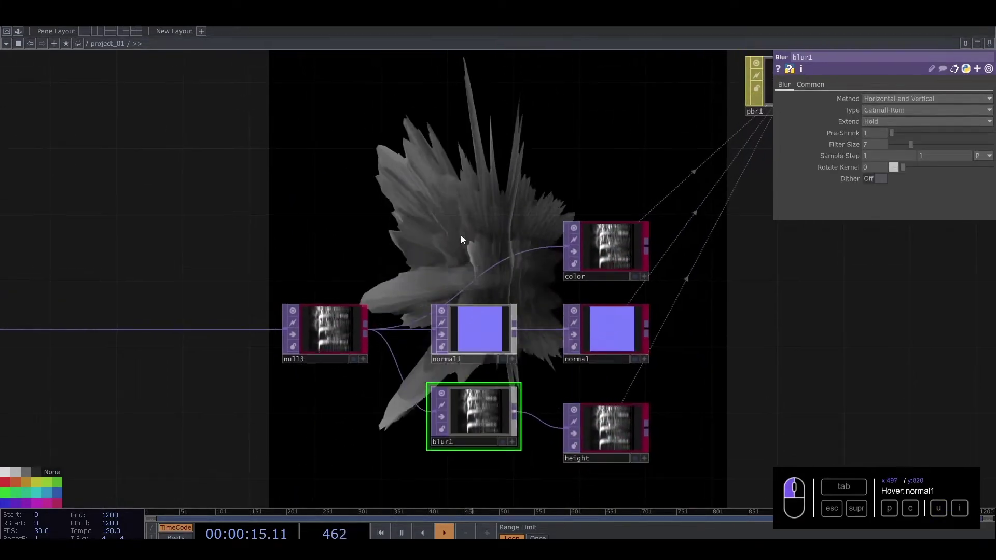
Raise the Pre-Shrink of blur1 to 2 and finally to 3
left_click_drag(879, 134, 778, 138)
type("2")
left_click(480, 189)
left_click_drag(480, 189, 496, 219)
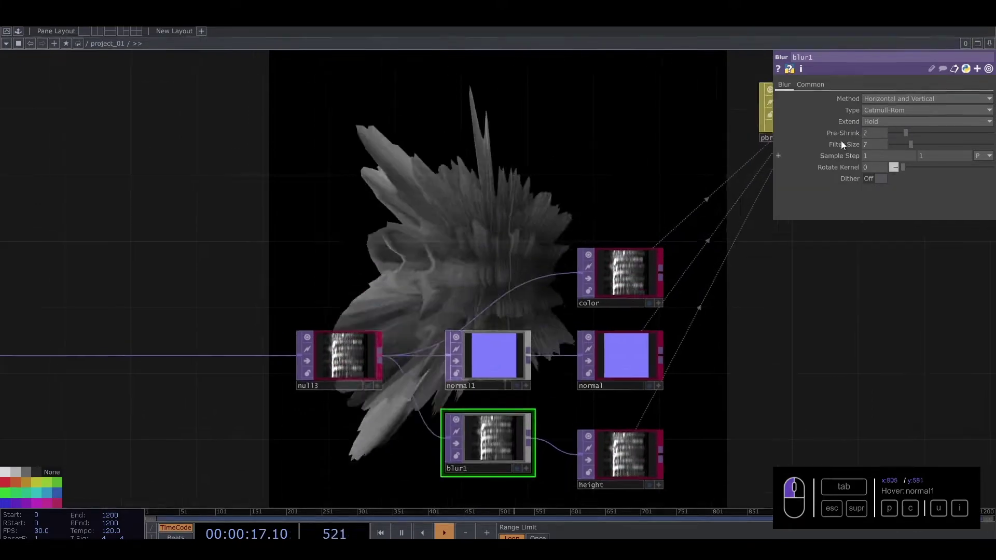
left_click_drag(876, 134, 830, 136)
type("3")
left_click(563, 187)
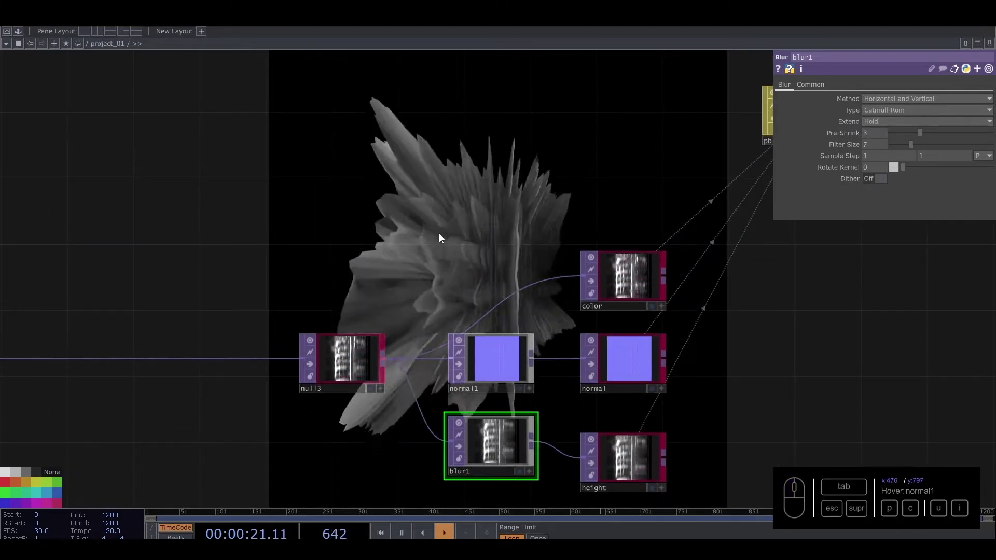
scroll(542, 461, "up", 3)
left_click_drag(364, 414, 365, 338)
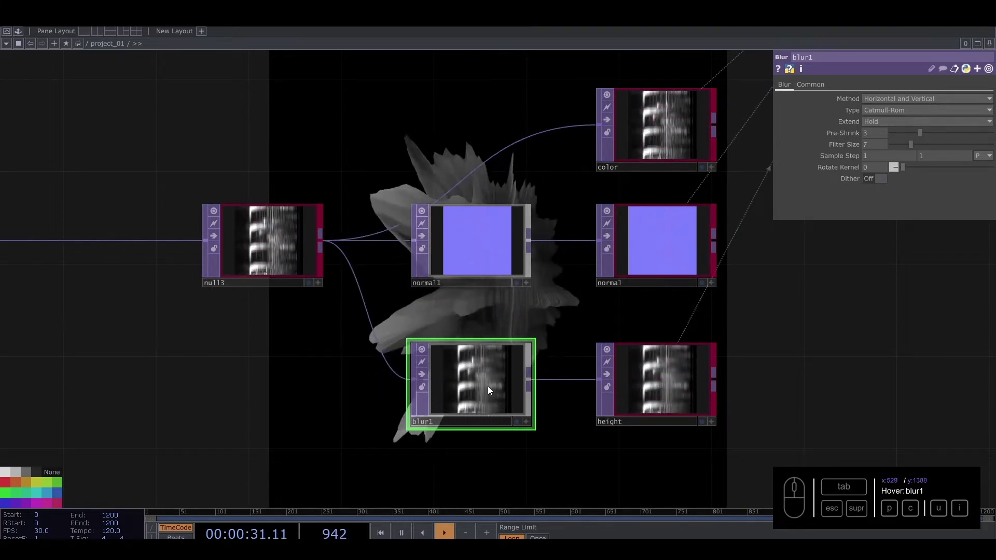
Shift null3 and blur1 away from the map nodes and insert a Level TOP between blur1 and the height null
scroll(444, 344, "down", 3)
left_click_drag(353, 289, 254, 302)
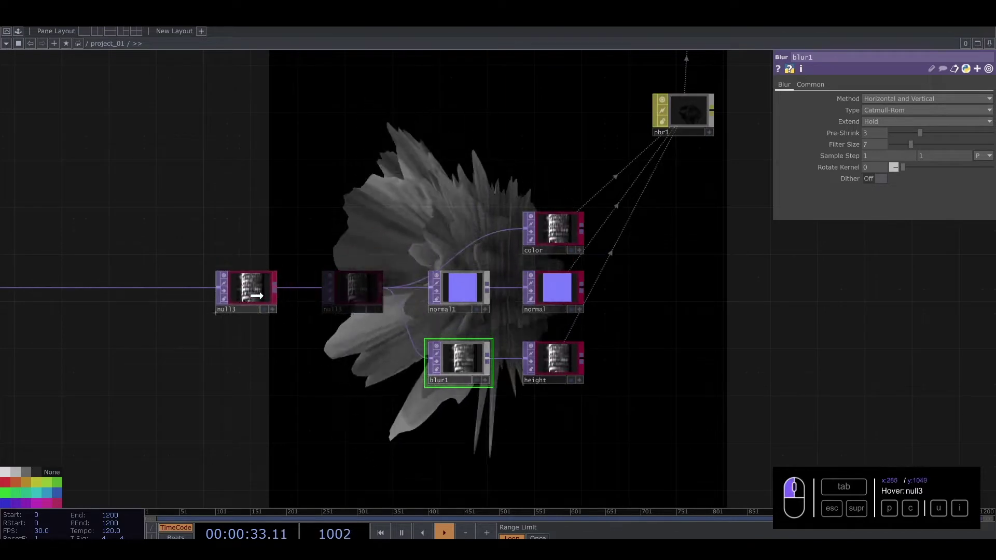
left_click_drag(462, 363, 356, 363)
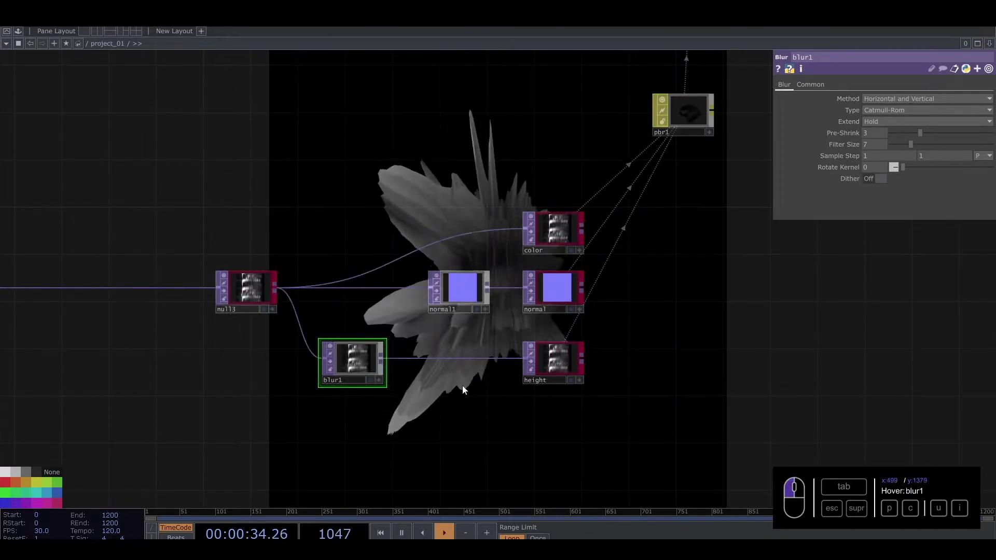
right_click(452, 358)
left_click(470, 345)
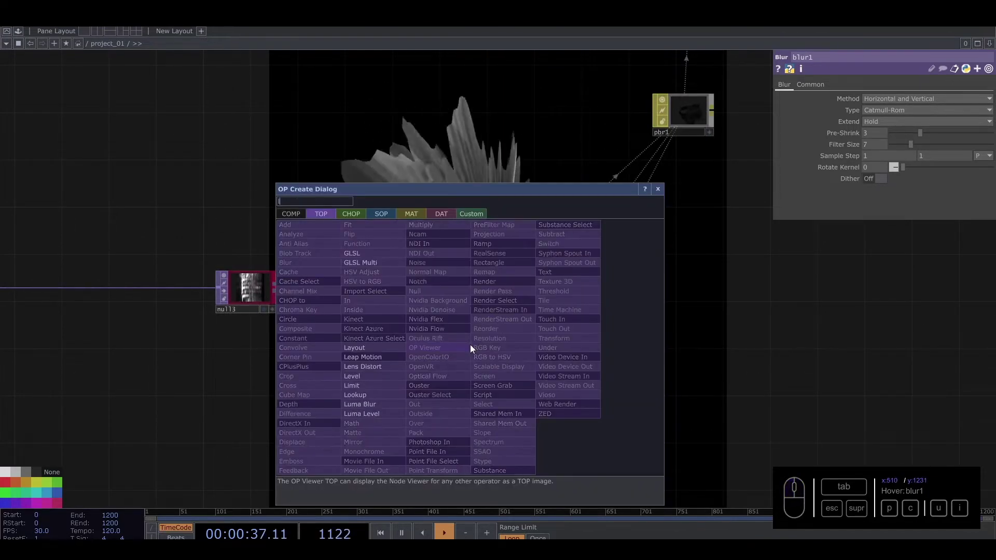
left_click(361, 375)
left_click(456, 365)
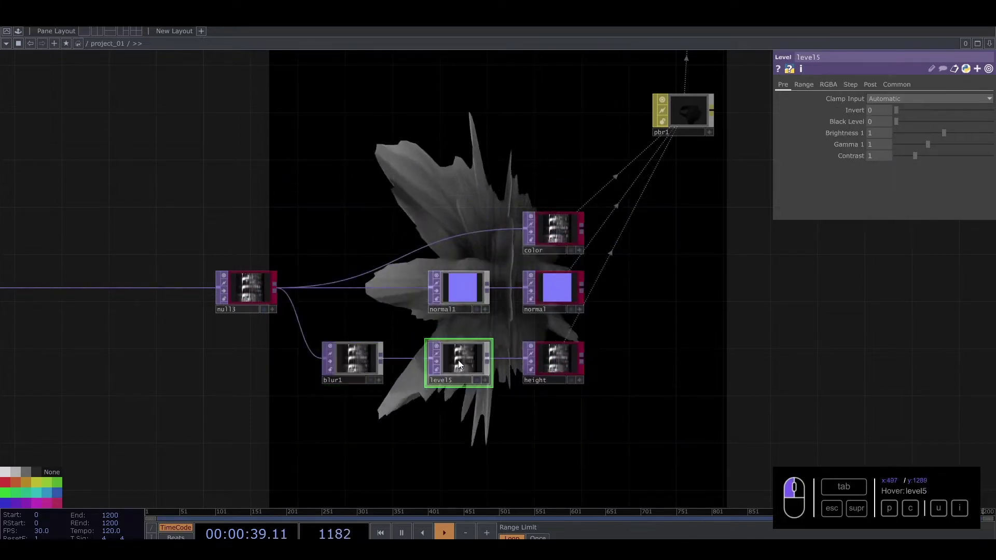
Try a Brightness of 0.52 on level5, restore it to 1 and raise its Gamma instead
key("h")
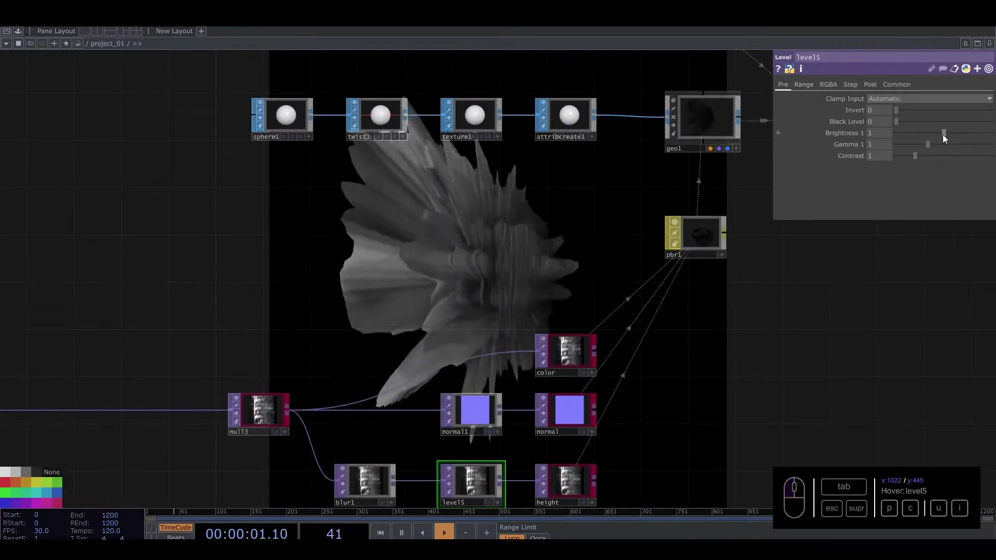
left_click_drag(942, 135, 925, 151)
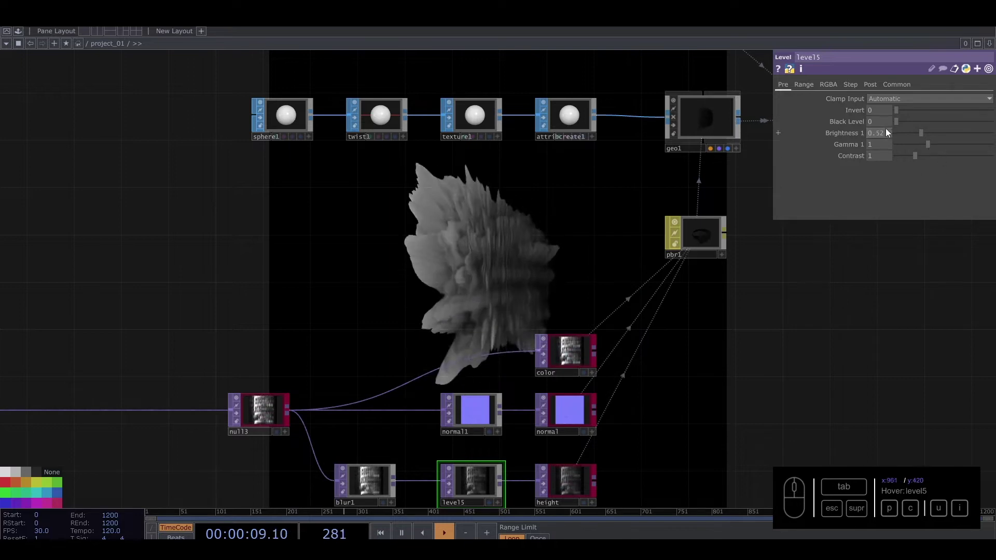
left_click_drag(886, 131, 786, 129)
type("1")
left_click(514, 275)
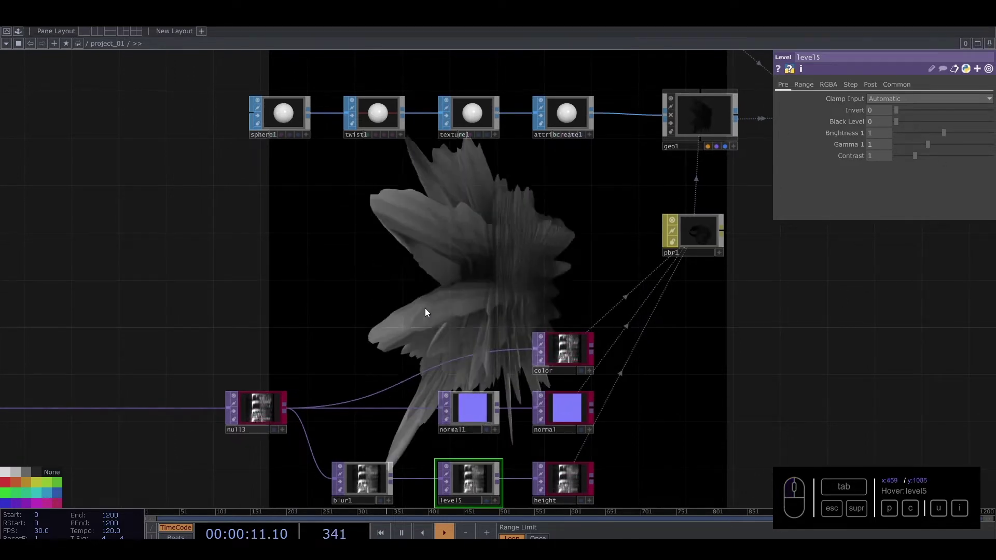
left_click_drag(928, 143, 954, 150)
Set level1 after the render to Gamma 1.39 and Contrast 1.17
left_click_drag(470, 256, 170, 328)
left_click(632, 185)
left_click_drag(565, 334, 428, 419)
left_click_drag(934, 143, 919, 165)
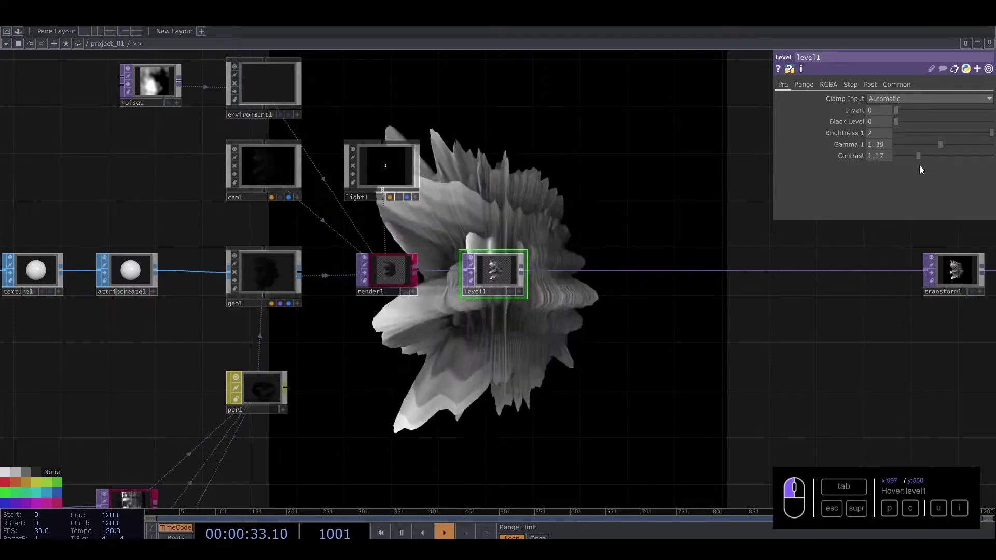
Paste the copied animated circular Ramp TOP into the network above the map branch, near null3
scroll(500, 298, "down", 8)
left_click_drag(582, 337, 759, 280)
scroll(538, 301, "up", 3)
scroll(536, 301, "up", 4)
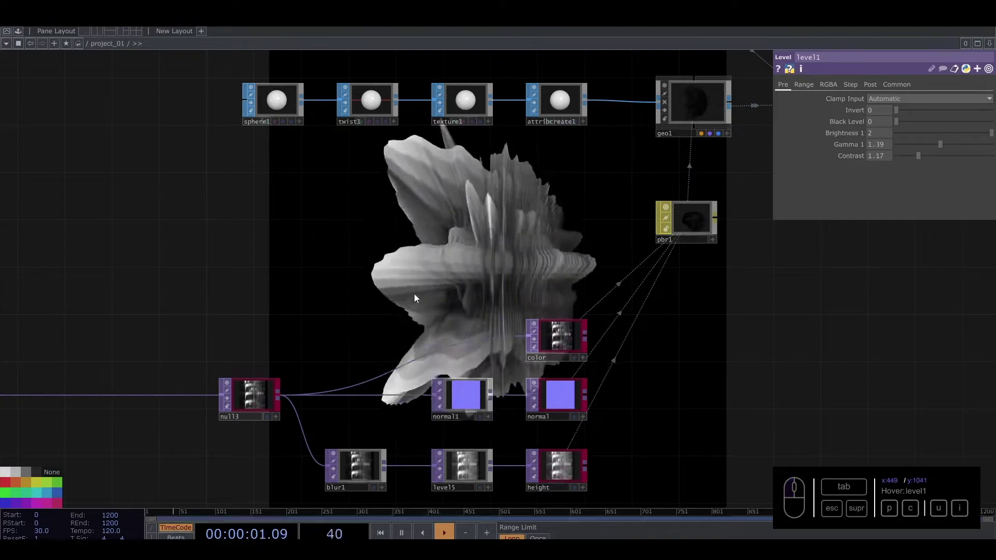
key("ctrl+v")
left_click(381, 285)
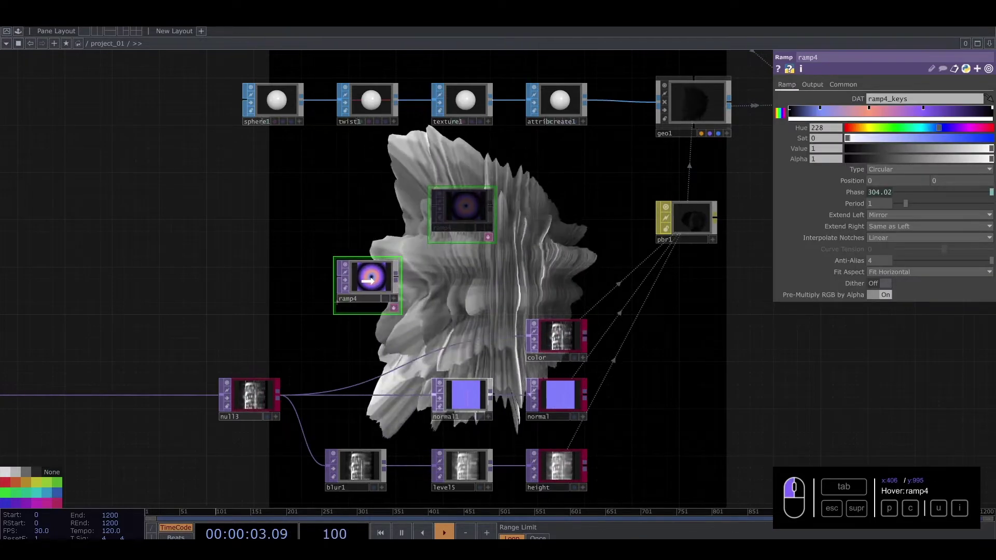
scroll(436, 347, "up", 3)
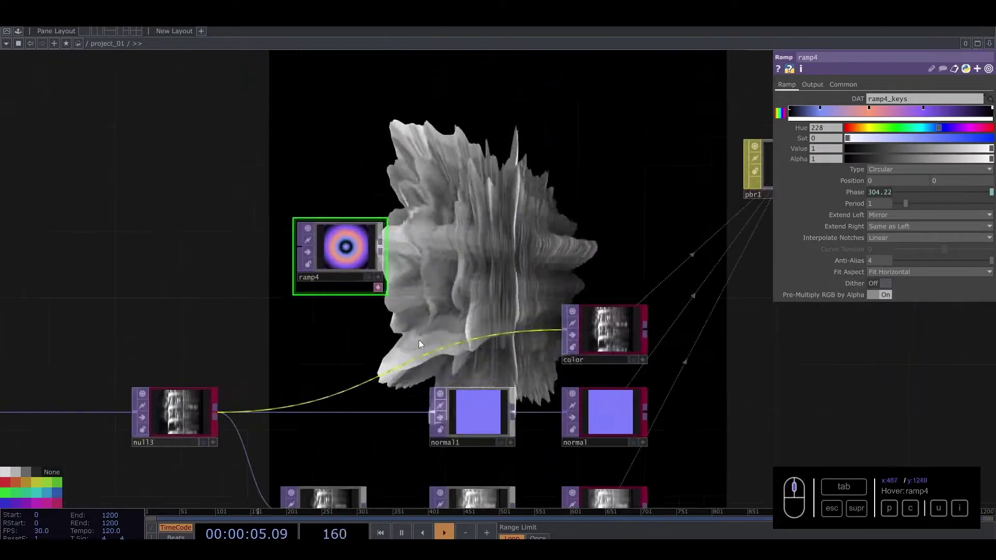
Insert a Composite TOP set to Multiply between null3 and the color null, and connect ramp4 as its second input
right_click(400, 369)
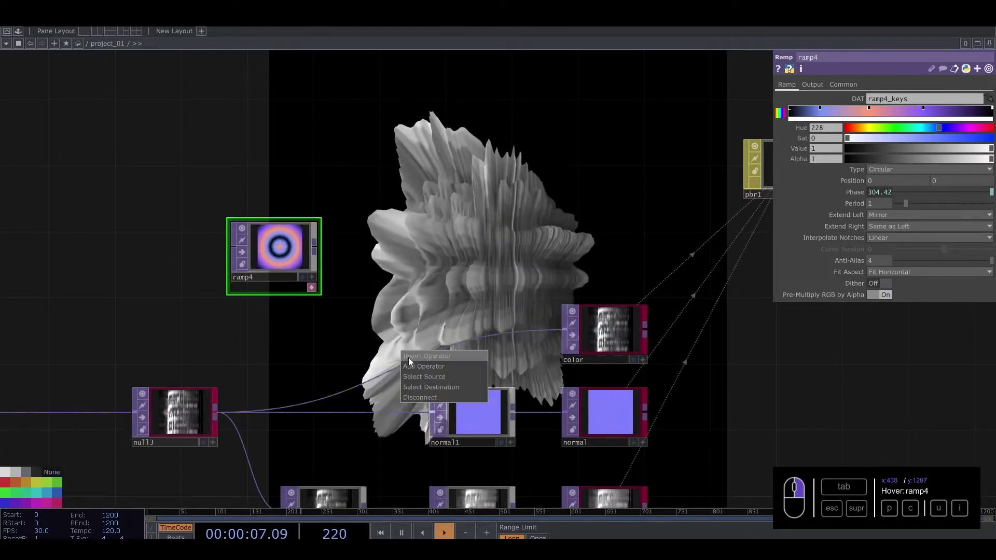
left_click(413, 358)
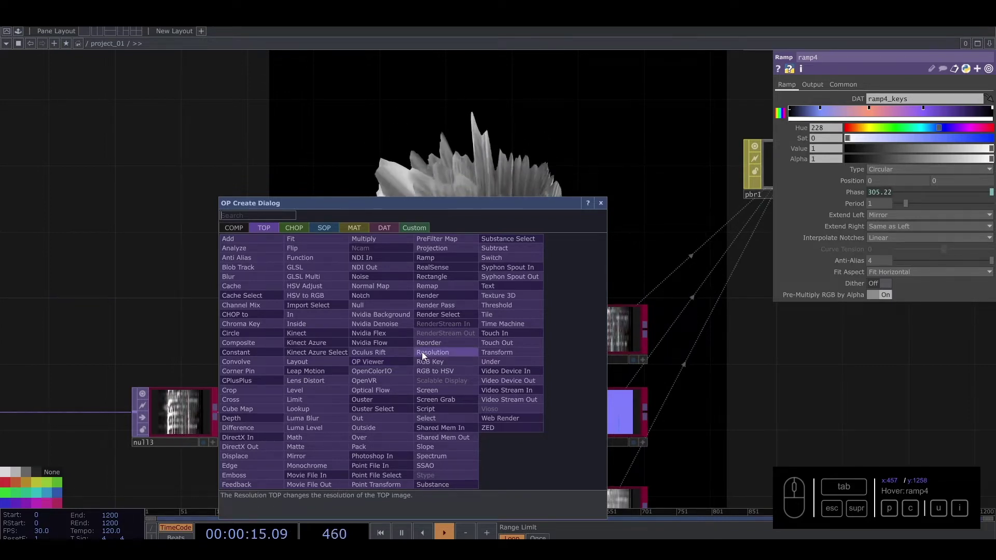
type("co")
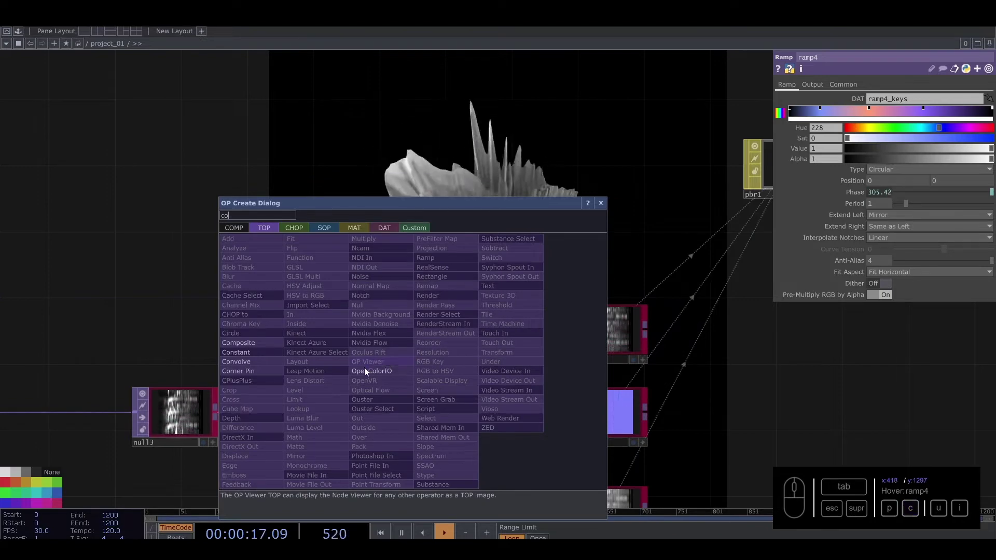
left_click(244, 343)
left_click(362, 333)
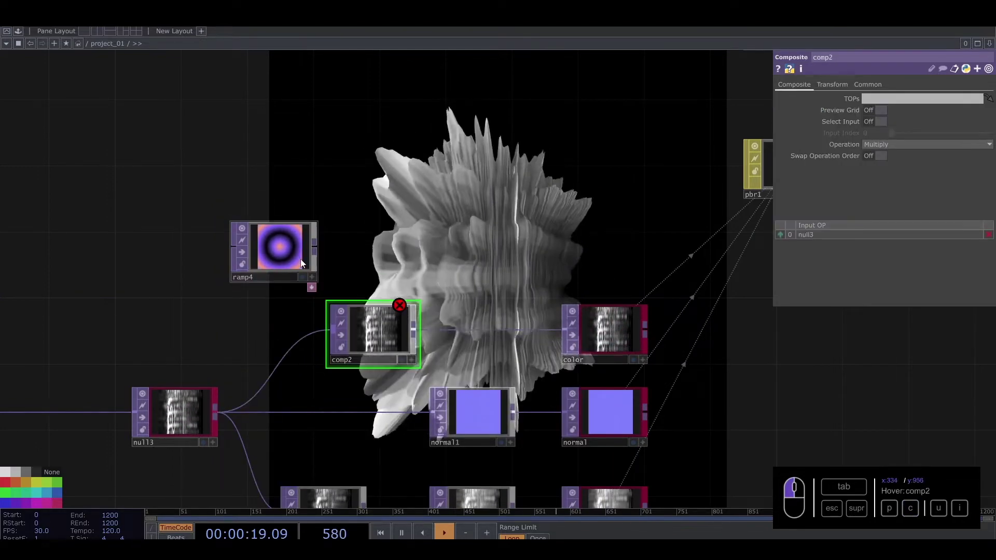
left_click_drag(312, 247, 327, 330)
Align ramp4 above null3 and move comp2 closer to them, leaving room before the color null
left_click_drag(284, 252, 249, 270)
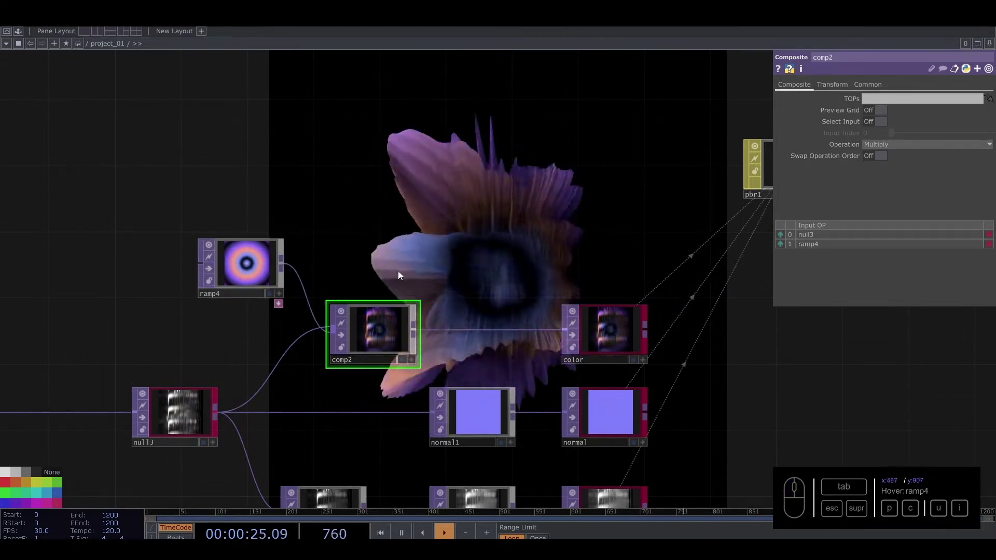
left_click_drag(255, 267, 188, 266)
left_click_drag(388, 336, 333, 328)
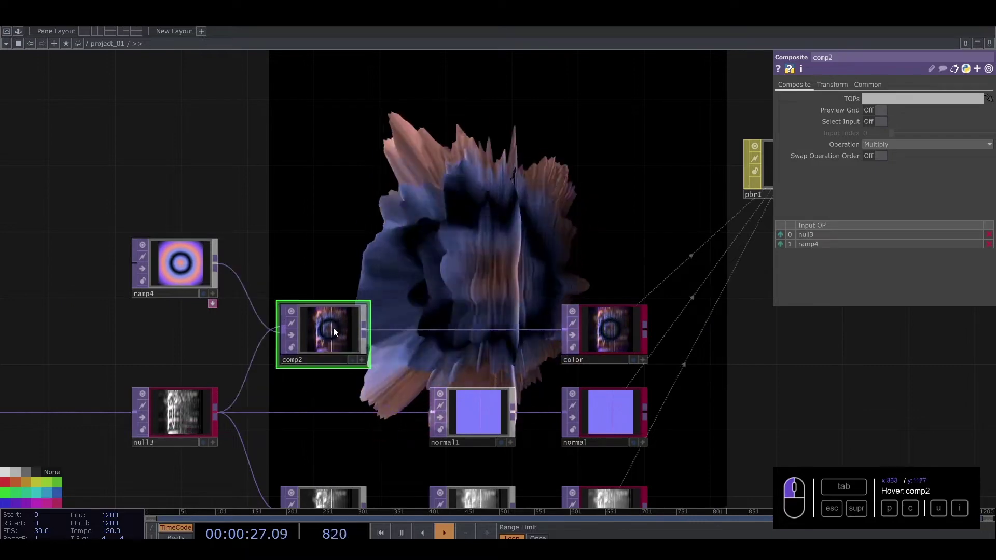
Insert a Level TOP between comp2 and the color null, placed above normal1
left_click(179, 264)
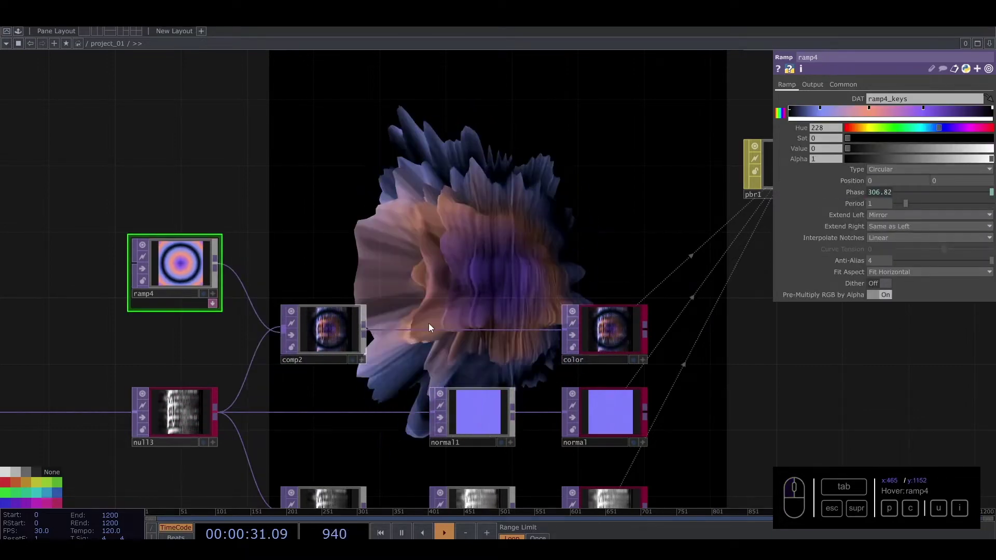
left_click_drag(442, 331, 443, 328)
right_click(443, 328)
left_click(460, 316)
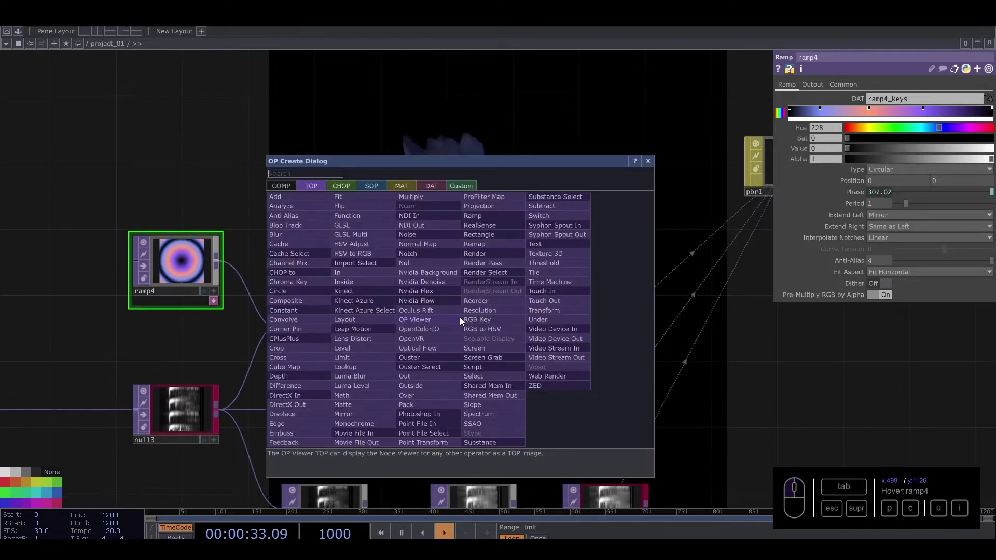
type("leve")
left_click(347, 350)
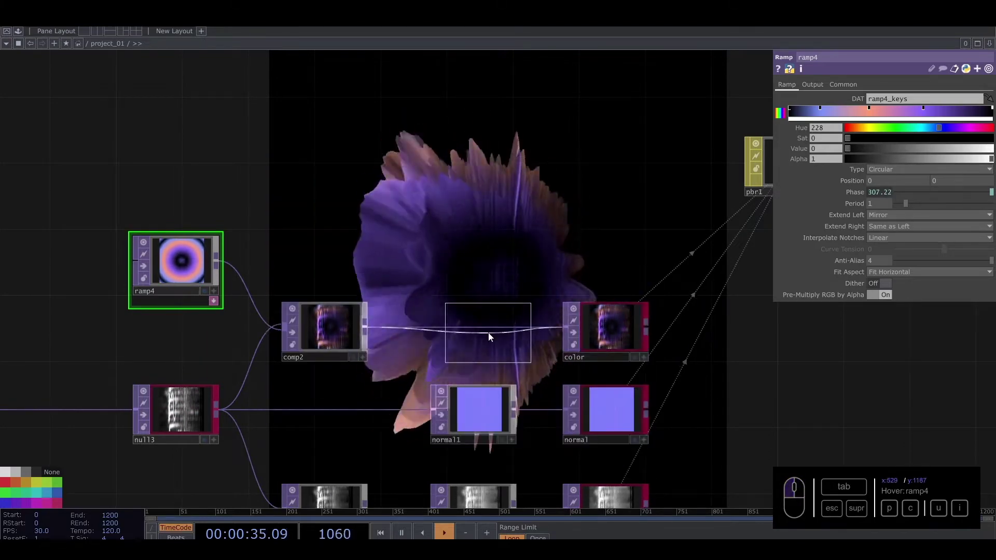
left_click(467, 332)
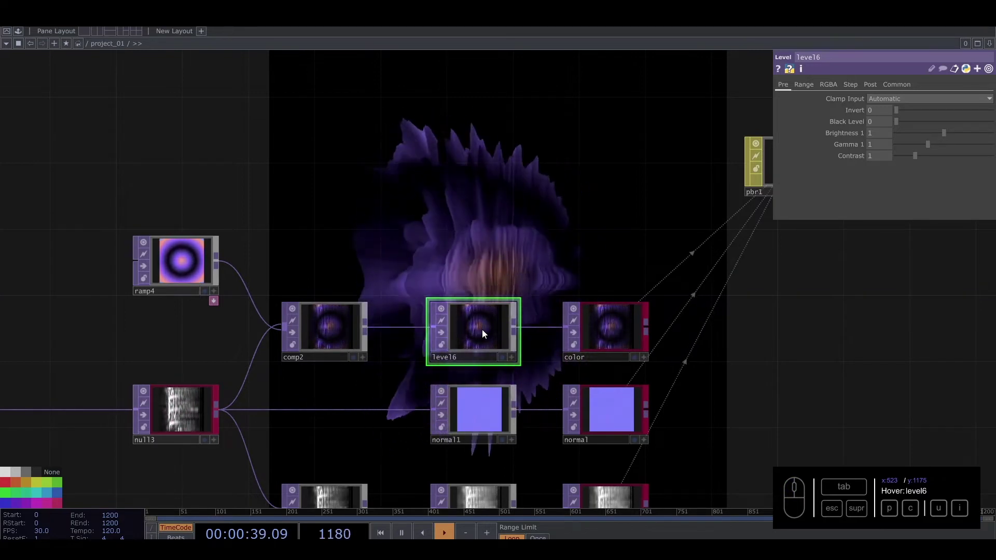
Adjust level6 to Brightness 1.2, Gamma 1.88 and Contrast 1.27 to strengthen the color map
mouse_move(944, 133)
left_mouse_down()
mouse_move(958, 133)
mouse_move(938, 145)
mouse_move(957, 142)
left_mouse_up()
type("2")
left_click_drag(596, 213, 416, 250)
left_click_drag(671, 198, 429, 386)
left_click_drag(311, 311, 600, 164)
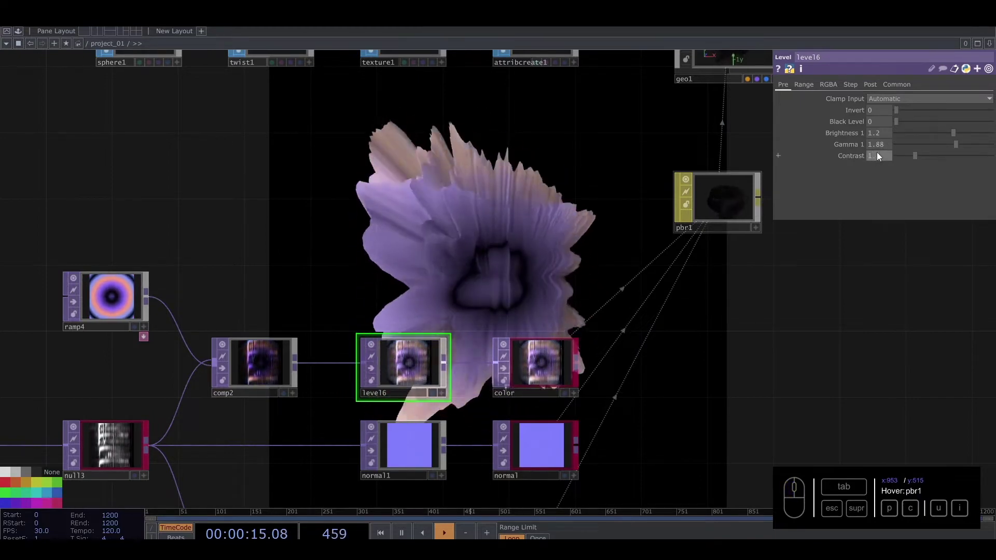
left_click_drag(876, 156, 880, 143)
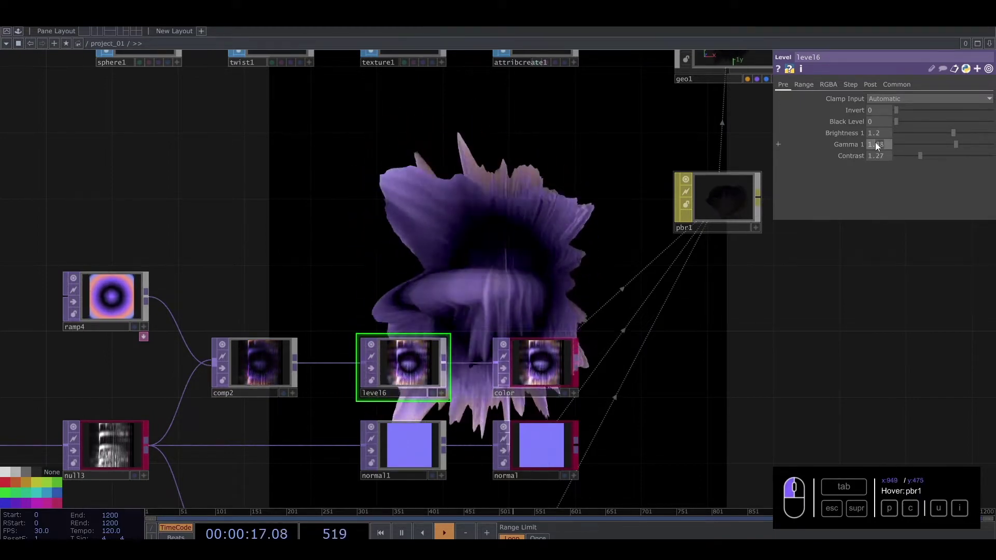
Set Gamma 1 of the level6 node to 1.96
type("6")
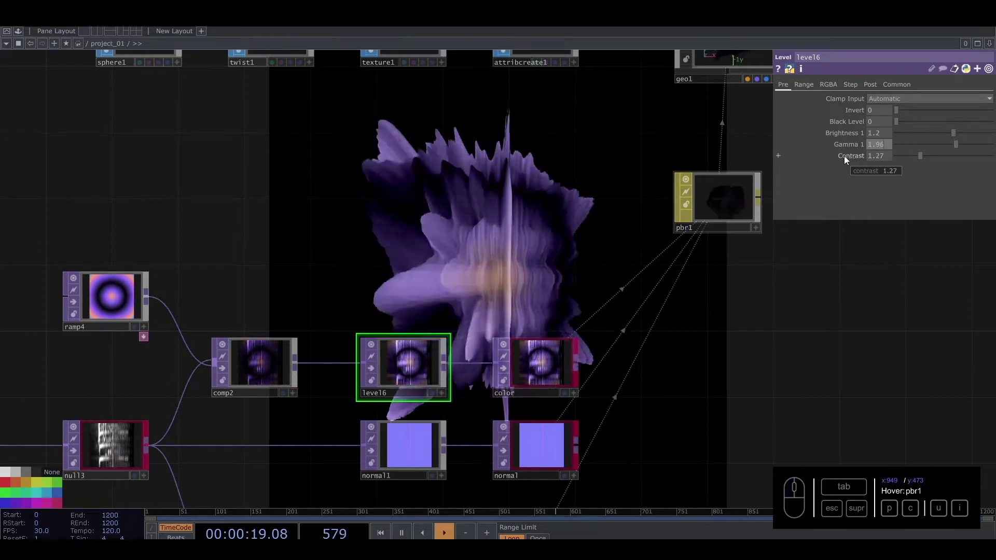
Look over the node network, from the material's texture branches back to the audio input chain
scroll(522, 229, "down", 3)
left_click_drag(519, 239, 276, 334)
left_click_drag(538, 342, 449, 391)
middle_click_drag(482, 407, 476, 415)
scroll(476, 415, "down", 5)
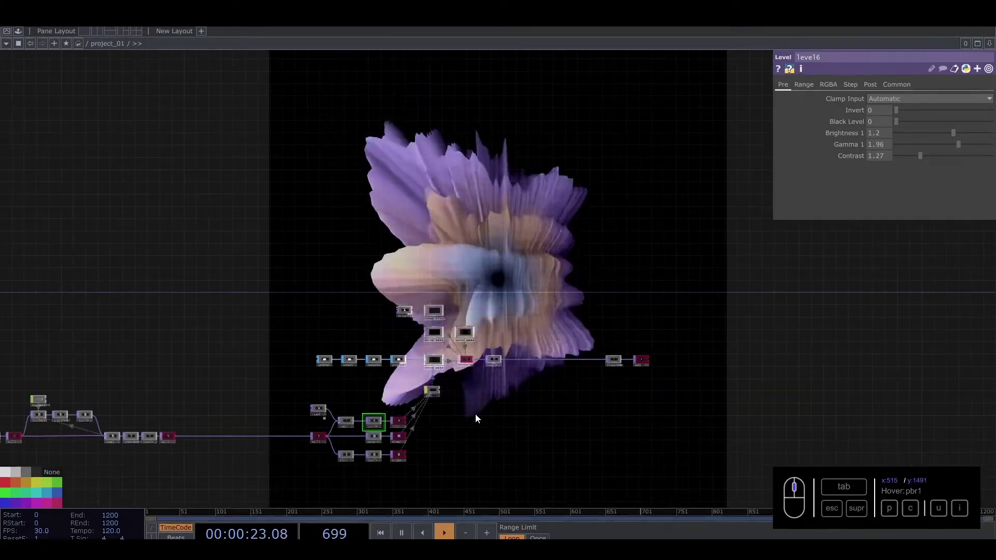
left_click_drag(532, 406, 758, 367)
left_click_drag(504, 348, 571, 330)
scroll(458, 382, "up", 6)
left_click_drag(558, 272, 835, 233)
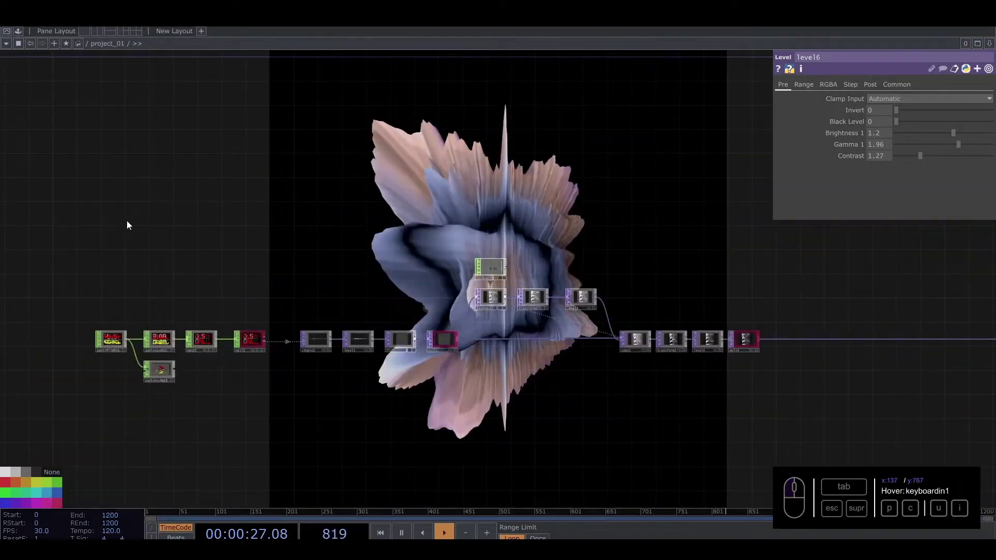
left_click_drag(252, 207, 52, 222)
left_click_drag(539, 244, 482, 251)
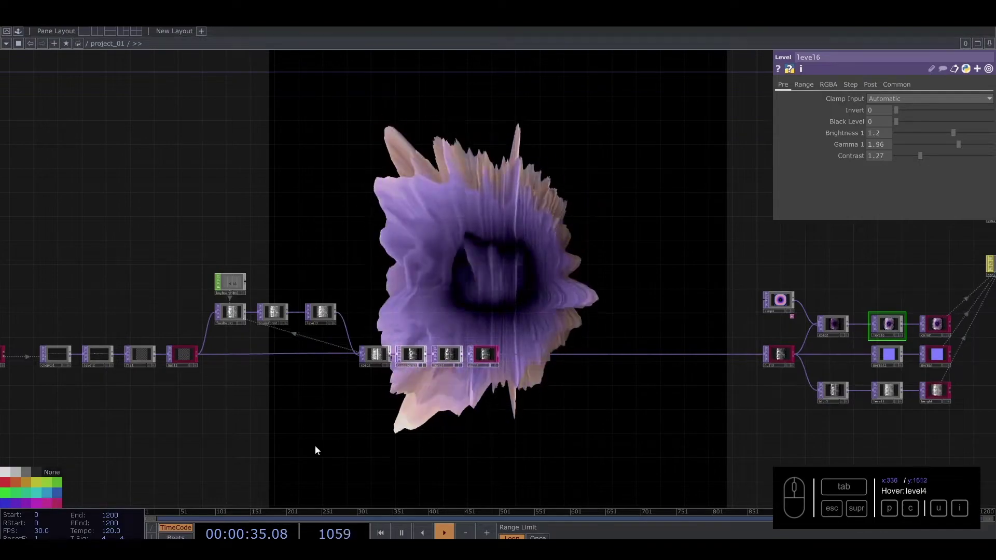
left_click_drag(314, 444, 556, 416)
Select the whole chain from audiofilein1 through null4 and move it farther away from null3
right_click_drag(73, 205, 742, 413)
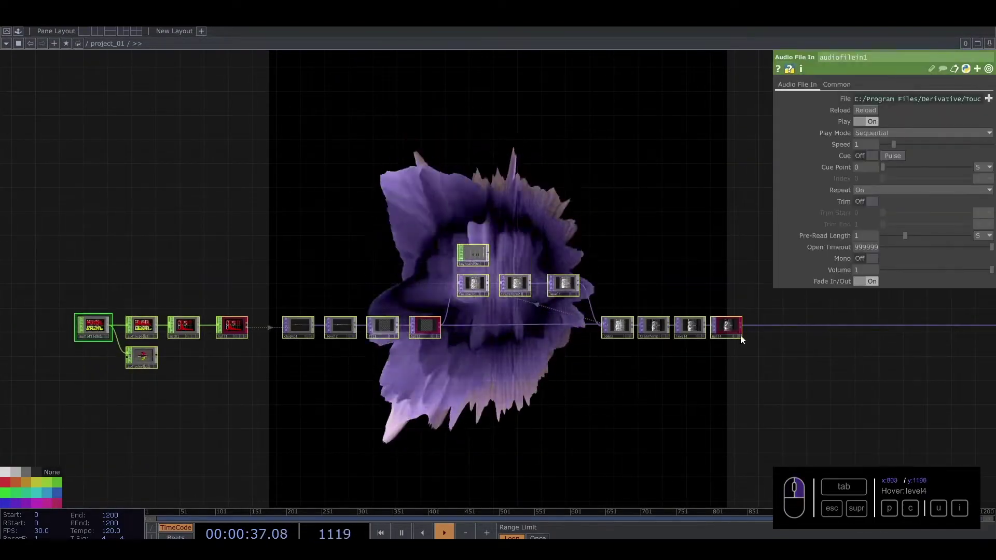
left_click_drag(721, 341, 631, 343)
Add a Feedback TOP branching off the output of null4 and place it above the main wire
left_click_drag(695, 309, 388, 318)
scroll(422, 325, "up", 5)
left_click(416, 314)
left_click(284, 377)
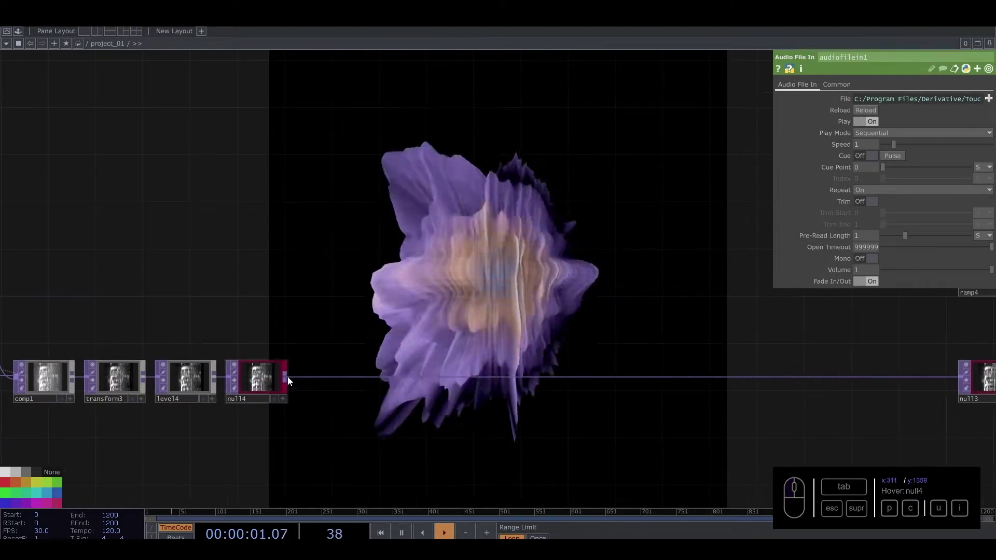
left_click(365, 241)
type("fe")
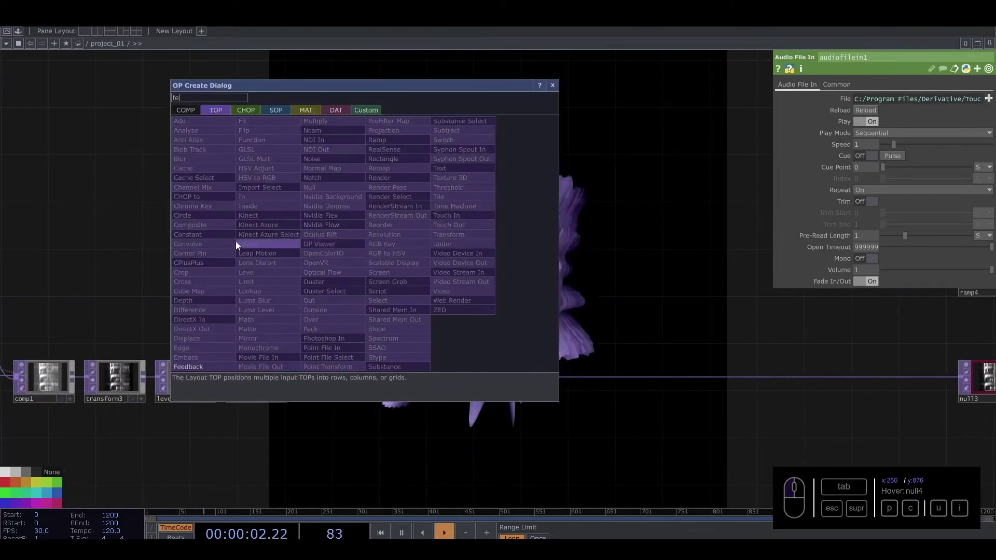
left_click(222, 369)
left_click(373, 266)
Link the Reset parameter of feedback2 to the keyboardin1 channel as a CHOP Reference
left_click_drag(260, 230, 589, 274)
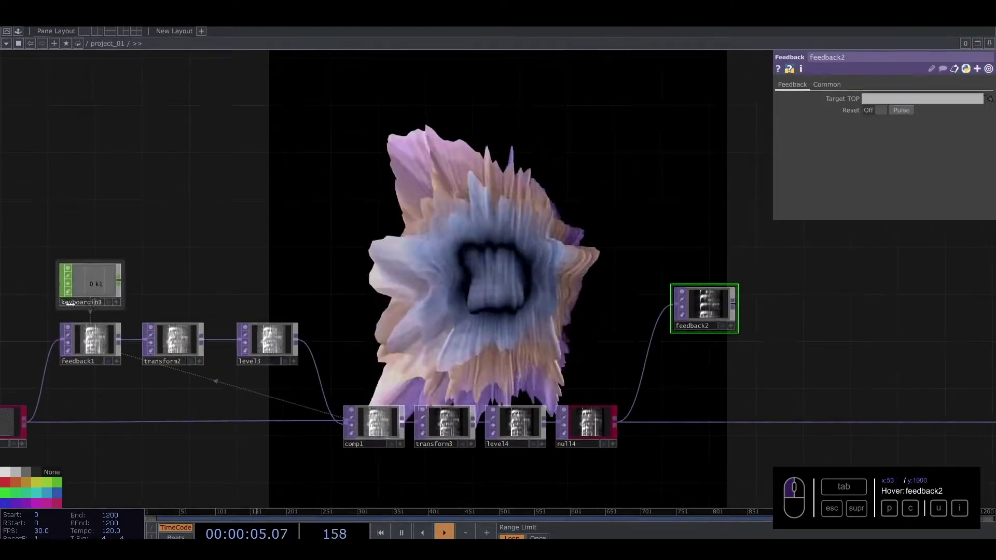
left_click(117, 301)
left_click(710, 311)
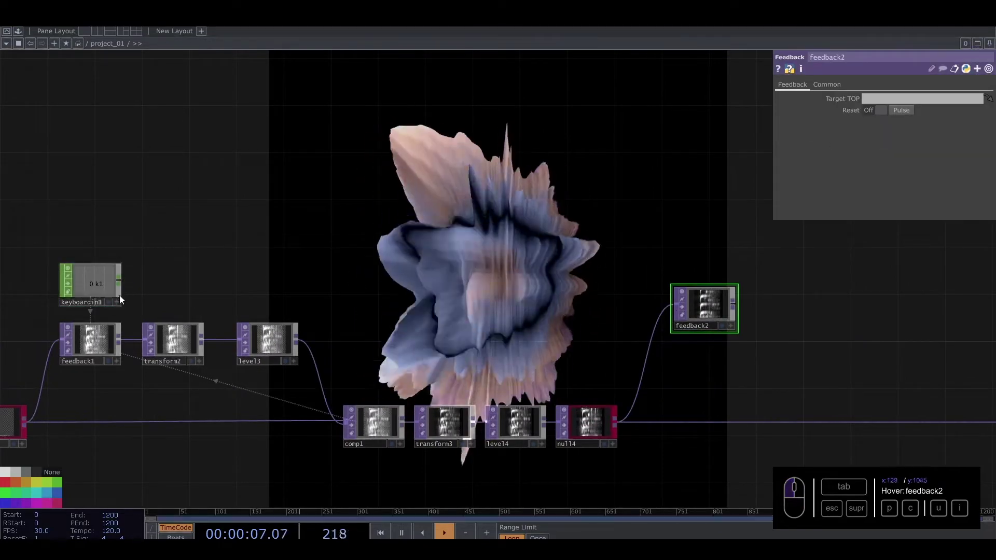
left_click(117, 303)
left_click_drag(873, 109, 876, 112)
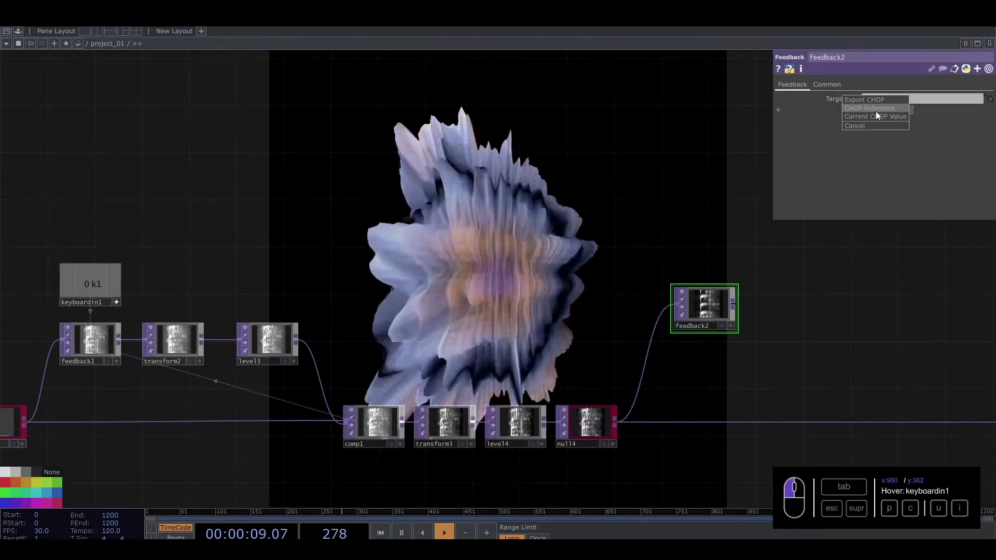
left_click(877, 120)
Add a Noise TOP fed by the output of feedback2 and place it below and beyond that node
left_click_drag(796, 344, 496, 335)
left_click_drag(431, 315, 329, 297)
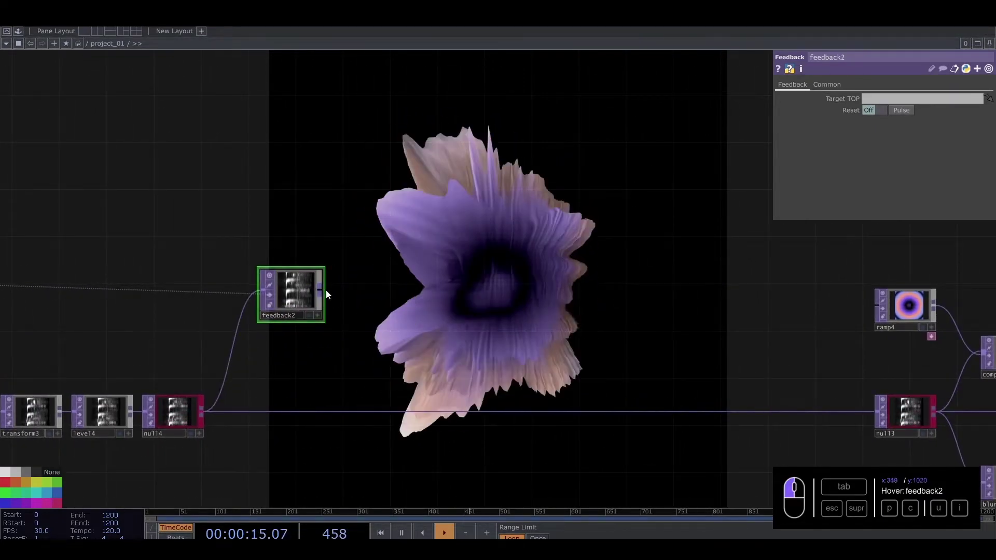
key("Tab")
type("no")
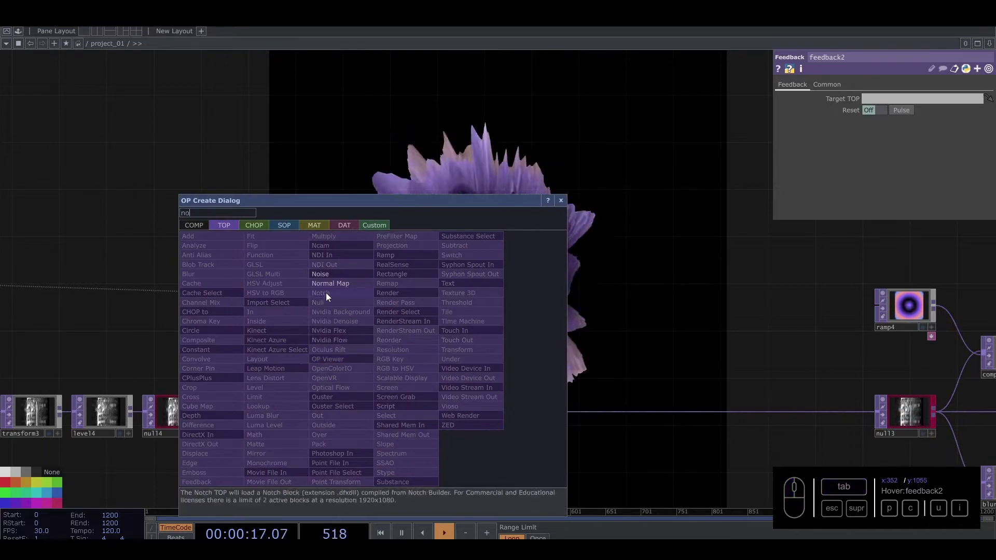
left_click(338, 272)
left_click(372, 357)
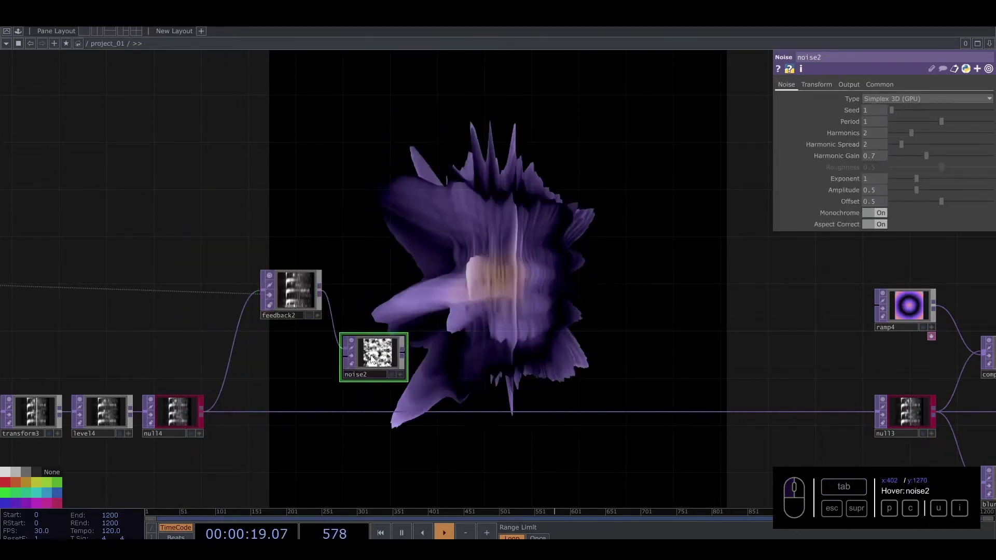
Set the RGB output mode of noise2 to Noise
left_click(848, 85)
left_click(881, 98)
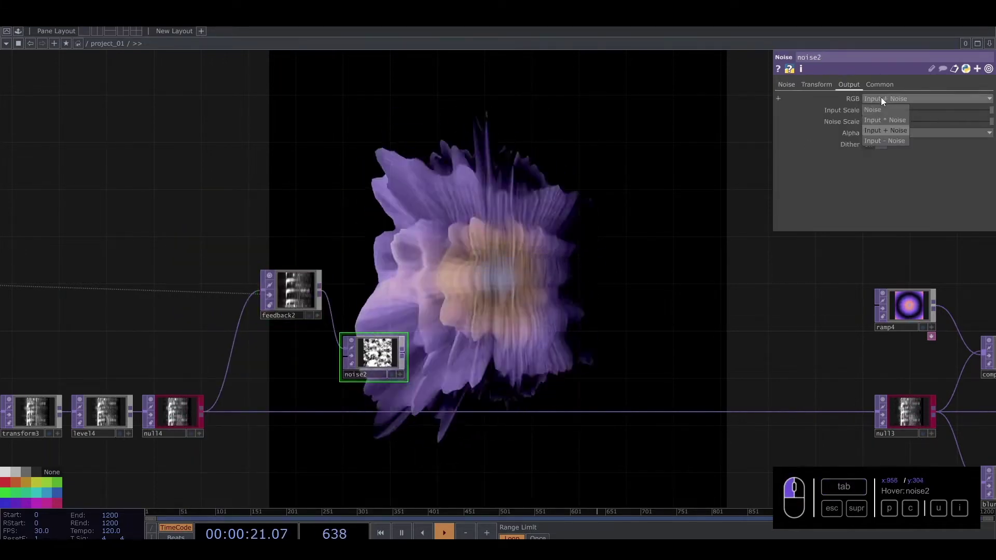
left_click(873, 108)
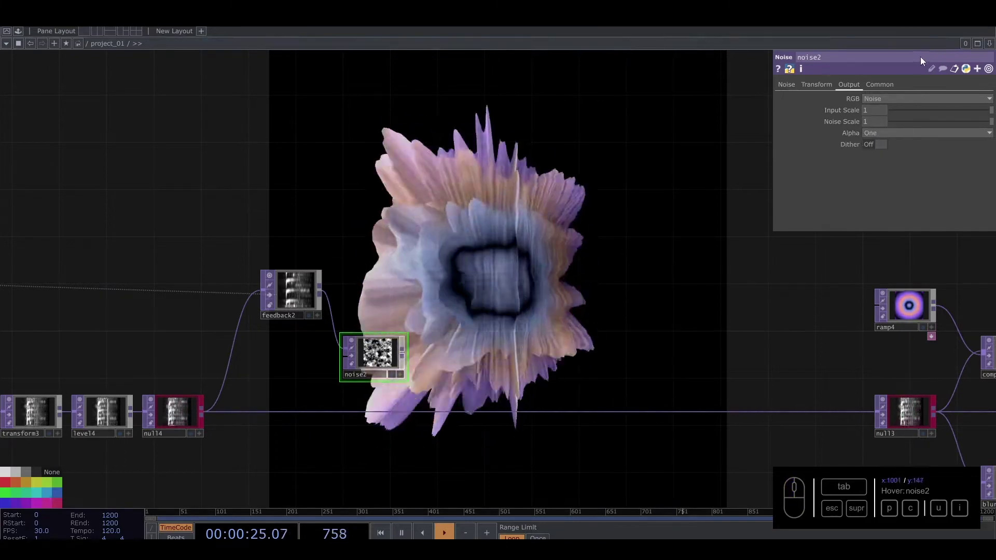
Set the period of noise2 to 0, its harmonics to 10 and its amplitude to 0.2
left_click(789, 85)
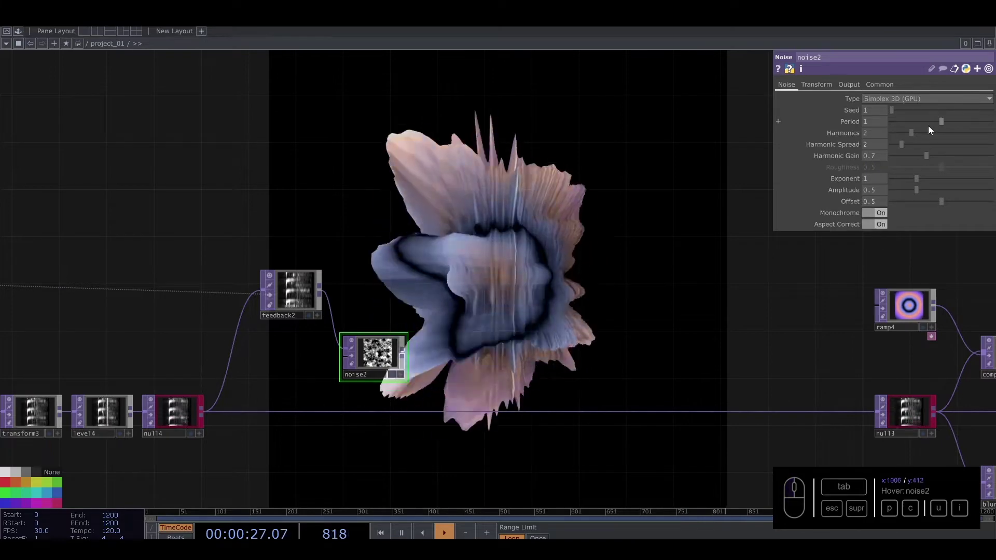
left_click_drag(941, 120, 993, 134)
scroll(413, 343, "up", 1)
scroll(321, 382, "up", 5)
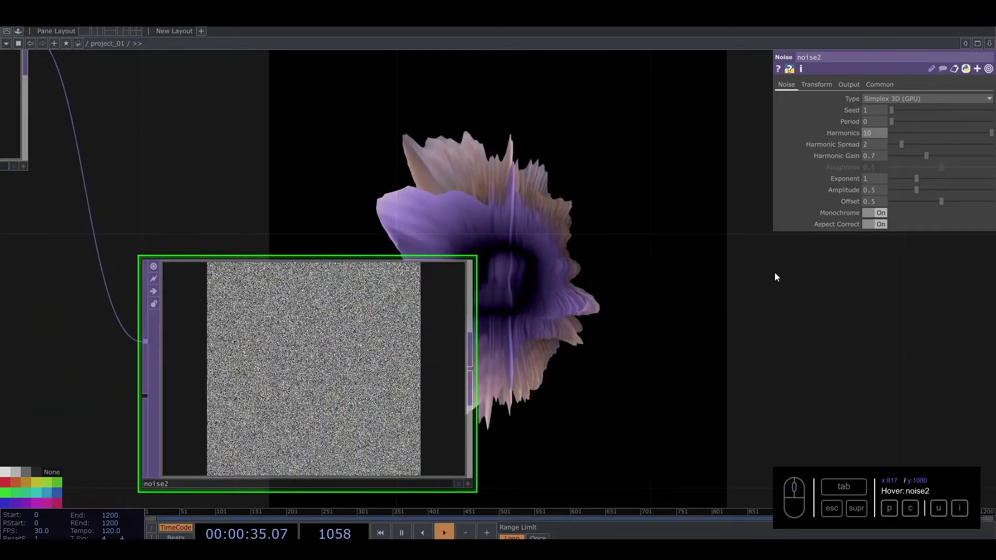
left_click_drag(875, 192, 602, 192)
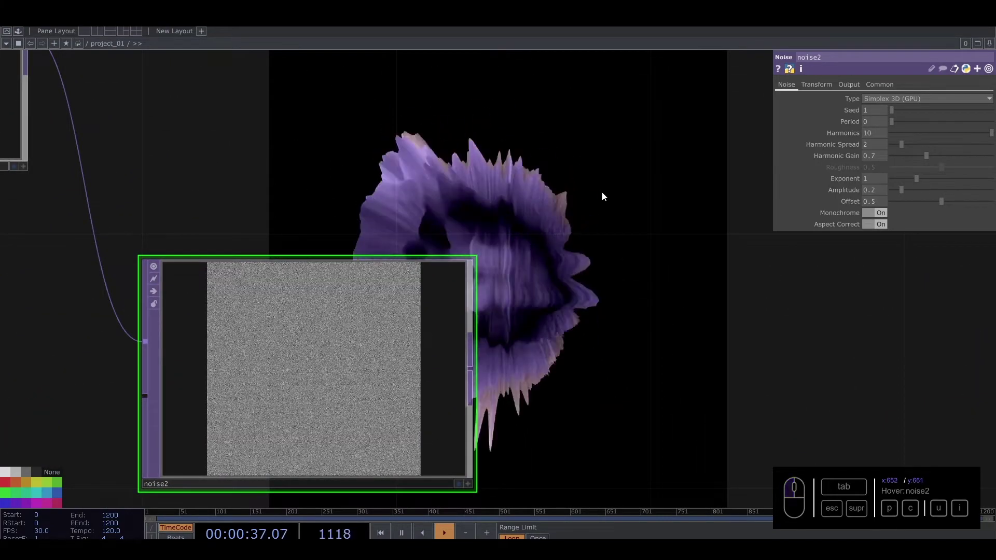
Add a Displace TOP that takes feedback2 as its first input
scroll(456, 305, "down", 6)
left_click_drag(416, 233, 281, 247)
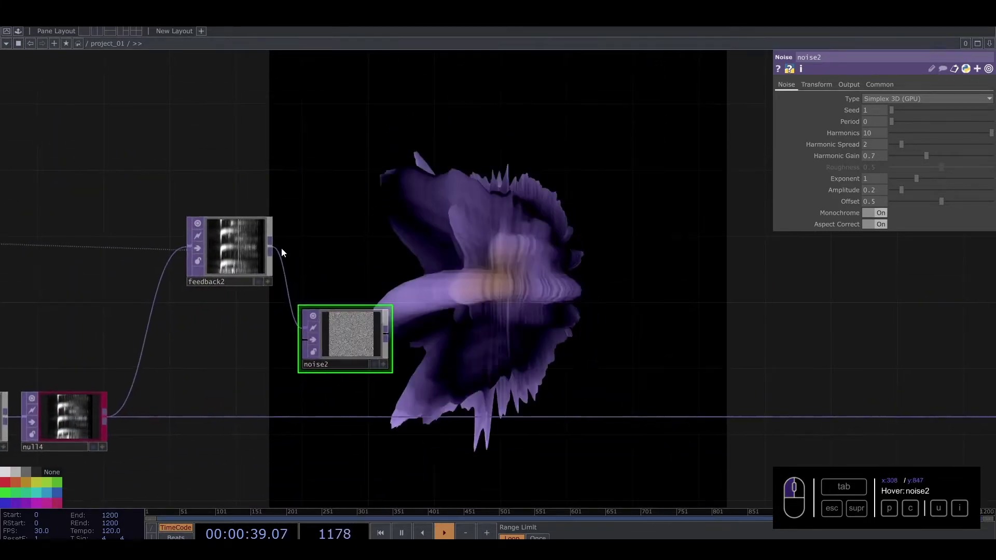
left_click(275, 249)
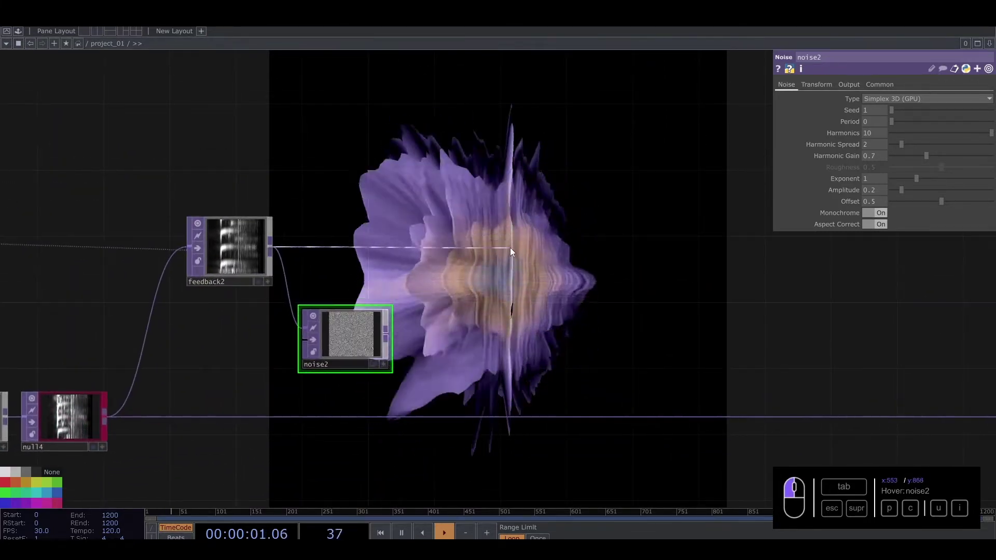
left_click(509, 247)
type("dis")
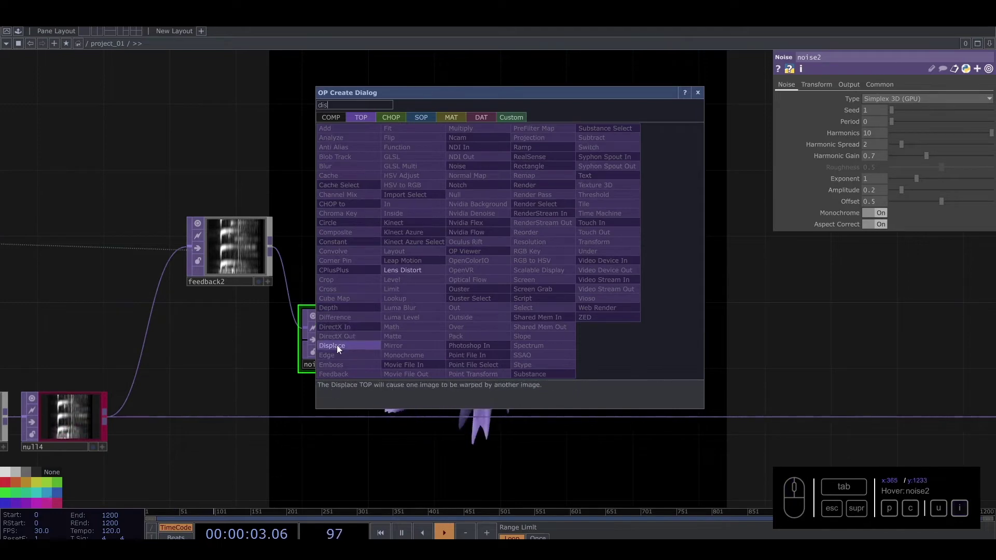
left_click(338, 345)
left_click(496, 257)
Connect the output of noise2 to the second input of displace1
scroll(496, 258, "up", 2)
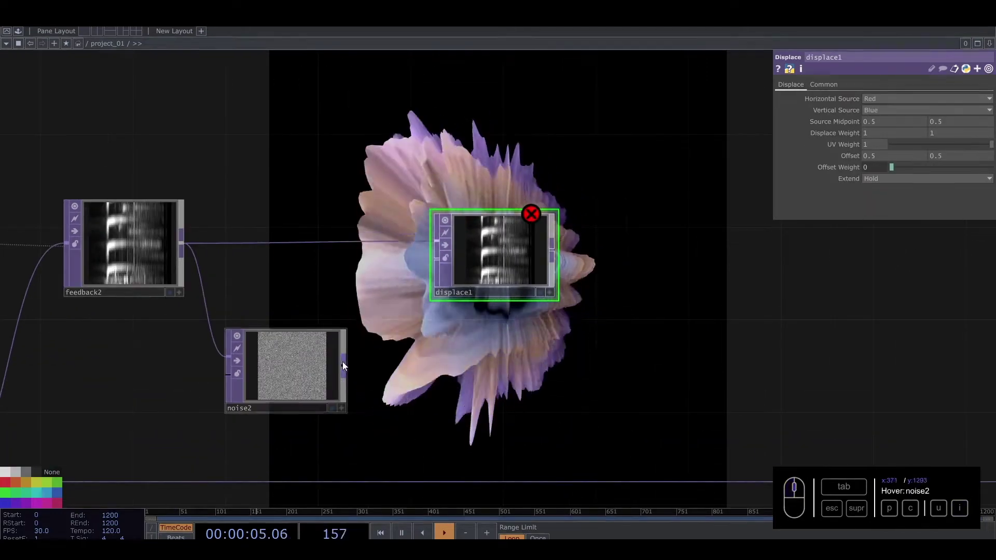
left_click(343, 363)
left_click(433, 262)
Set both Displace Weight values of displace1 to 0.01
scroll(490, 262, "up", 3)
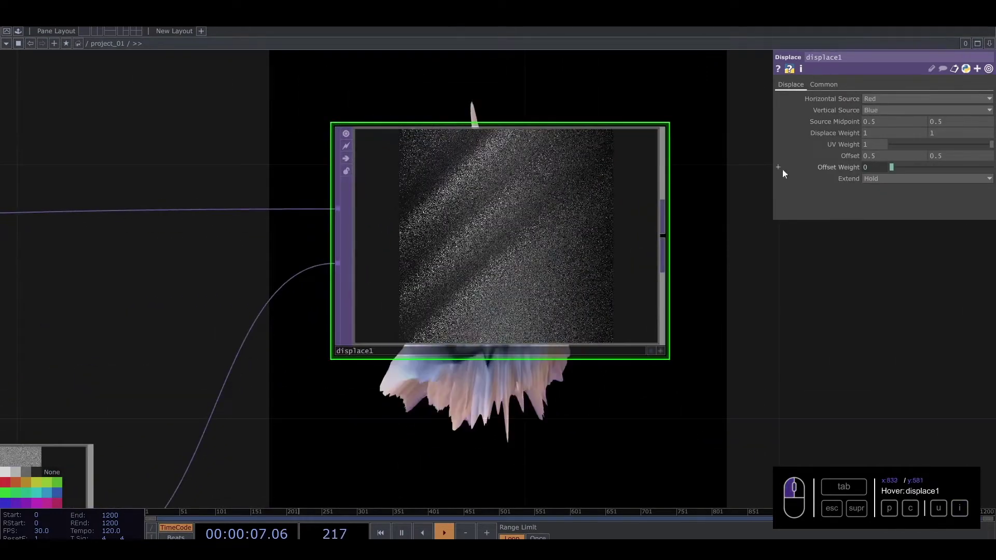
type("0.01")
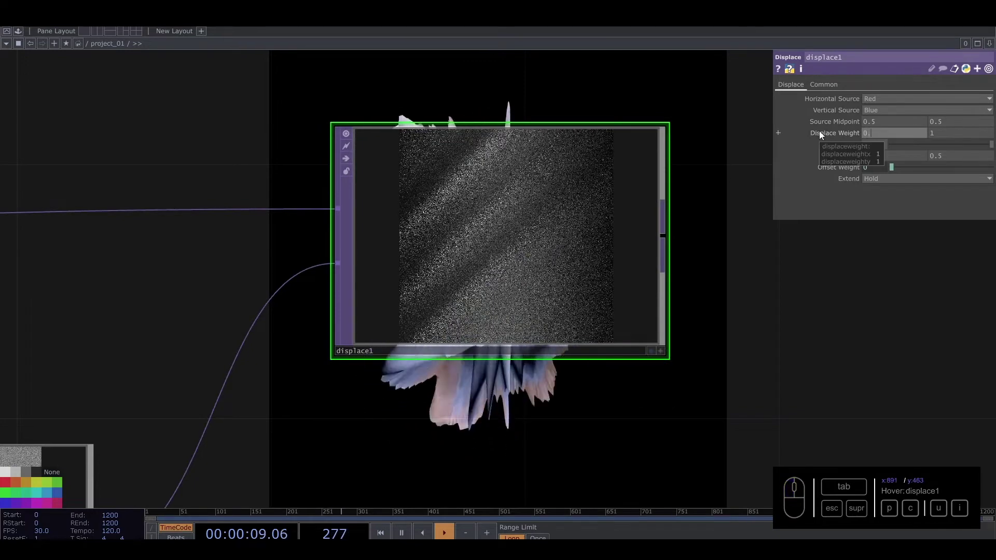
key("Tab")
type("0.01")
key("Return")
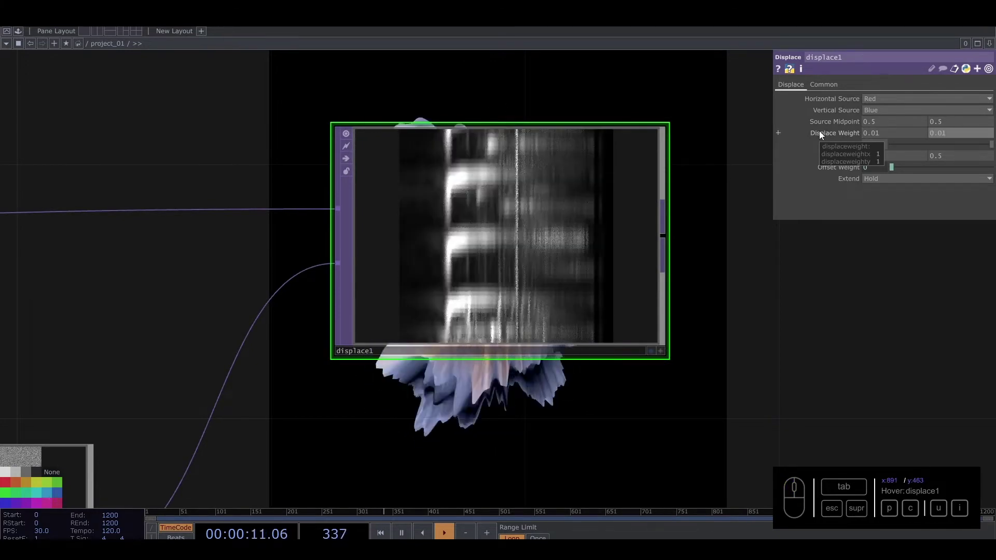
Add a Level TOP after displace1
scroll(422, 297, "down", 4)
scroll(422, 296, "down", 3)
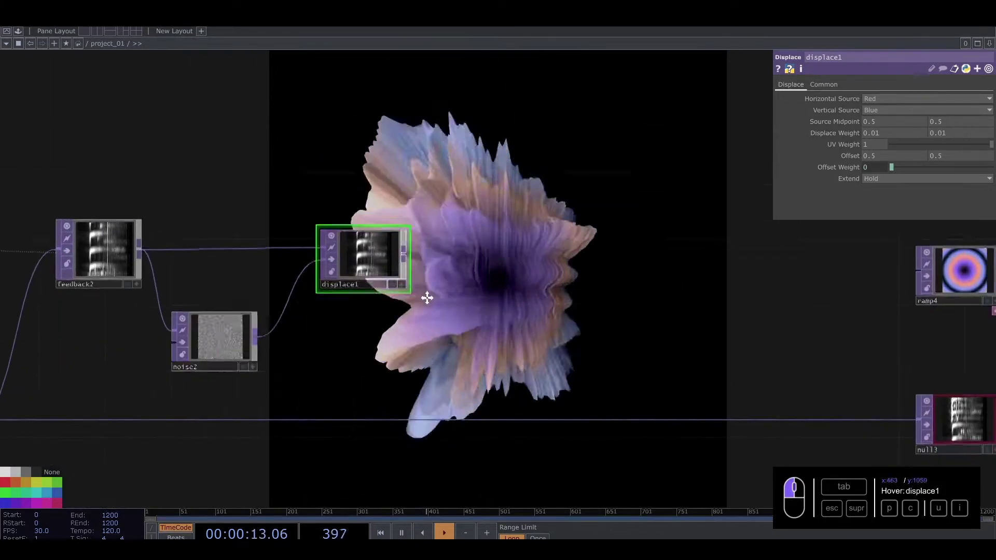
key("Tab")
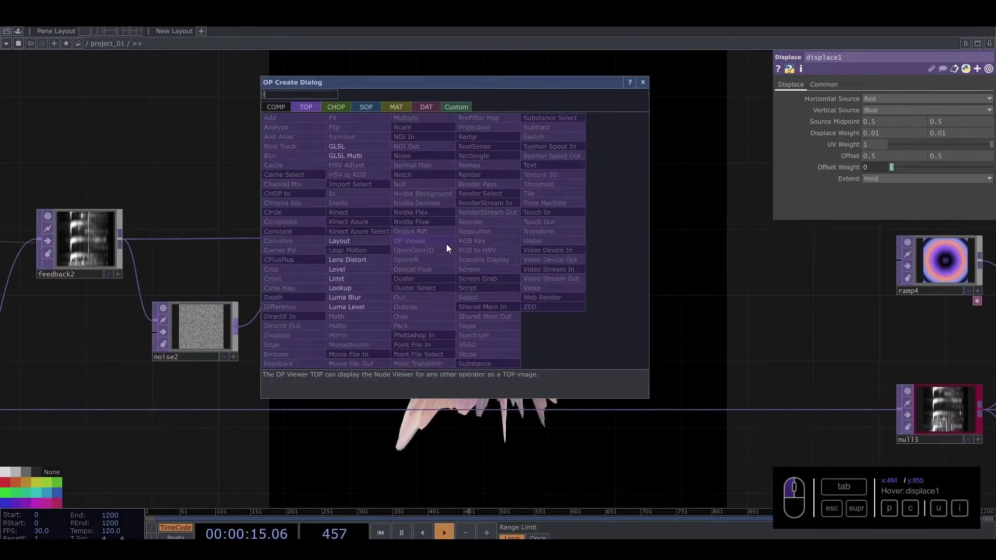
left_click(351, 269)
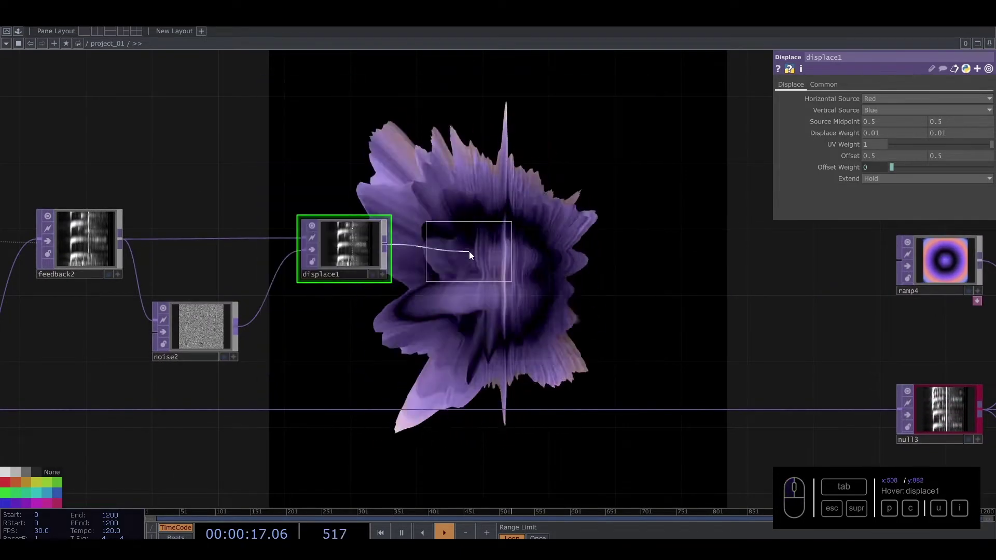
left_click(459, 249)
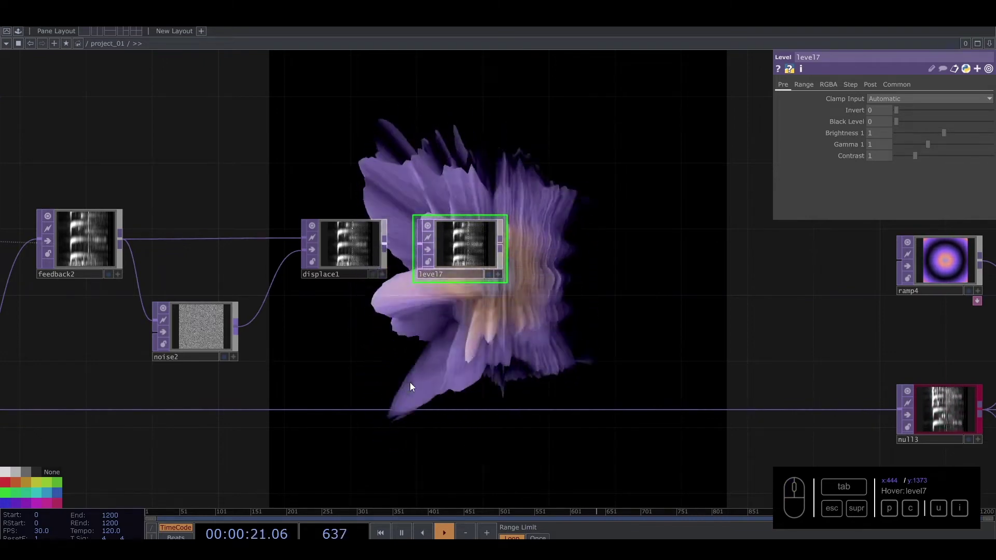
Insert a Composite TOP into the wire between null4 and null3
right_click(587, 408)
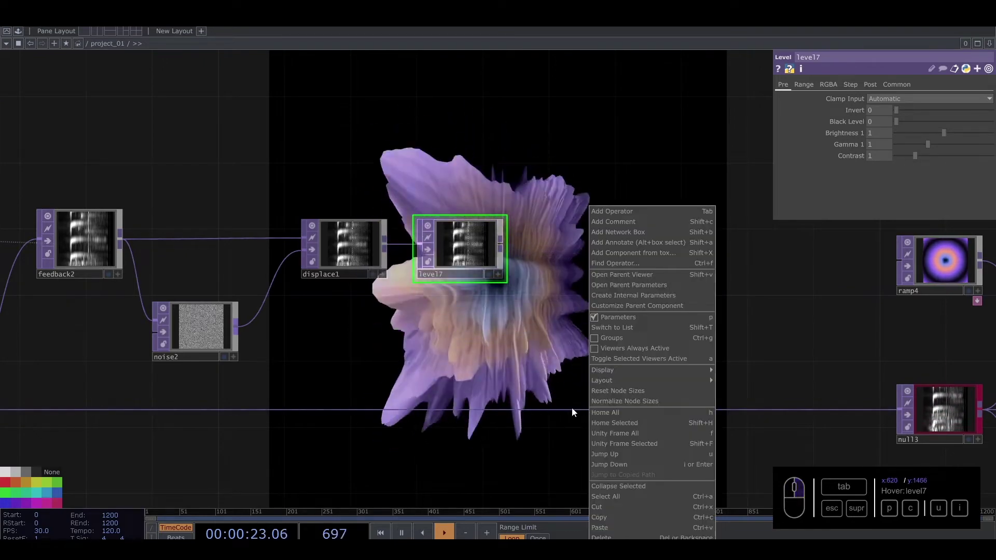
right_click(571, 408)
left_click(596, 397)
type("co")
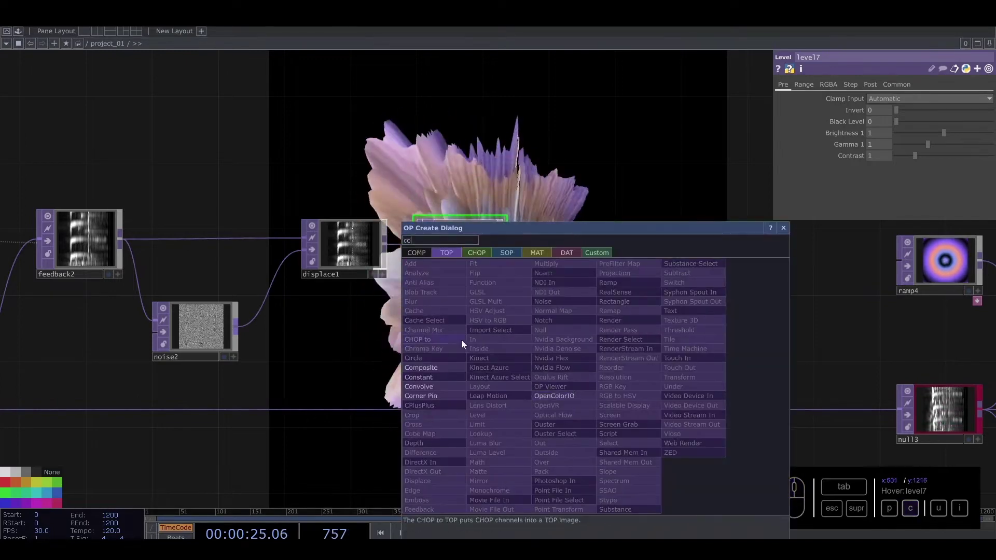
left_click(421, 367)
left_click(614, 410)
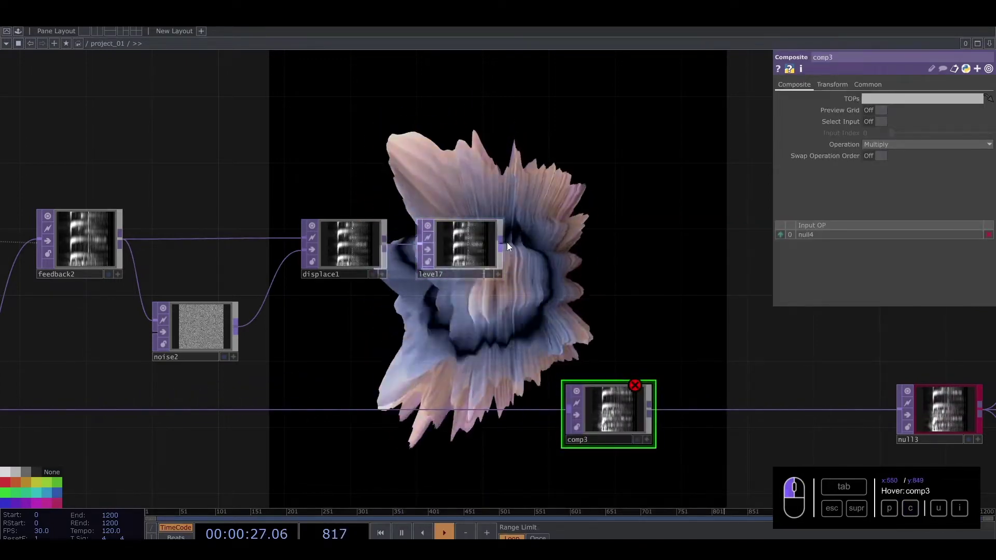
Connect level7 to the comp3 input and set the composite operation to Maximum
left_click_drag(506, 242, 569, 410)
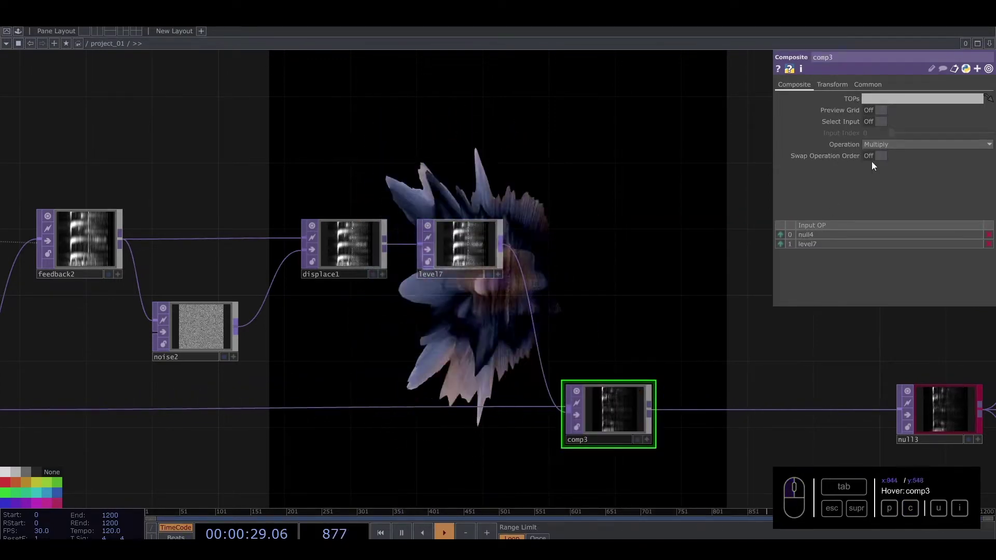
left_click(891, 145)
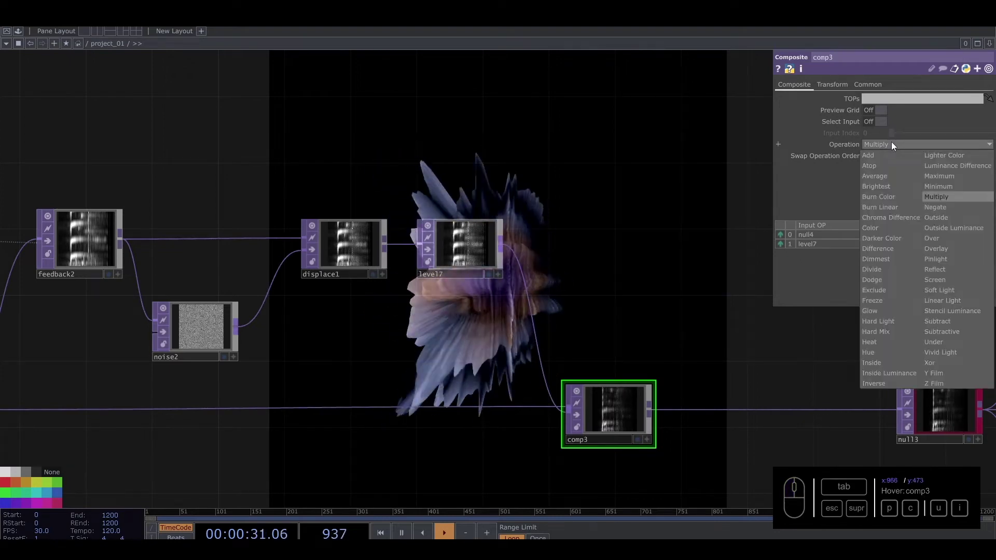
left_click(940, 176)
Set the Target TOP of feedback2 to comp3 to close the second feedback loop
left_click(101, 237)
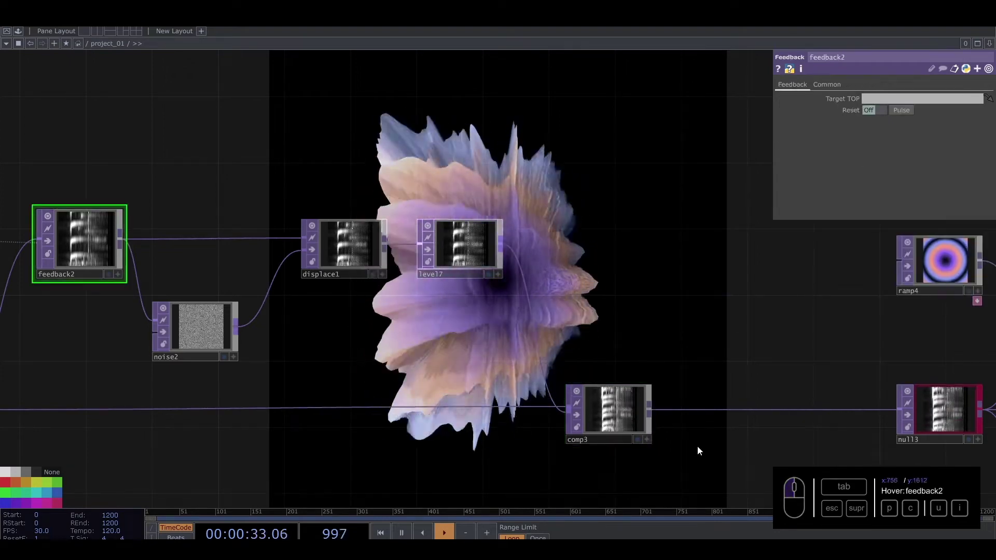
left_click_drag(899, 105, 908, 105)
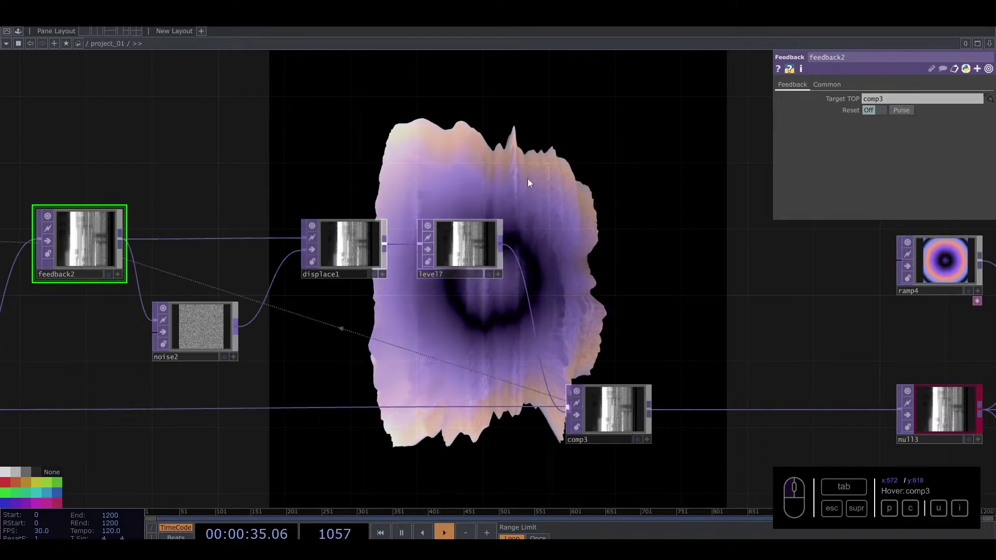
Reduce the post opacity of level7 to 0.962
left_click(496, 310)
scroll(400, 336, "up", 5)
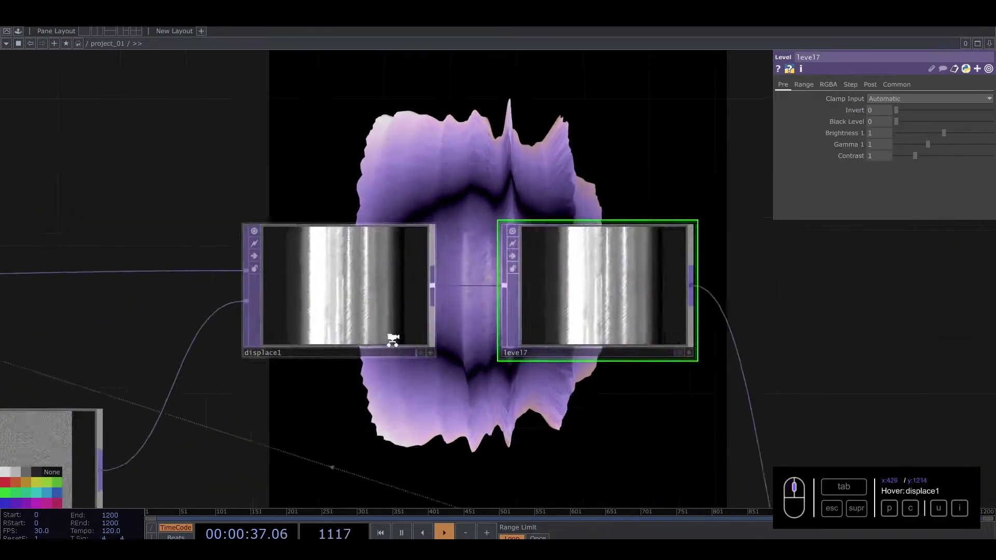
scroll(393, 340, "up", 2)
left_click(867, 85)
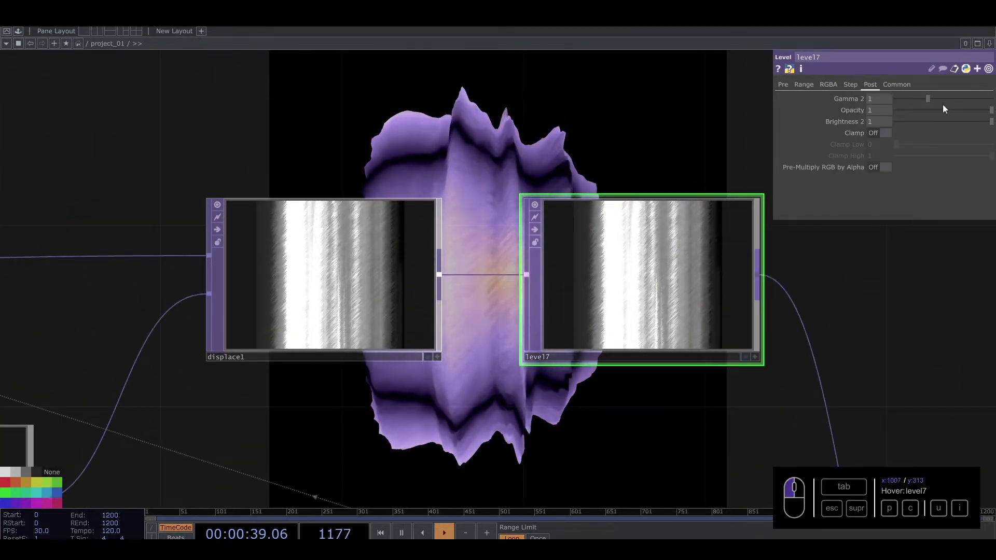
left_click_drag(991, 114, 989, 119)
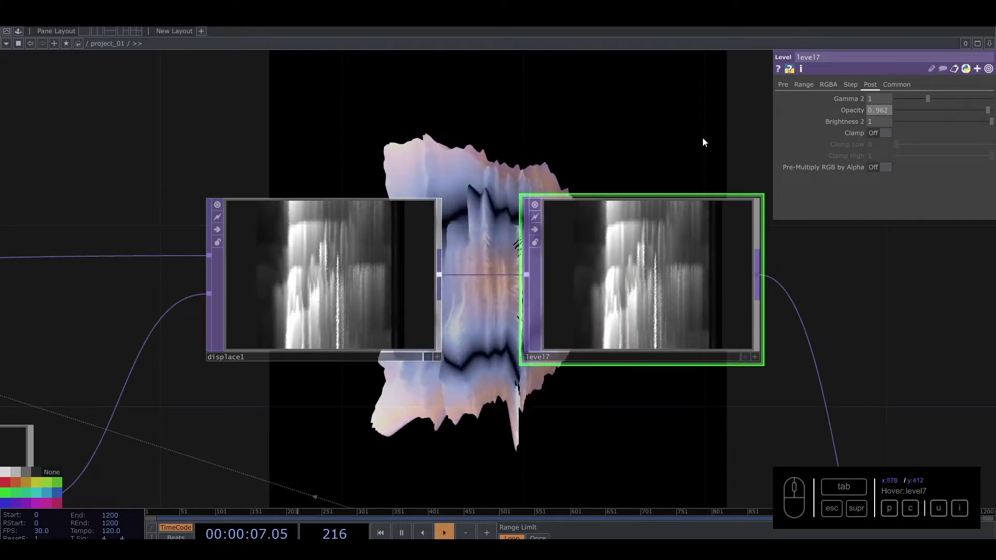
left_click_drag(566, 178, 585, 306)
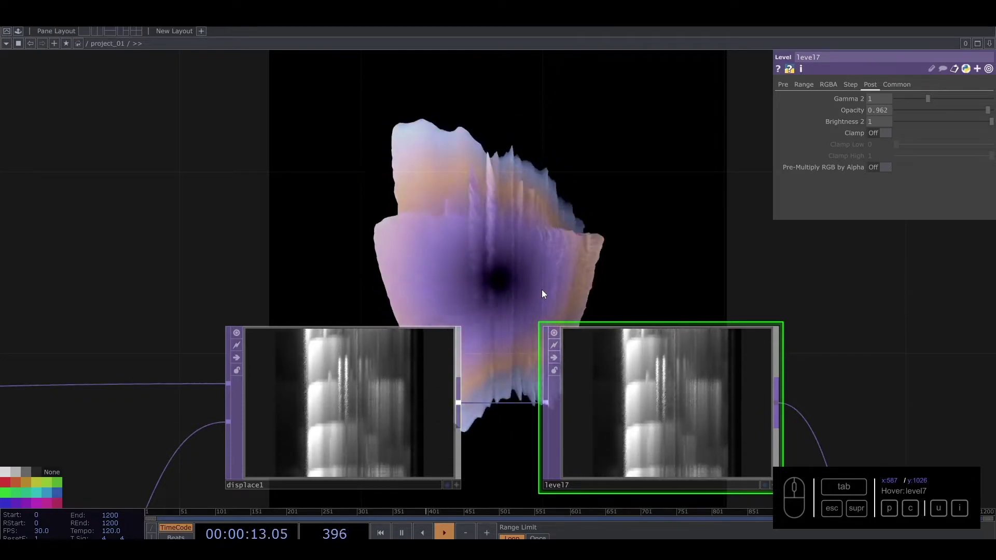
Insert a Blur TOP into the wire between comp3 and null3
scroll(740, 224, "down", 3)
scroll(698, 251, "down", 5)
left_click_drag(608, 223, 303, 201)
scroll(566, 322, "up", 4)
right_click(532, 425)
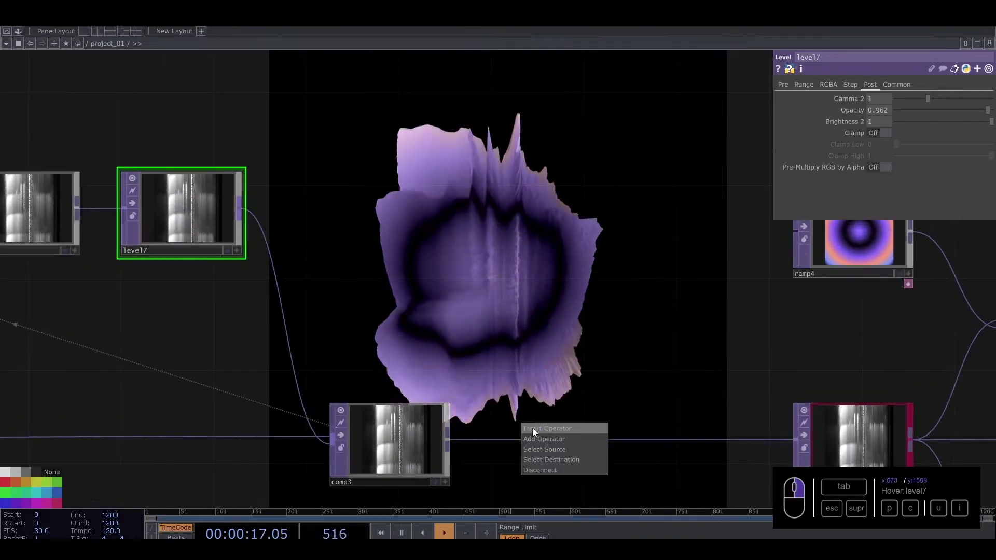
left_click(537, 431)
type("blu")
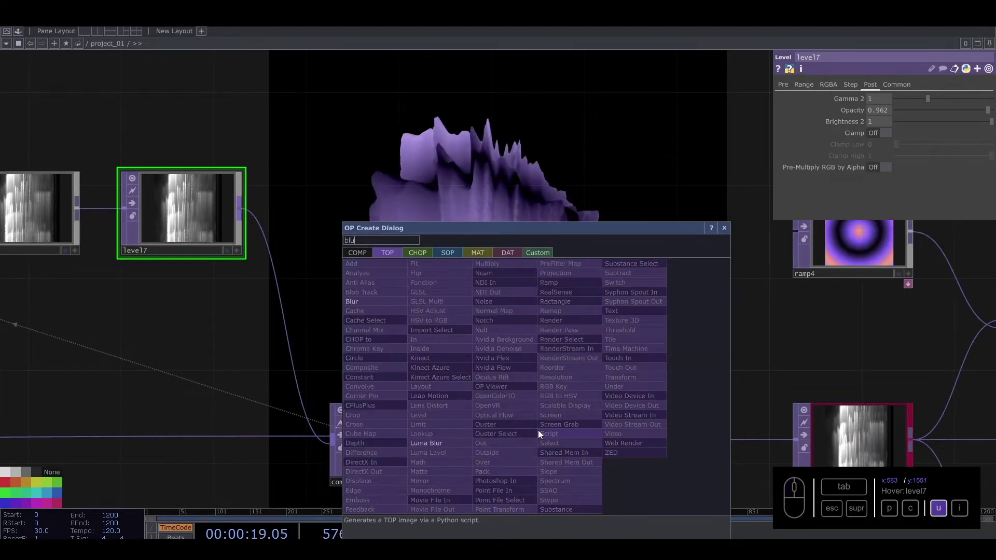
left_click(371, 305)
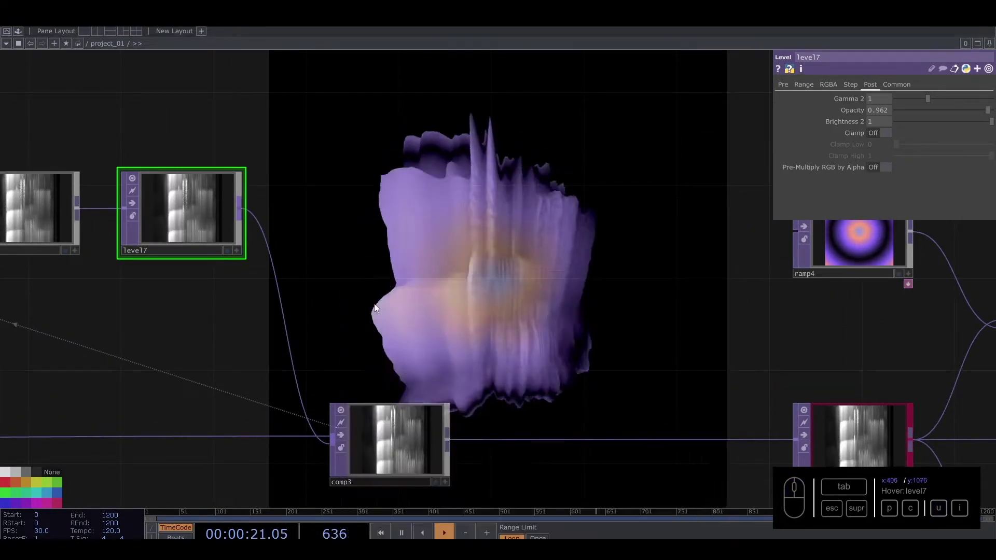
left_click(555, 448)
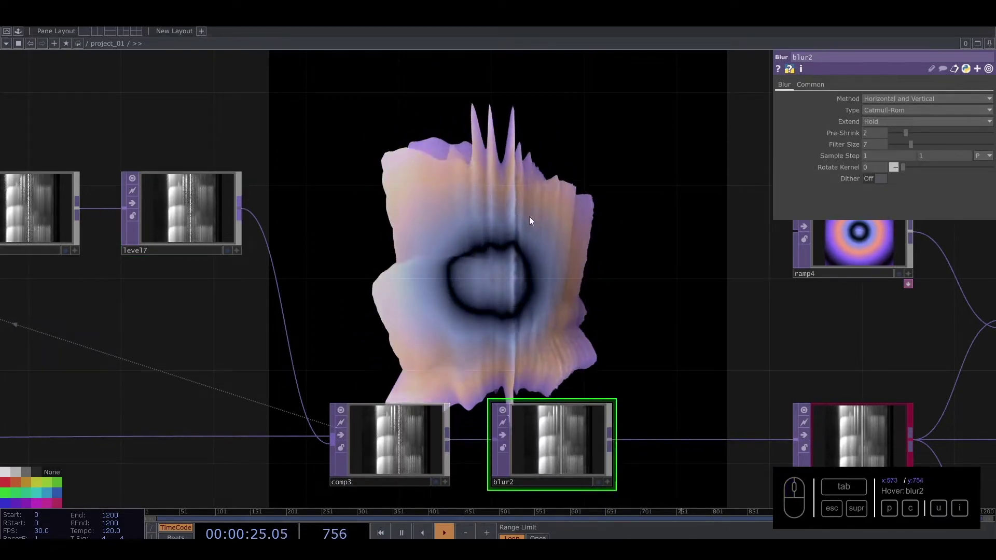
left_click_drag(533, 244, 542, 239)
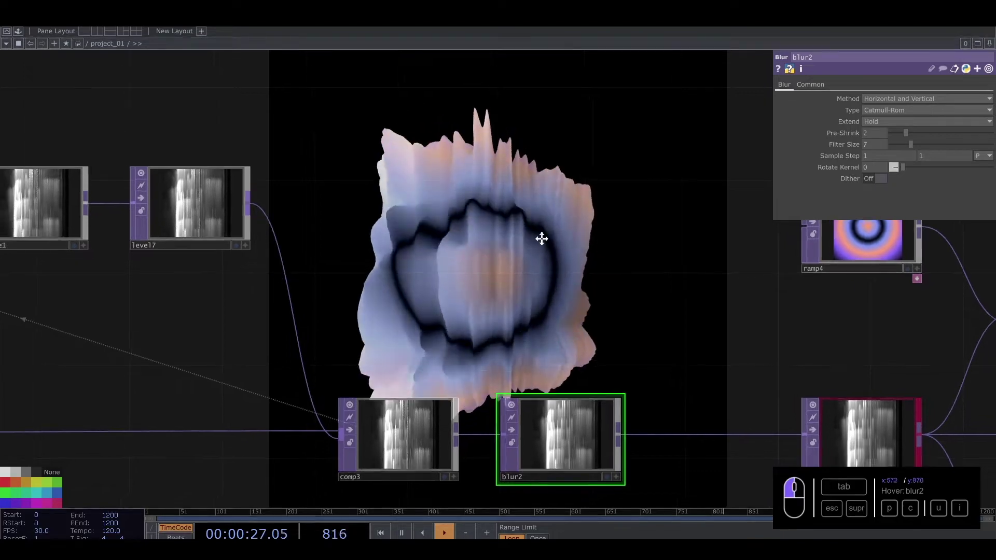
Insert an SSAO TOP into the wire between render1 and level1
scroll(519, 300, "down", 6)
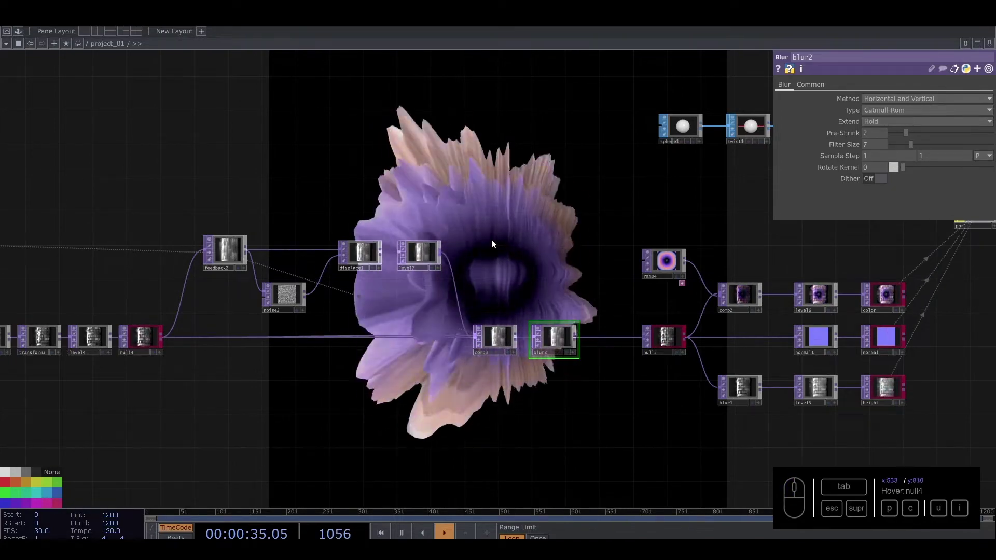
left_click_drag(448, 244, 86, 313)
left_click_drag(723, 298, 329, 368)
right_click_drag(837, 311, 379, 247)
left_click_drag(385, 261, 503, 261)
left_click_drag(396, 313, 395, 310)
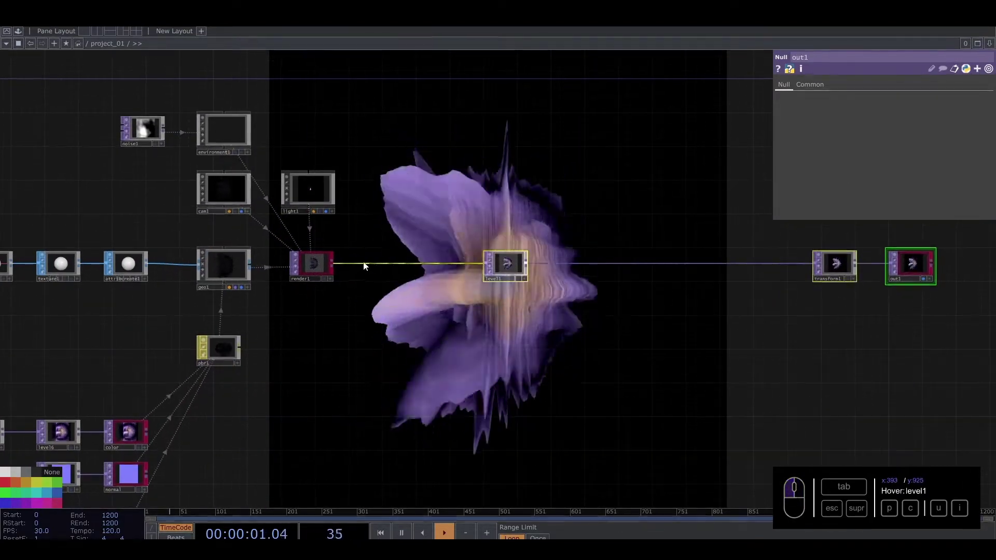
right_click(365, 266)
left_click(378, 255)
type("ss")
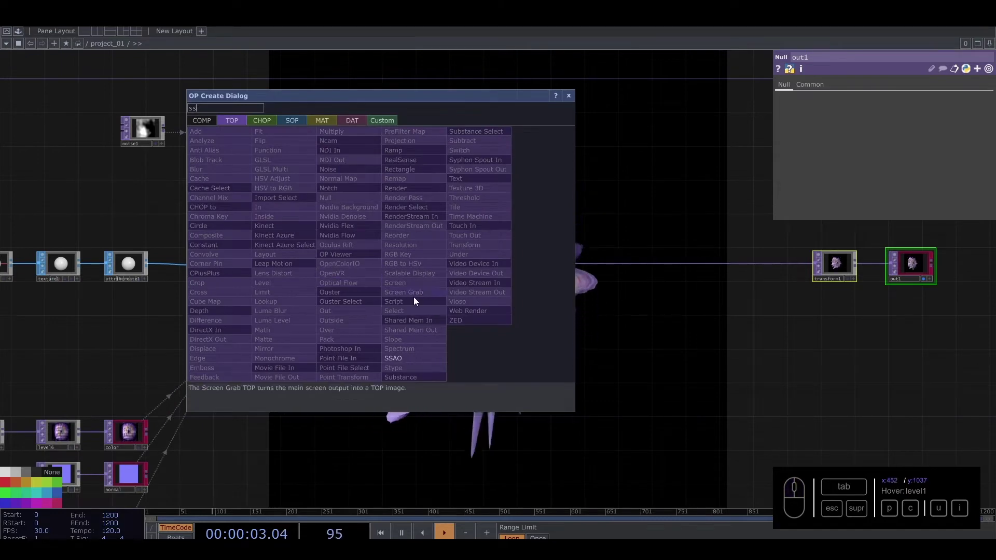
left_click(392, 359)
left_click(374, 264)
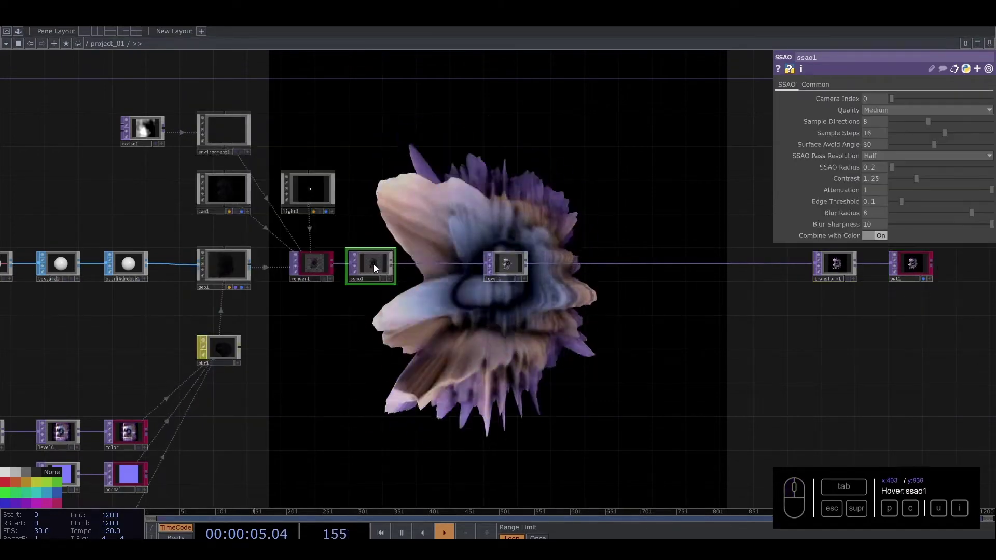
Try 13 sample directions, 17 sample steps and a surface avoid angle of 8.2 on ssao1, and delete the node
left_click_drag(929, 125, 959, 123)
left_click_drag(378, 268, 389, 264)
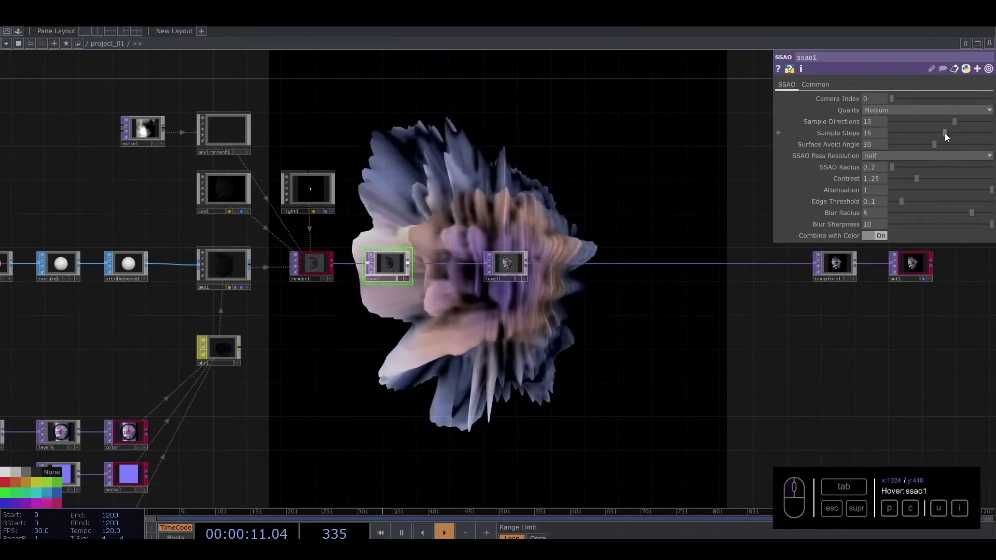
left_click_drag(944, 133, 904, 151)
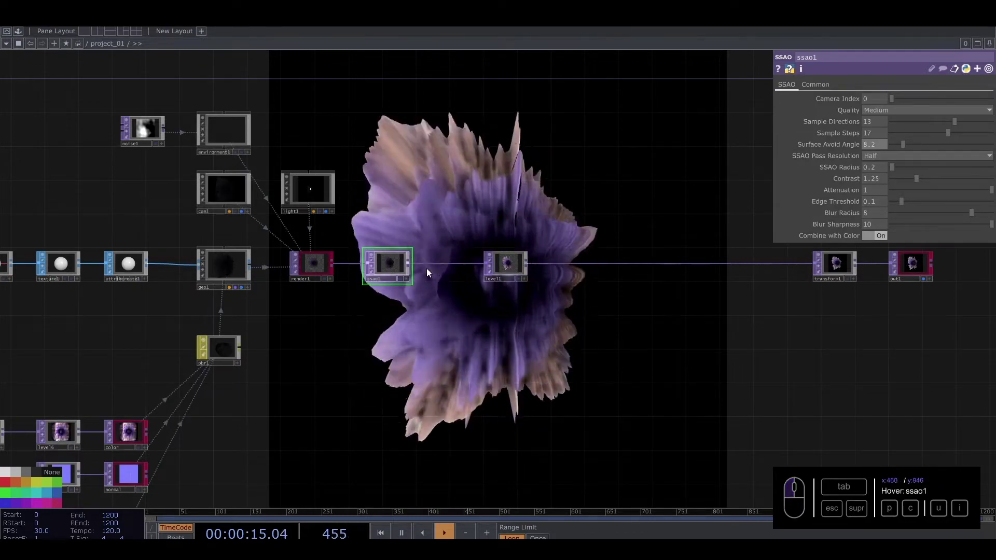
key("Delete")
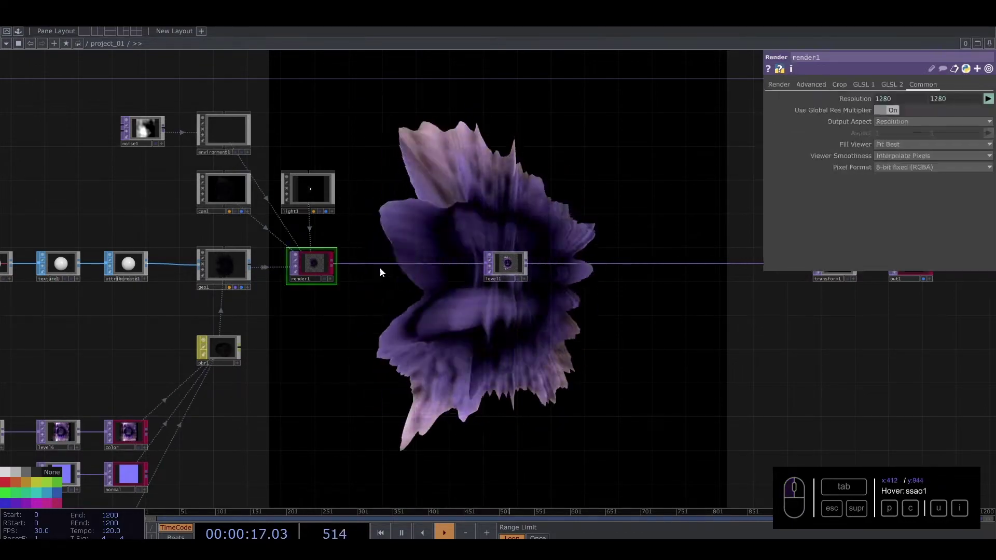
Look over the network from the displaced feedback loop with comp3 and blur2 to the render and output nodes
left_click_drag(351, 360, 635, 303)
left_click_drag(375, 299, 635, 276)
scroll(313, 373, "up", 3)
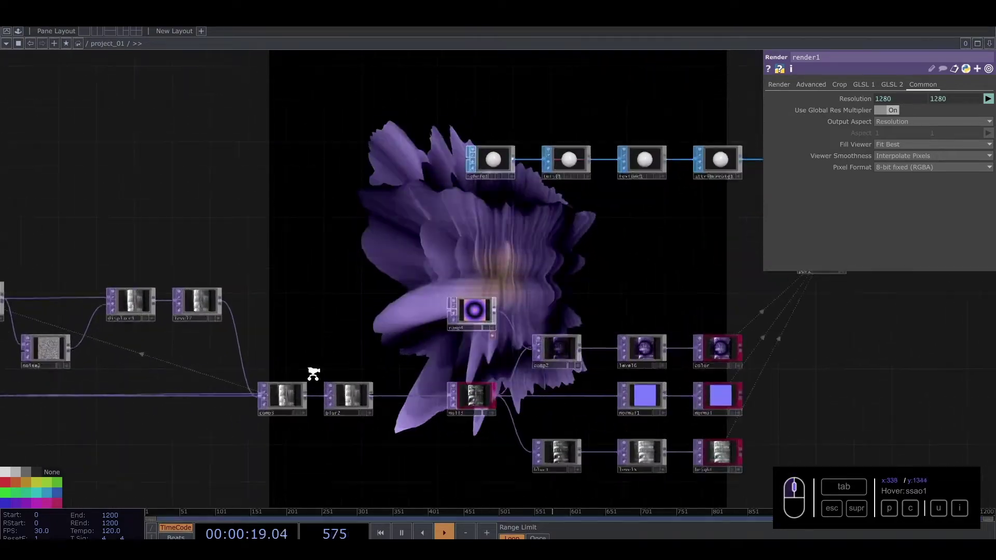
left_click_drag(473, 271, 690, 201)
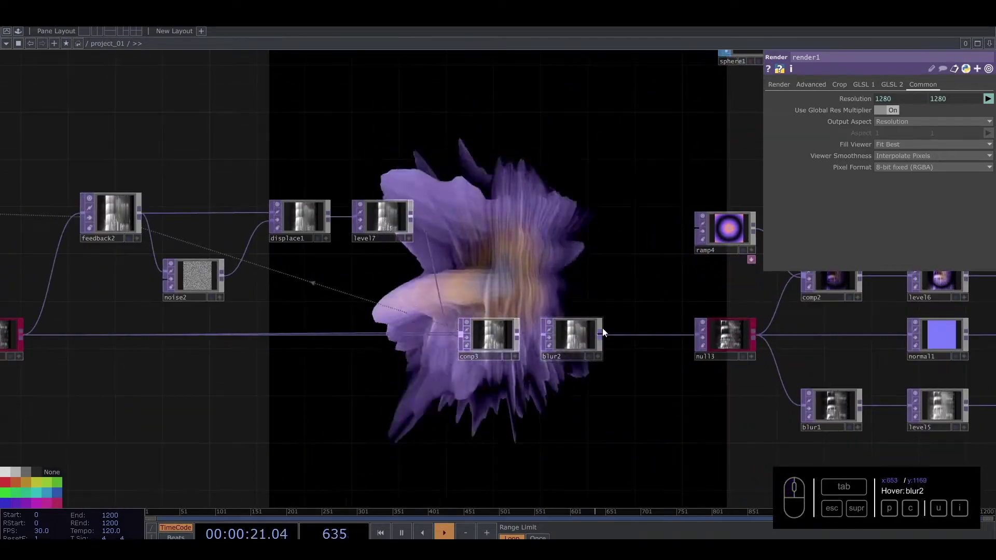
left_click_drag(601, 332, 645, 334)
left_click_drag(569, 274, 637, 314)
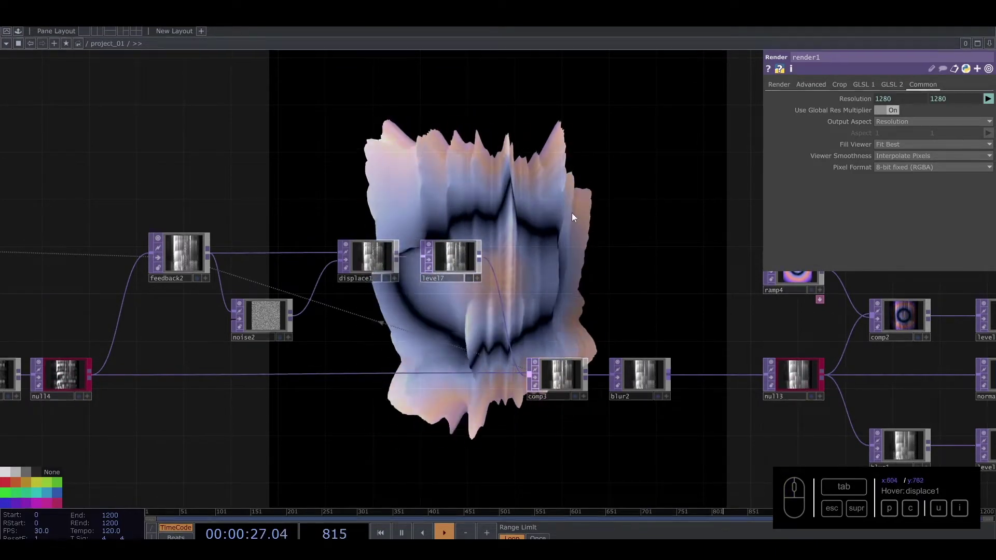
middle_click_drag(375, 183, 278, 179)
left_click_drag(278, 179, 30, 167)
left_click_drag(425, 195, 245, 200)
left_click_drag(347, 260, 111, 301)
left_click_drag(463, 258, 31, 377)
left_click_drag(354, 313, 389, 358)
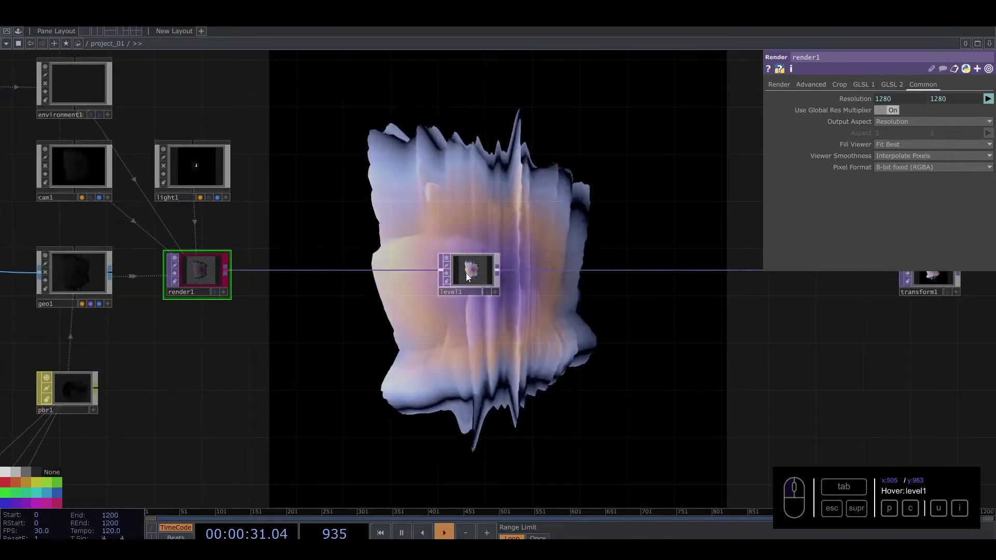
scroll(360, 389, "down", 4)
left_click_drag(301, 391, 349, 400)
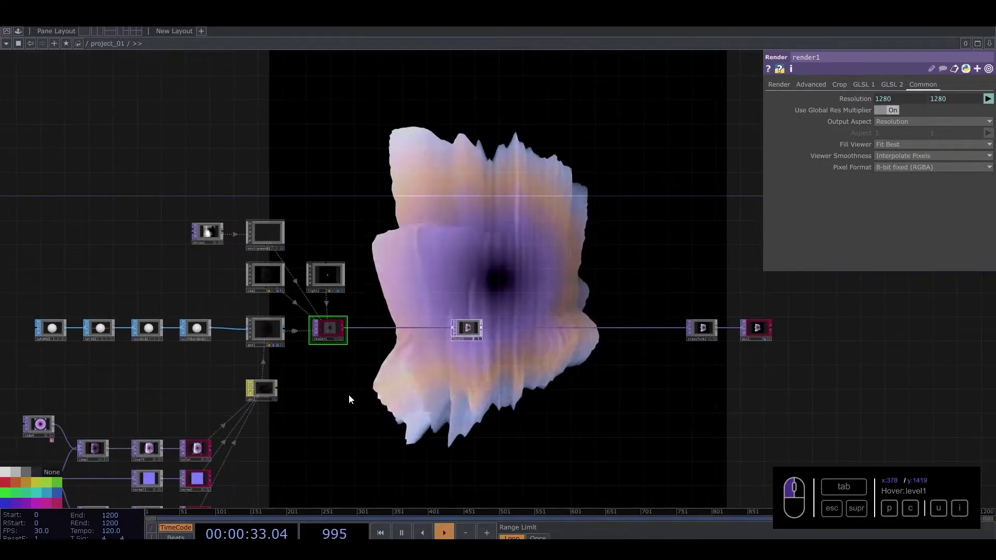
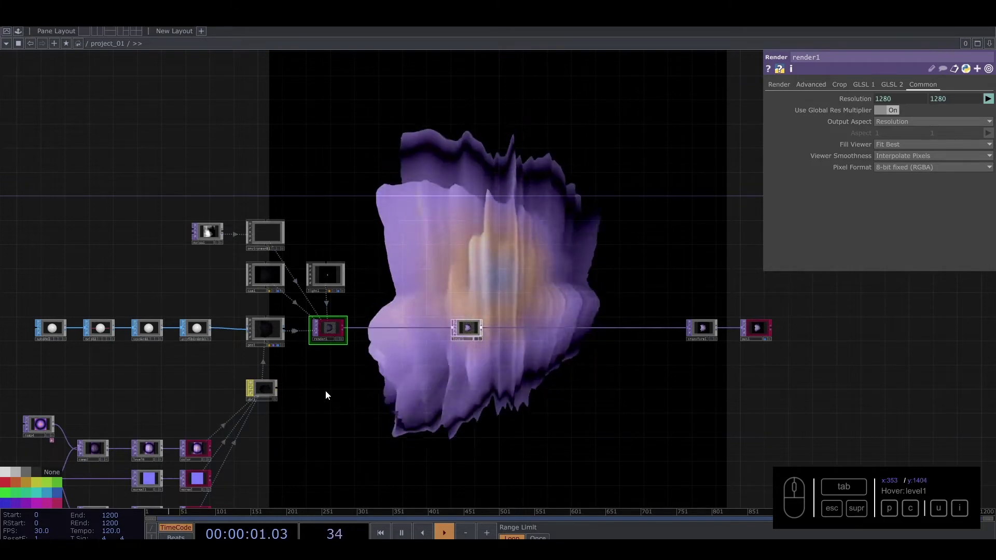
Set twist1 to the Y Axis with a rolloff of 2 and a strength of 192
scroll(98, 351, "up", 4)
left_click_drag(199, 386, 387, 382)
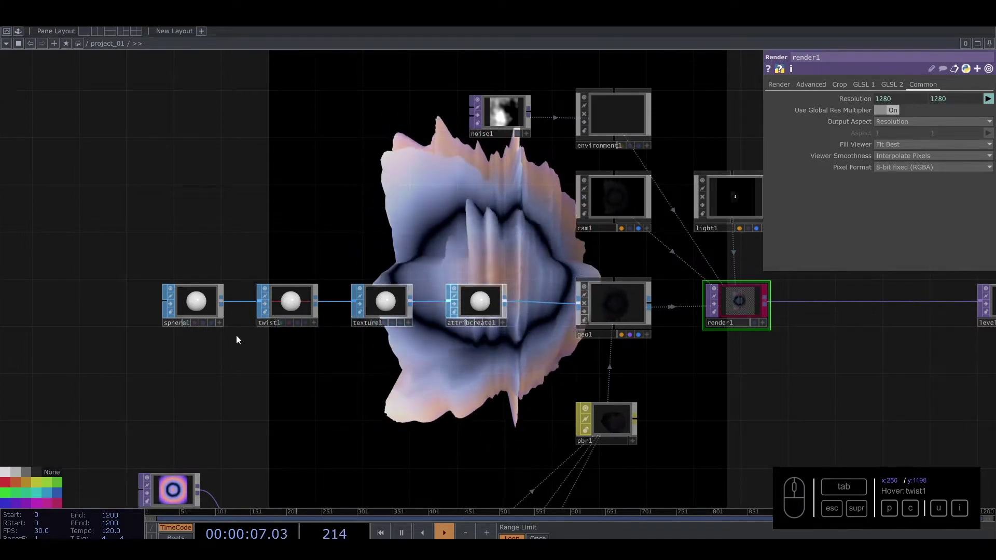
left_click(303, 304)
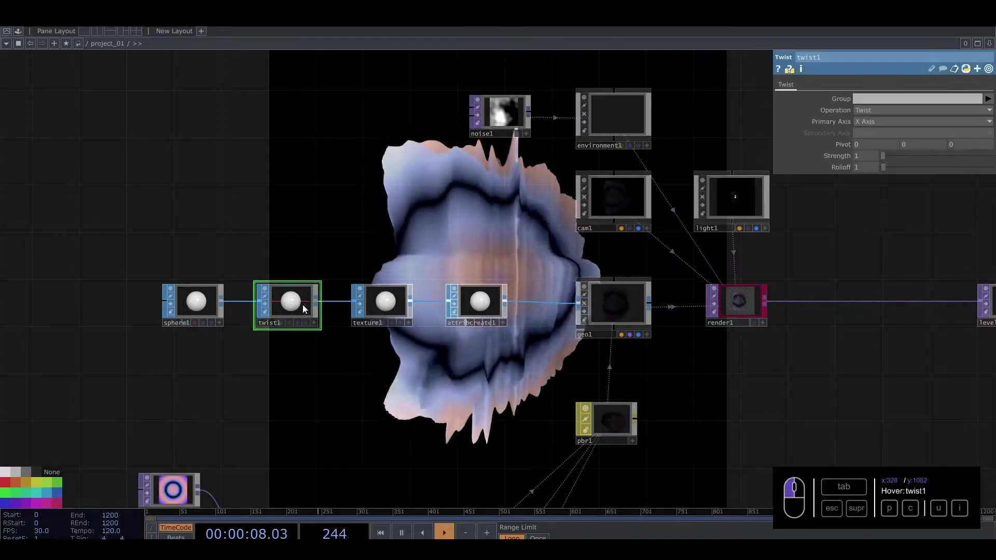
left_click(864, 122)
left_click(865, 144)
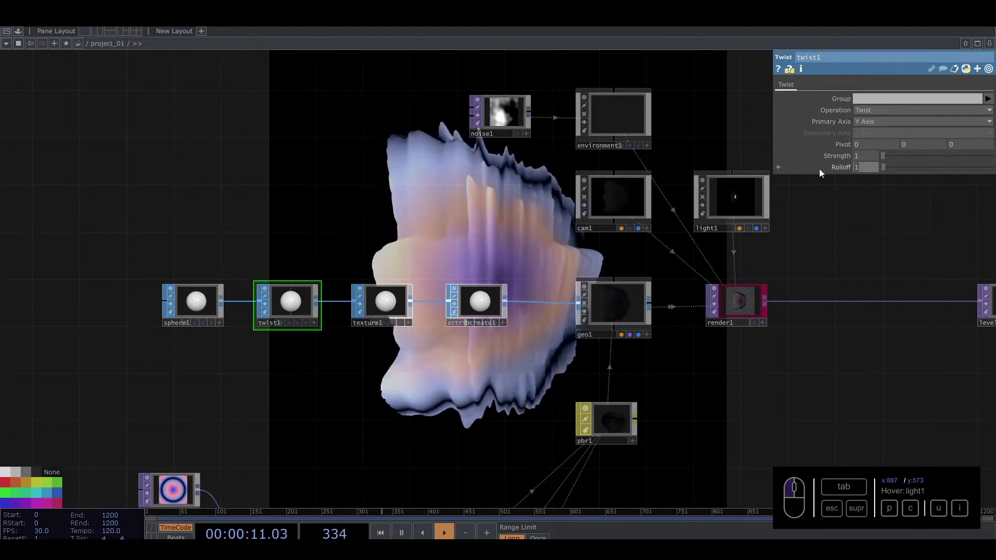
type("2")
left_click_drag(866, 157, 830, 157)
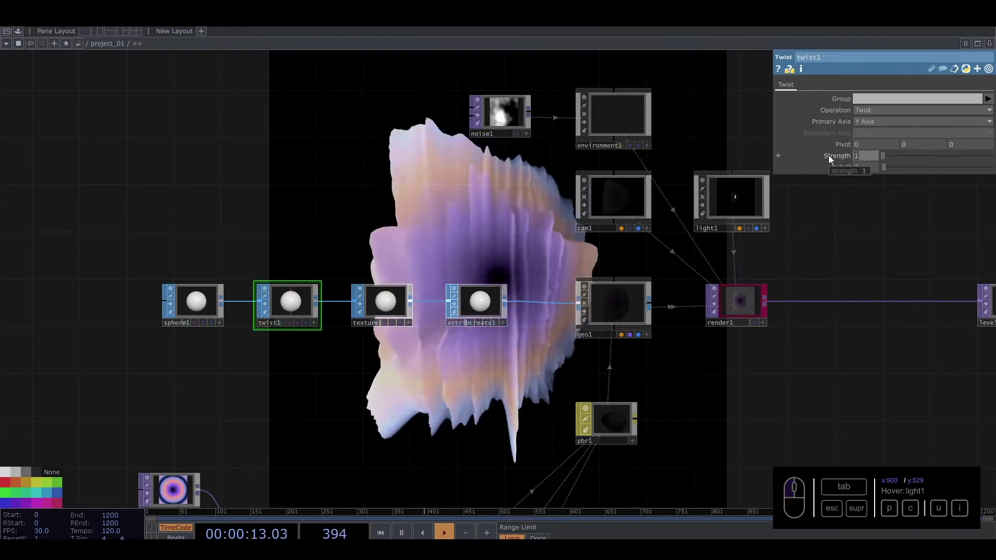
type("192")
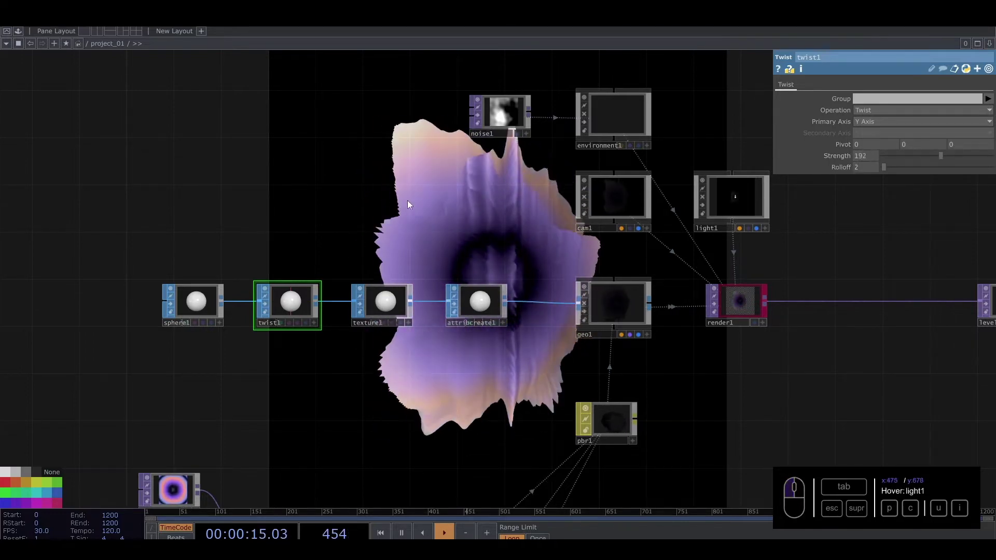
Try the Row & Columns texture type on texture1 and return it to Orthographic
scroll(391, 264, "up", 4)
left_click(491, 369)
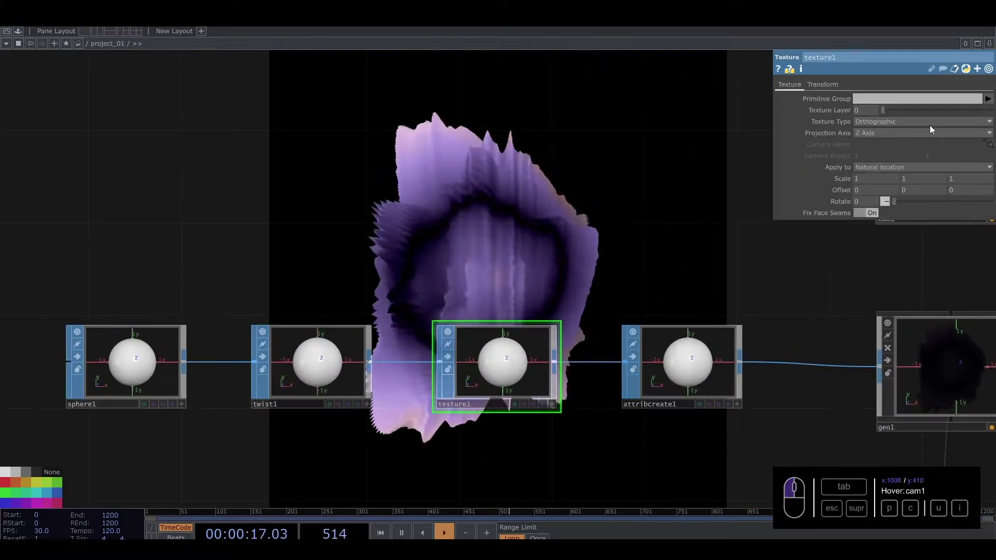
left_click(899, 123)
left_click(886, 188)
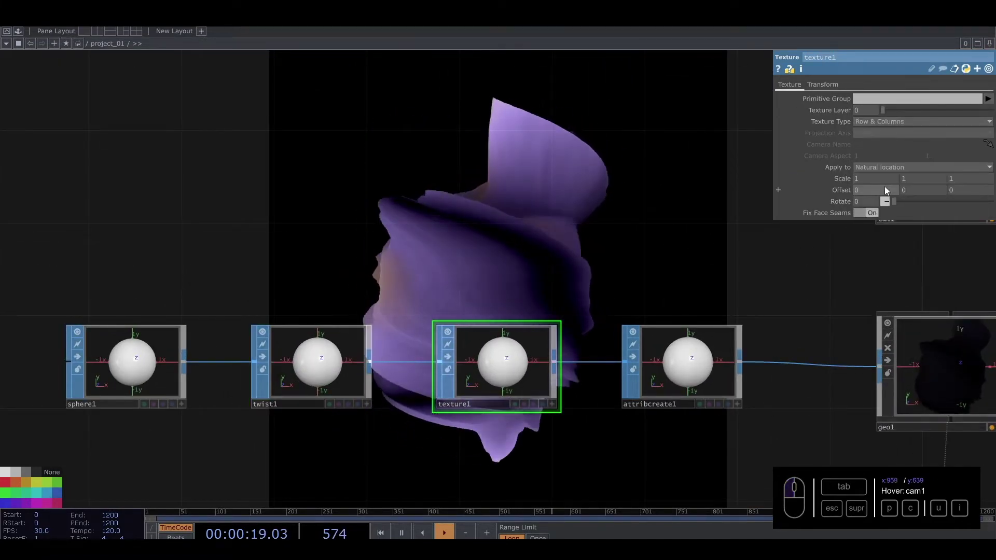
left_click_drag(443, 225, 462, 284)
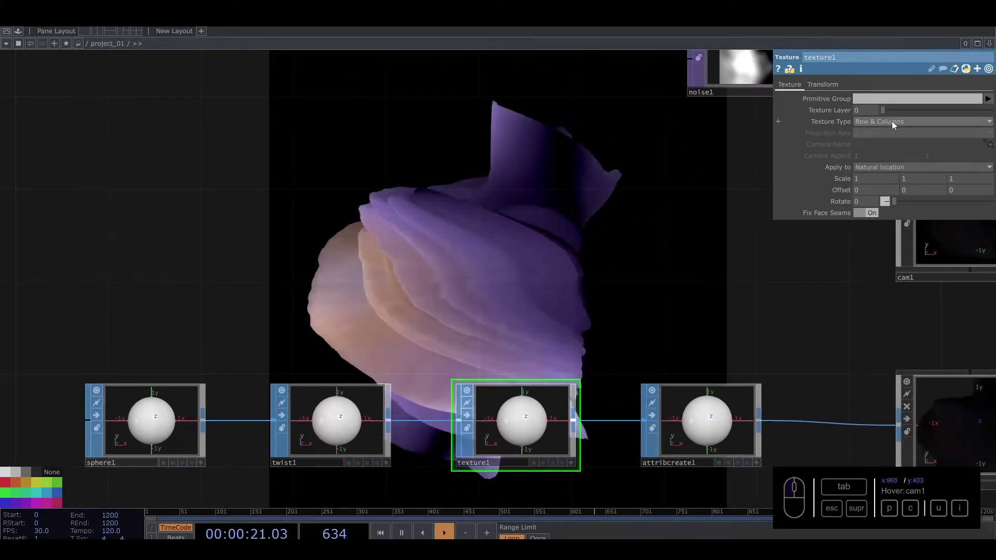
left_click(892, 121)
left_click(565, 403)
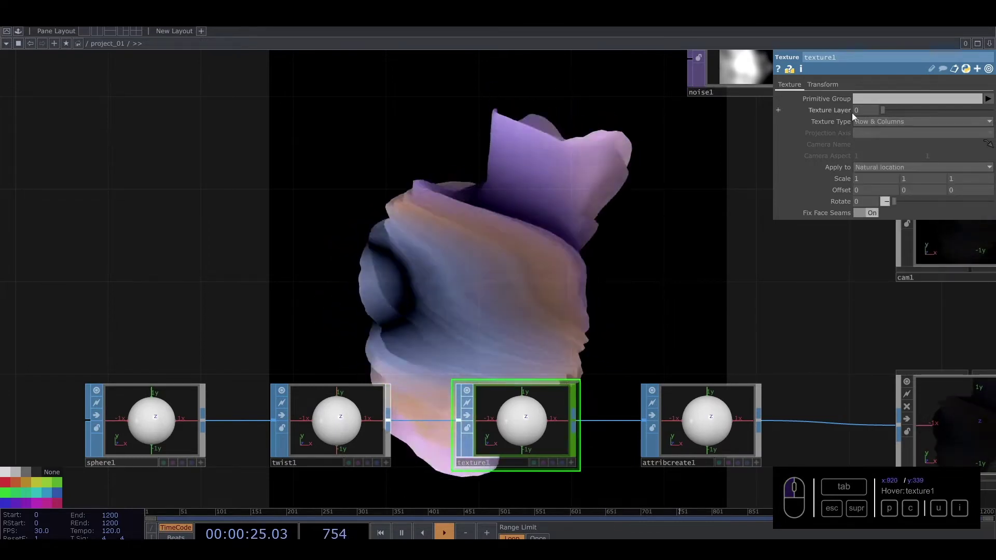
left_click(866, 123)
left_click(864, 129)
Try the XYZ Position, Equirectangular Inside, Equirectangular Outside and Cylindrical texture types on texture1
left_click(875, 121)
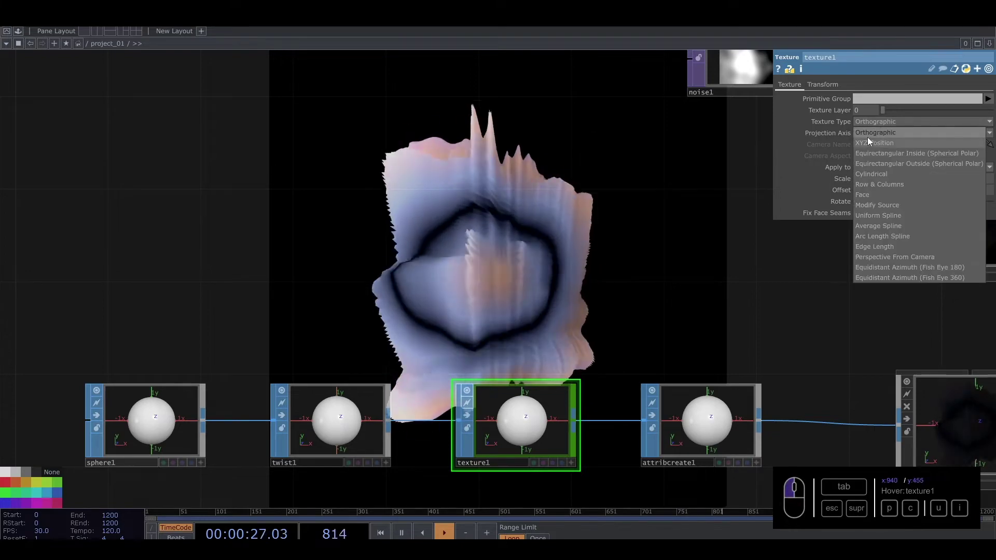
left_click(867, 138)
left_click(883, 120)
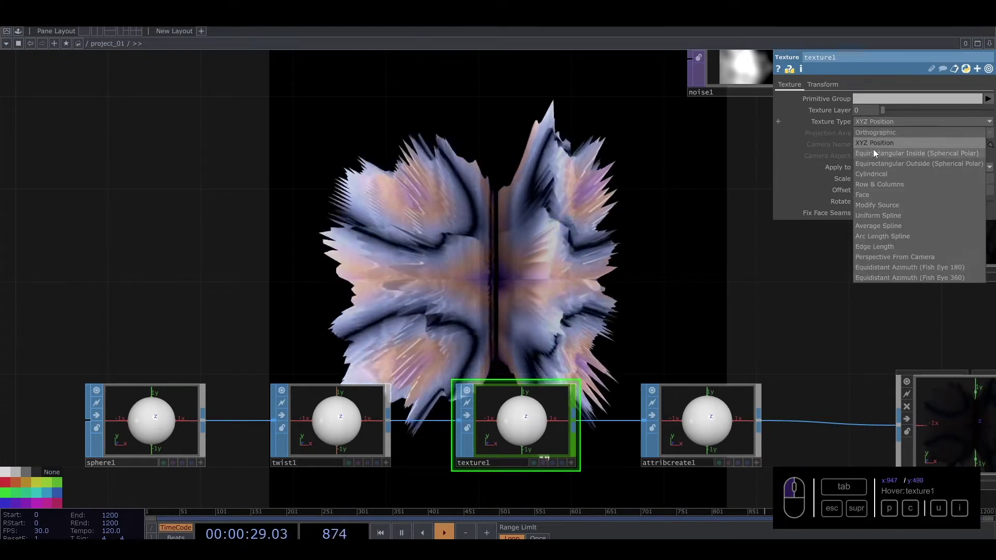
left_click(874, 153)
left_click(889, 122)
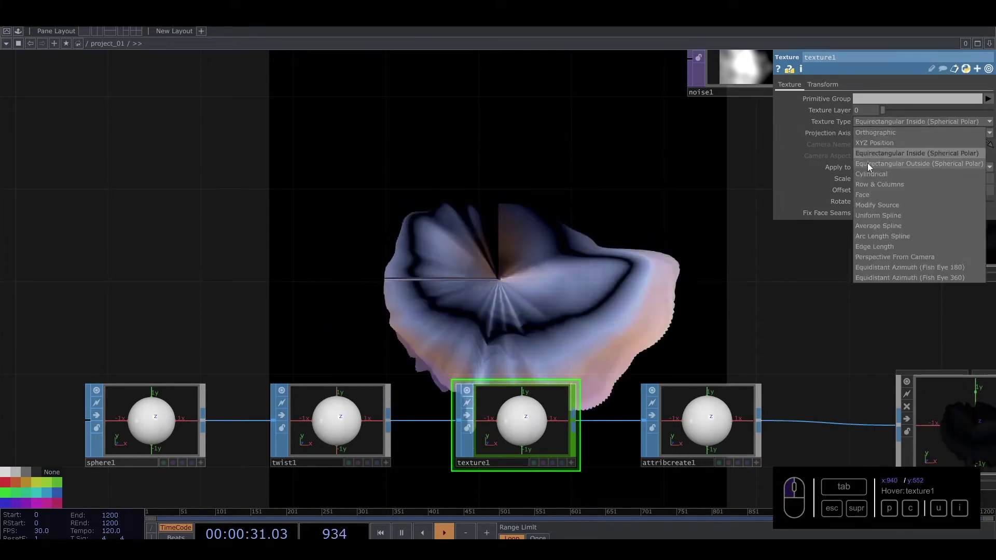
left_click(868, 163)
left_click(882, 119)
left_click(871, 173)
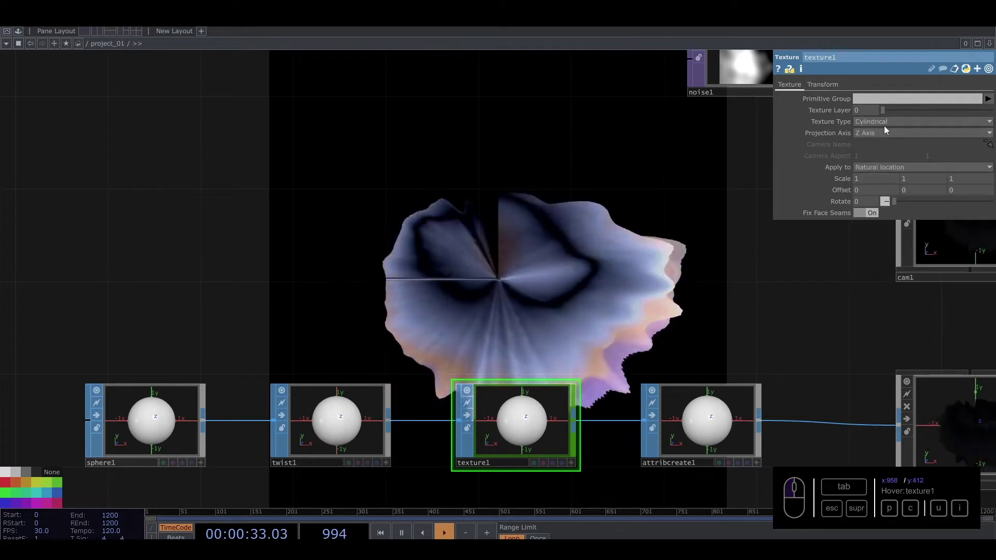
Set texture1's texture type to Row & Columns
left_click(885, 125)
left_click(885, 125)
left_click(879, 124)
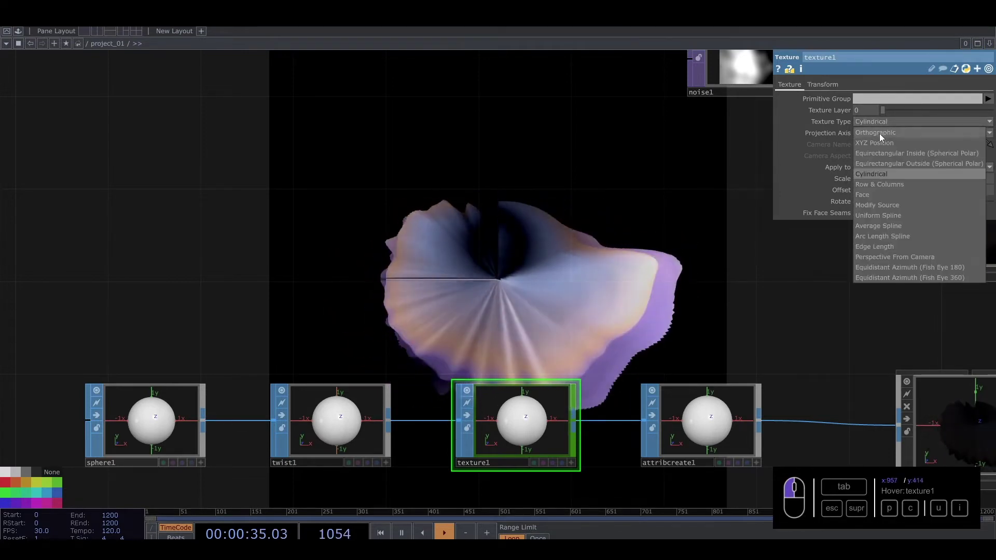
left_click(866, 185)
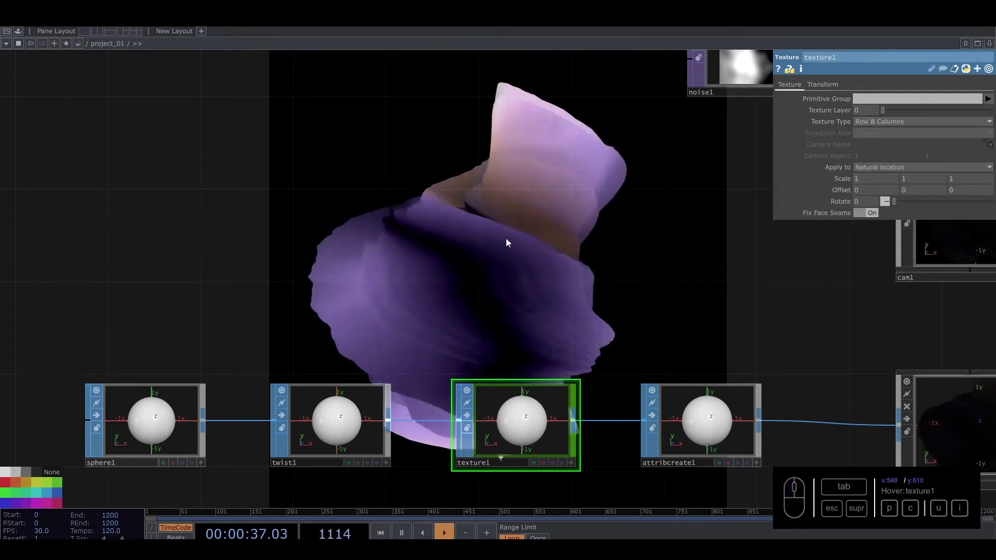
Look over the whole network and highlight the chain of nodes feeding the pbr1 material
scroll(507, 243, "down", 8)
left_click_drag(508, 285, 311, 264)
left_click_drag(402, 177, 359, 205)
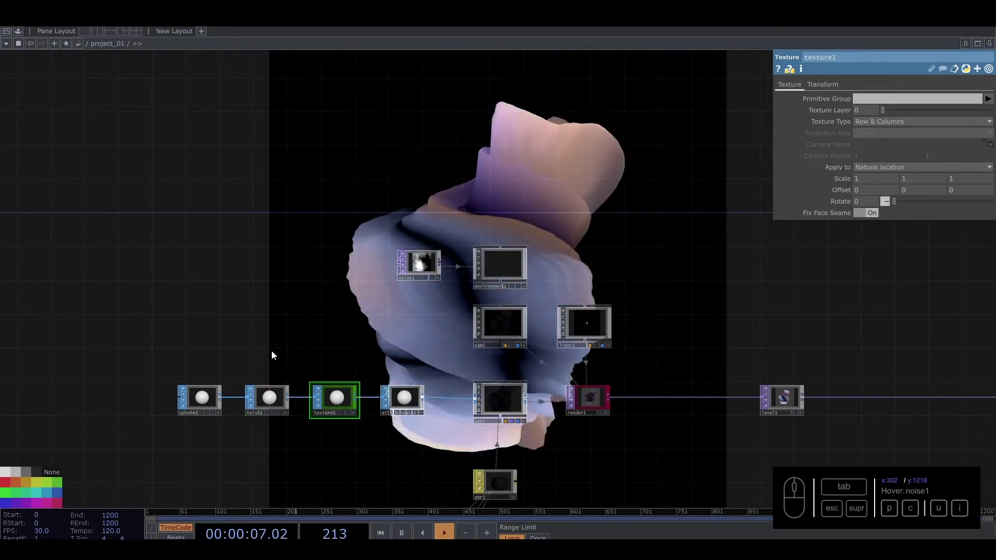
scroll(273, 356, "down", 5)
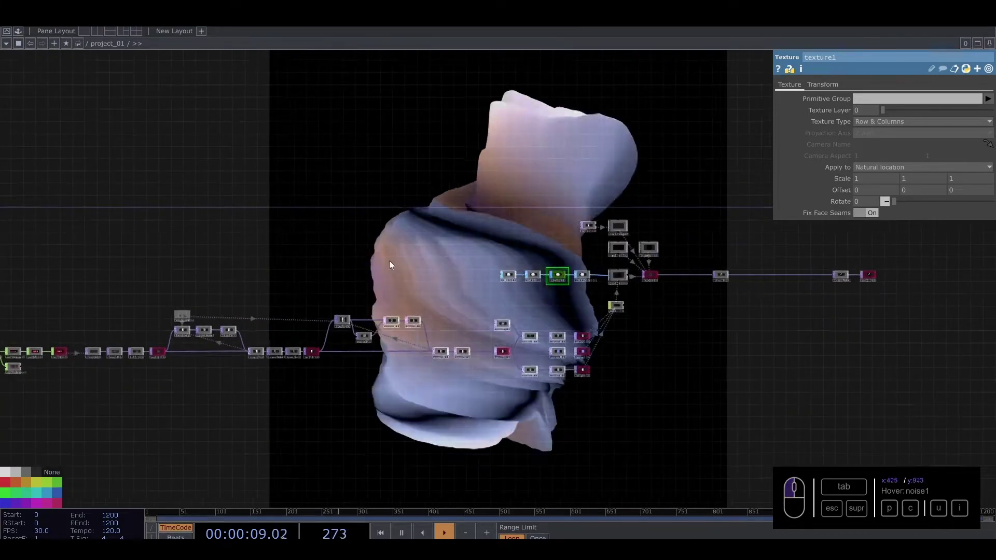
left_click_drag(389, 261, 489, 264)
right_click_drag(733, 401, 47, 315)
left_click_drag(386, 239, 309, 244)
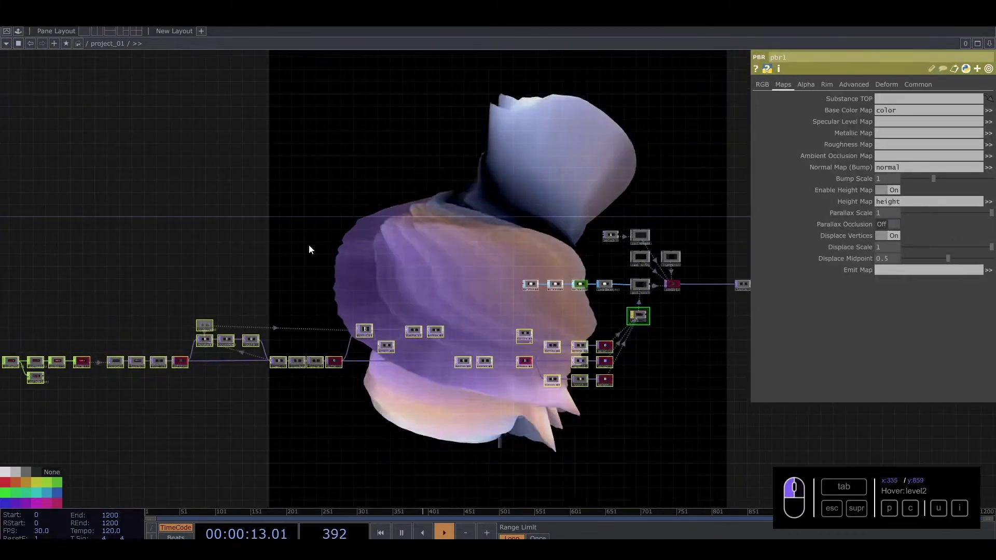
Examine the two feedback loops, the color, normal and height branches, and the render chain through to out1
scroll(358, 345, "up", 5)
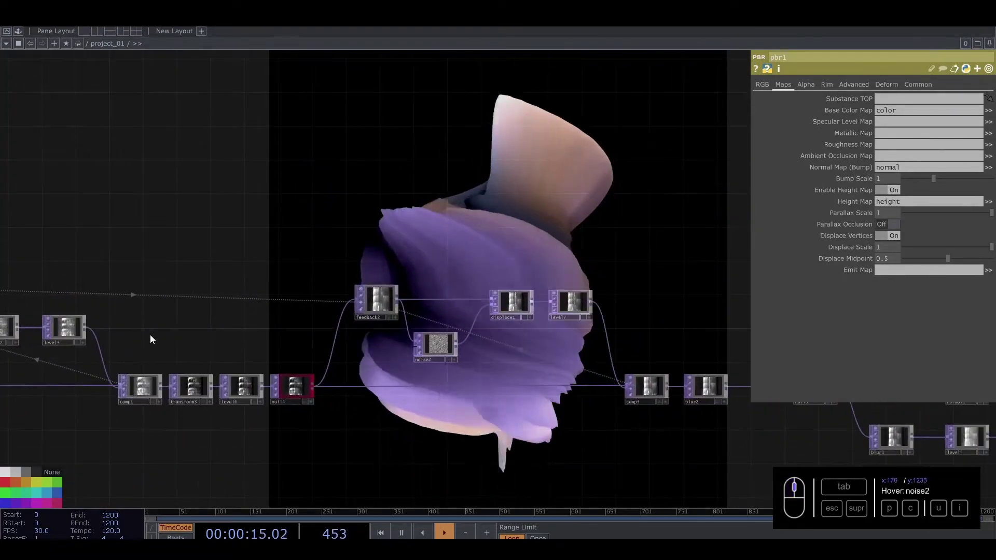
left_click_drag(150, 339, 436, 342)
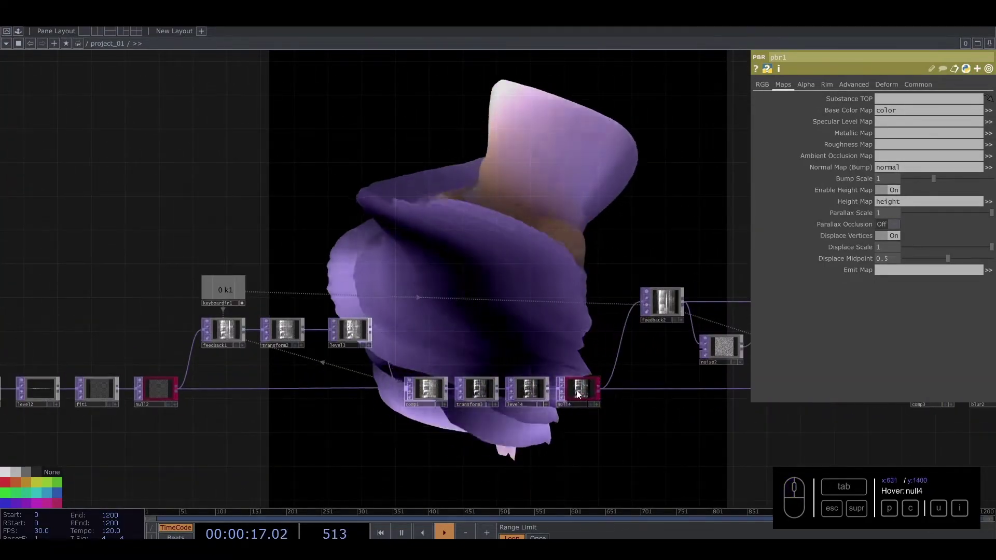
left_click_drag(657, 443, 334, 412)
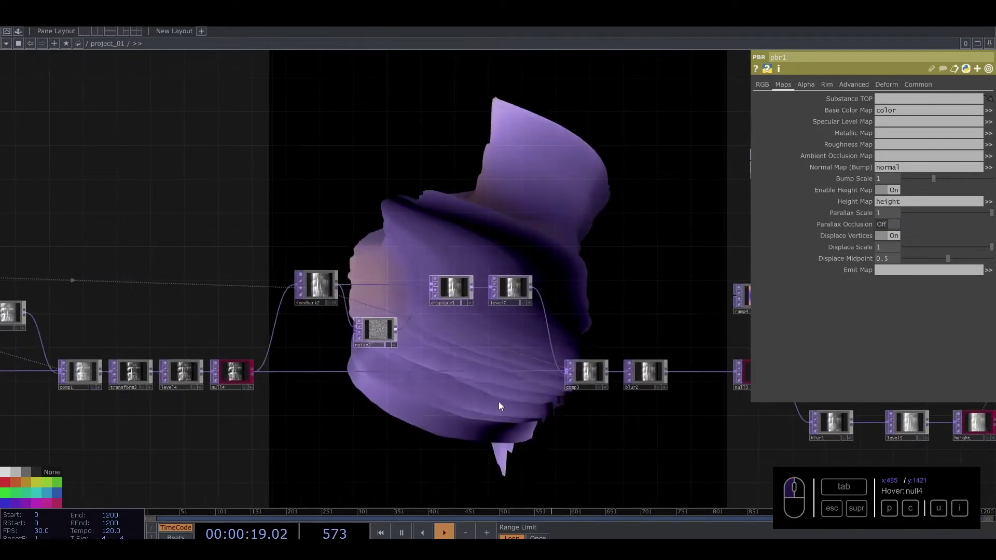
right_click_drag(669, 431, 310, 253)
left_click_drag(391, 232, 104, 226)
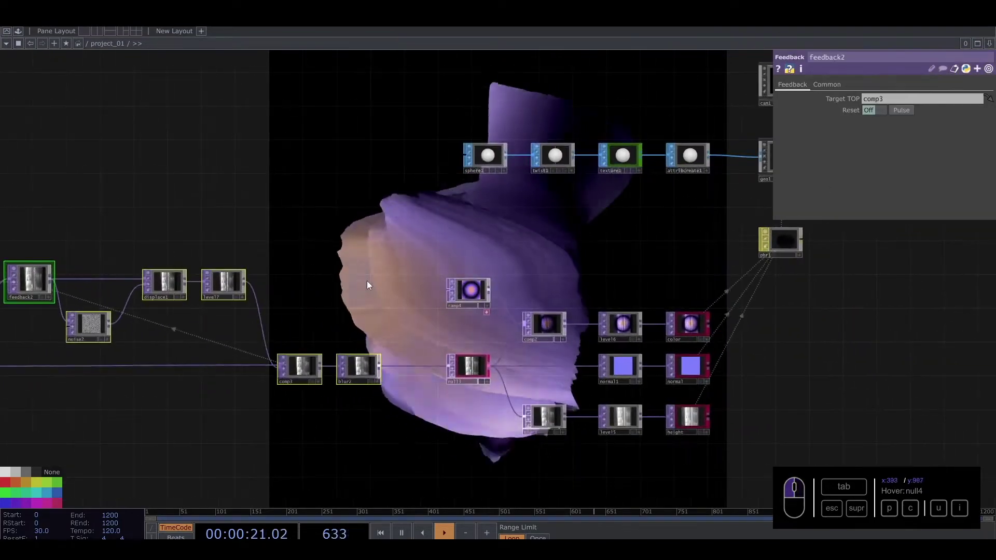
left_click_drag(393, 238, 291, 254)
left_click_drag(460, 266, 318, 291)
left_click_drag(441, 262, 356, 322)
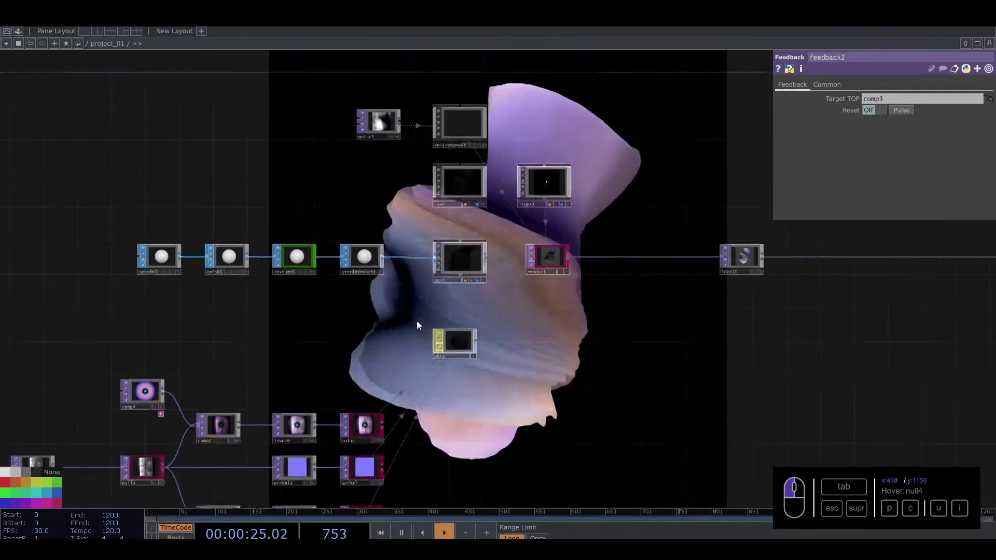
left_click_drag(424, 315, 291, 344)
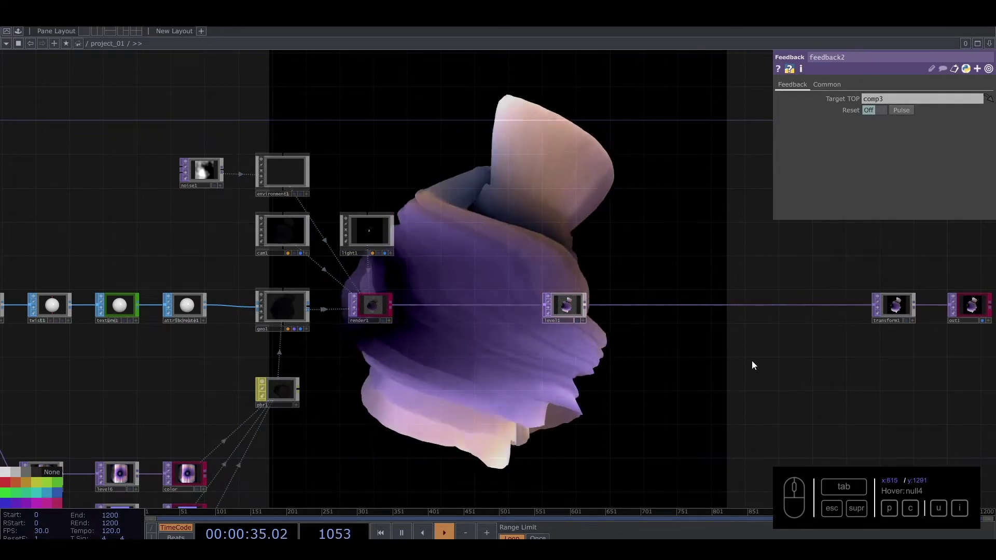
left_click_drag(753, 364, 676, 364)
Move level1 close to render1 and set its Brightness 1 to 1.68
left_click_drag(483, 304, 365, 306)
left_click(875, 132)
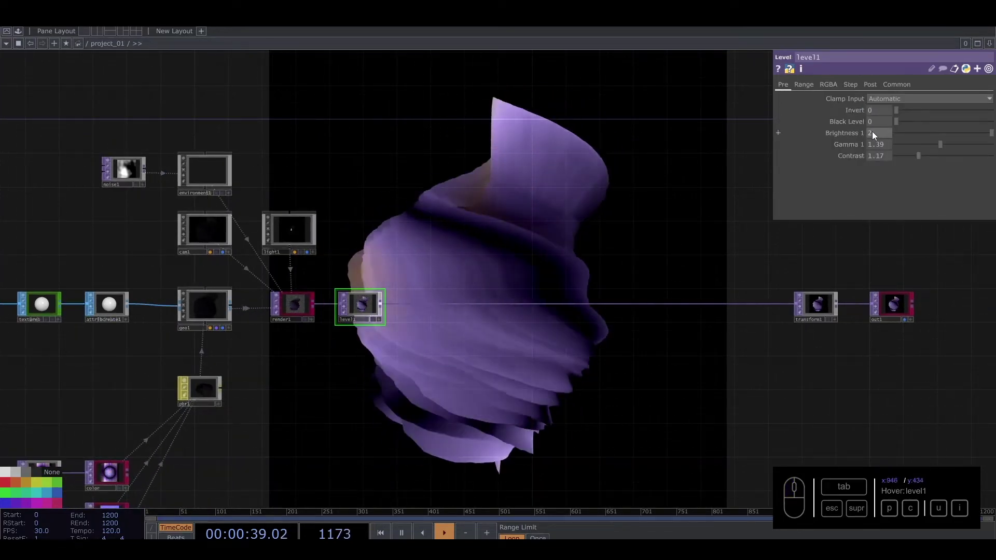
type("1.68")
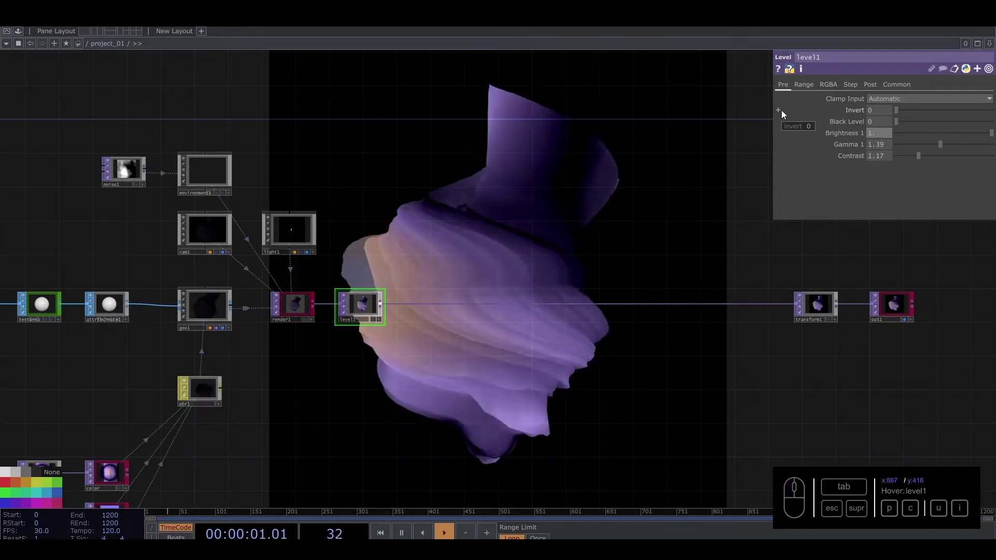
key("Return")
Set level1's Gamma 1 to 1.41 and raise its contrast to about 2.81
left_click_drag(502, 224, 577, 221)
scroll(461, 258, "up", 4)
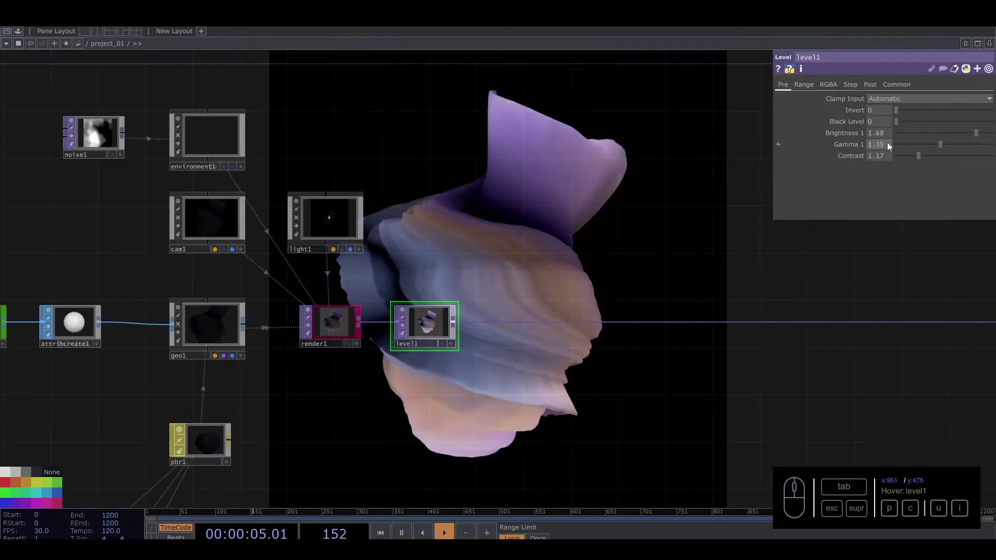
type("1.41")
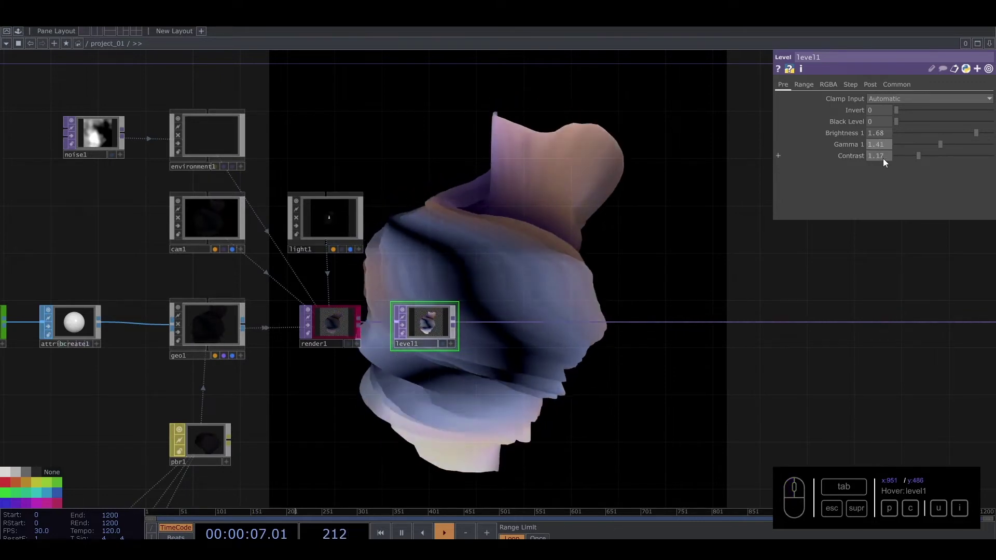
left_click_drag(888, 155, 834, 153)
left_click_drag(917, 155, 954, 158)
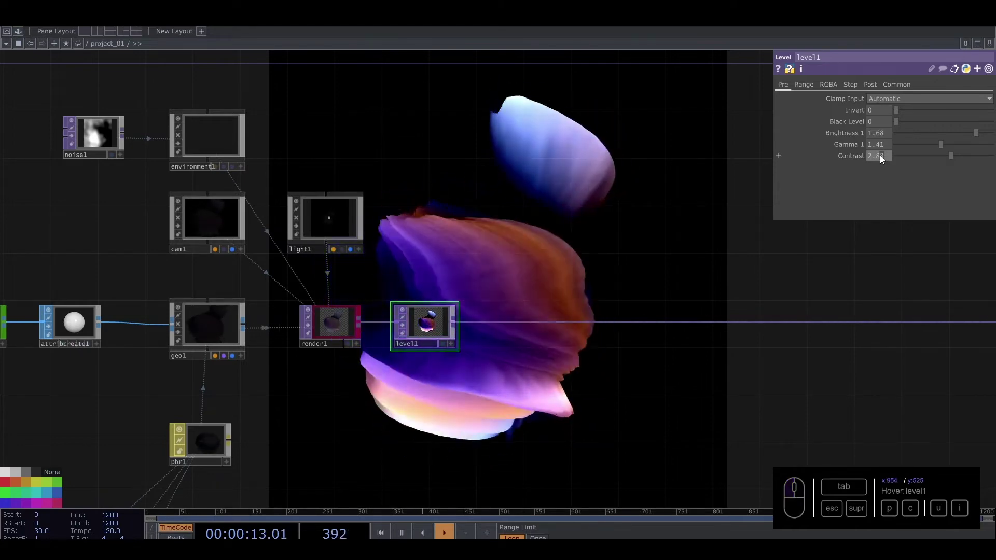
Branch an Edge TOP off level1's output and place it above the main wire
left_click_drag(605, 280, 564, 246)
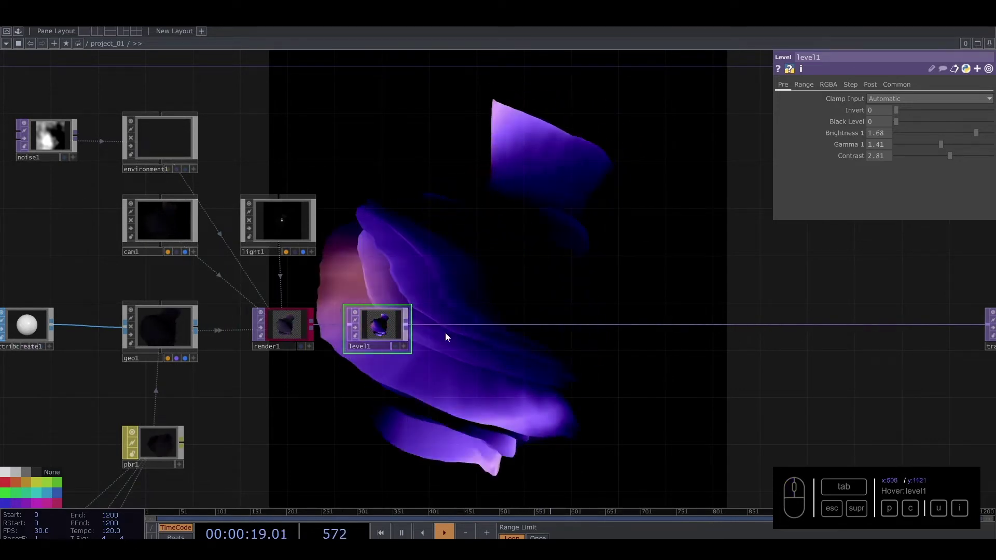
left_click_drag(407, 323, 481, 250)
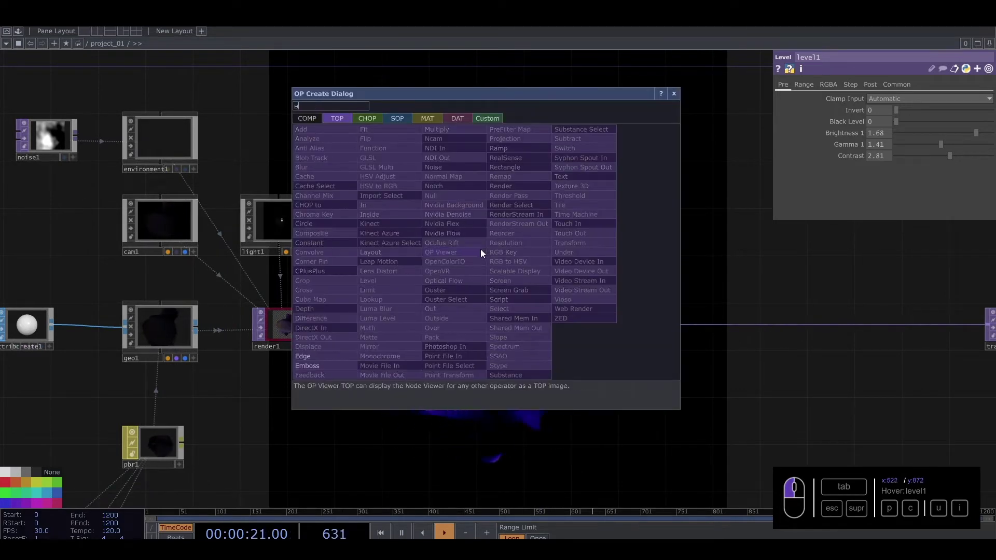
left_click(301, 355)
left_click(503, 250)
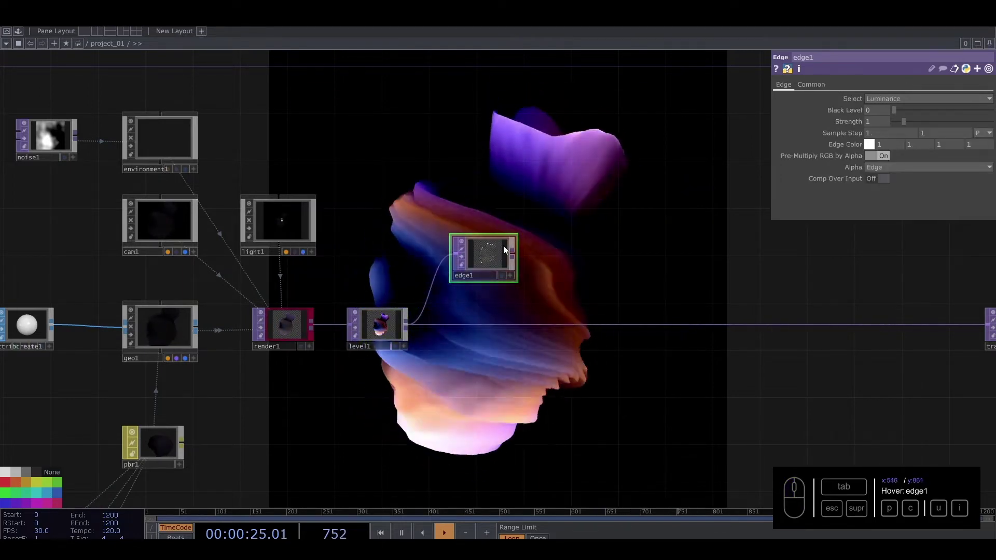
Set edge1's strength to 10 and its edge color to yellow with hue 50 and saturation 1
scroll(514, 252, "up", 3)
scroll(508, 258, "up", 6)
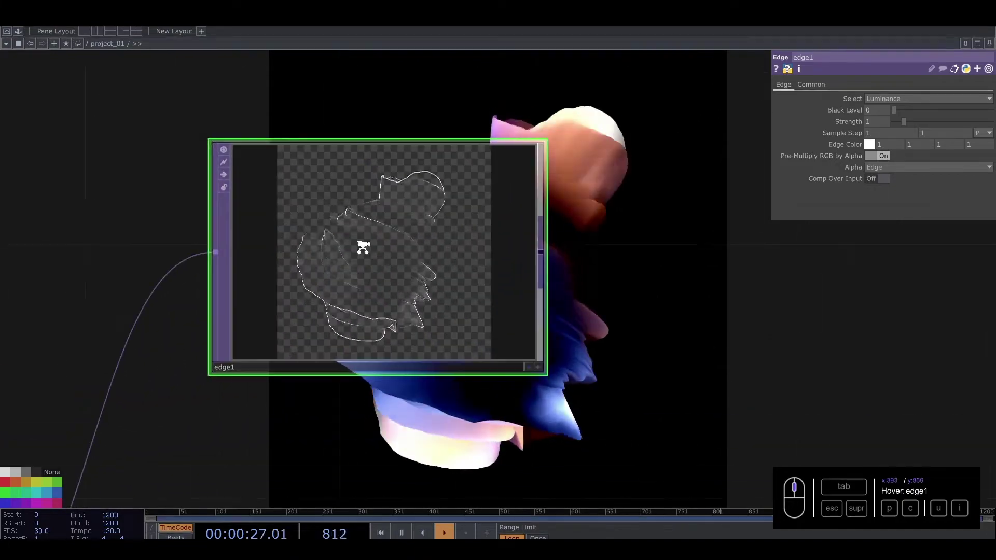
left_click_drag(904, 122, 992, 122)
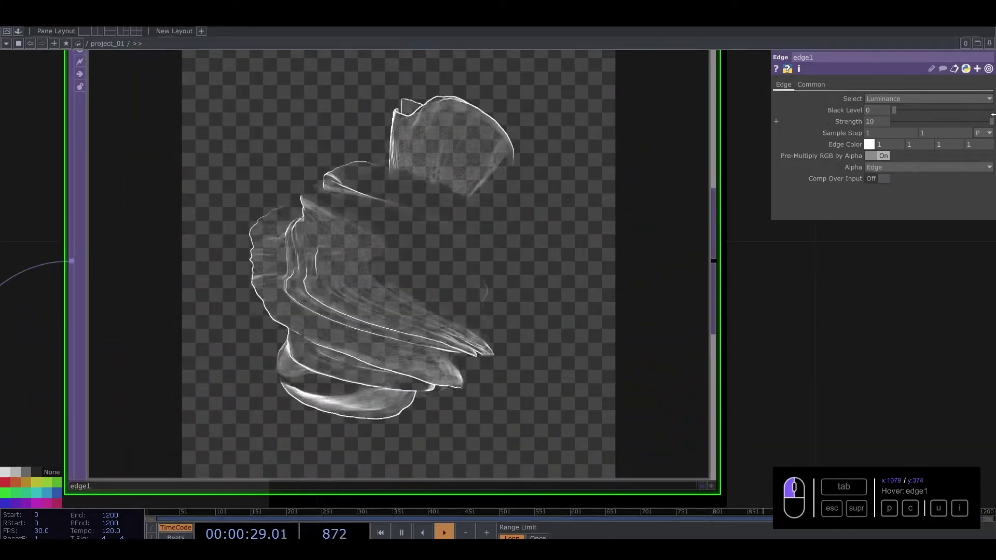
left_click(869, 144)
left_click_drag(851, 162, 953, 162)
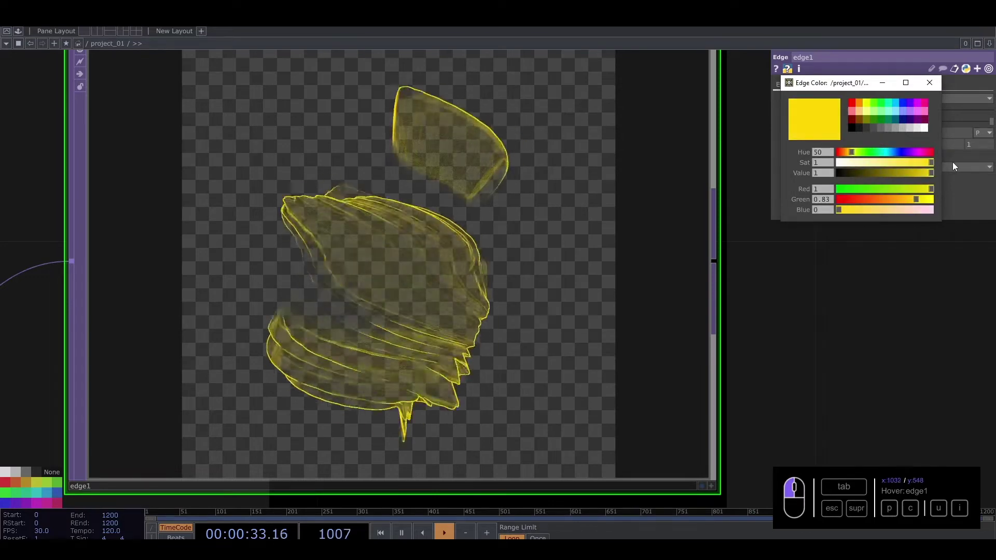
left_click(930, 83)
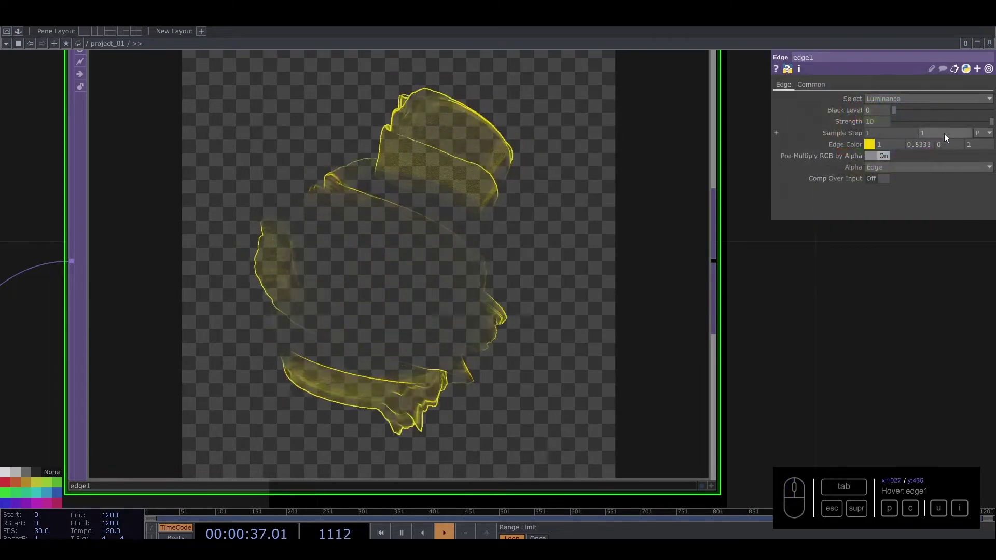
Add a Level TOP after edge1, connected to its output
scroll(535, 282, "down", 5)
left_click_drag(661, 336, 422, 244)
left_click_drag(359, 193, 468, 195)
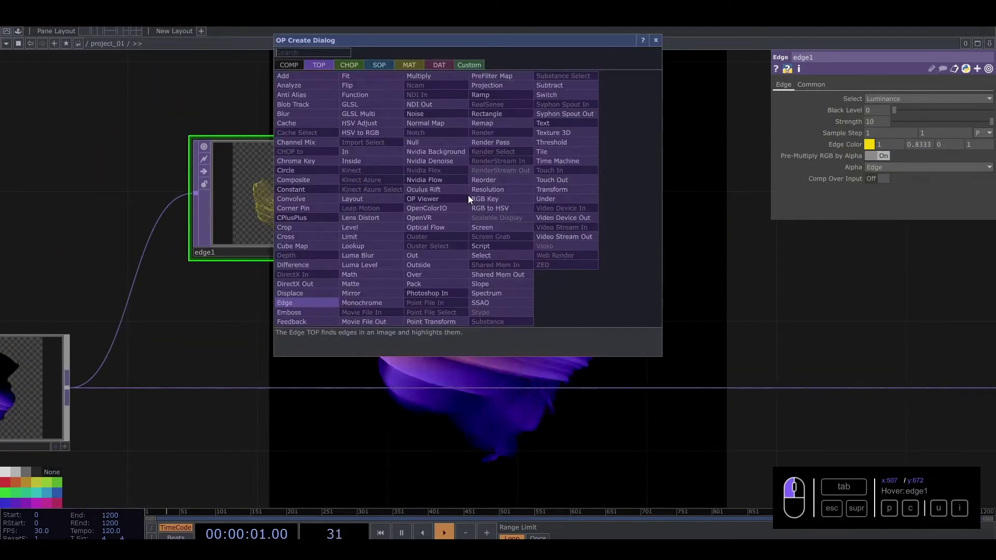
type("leve")
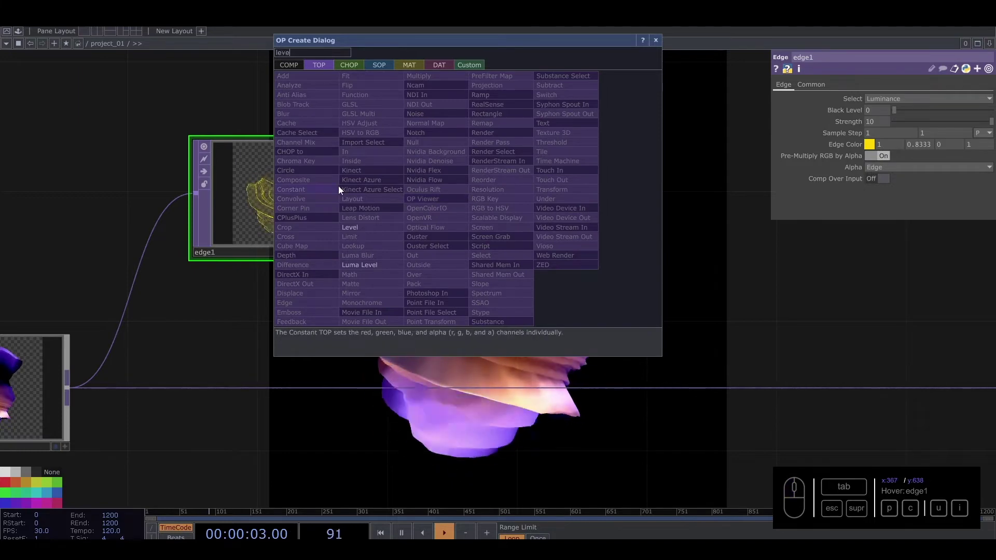
left_click(363, 229)
left_click(500, 195)
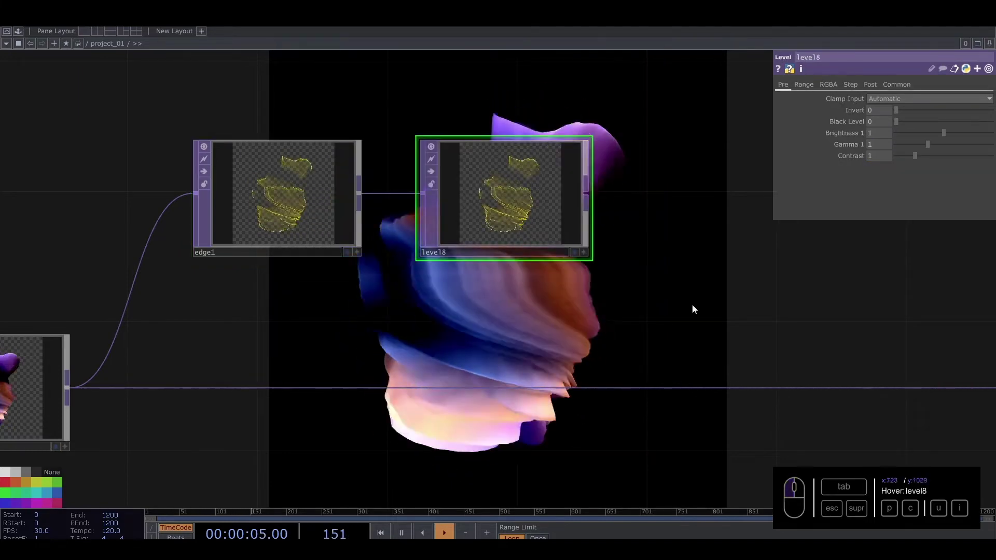
Insert a Composite TOP into the wire running from level1 to transform1
left_click_drag(726, 392, 584, 351)
right_click(581, 347)
left_click(608, 336)
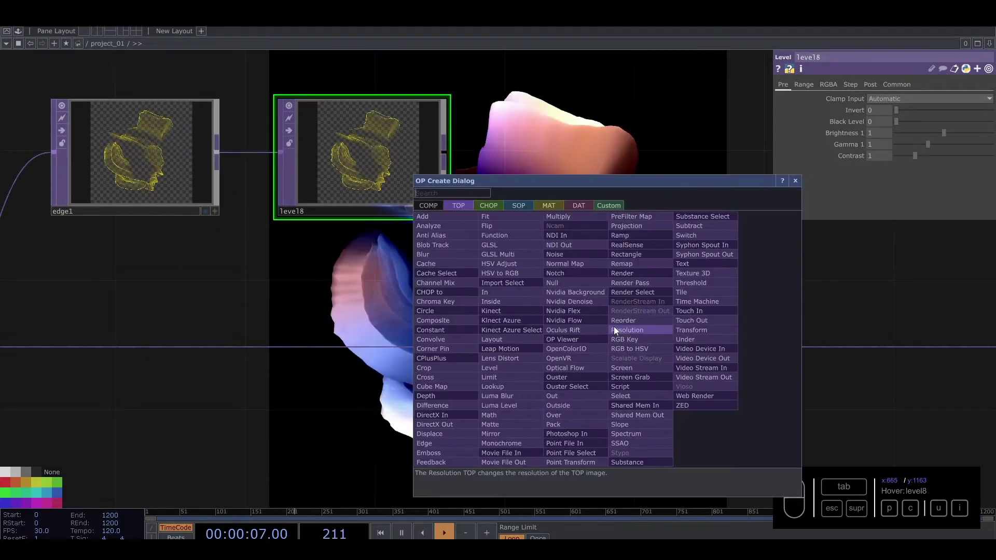
type("com")
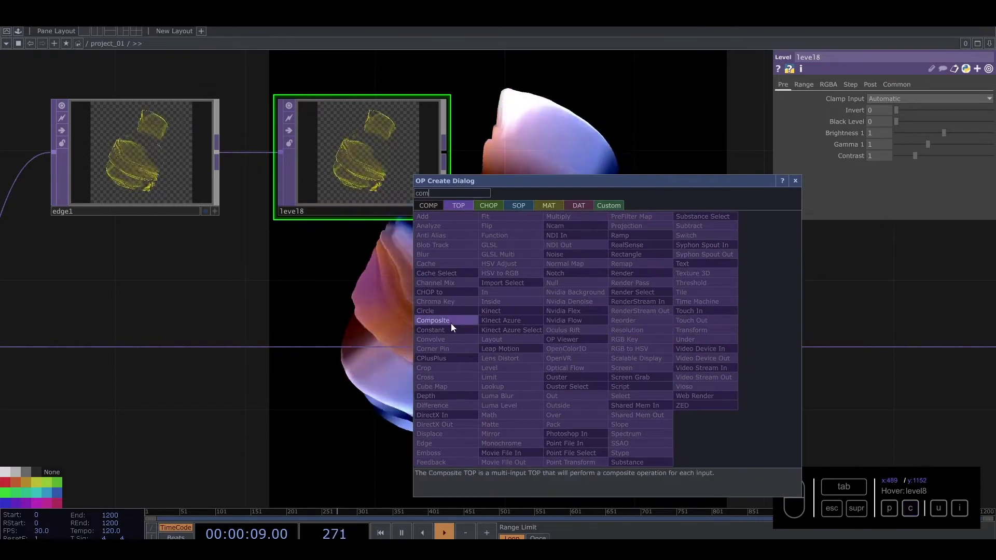
left_click(450, 322)
left_click(643, 349)
Try edge1's Comp Over Input option, and switch it back off
left_click_drag(513, 244, 661, 295)
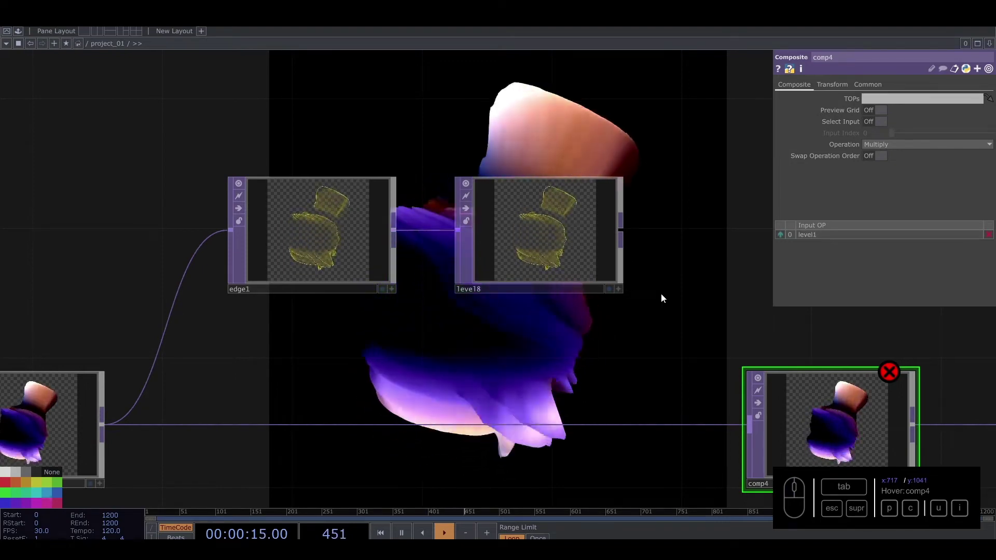
scroll(295, 216, "up", 4)
left_click_drag(227, 88, 298, 103)
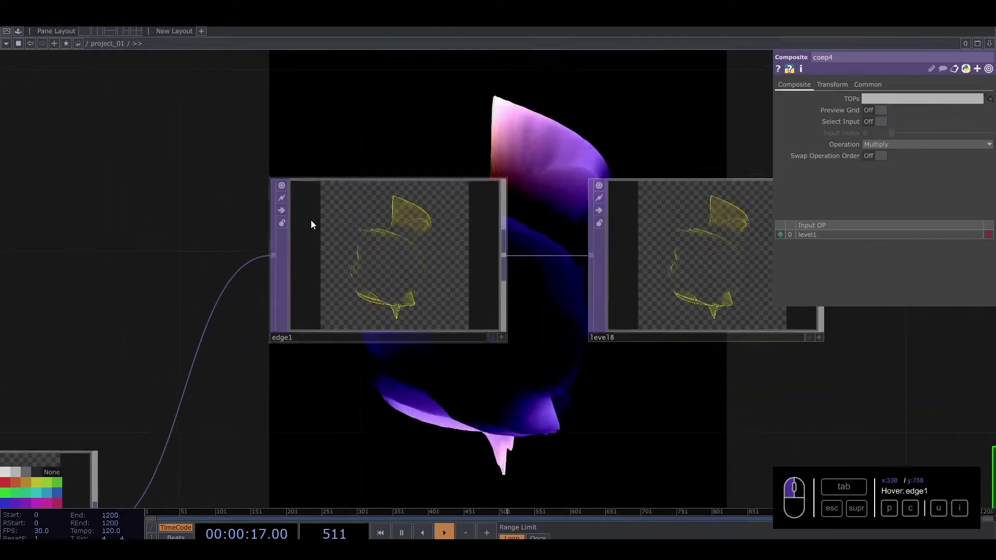
scroll(311, 222, "up", 4)
left_click(407, 242)
left_click_drag(544, 98, 534, 88)
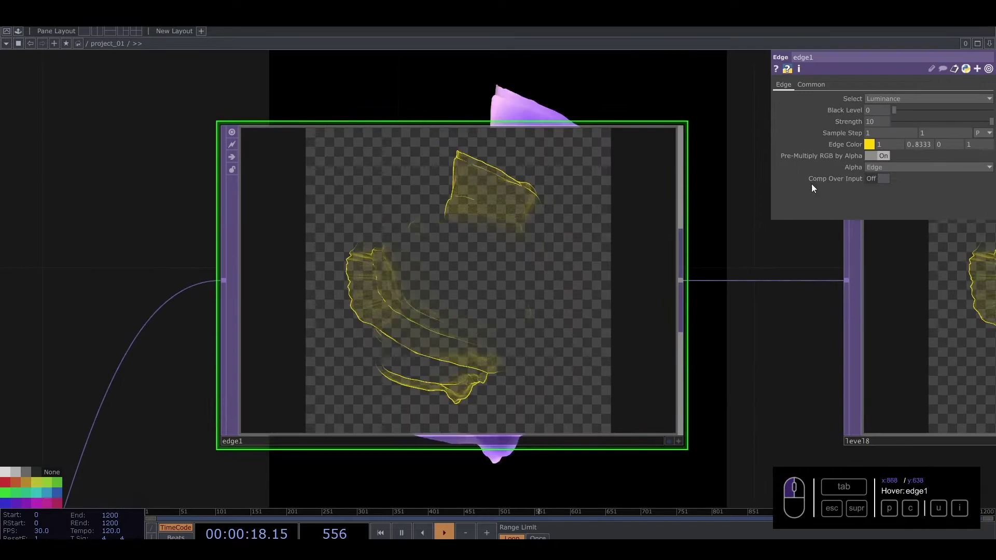
left_click(882, 179)
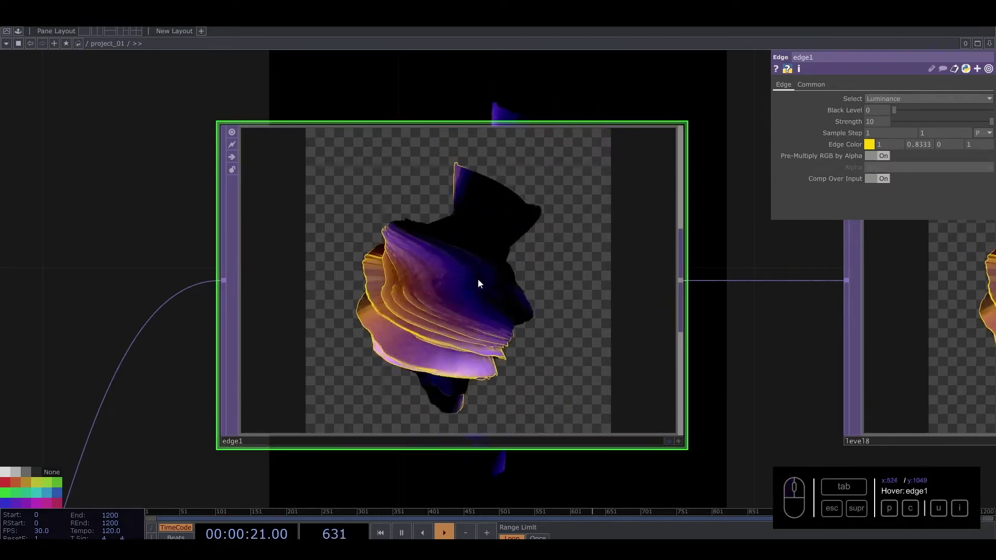
left_click(882, 179)
scroll(597, 233, "down", 5)
left_click_drag(582, 260, 508, 173)
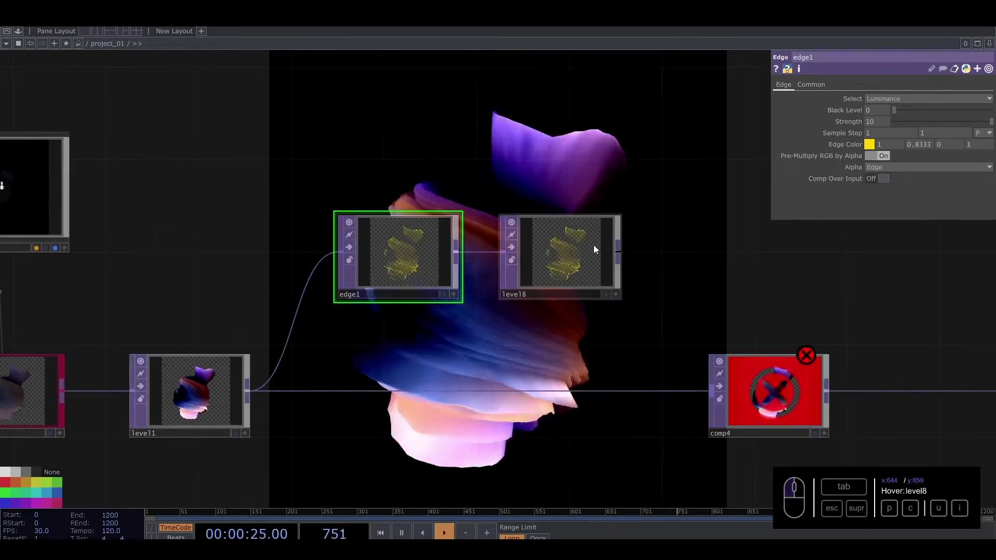
Try a lower post opacity on level8, and return it to 1
left_click(593, 245)
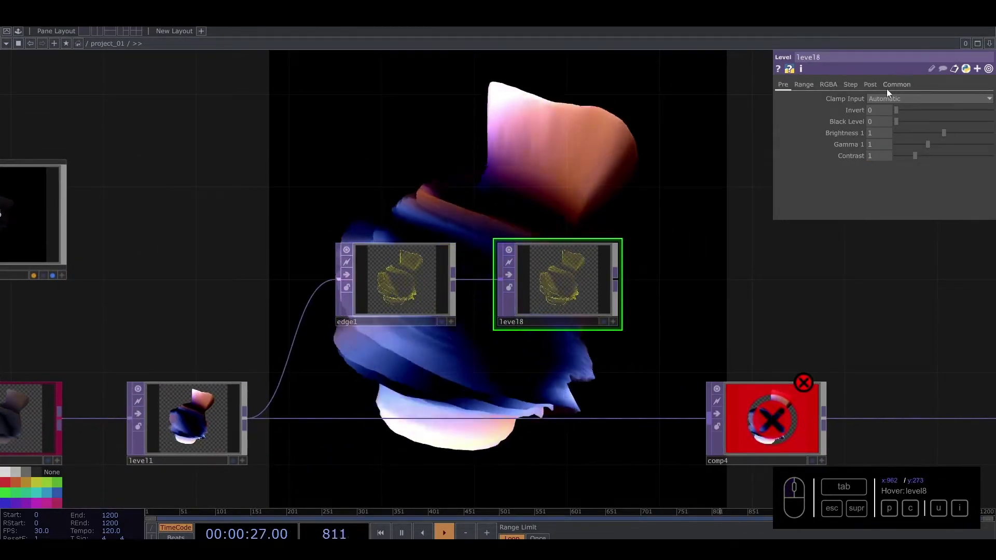
left_click(877, 85)
left_click(941, 111)
left_click_drag(939, 114, 994, 120)
Connect level8's output to comp4 as its second input and set comp4's operation to Add
left_click_drag(690, 344, 570, 292)
left_click(652, 359)
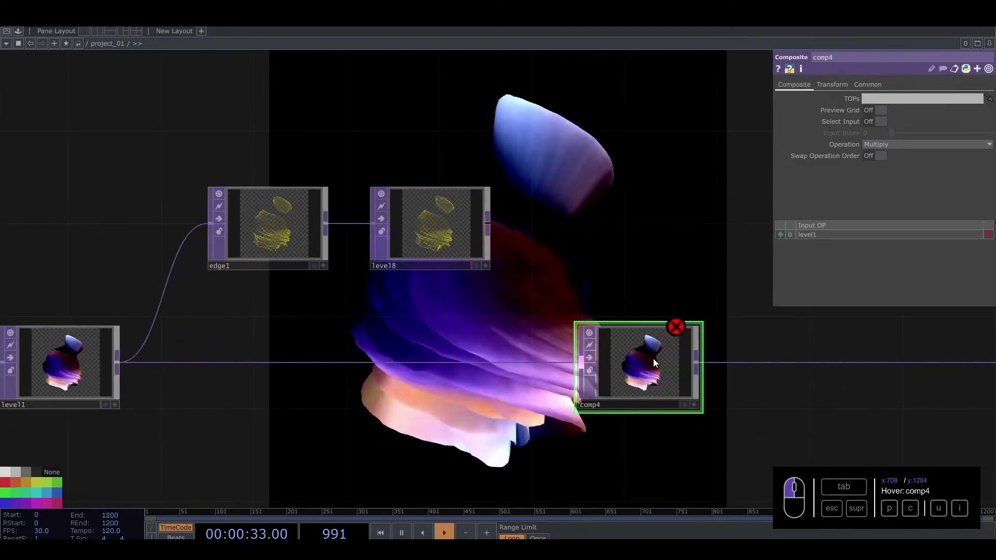
left_click_drag(489, 228, 575, 357)
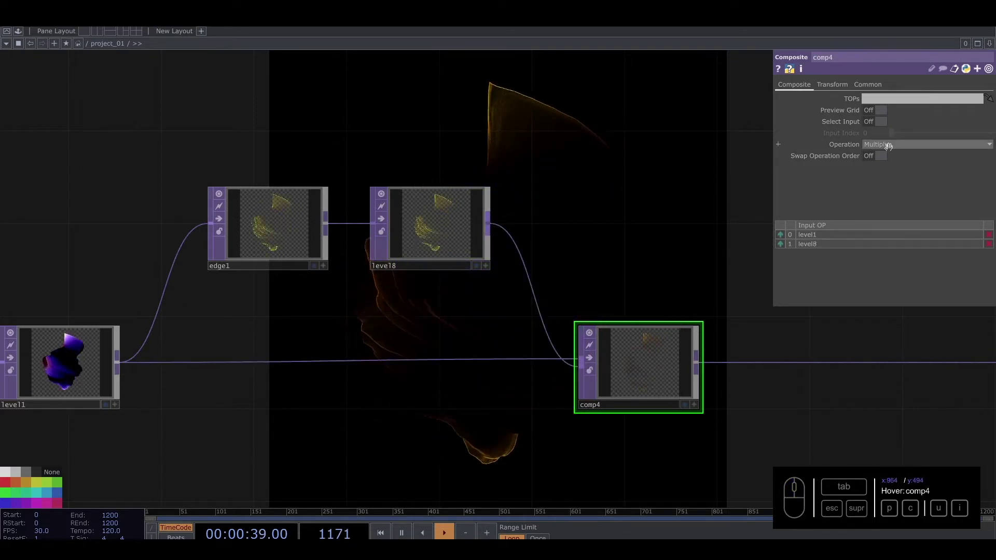
left_click(926, 144)
left_click(882, 148)
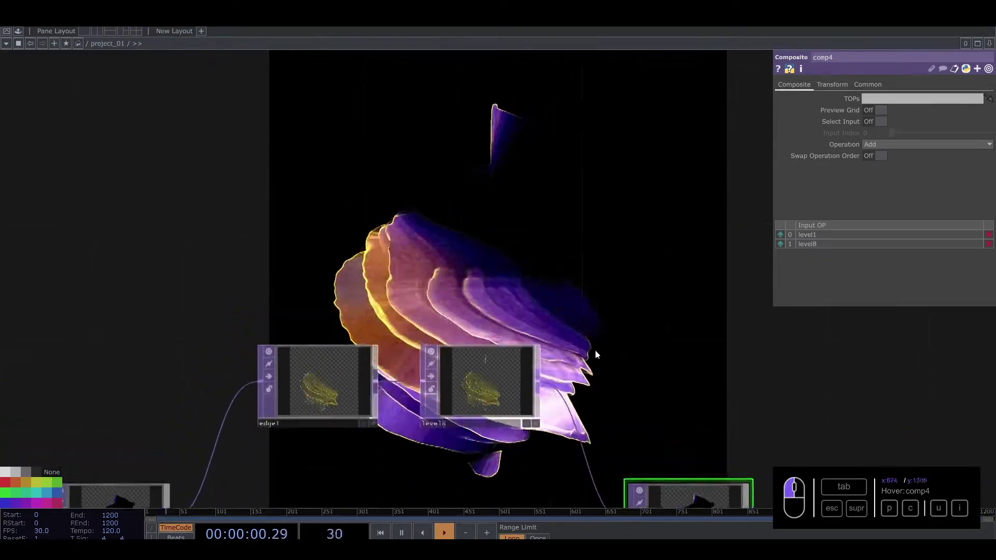
Lower level8's post opacity to 0.462 to soften the yellow edge lines
left_click(520, 406)
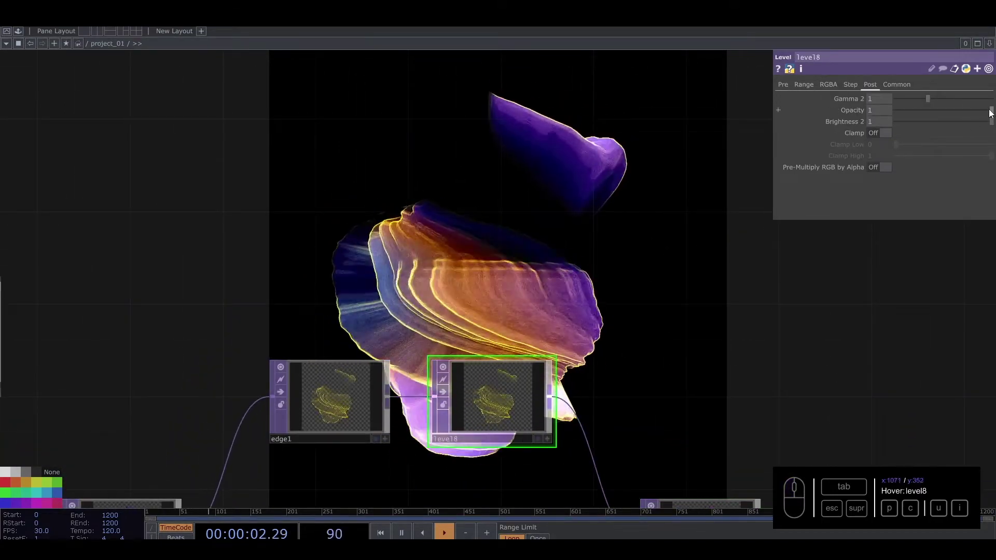
left_click_drag(992, 110, 944, 119)
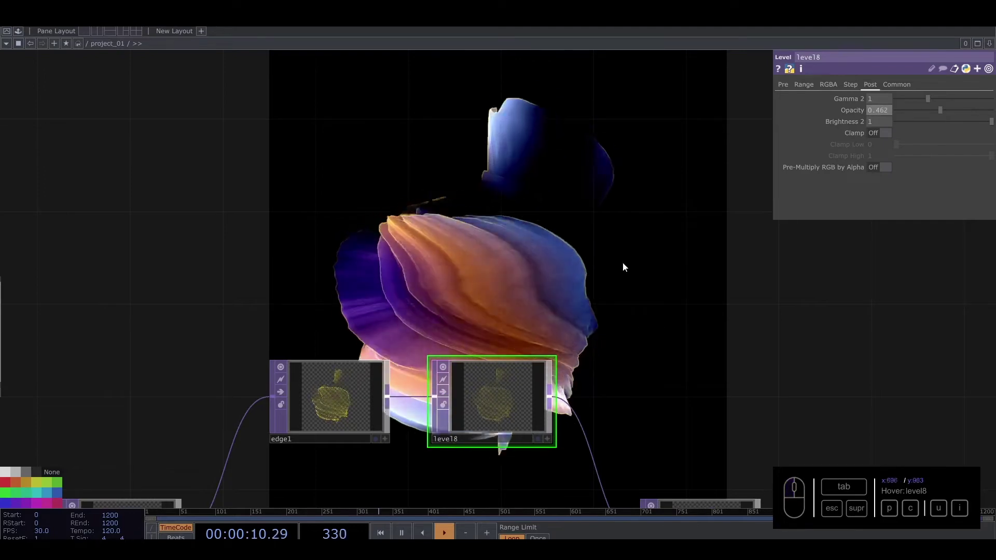
Add the 02_Glow_fix and 02_Glow components from the custom Effects palette, with 02_Glow_fix fed by comp4
left_click_drag(530, 268, 20, 93)
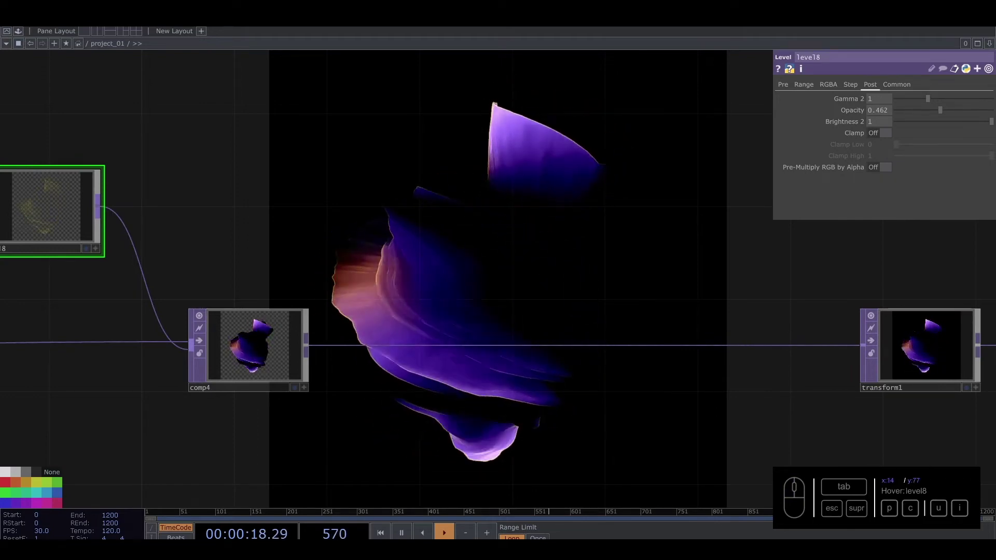
left_click(18, 31)
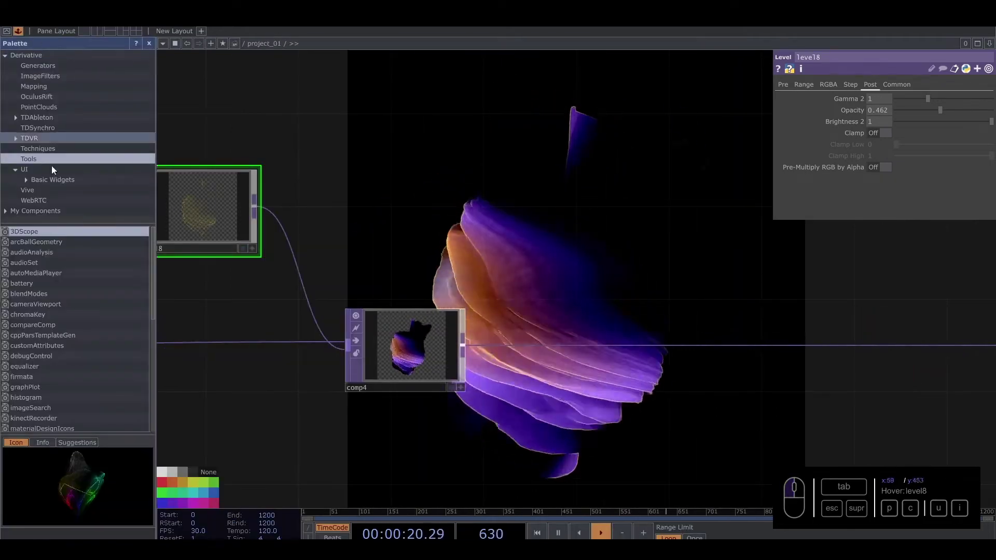
left_click(31, 211)
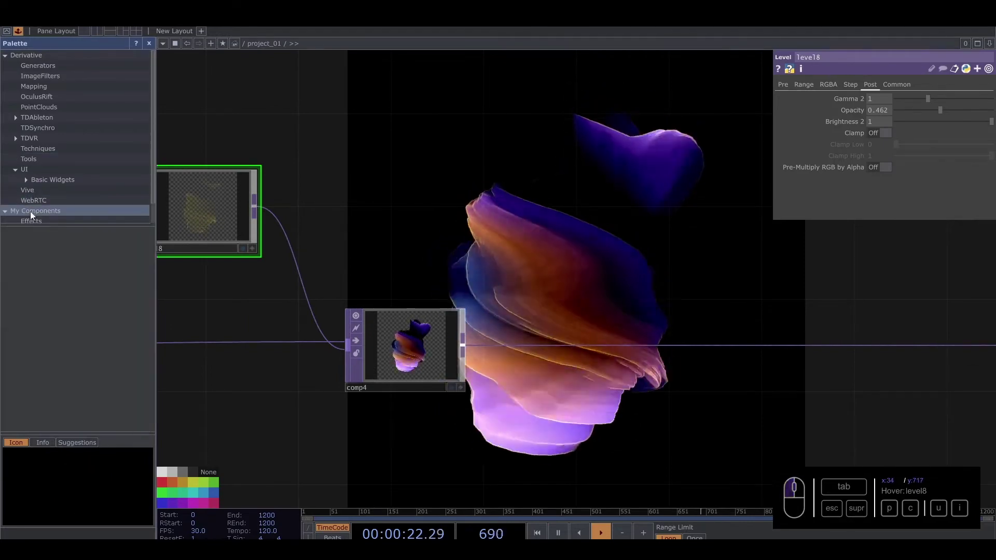
left_click(30, 220)
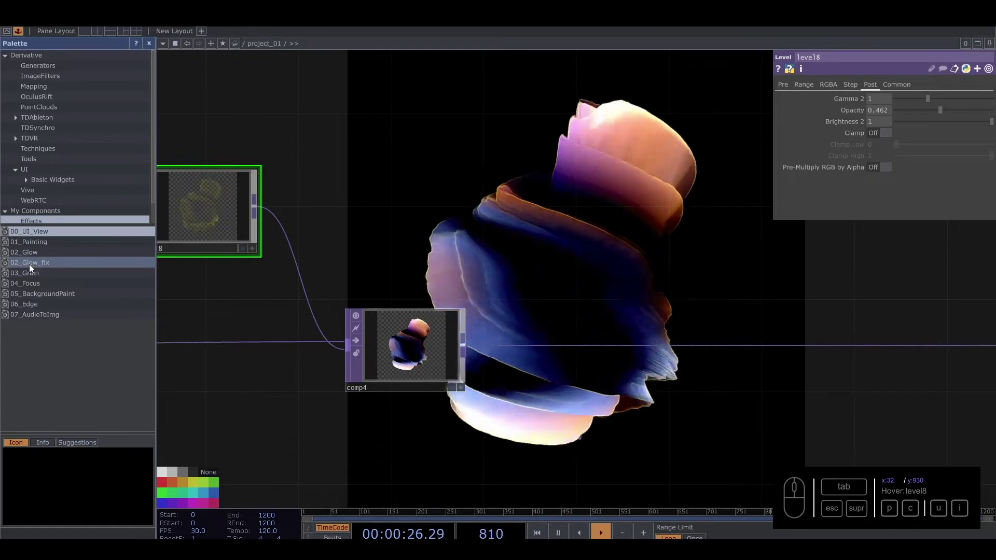
left_click_drag(29, 263, 513, 153)
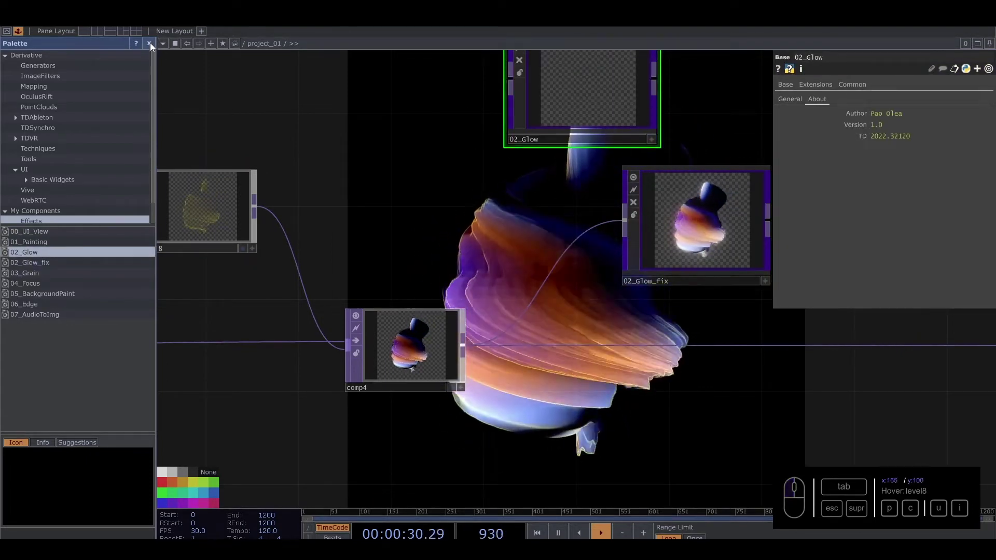
left_click(150, 43)
Wire comp4's output into 02_Glow as well and line up 02_Glow_fix beneath it for comparison
left_click_drag(359, 179, 405, 219)
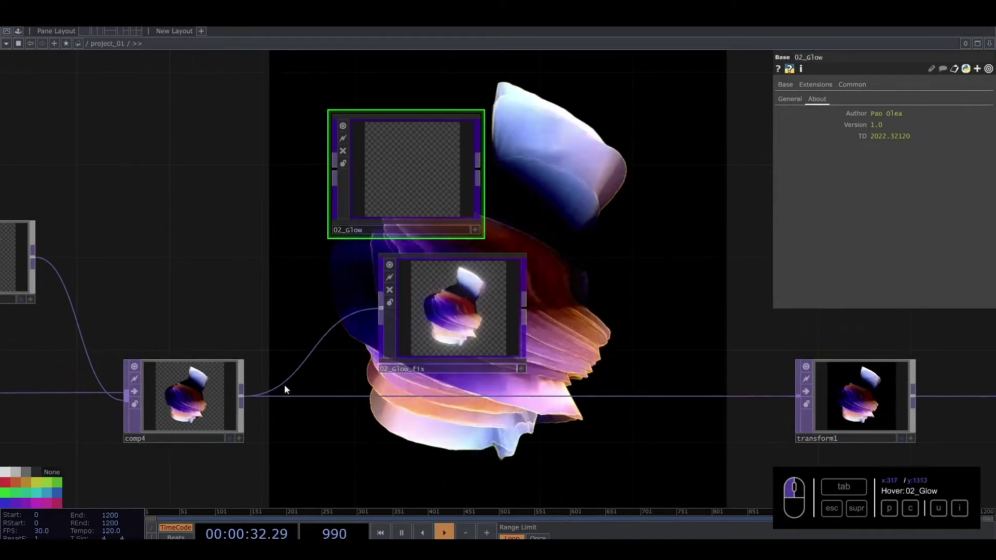
left_click_drag(243, 396, 311, 176)
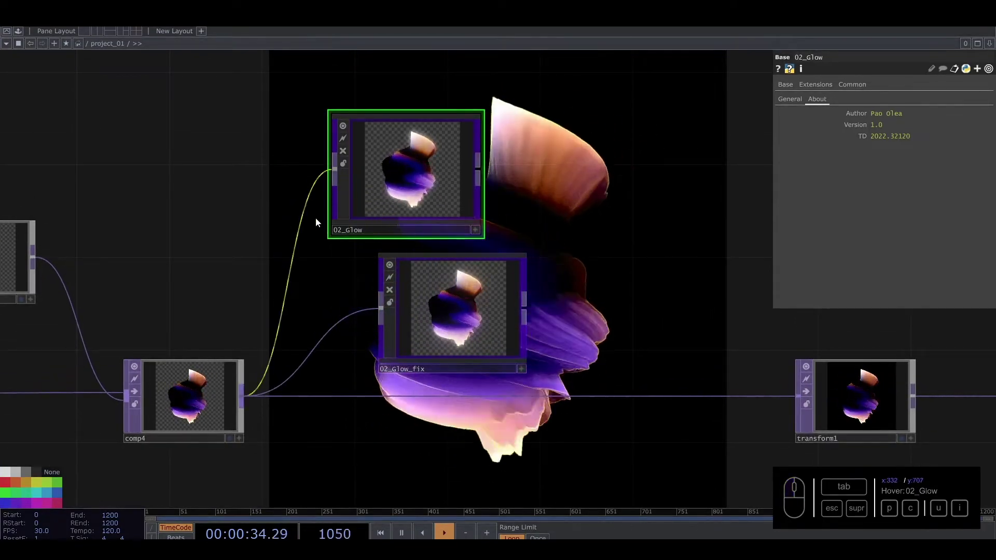
left_click_drag(426, 304, 387, 305)
Set render1's pixel format to 16-bit float (RGBA)
scroll(384, 305, "down", 4)
left_click_drag(338, 228, 539, 241)
left_click(176, 371)
left_click_drag(309, 239, 303, 266)
left_click_drag(614, 179, 592, 213)
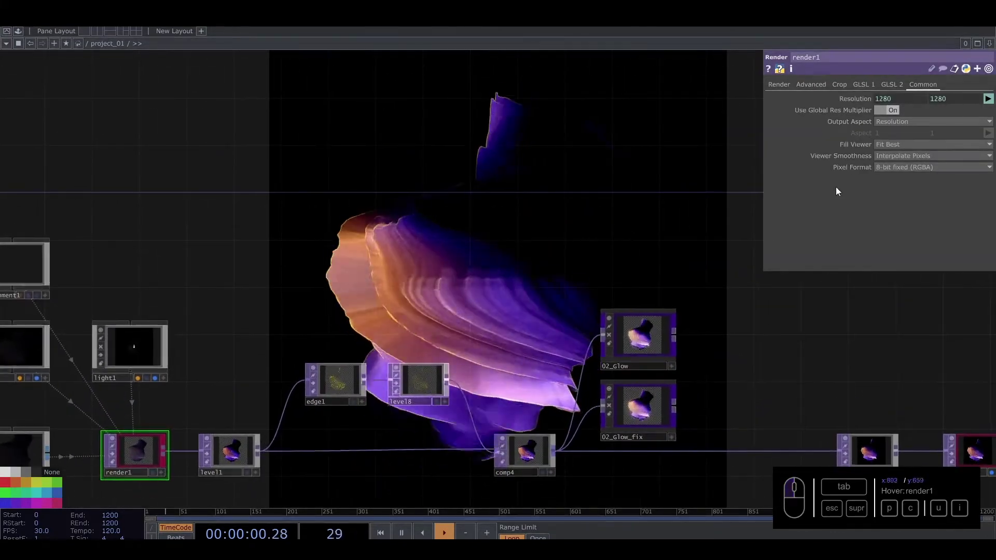
left_click(898, 167)
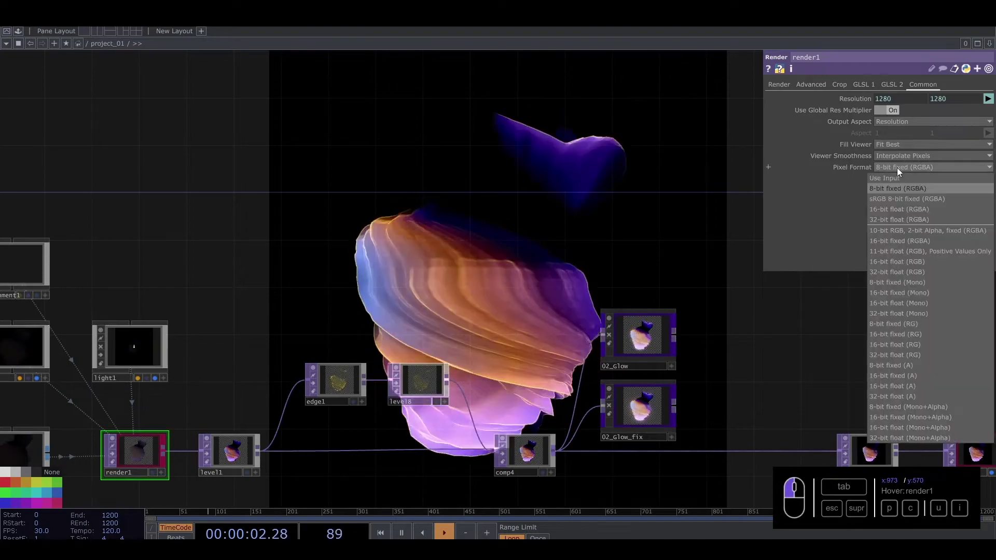
left_click(889, 207)
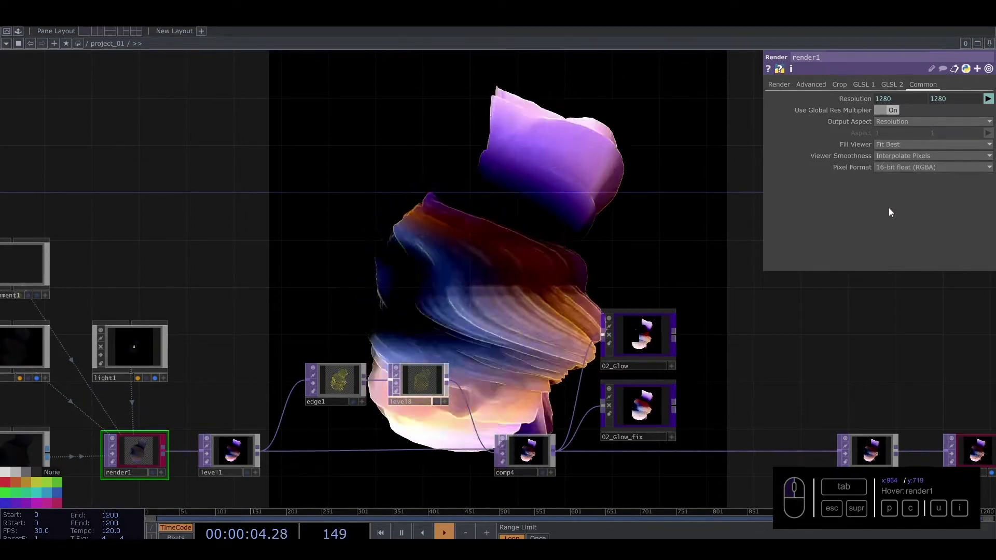
Examine 02_Glow's output and its internal network, checking the chanmix1 and blur nodes for artifacts
left_click_drag(518, 275, 398, 229)
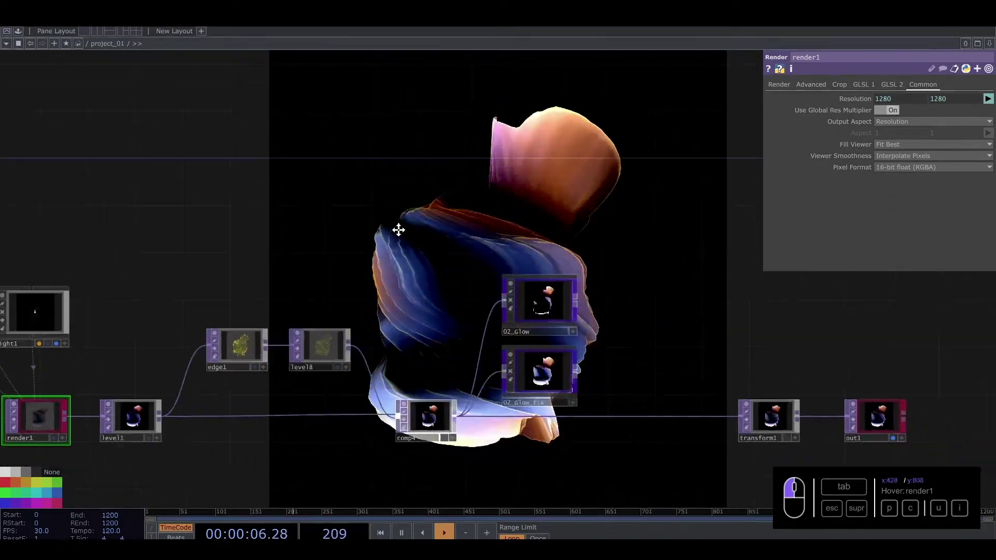
scroll(545, 306, "up", 6)
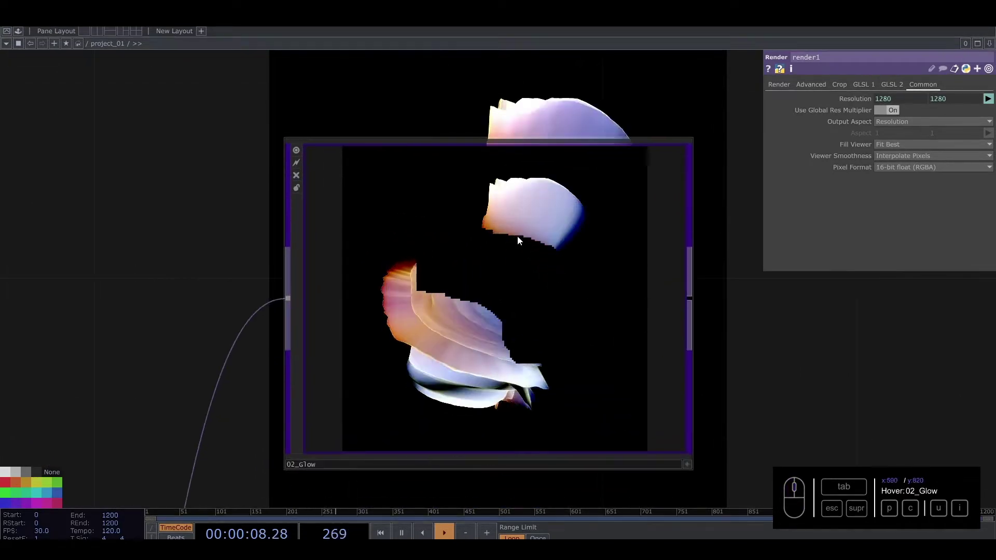
left_click(465, 272)
key("i")
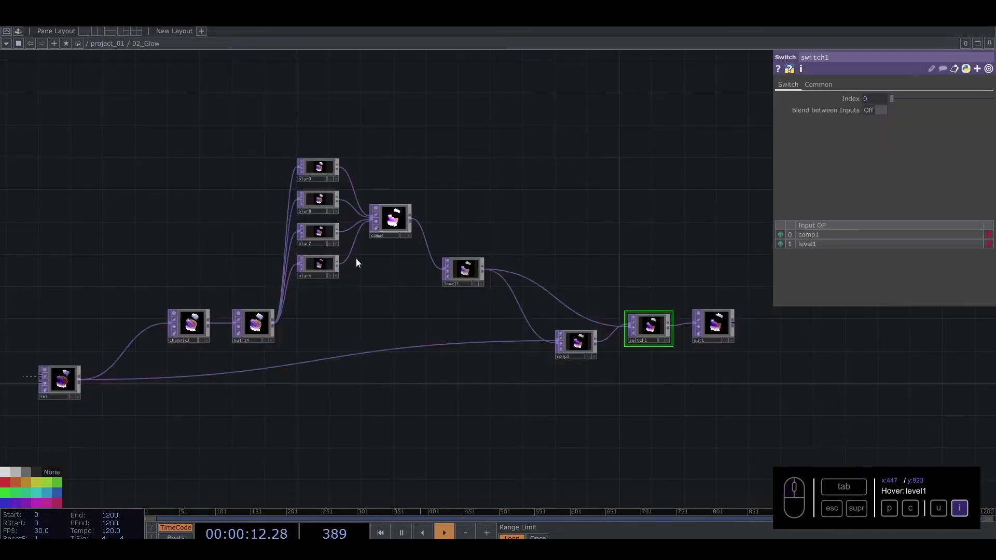
scroll(152, 333, "up", 6)
left_click(234, 322)
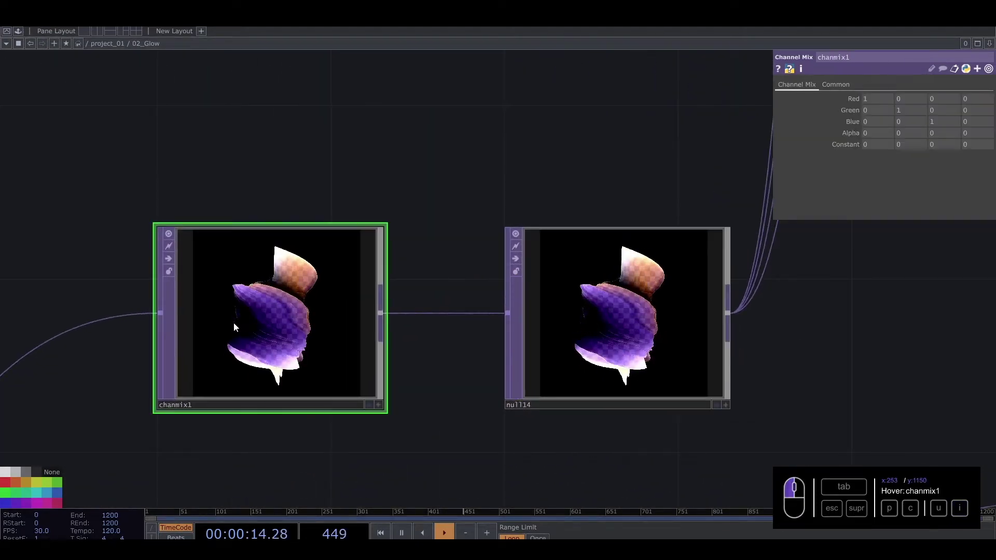
scroll(258, 323, "down", 6)
scroll(467, 266, "up", 6)
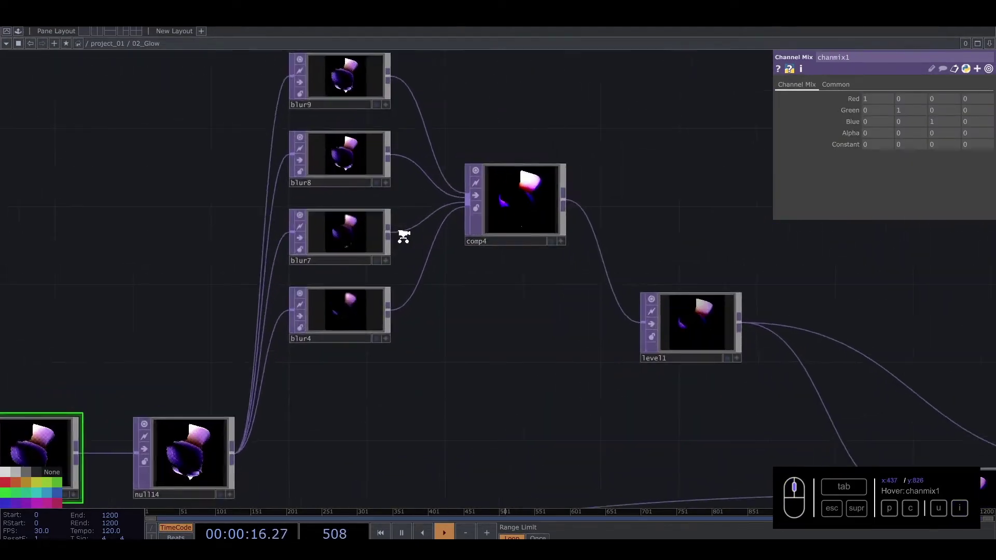
scroll(343, 267, "up", 5)
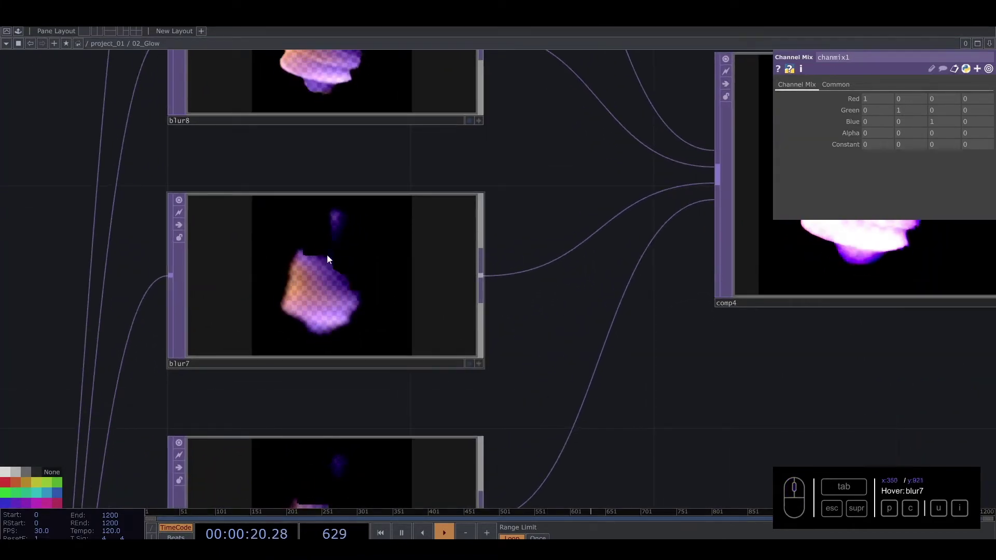
key("u")
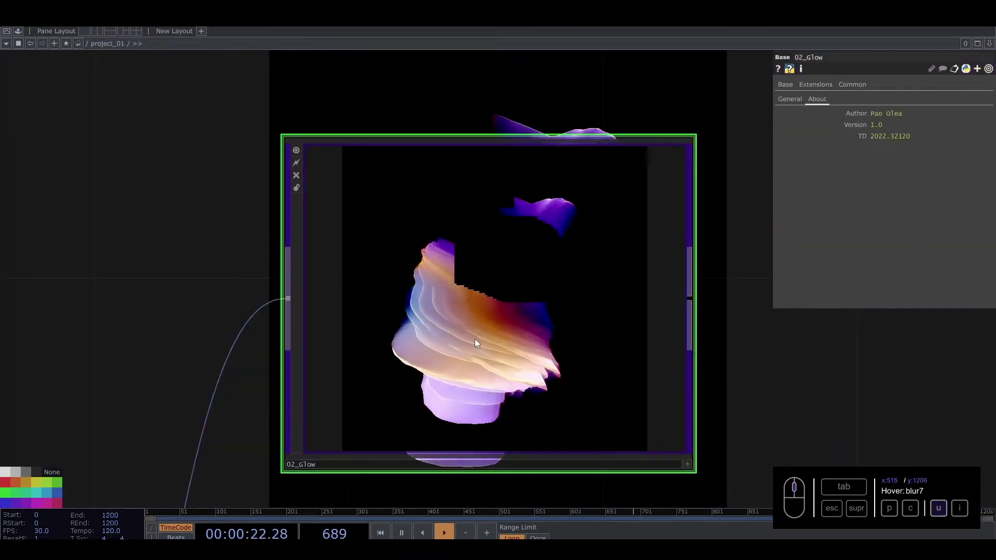
Examine the network inside 02_Glow_fix, checking the pixel format used by its chanmix1 node
scroll(474, 338, "down", 4)
key("i")
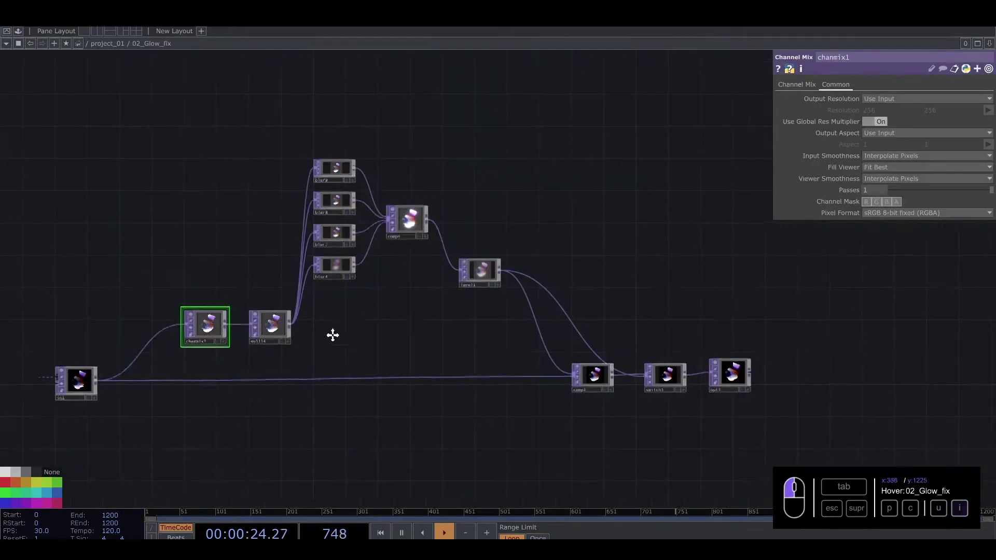
scroll(207, 325, "up", 5)
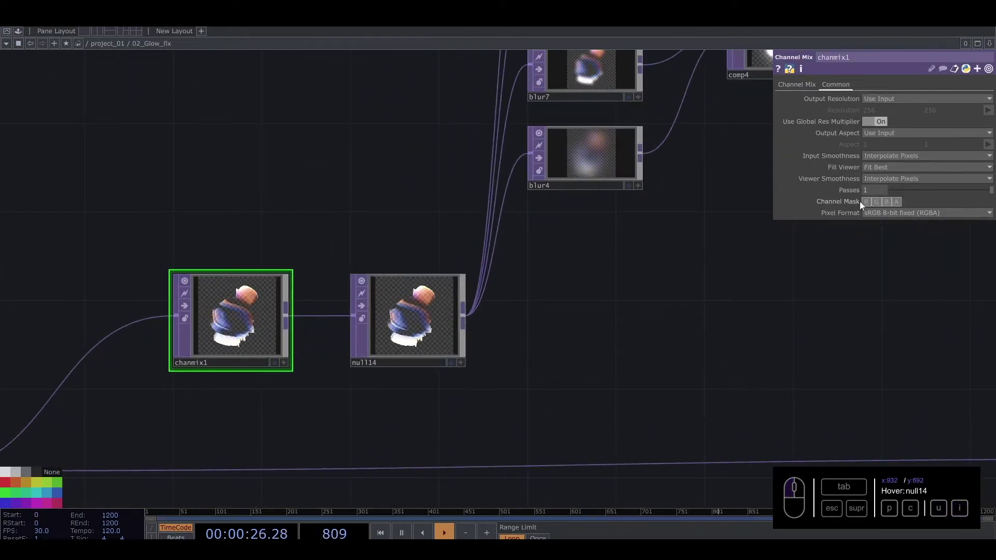
scroll(665, 315, "down", 3)
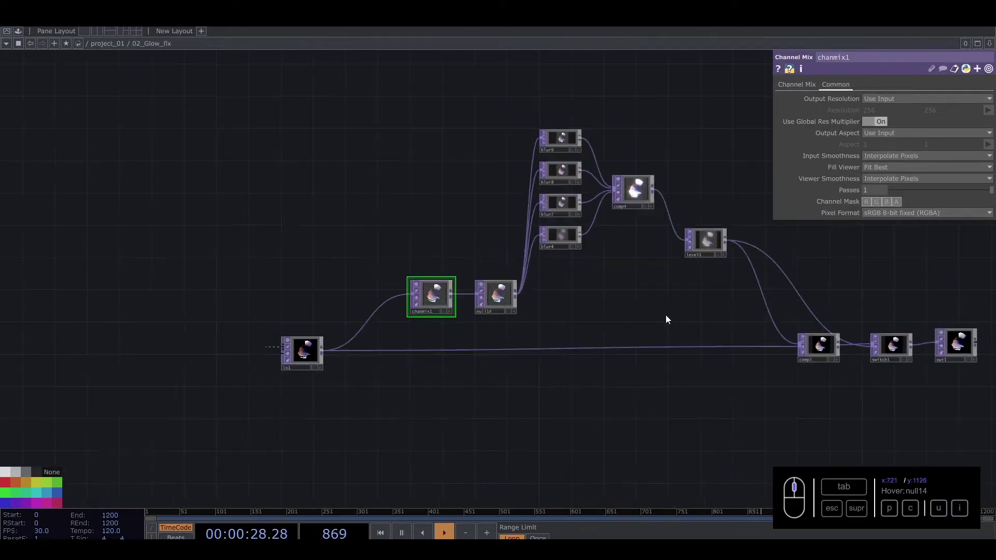
key("u")
Delete 02_Glow, connect 02_Glow_fix's output to transform1, and place it in line between comp4 and transform1
scroll(665, 312, "up", 3)
left_click_drag(548, 311, 495, 293)
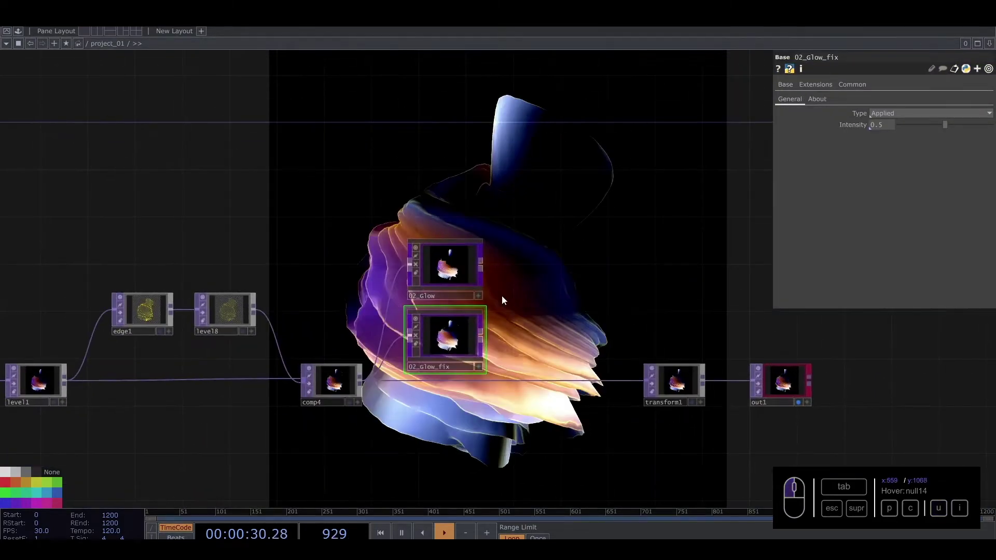
left_click(456, 273)
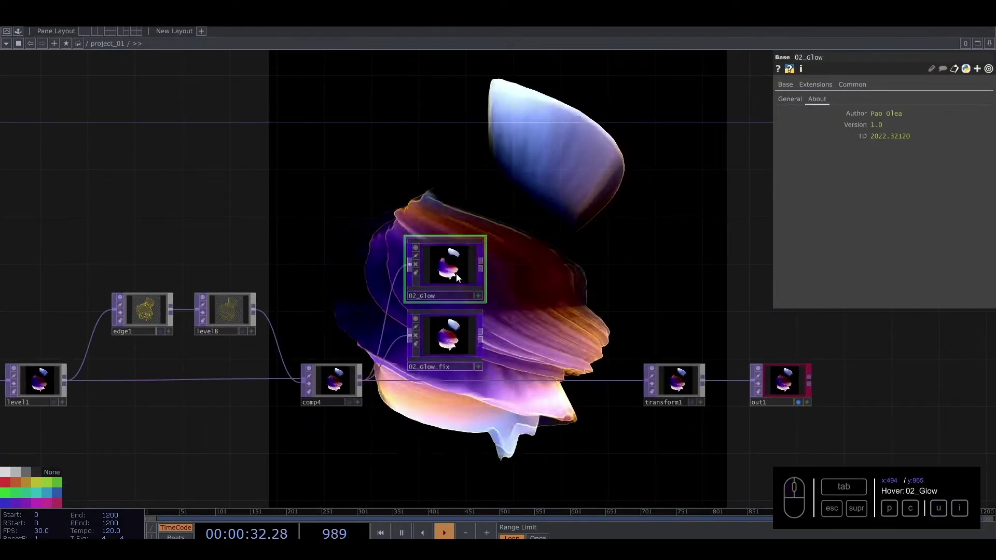
key("Delete")
left_click_drag(481, 333, 524, 383)
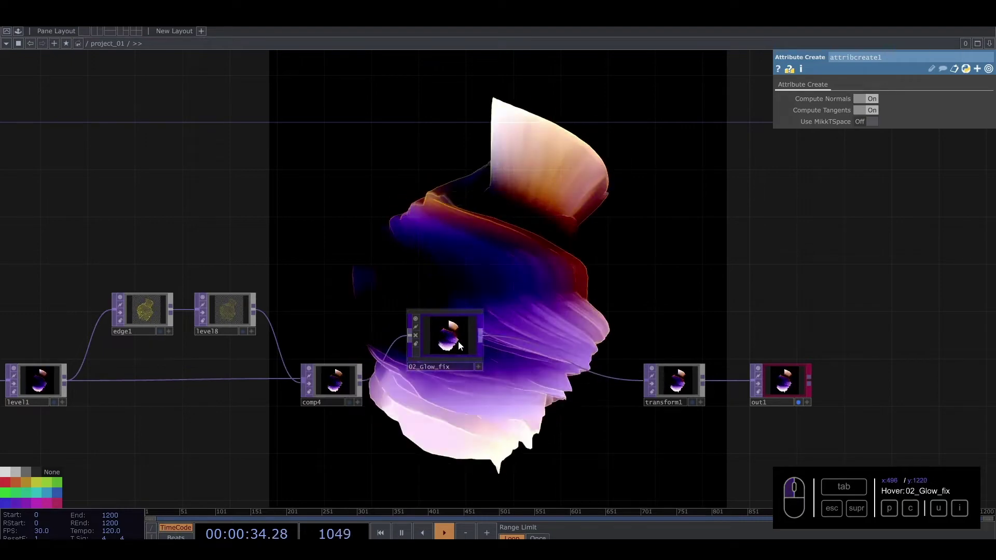
left_click_drag(456, 343, 457, 378)
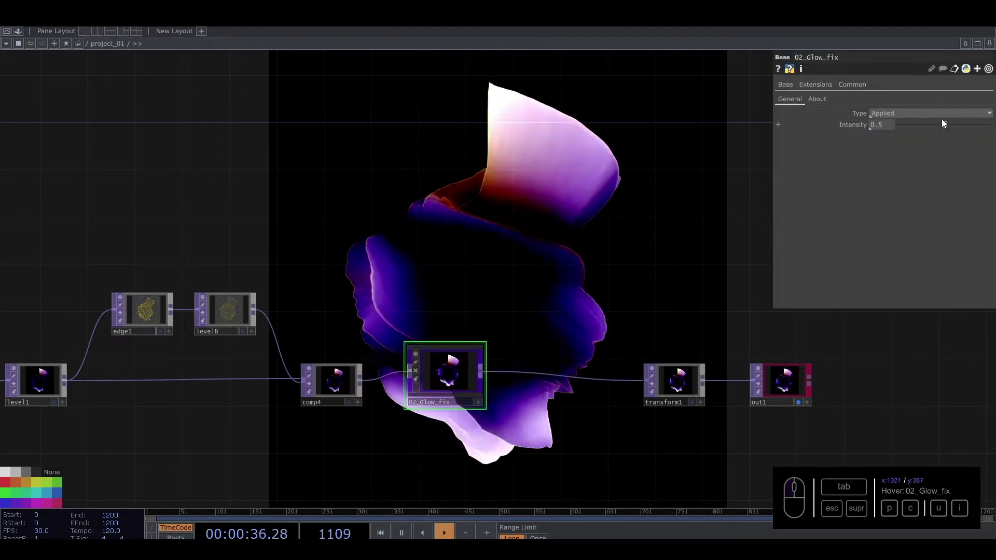
Align 02_Glow_fix with its neighbouring nodes and set its glow Intensity to 0.75
left_click_drag(944, 124, 992, 112)
left_click_drag(467, 362, 466, 380)
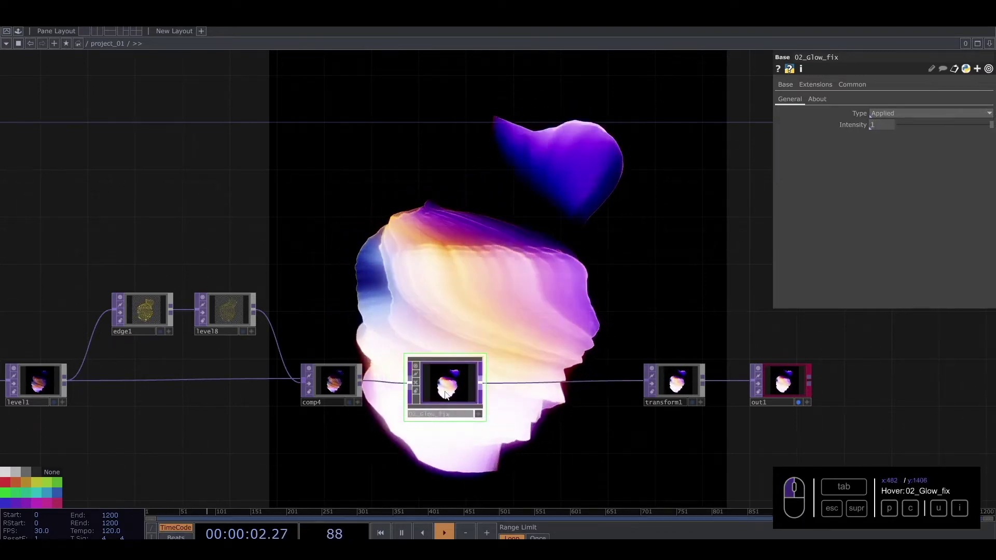
scroll(466, 381, "up", 3)
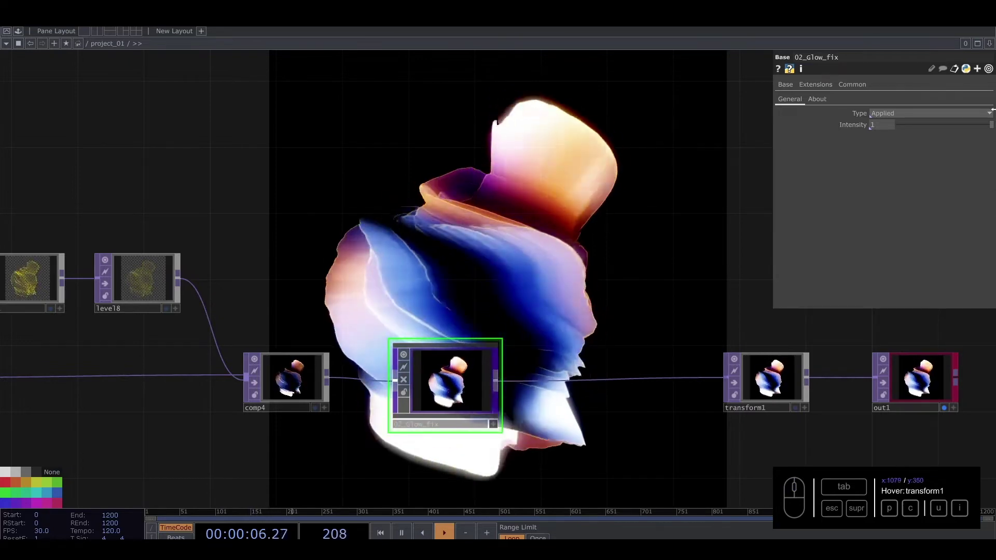
left_click_drag(991, 125, 966, 129)
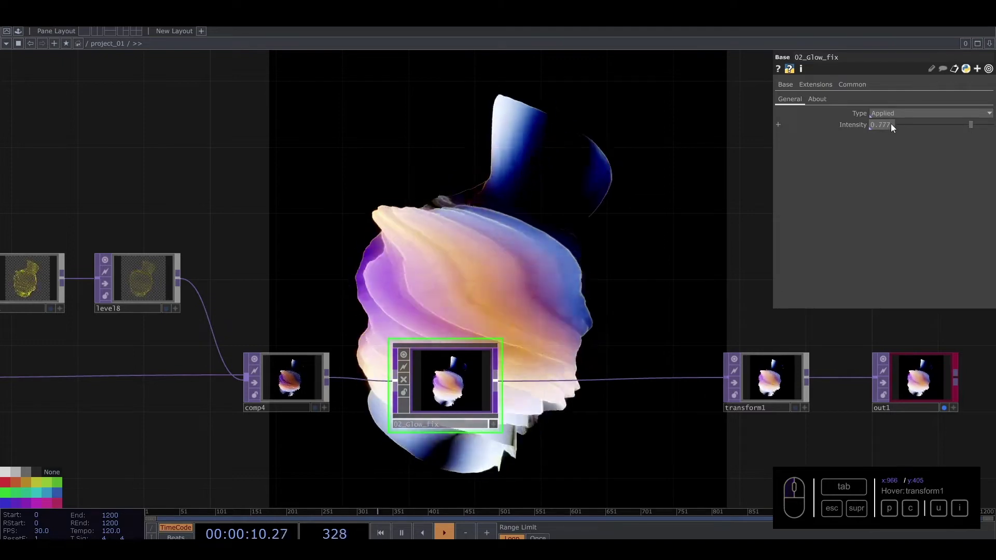
type("0.75")
key("Return")
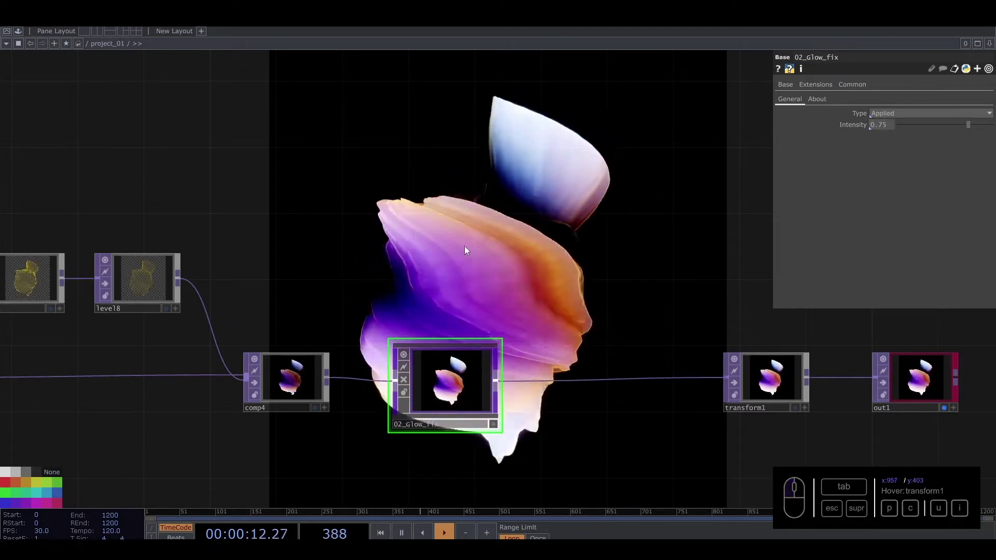
Insert a Level TOP into the connection between 02_Glow_fix and transform1
scroll(436, 253, "right", 5)
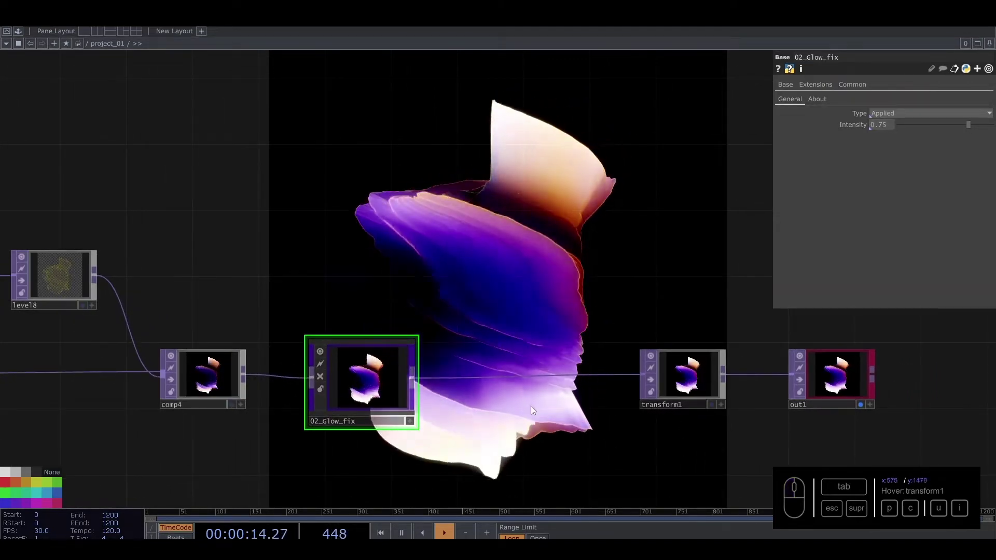
right_click(496, 377)
left_click(518, 364)
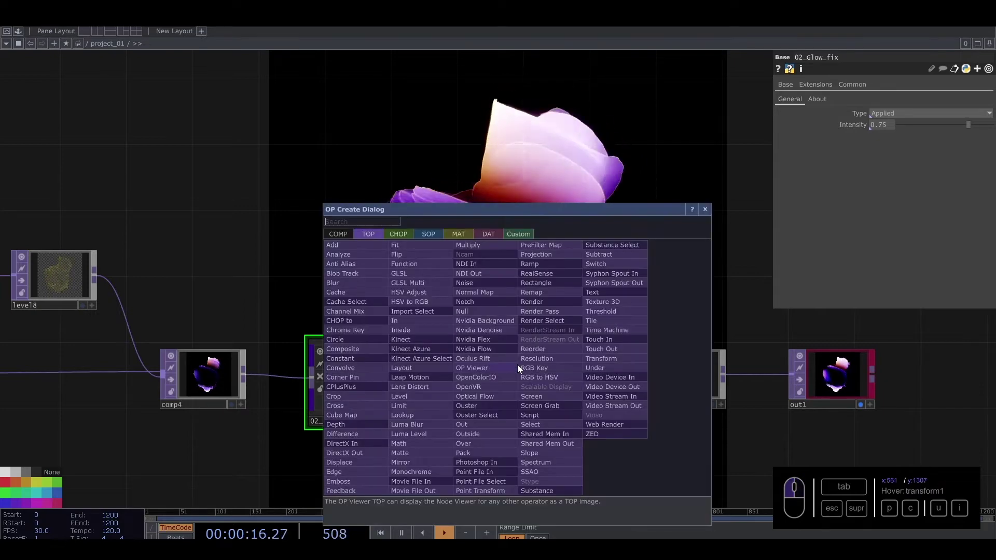
type("leve")
left_click(415, 397)
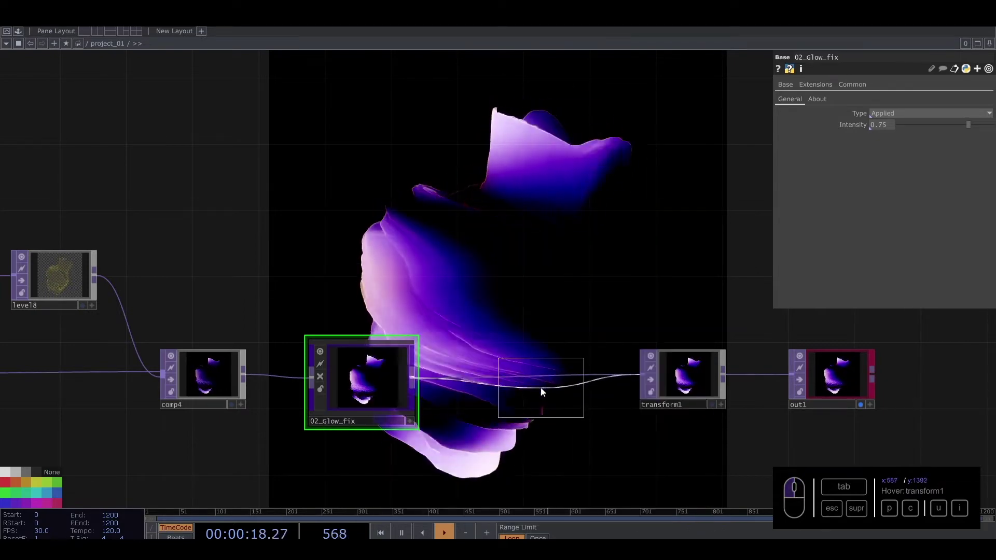
left_click(552, 384)
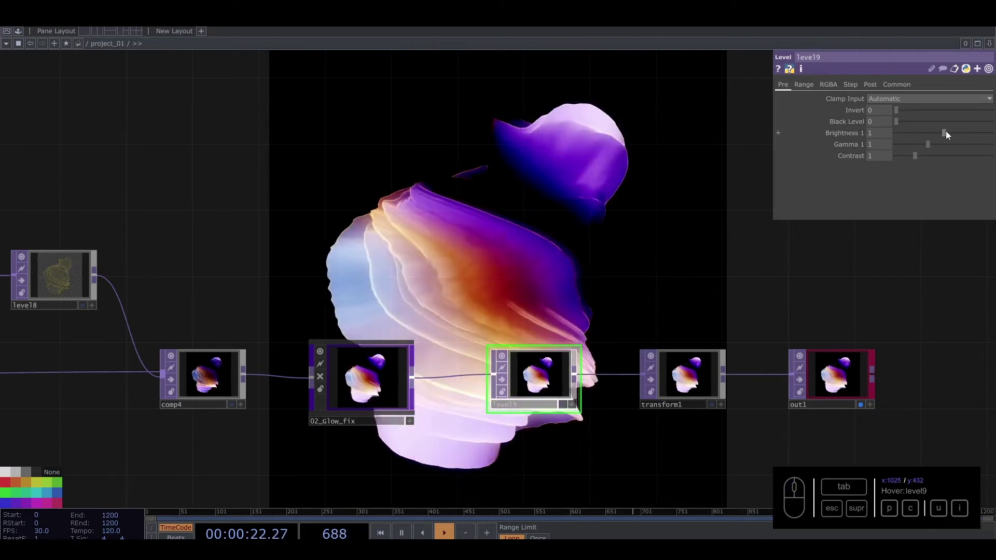
Set Brightness 1 of the new Level node after 02_Glow_fix to 1.02
left_click_drag(945, 131, 947, 135)
left_click(880, 134)
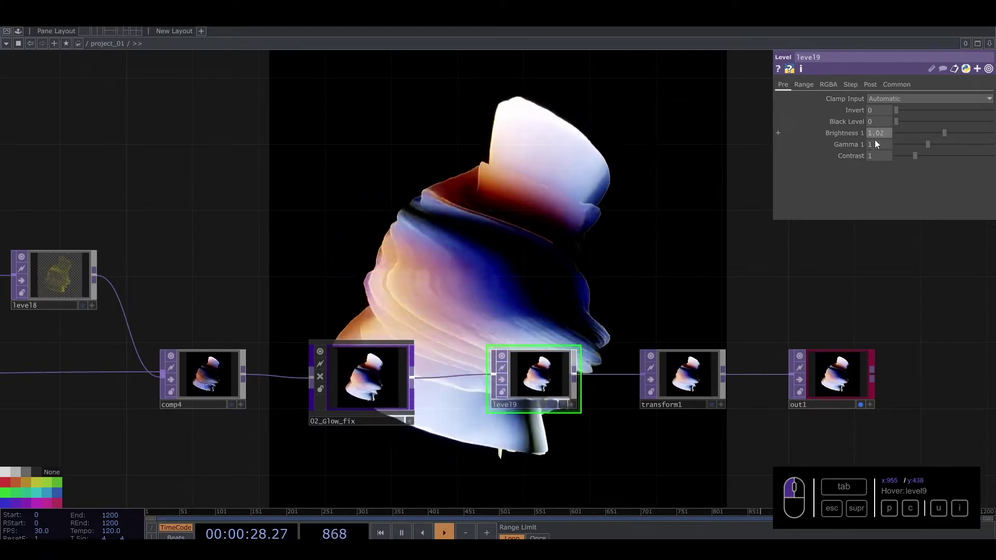
type("2")
key("Return")
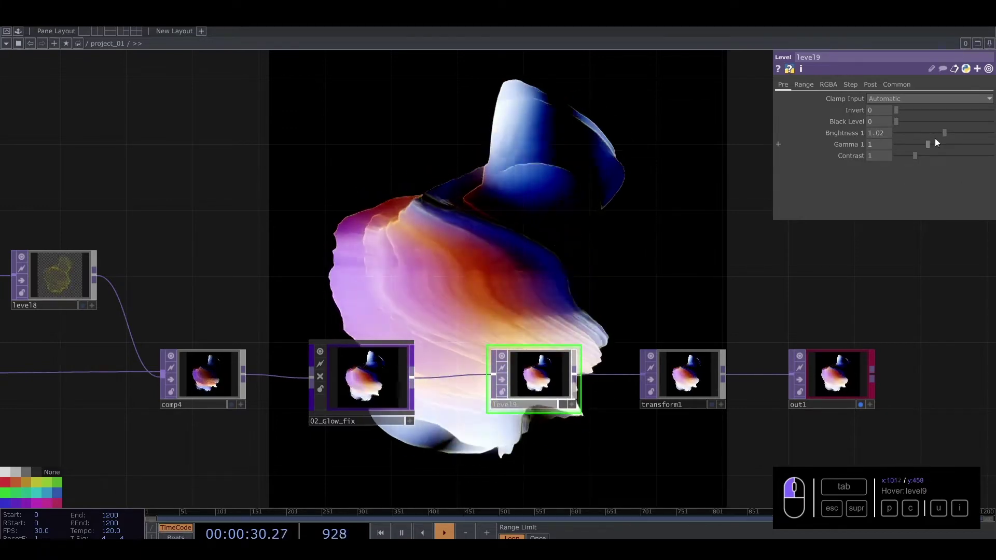
left_click_drag(929, 141, 915, 157)
Bypass the blur1 node between null3 and level5 in the height map branch
scroll(469, 310, "down", 5)
left_click_drag(563, 401, 926, 327)
left_click_drag(573, 391, 632, 351)
left_click_drag(395, 291, 442, 289)
mouse_move(417, 402)
middle_mouse_down()
mouse_move(436, 400)
mouse_move(397, 400)
middle_mouse_up()
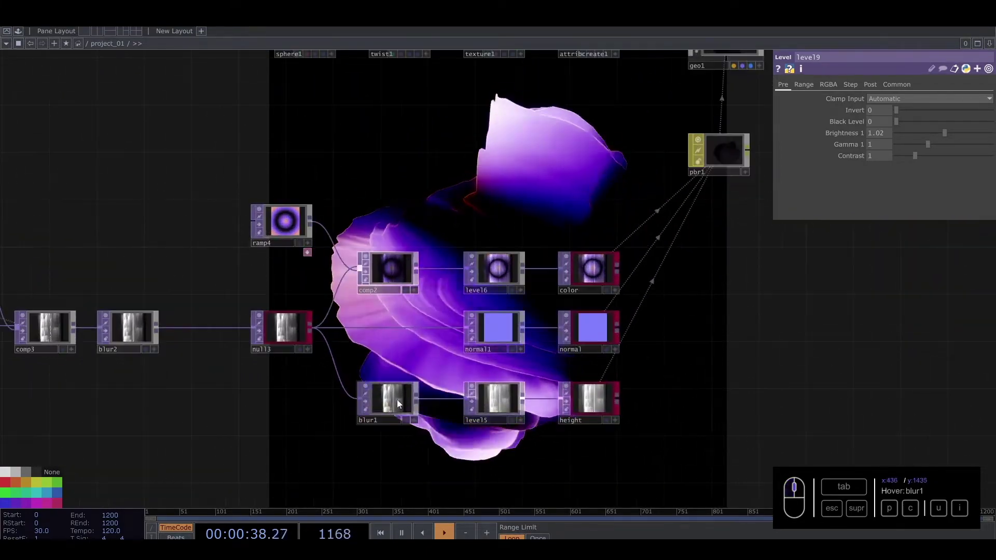
left_click_drag(472, 228, 520, 274)
left_click_drag(448, 234, 484, 269)
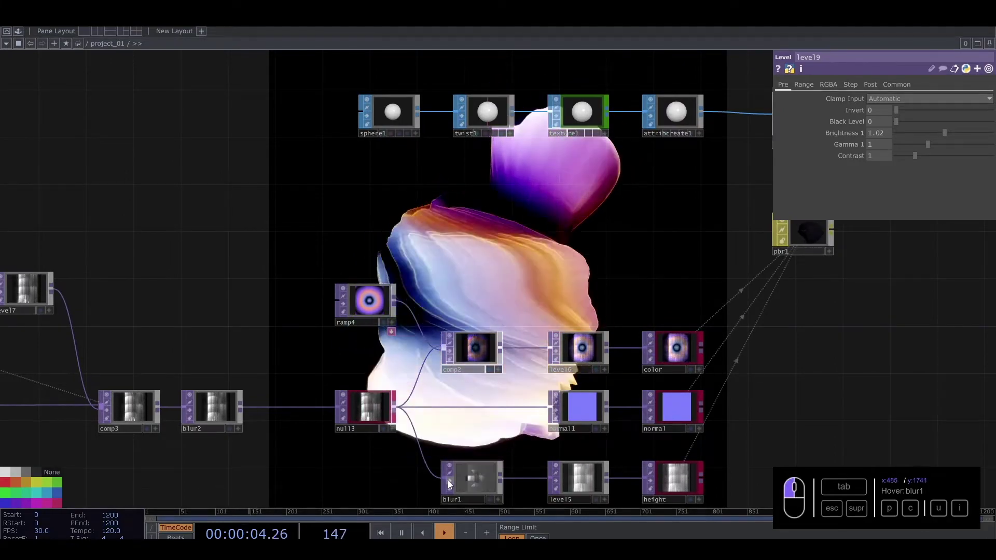
left_click_drag(530, 245, 694, 260)
left_click_drag(545, 246, 484, 175)
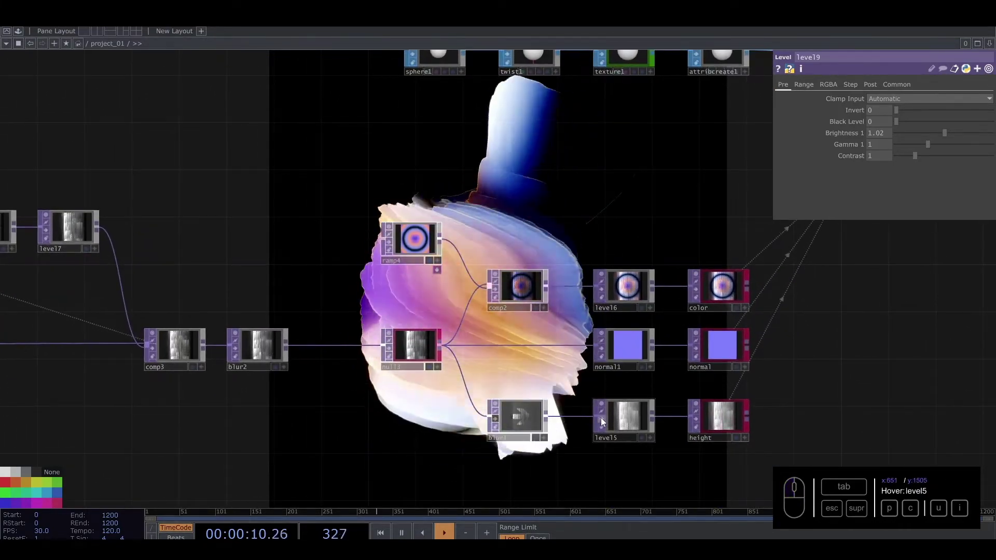
left_click_drag(545, 195, 633, 209)
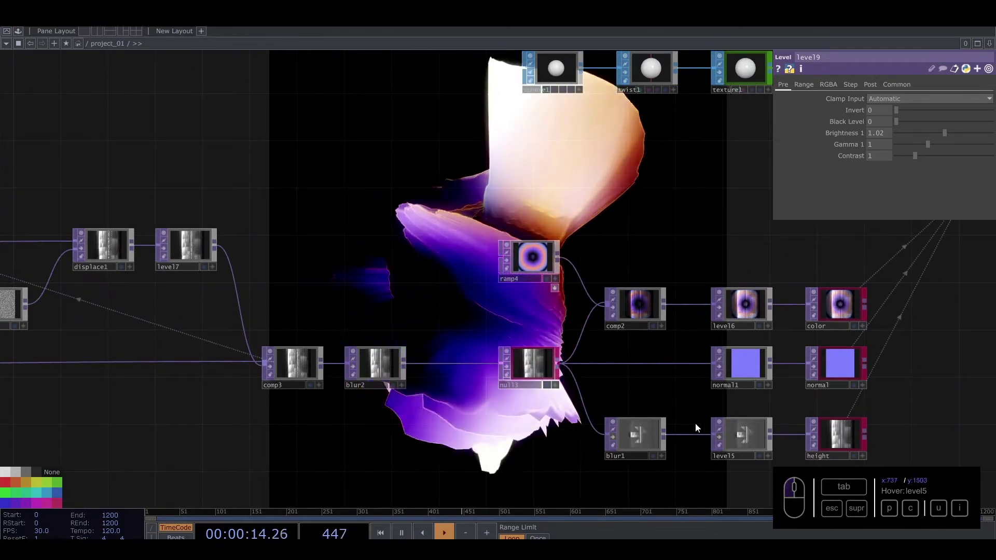
Compare the render with level5 bypassed and active, and set level5's Gamma 1 to 1.55
left_click(717, 438)
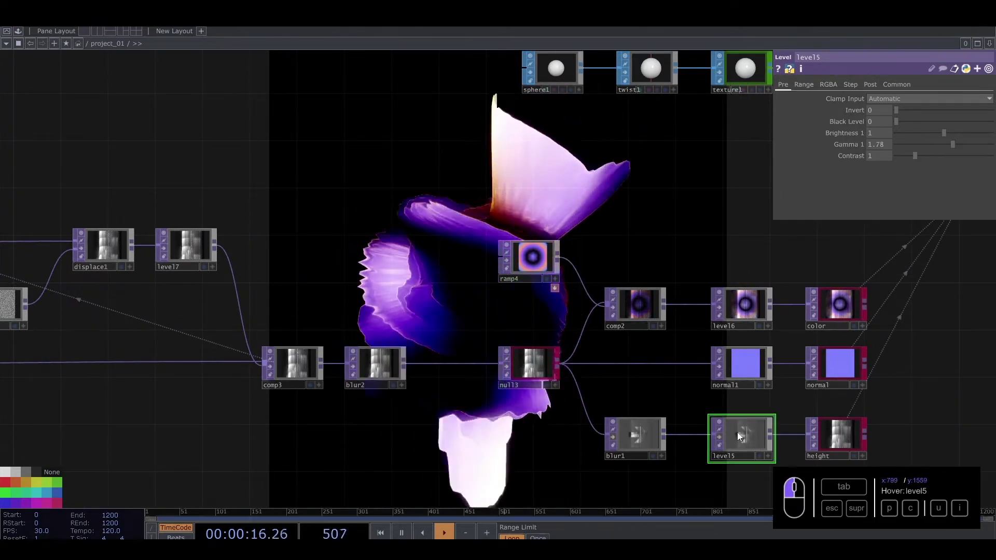
left_click_drag(957, 144, 943, 142)
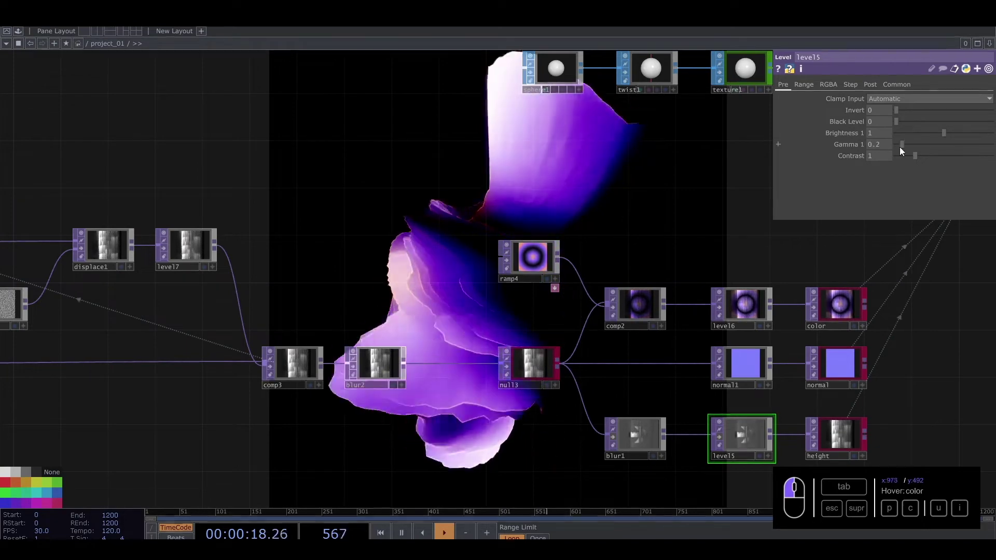
mouse_move(953, 144)
left_mouse_down()
mouse_move(979, 143)
mouse_move(945, 145)
left_mouse_up()
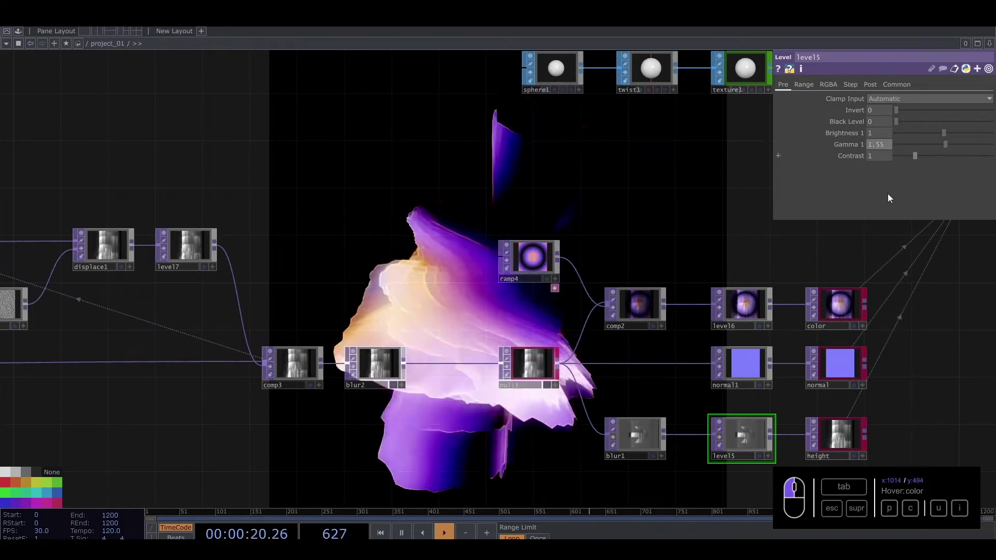
left_click(738, 436)
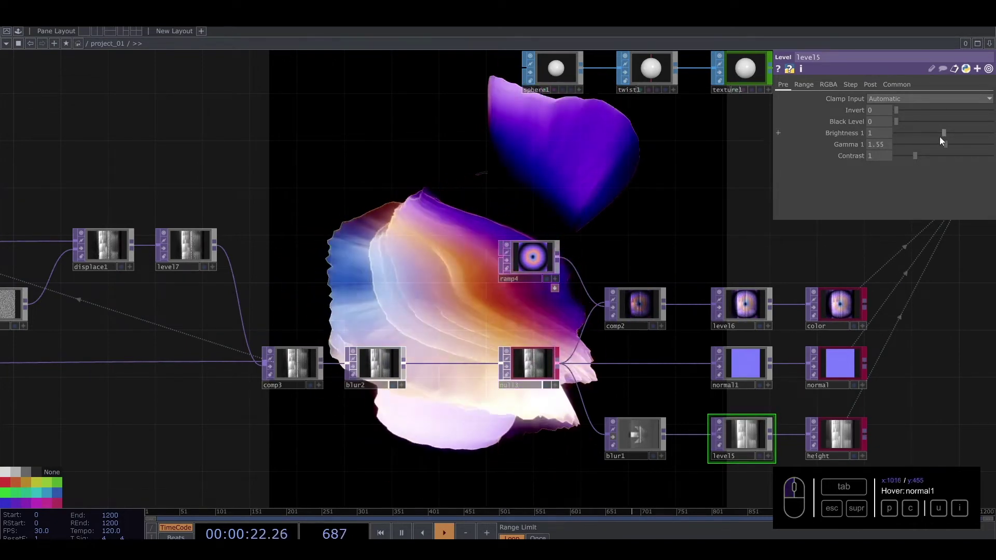
Try other Gamma 1 values on level5, up to about 2.49, and undo the change
mouse_move(932, 144)
left_mouse_down()
mouse_move(903, 146)
mouse_move(915, 149)
left_mouse_up()
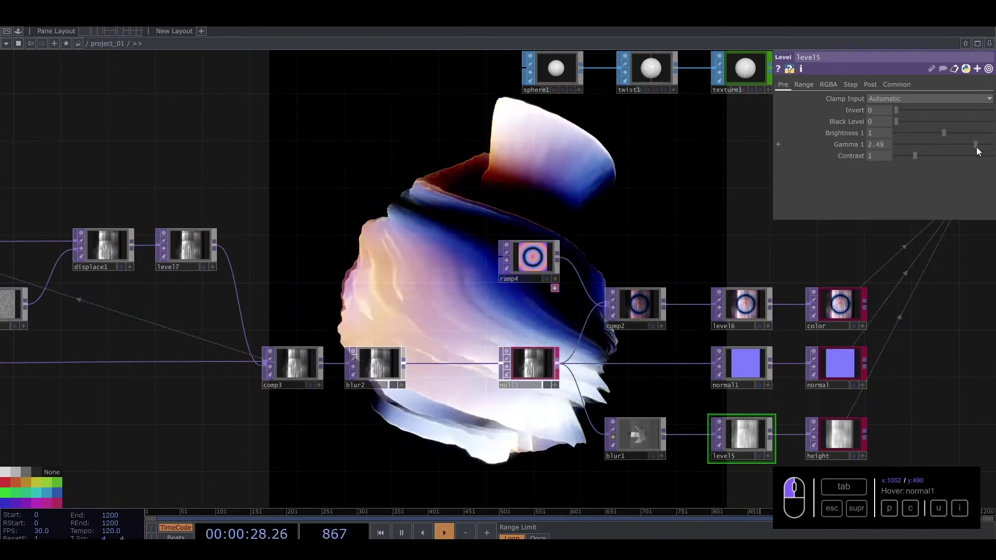
mouse_move(977, 151)
left_mouse_down()
mouse_move(942, 155)
mouse_move(968, 158)
left_mouse_up()
key("ctrl+z")
Move the camera cam1 closer to the flower by setting its Z translate to 4
left_click_drag(634, 187, 319, 349)
left_click_drag(441, 335, 502, 416)
scroll(477, 414, "down", 3)
left_click_drag(316, 327, 556, 169)
left_click_drag(181, 427, 676, 358)
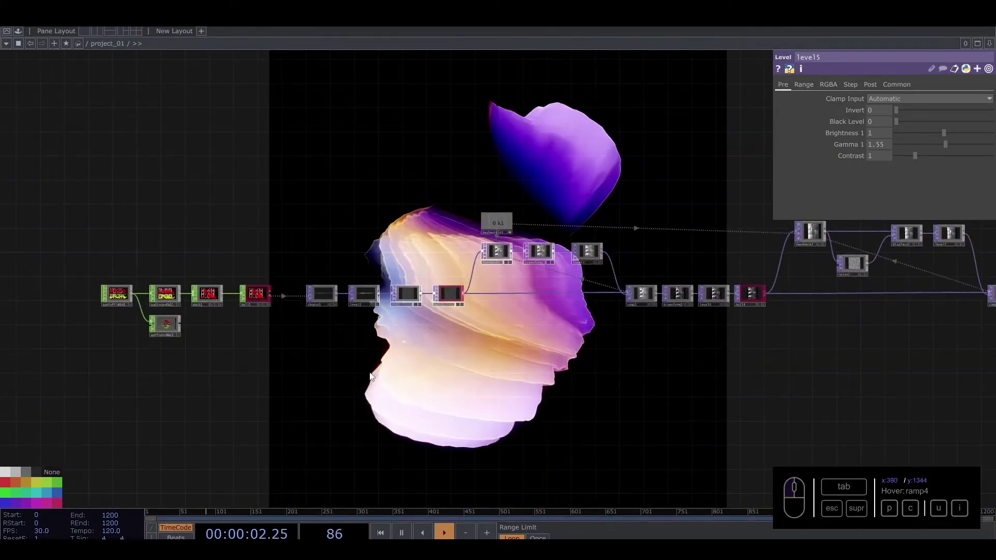
left_click_drag(620, 403, 95, 469)
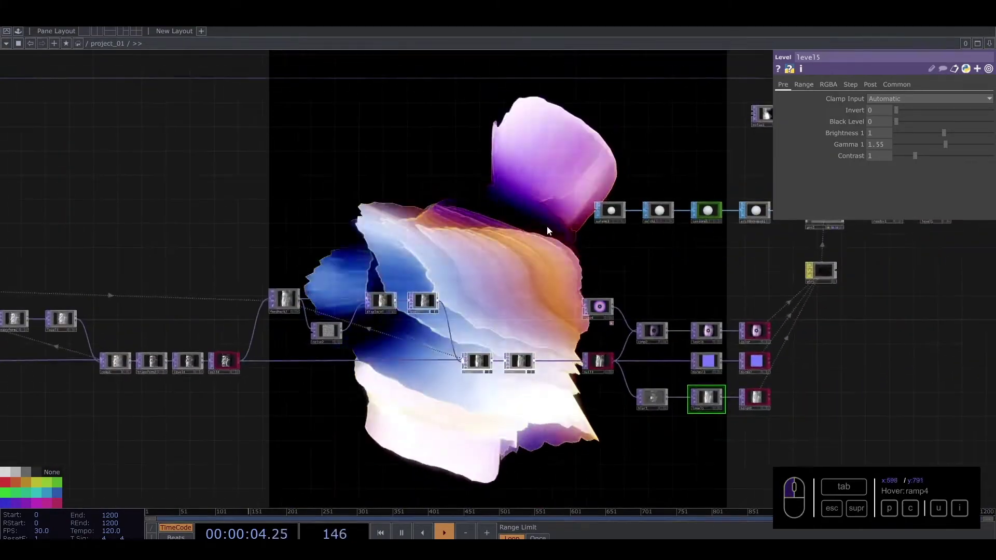
left_click_drag(756, 198, 457, 272)
left_click(529, 234)
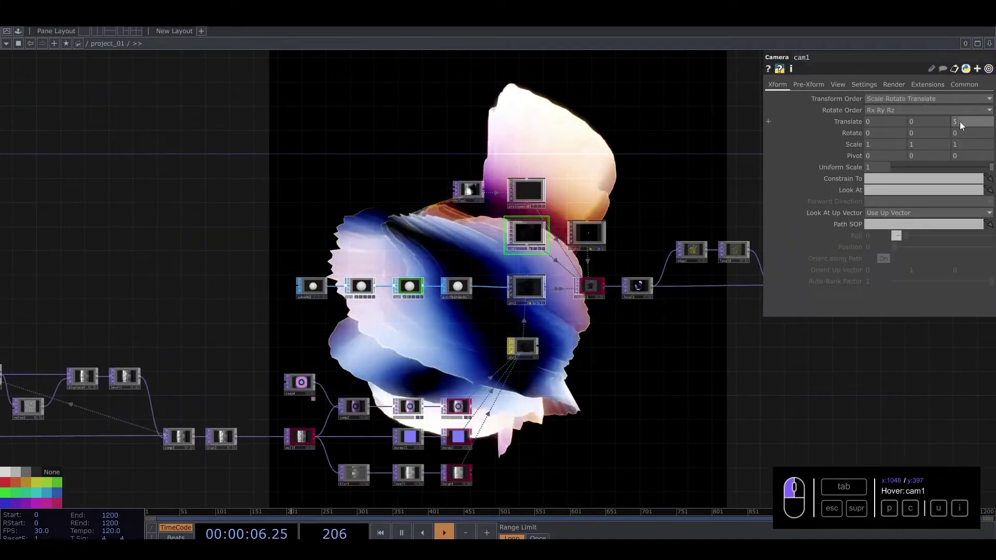
left_click_drag(608, 151, 349, 187)
type("4")
key("Return")
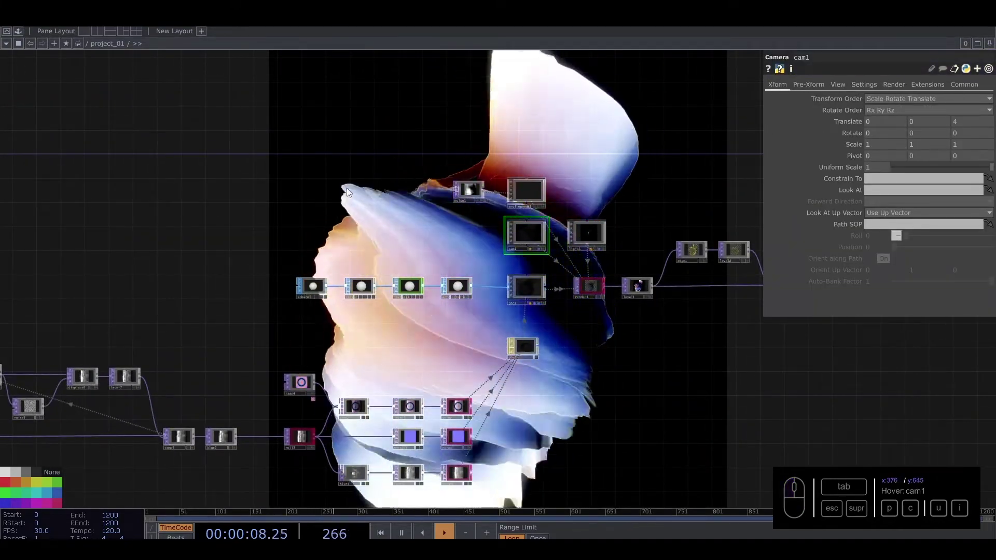
Add the audioAnalysis component from the Tools palette below the audio chain and connect audiofilein1 to it, with audiodevout1 moved above
left_click_drag(450, 221, 524, 205)
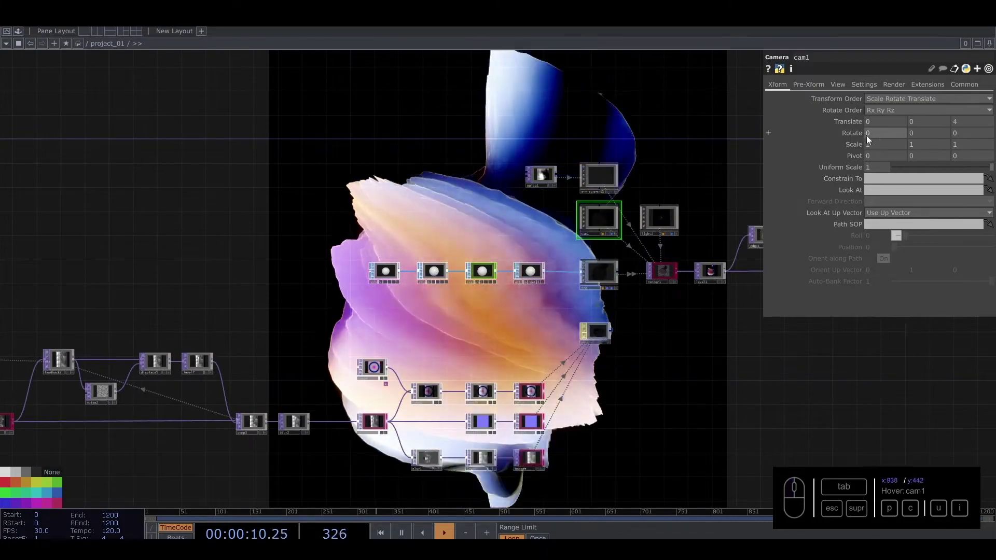
left_click_drag(276, 221, 594, 169)
left_click_drag(254, 201, 745, 115)
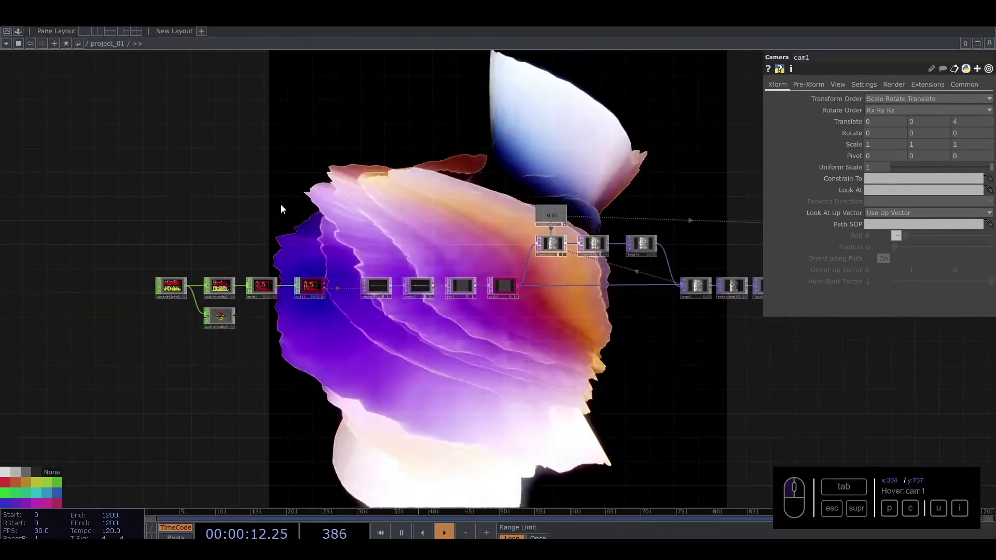
left_click_drag(252, 234, 314, 234)
scroll(261, 306, "up", 3)
left_click_drag(281, 320, 230, 337)
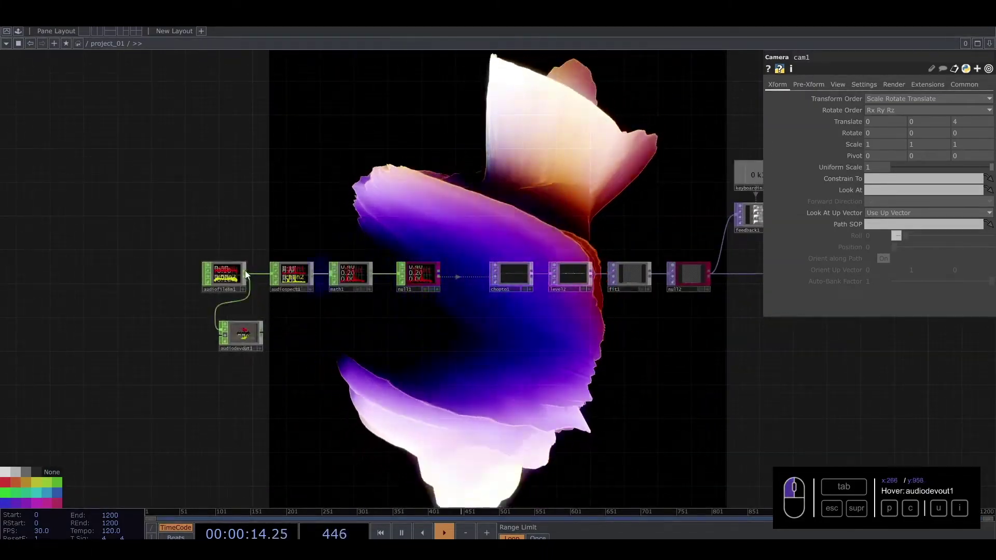
left_click(19, 32)
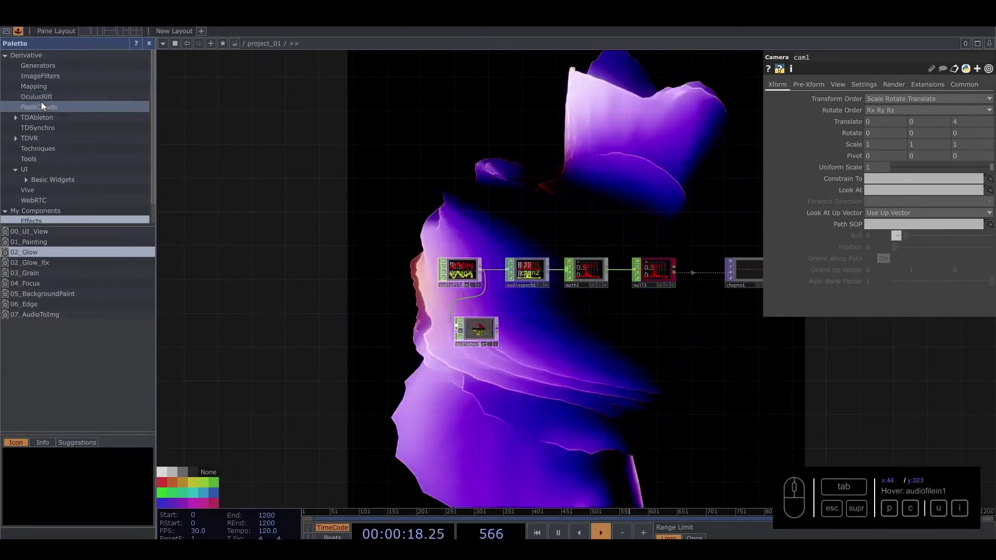
left_click(37, 160)
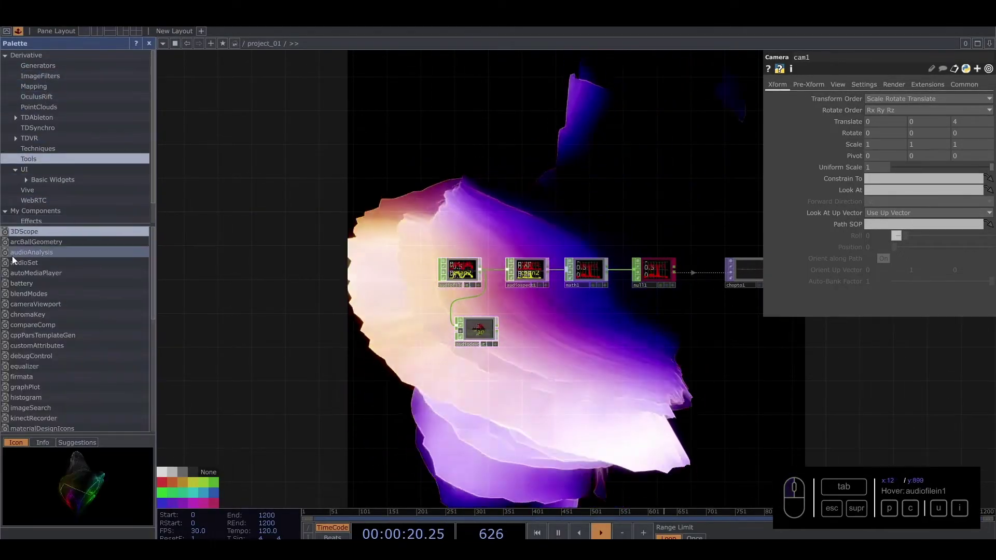
left_click_drag(37, 248, 561, 367)
left_click(149, 44)
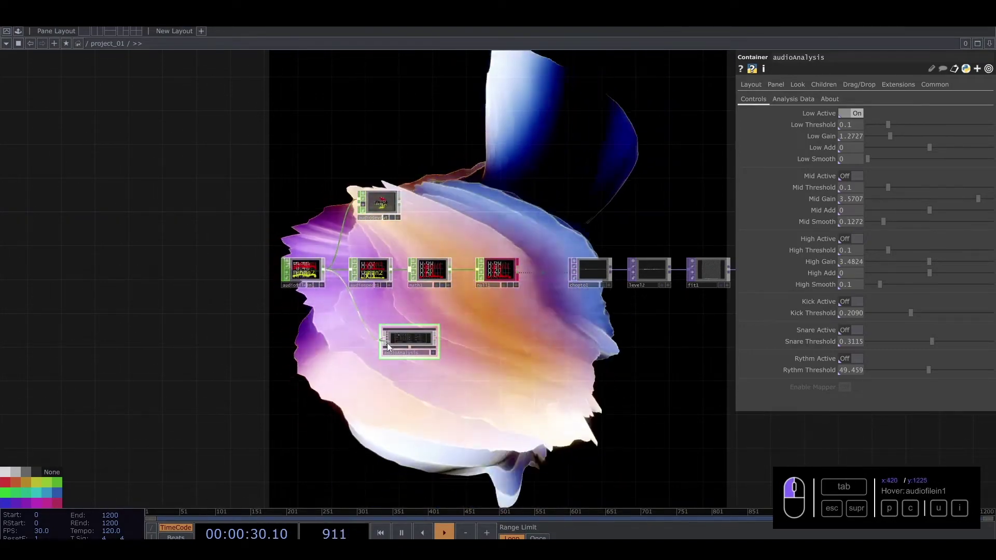
Activate kick detection on the audioAnalysis component
scroll(371, 316, "up", 5)
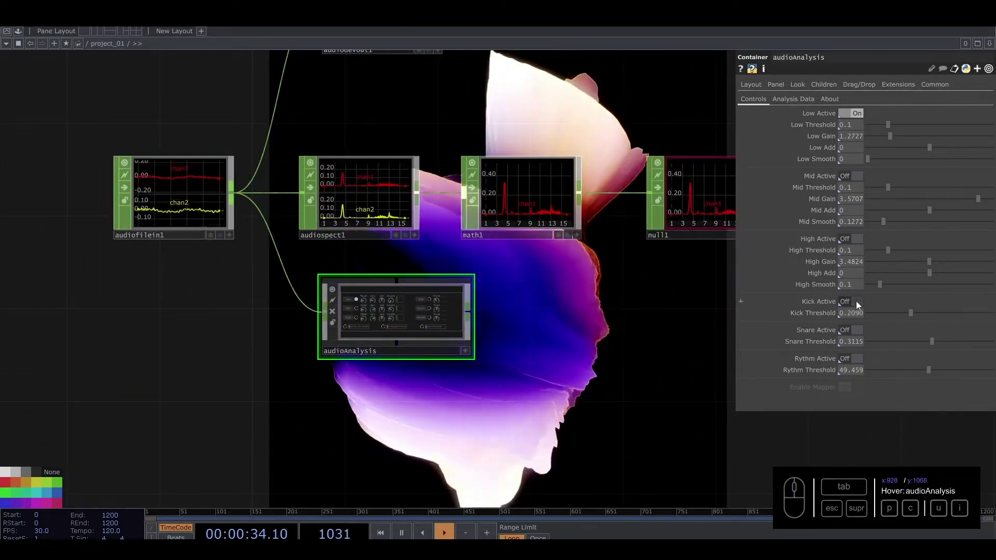
left_click(856, 302)
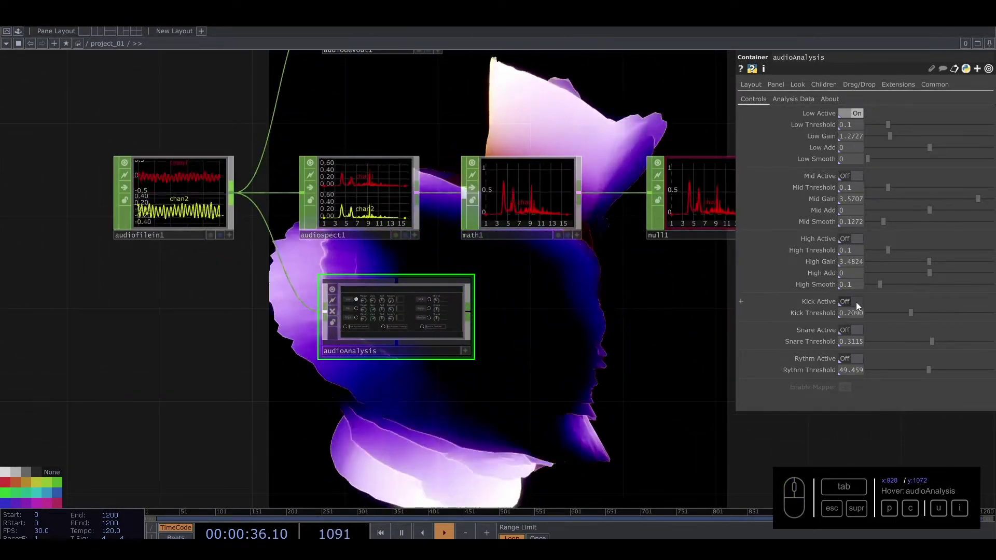
scroll(431, 327, "up", 4)
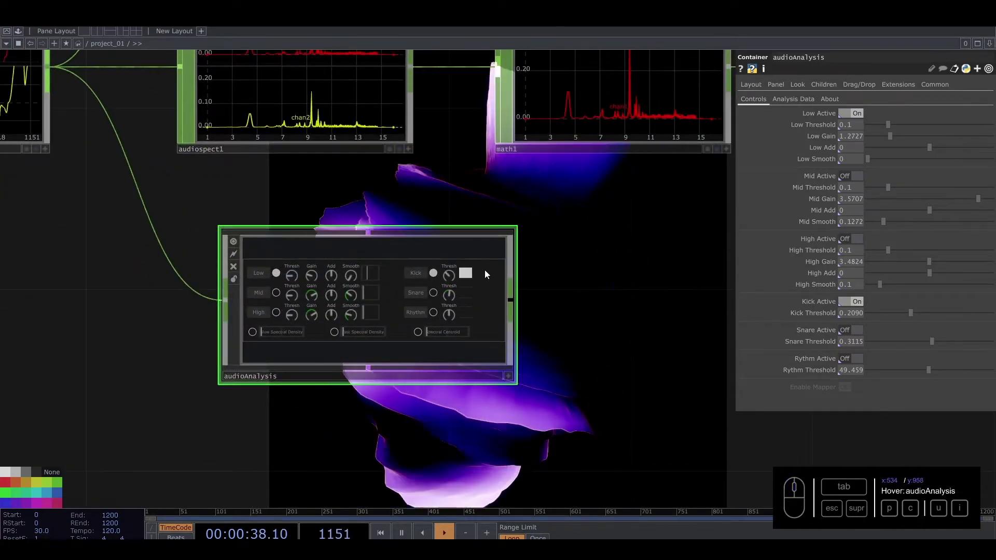
Add a Select CHOP connected to the audioAnalysis output and have it pick only the kick channel
left_click_drag(608, 304, 384, 301)
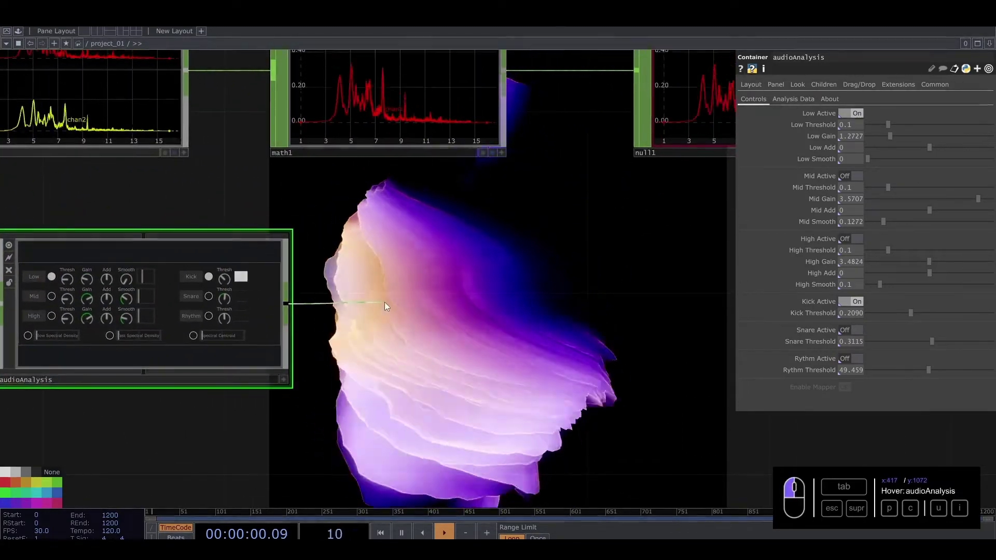
key("Tab")
type("se")
left_click(471, 344)
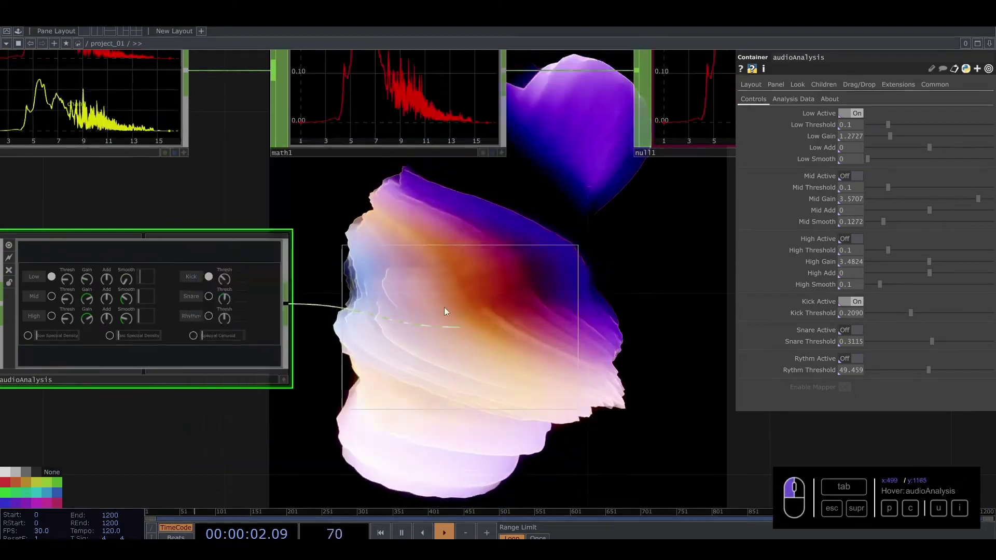
left_click(476, 301)
left_click(988, 111)
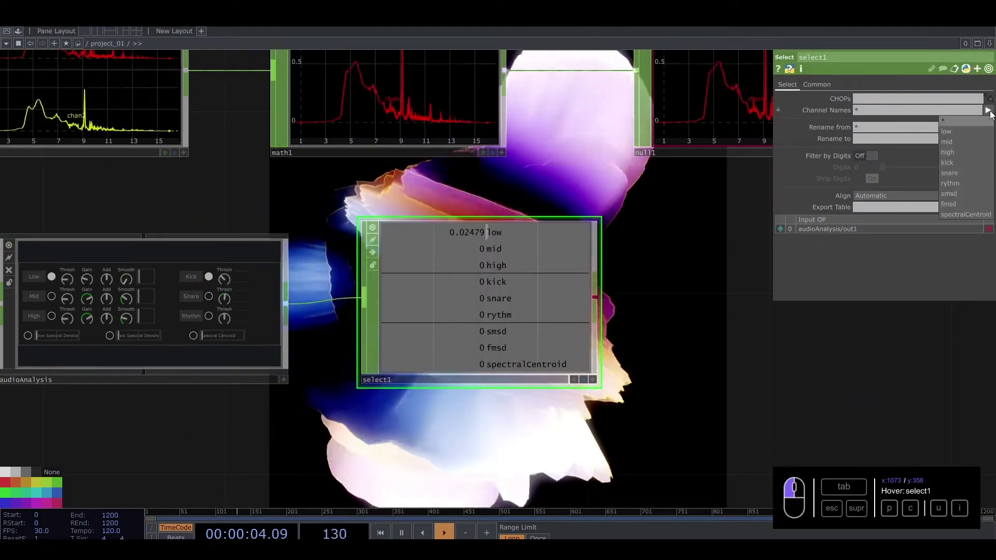
left_click(947, 162)
Add a Math CHOP connected to the output of select1
left_click_drag(633, 349, 372, 320)
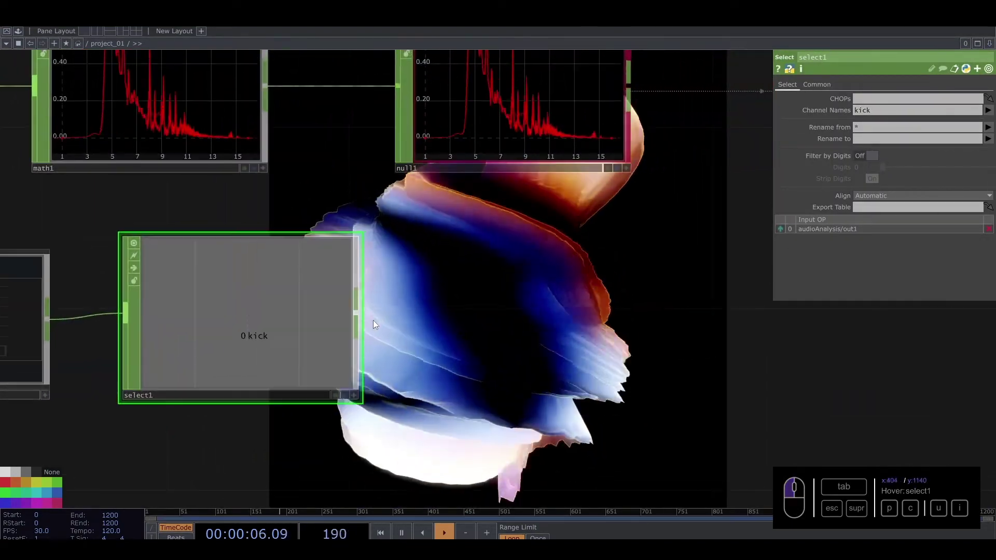
key("Tab")
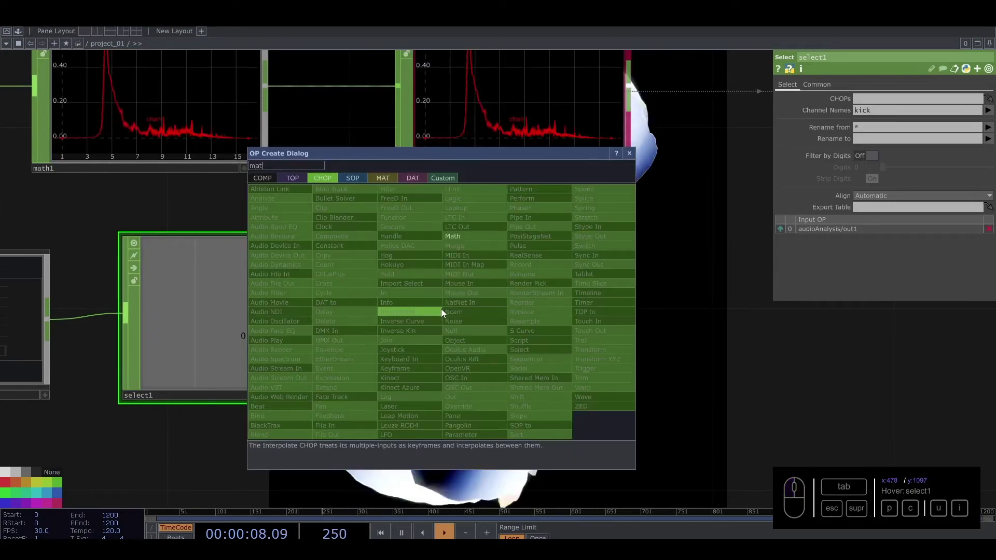
left_click(468, 236)
left_click(534, 319)
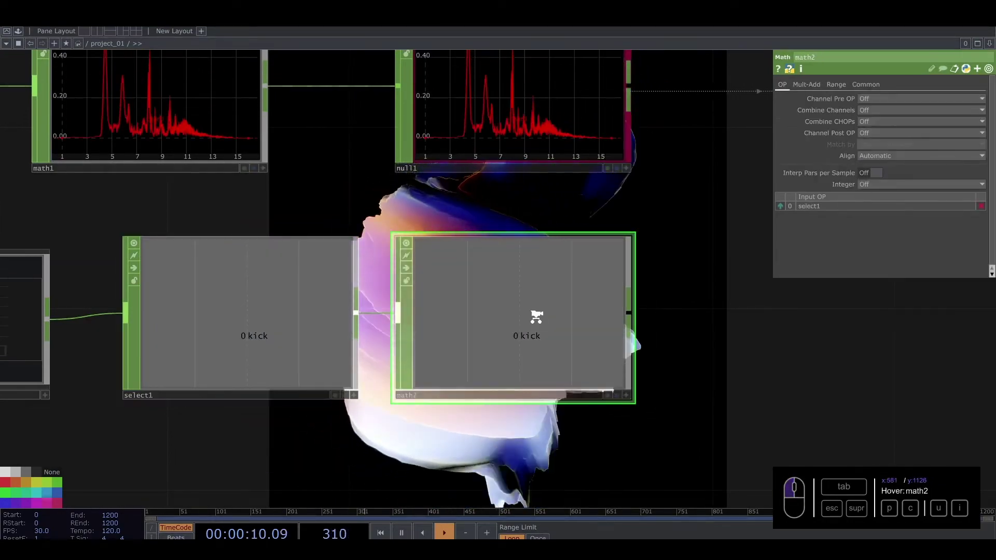
Set the To Range of math2 to 1 and 1.3
scroll(645, 329, "down", 3)
scroll(436, 360, "up", 3)
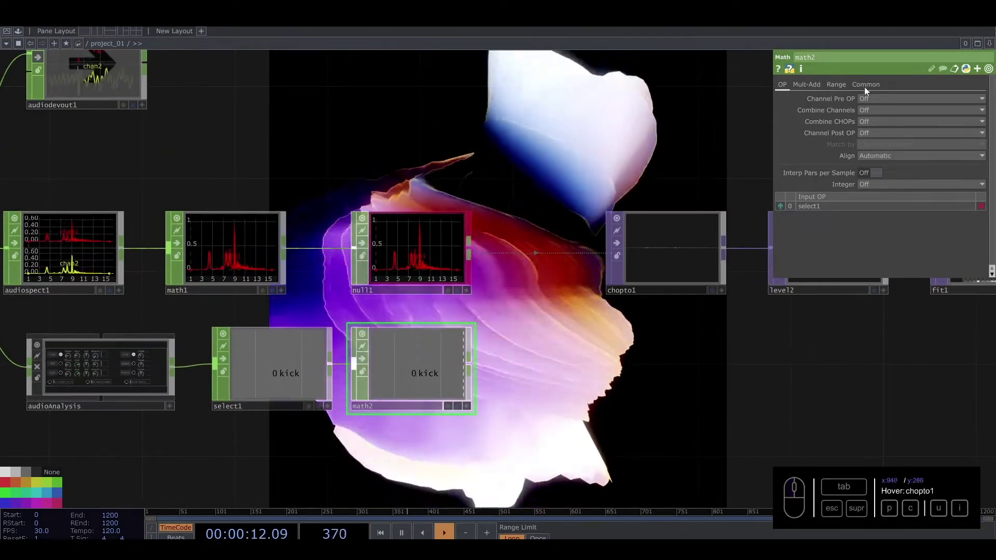
left_click(845, 86)
left_click_drag(869, 99, 799, 102)
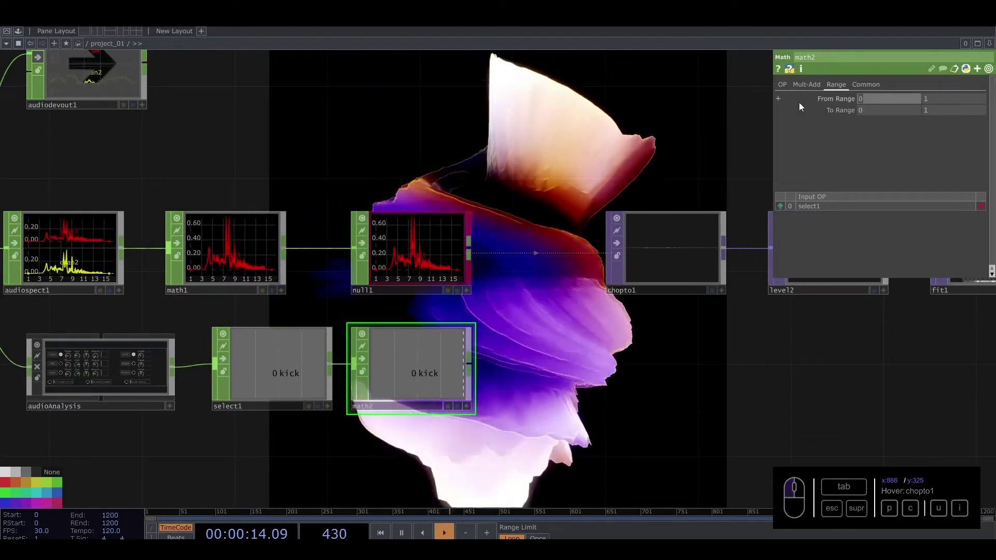
left_click_drag(869, 110, 833, 106)
left_click_drag(935, 110, 854, 100)
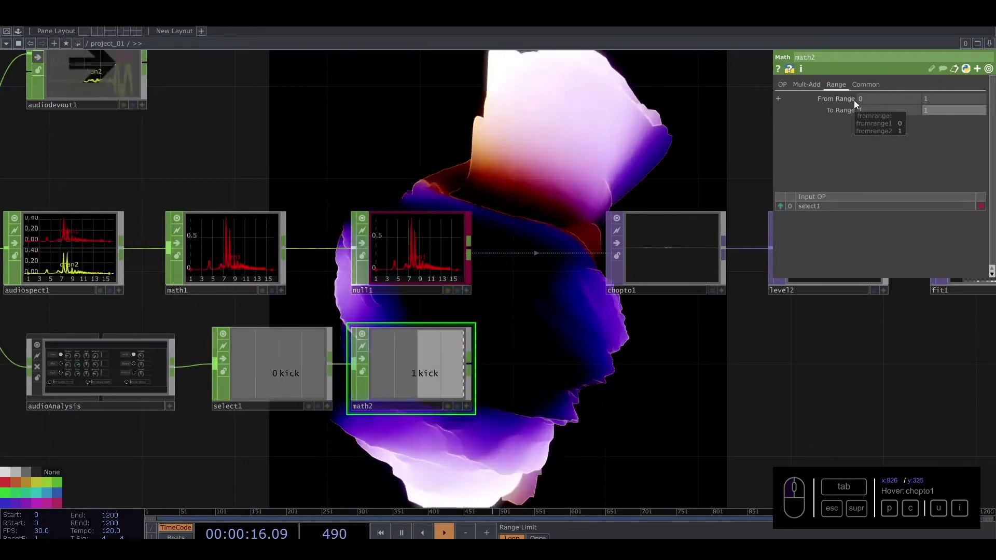
type(".3")
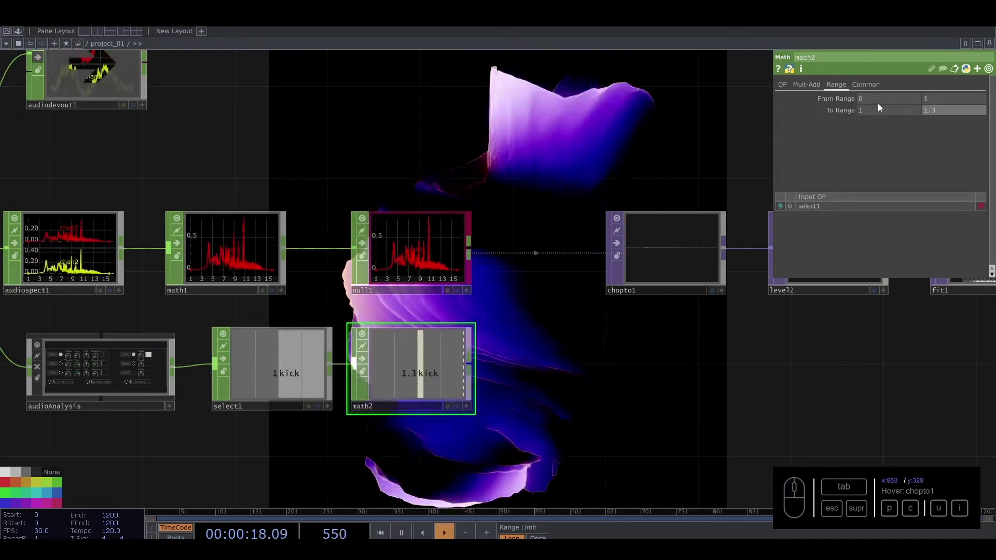
Extend the kick chain after math2 with a Lag CHOP followed by a Null CHOP
left_click_drag(579, 365, 497, 306)
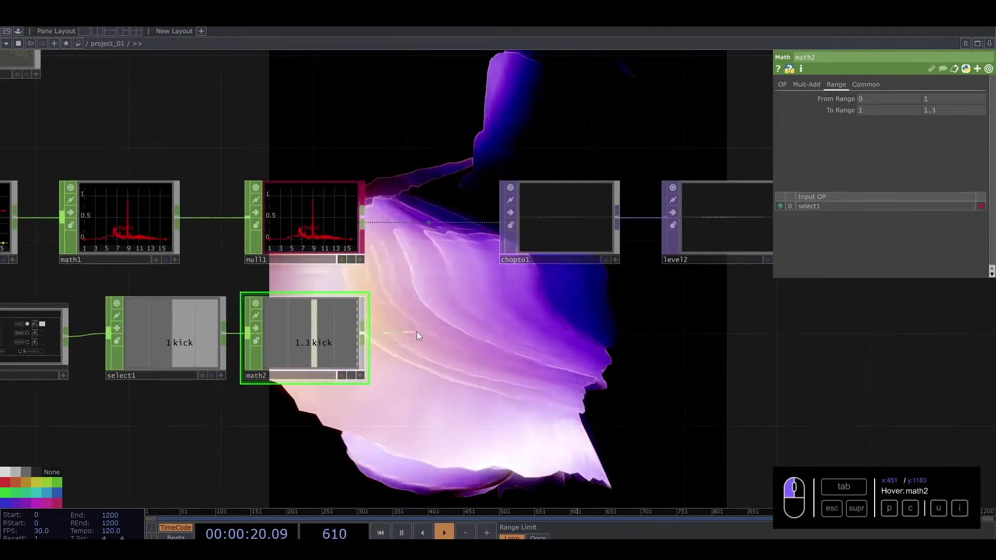
key("Tab")
left_click(371, 419)
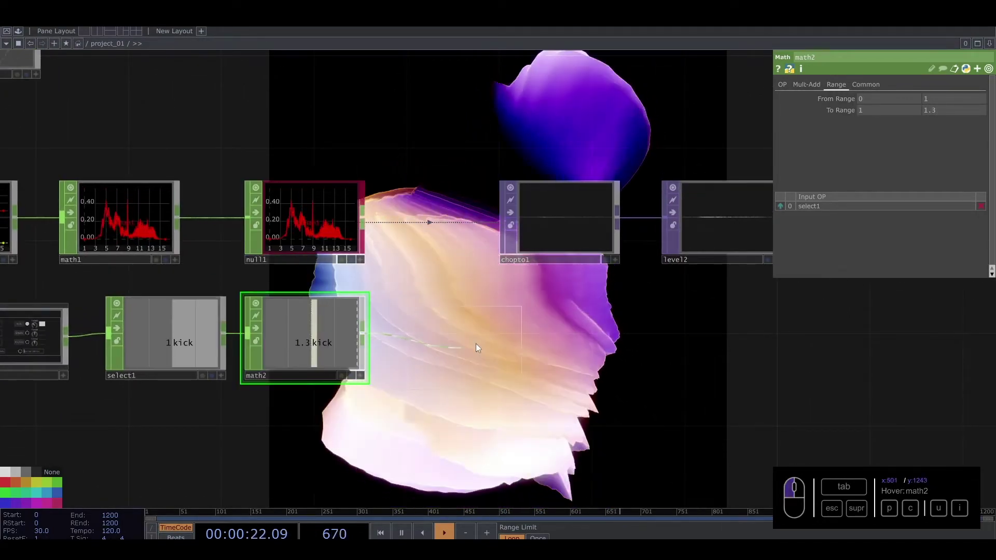
left_click(457, 334)
key("Tab")
type("n")
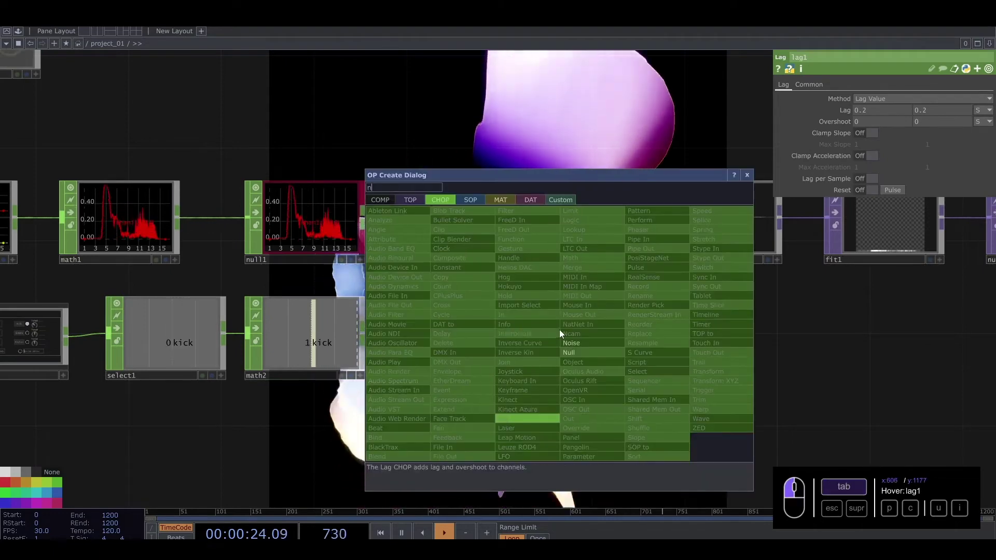
left_click(568, 352)
left_click(599, 338)
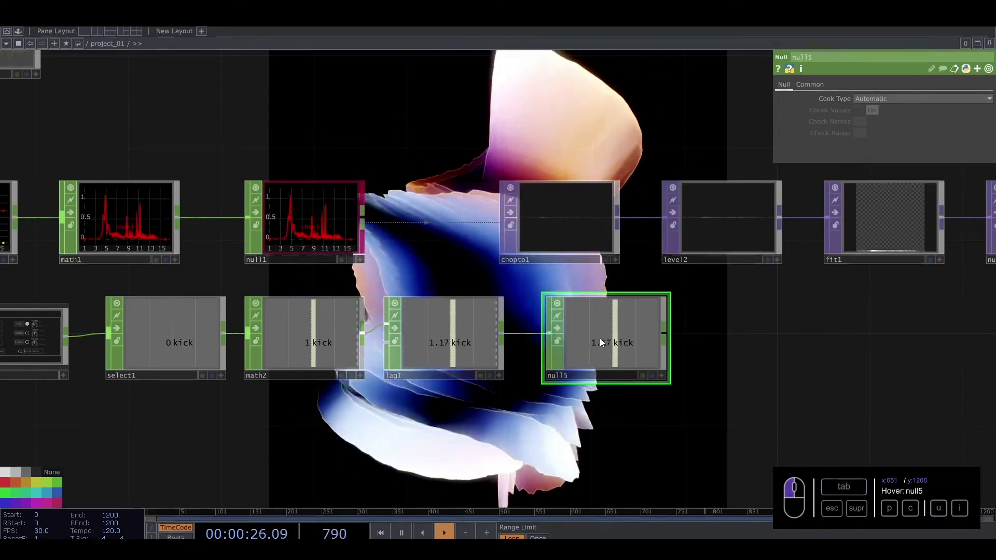
Set both Lag values of lag1 to 0.9
left_click(449, 344)
double_click(863, 112)
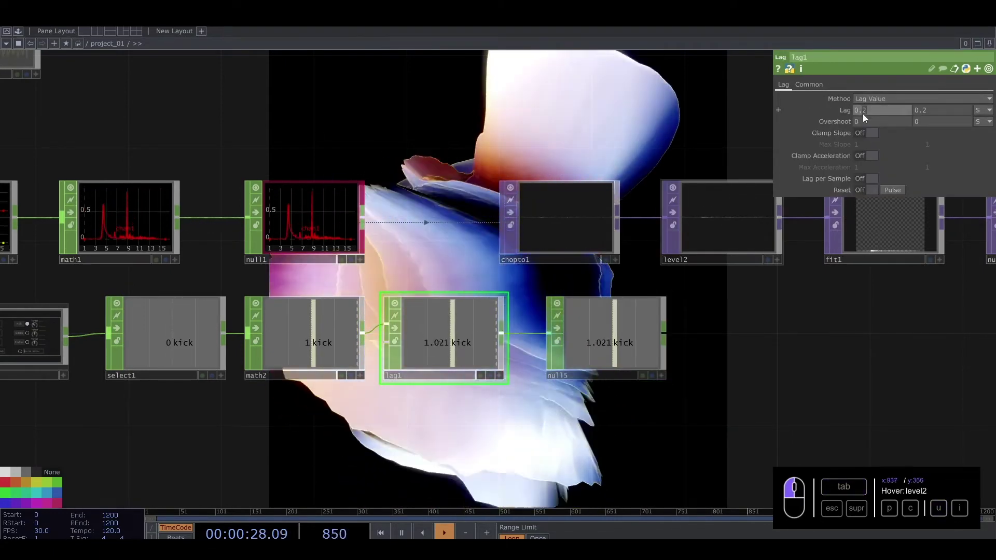
type("0.9")
double_click(925, 111)
type("0.9")
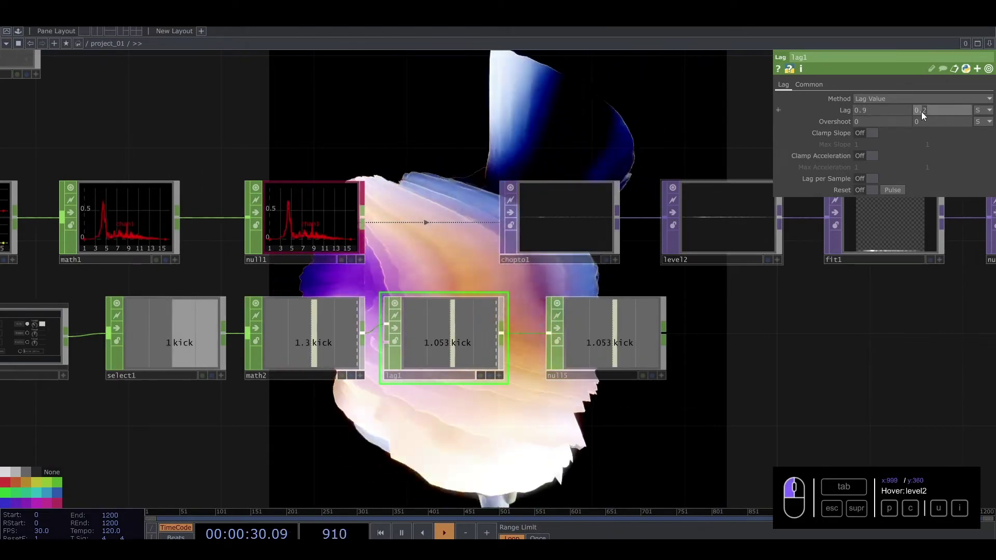
key("Return")
Drive the Scale of geo1 on all three axes with a CHOP reference to the kick channel of null5
scroll(675, 387, "down", 2)
middle_click_drag(675, 386, 691, 419)
left_click_drag(692, 421, 346, 438)
middle_click_drag(687, 327, 721, 278)
left_click_drag(682, 280, 341, 303)
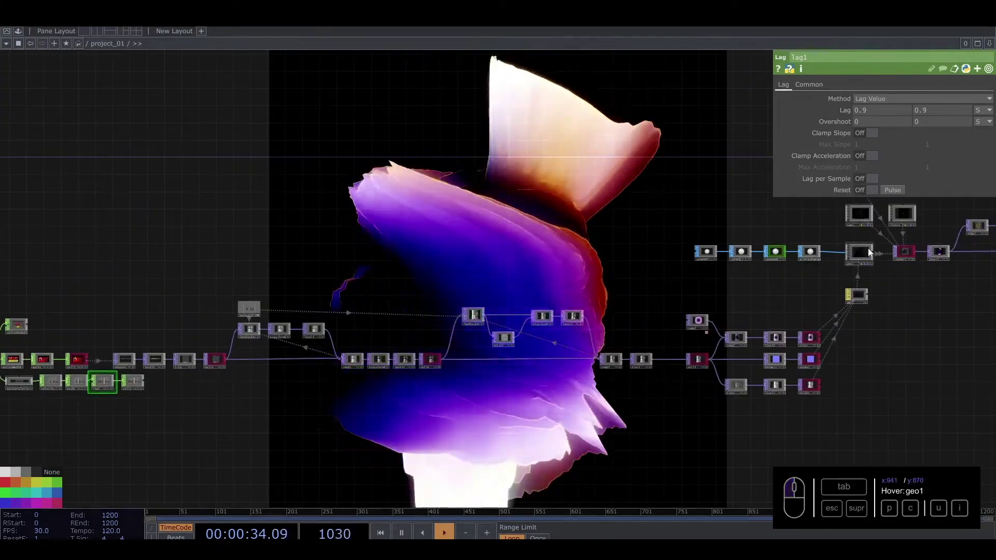
left_click(869, 251)
left_click_drag(236, 289, 441, 274)
scroll(314, 352, "up", 3)
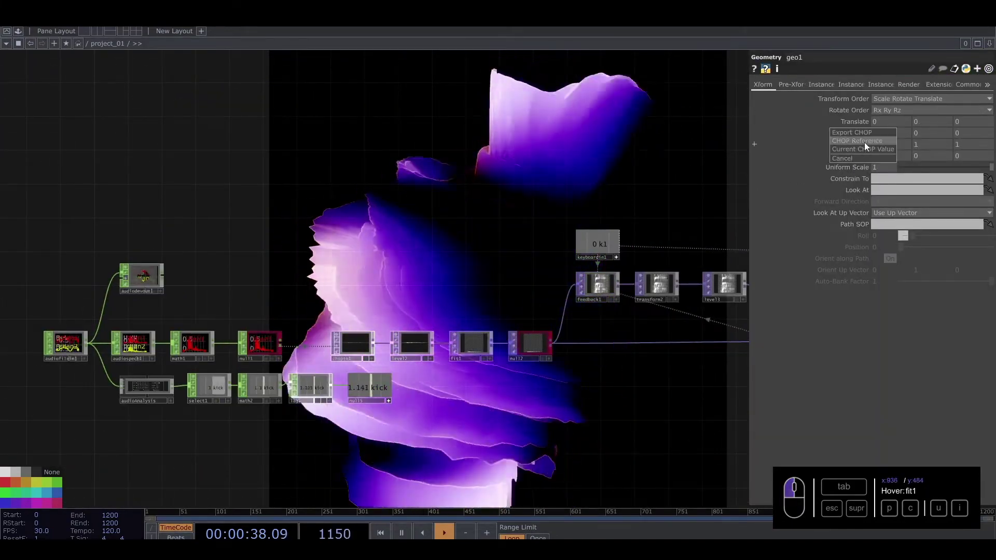
left_click(865, 141)
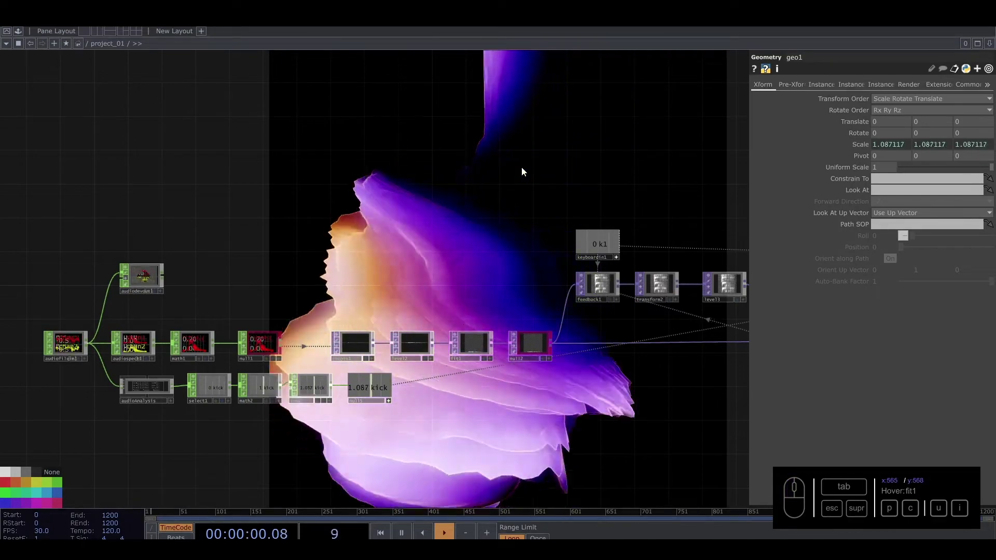
Try both Lag values of lag1 at 0.2 and restore them to 0.9
scroll(125, 275, "up", 2)
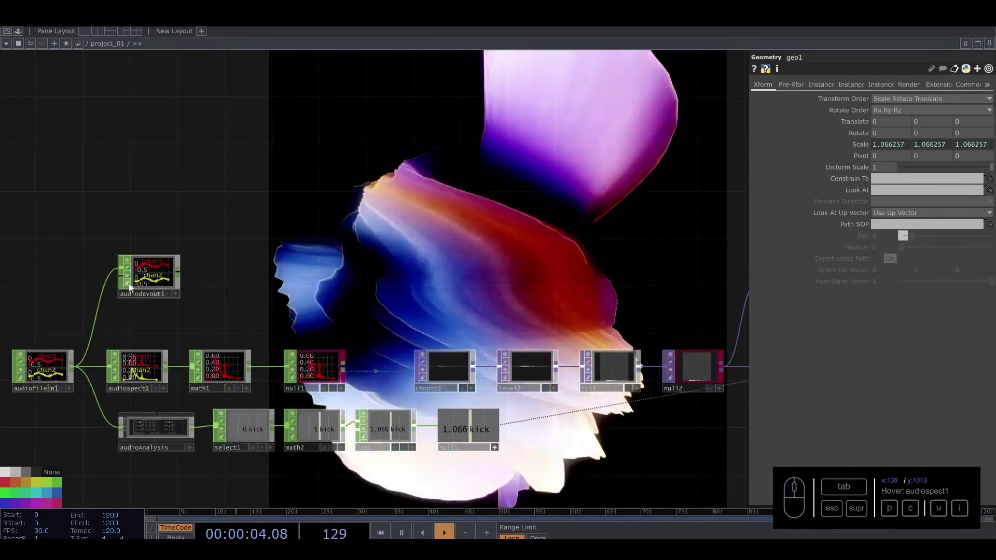
left_click_drag(337, 273, 359, 253)
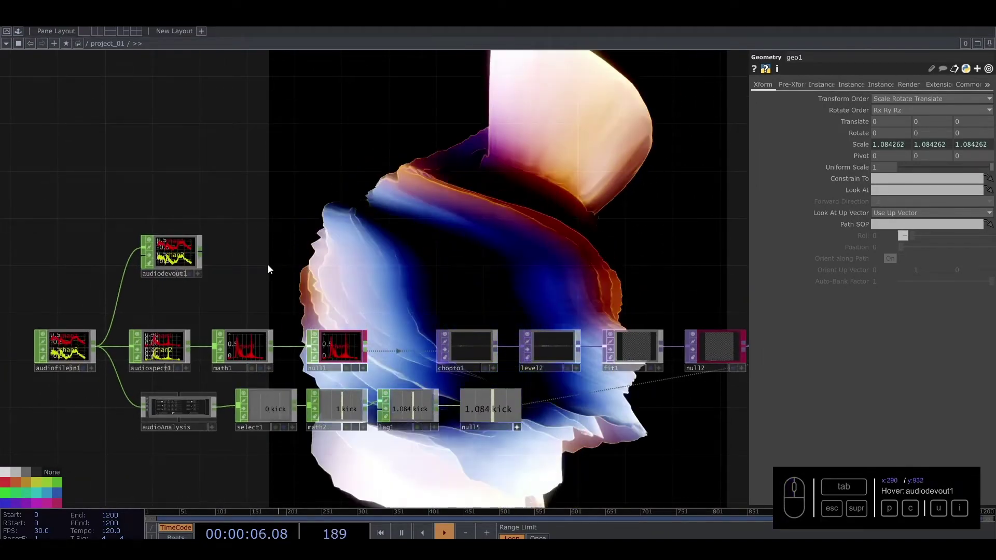
scroll(399, 420, "up", 2)
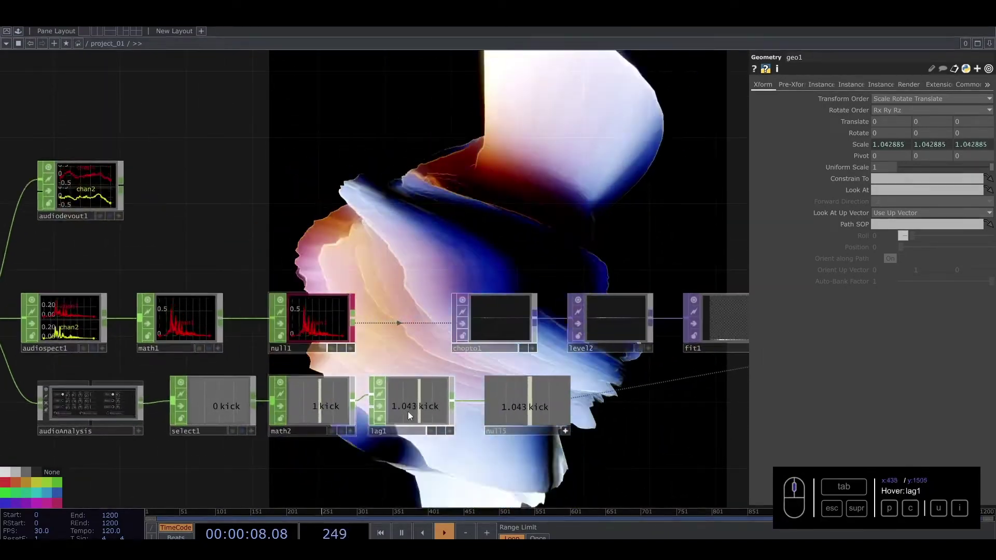
left_click(416, 406)
left_click_drag(870, 110, 862, 111)
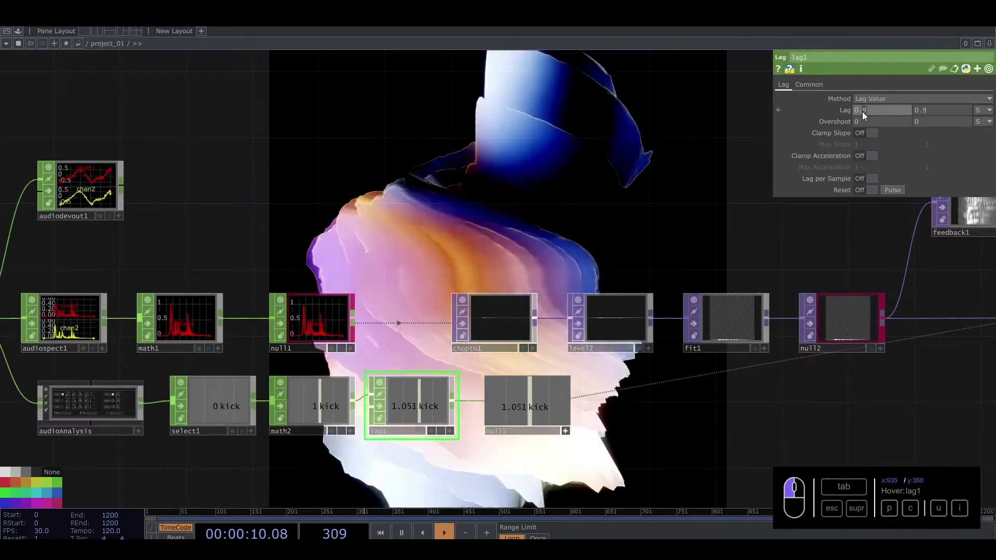
type("2")
left_click_drag(930, 110, 923, 110)
type("2")
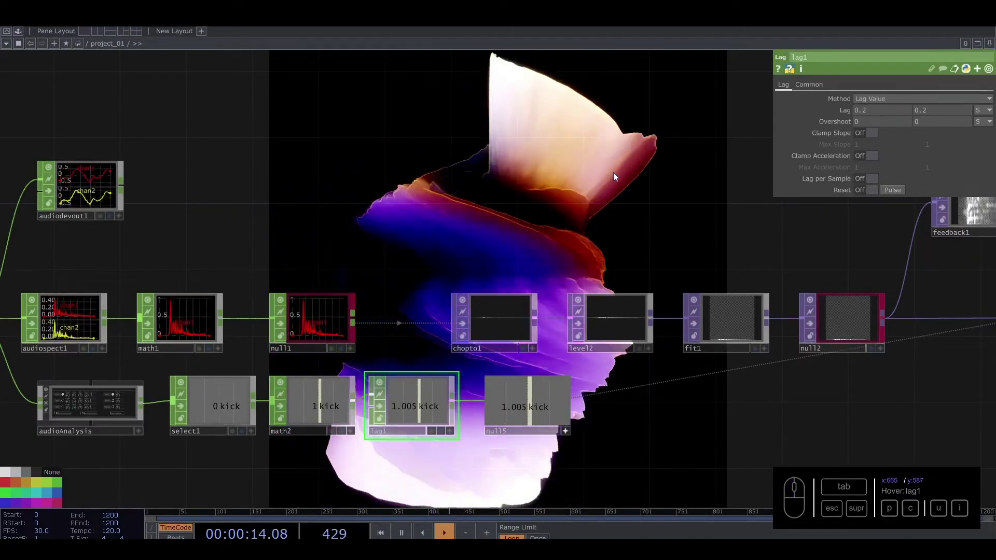
left_click_drag(869, 109, 865, 109)
type("9")
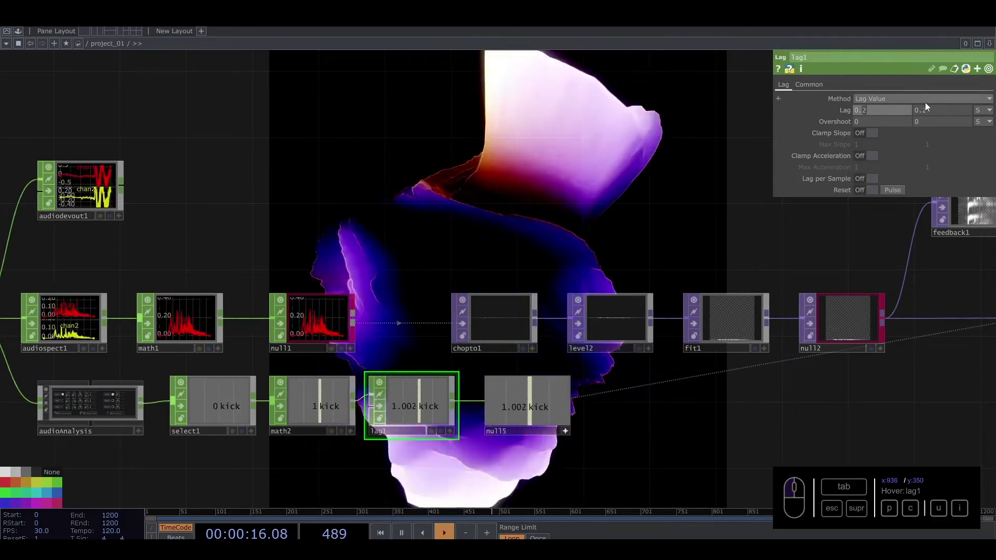
left_click_drag(928, 110, 923, 108)
Add the 07_AudioToImg component from the Effects folder of My Components above the chain and close the palette
left_click_drag(413, 180, 484, 182)
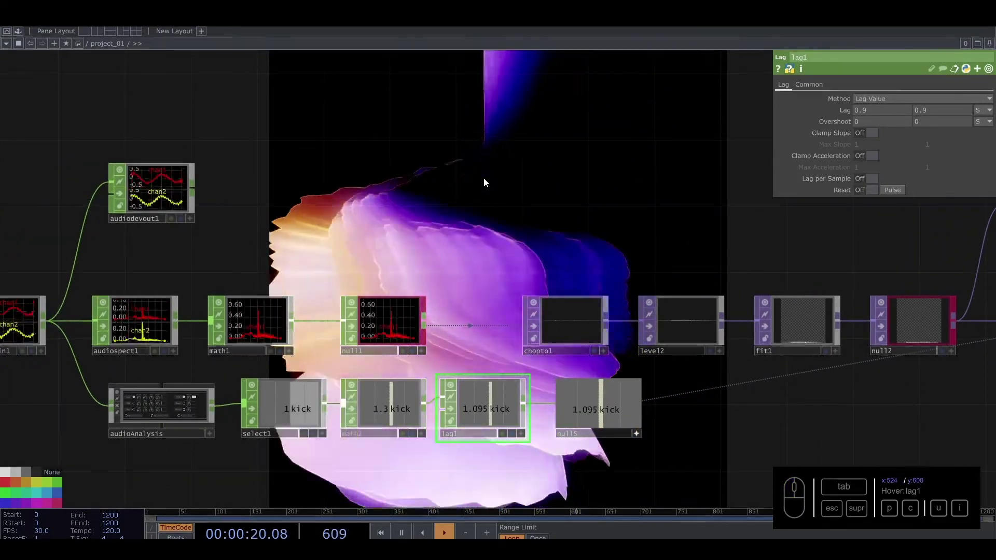
scroll(480, 192, "down", 3)
left_click_drag(416, 210, 3, 307)
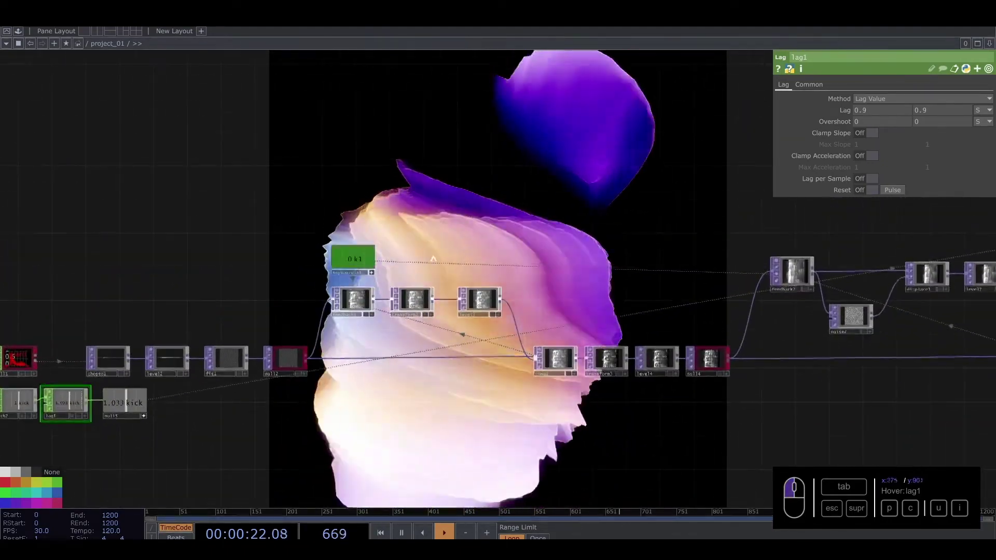
scroll(538, 279, "down", 5)
left_click_drag(466, 266, 102, 314)
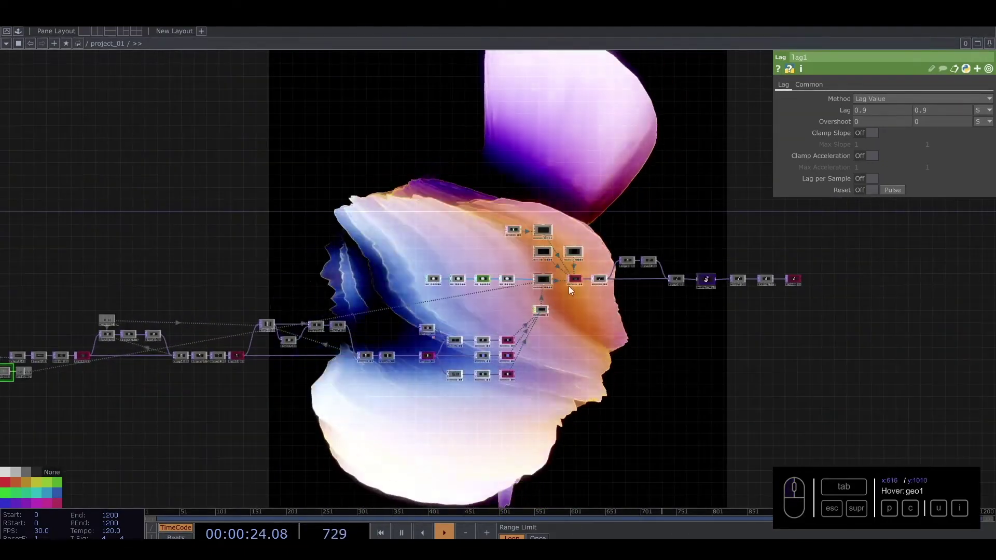
left_click_drag(285, 285, 492, 273)
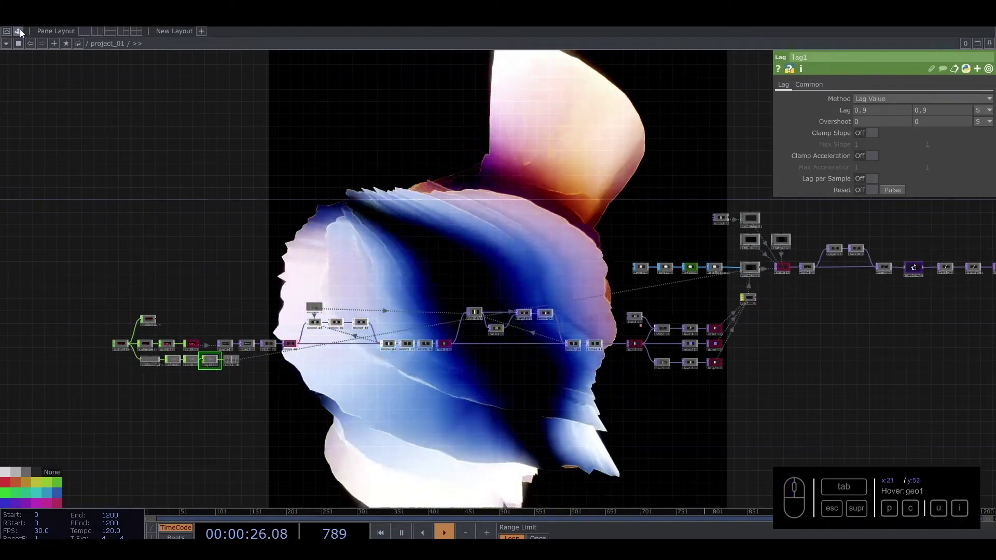
left_click(20, 31)
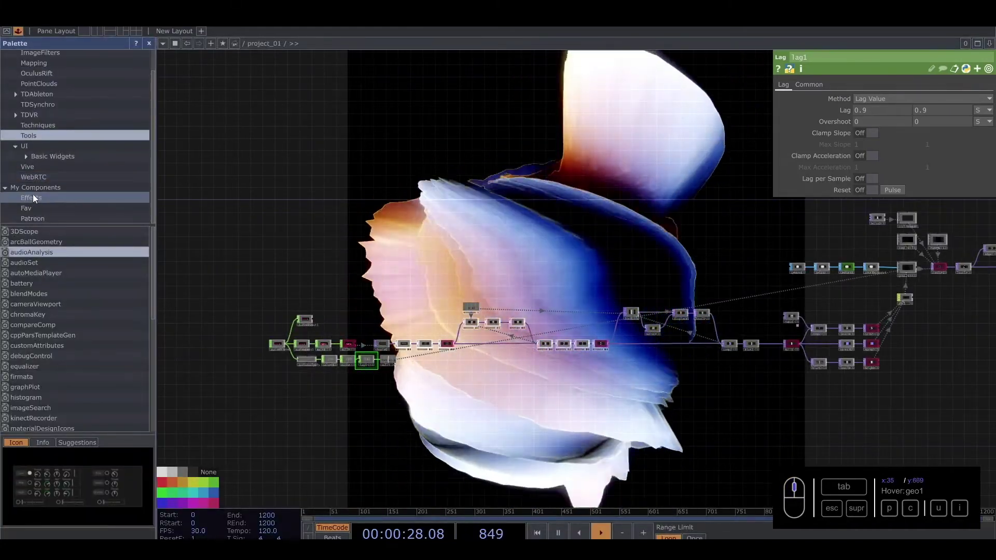
left_click(32, 198)
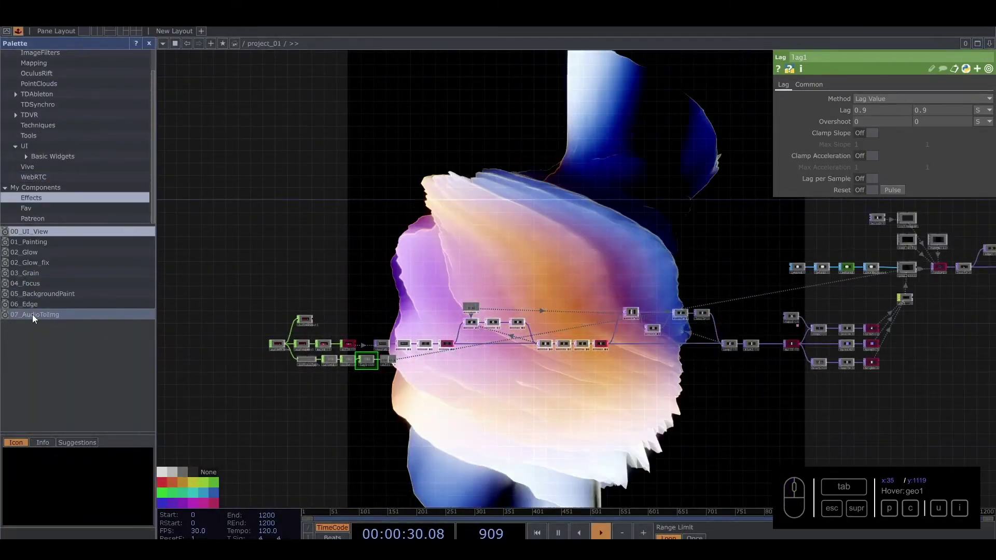
left_click_drag(34, 319, 457, 259)
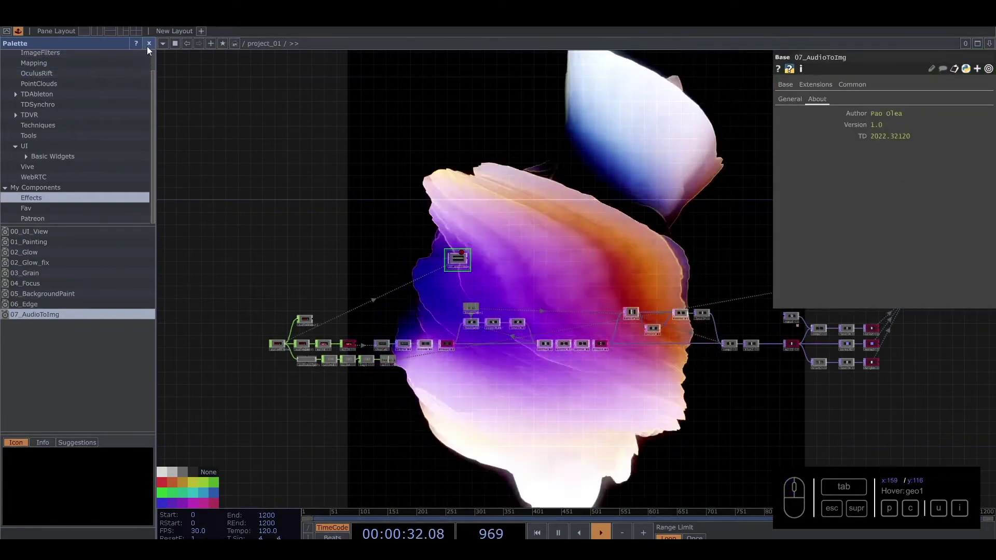
left_click(148, 44)
Switch both Resolution parameters of 07_AudioToImg from their constant2 expressions to constant values
scroll(251, 253, "up", 3)
left_click_drag(277, 251, 289, 269)
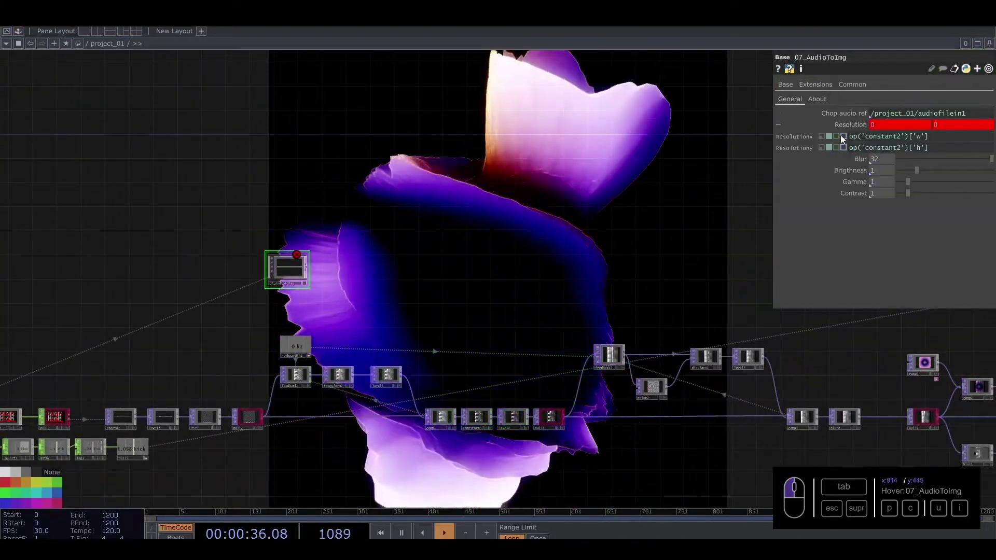
left_click(821, 135)
left_click(821, 148)
left_click(857, 125)
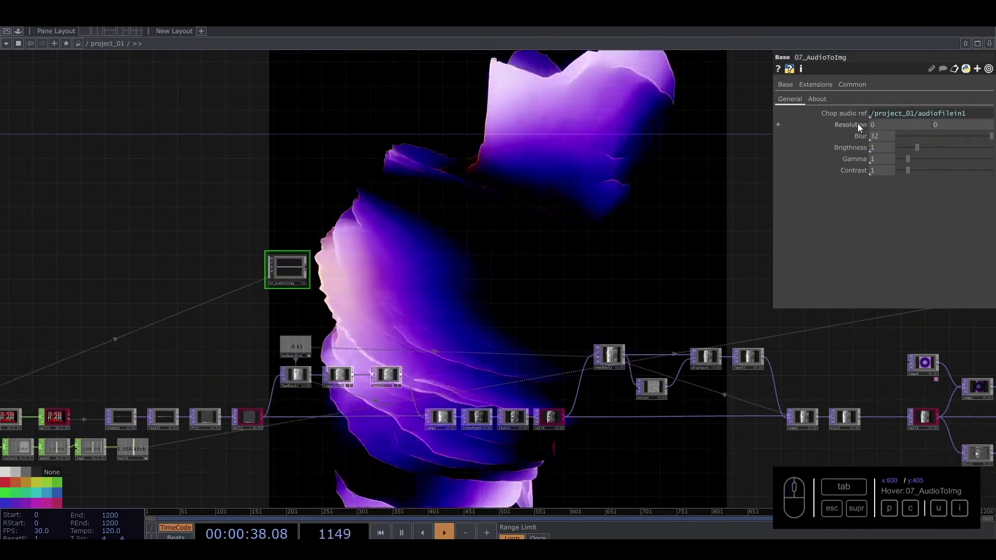
Move 07_AudioToImg closer to the audio chain and assign audiofilein1 as its Chop audio ref
left_click_drag(653, 247, 949, 219)
left_click_drag(540, 252, 385, 331)
left_click_drag(154, 423, 919, 113)
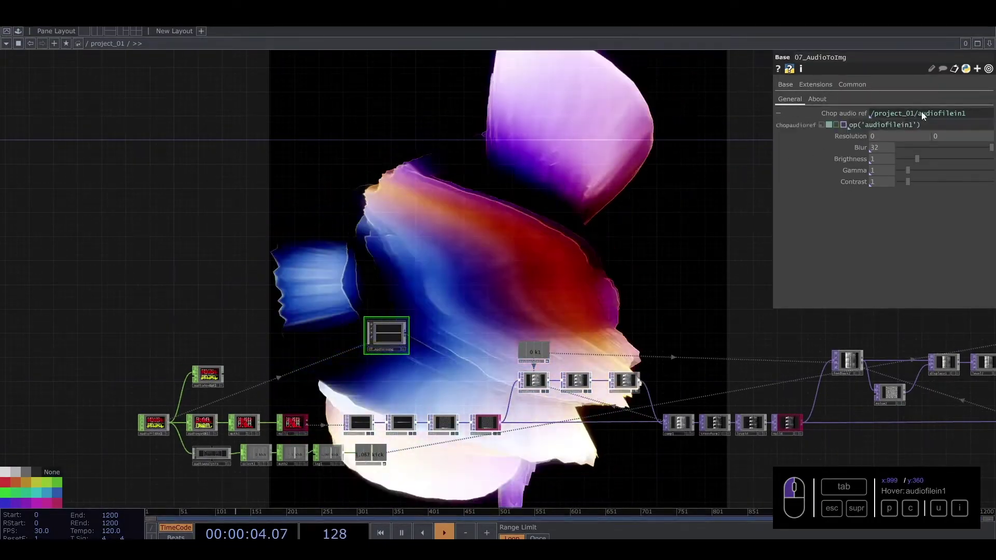
Set both Resolution values of 07_AudioToImg to 1280
left_click(823, 119)
left_click(824, 117)
scroll(387, 332, "up", 4)
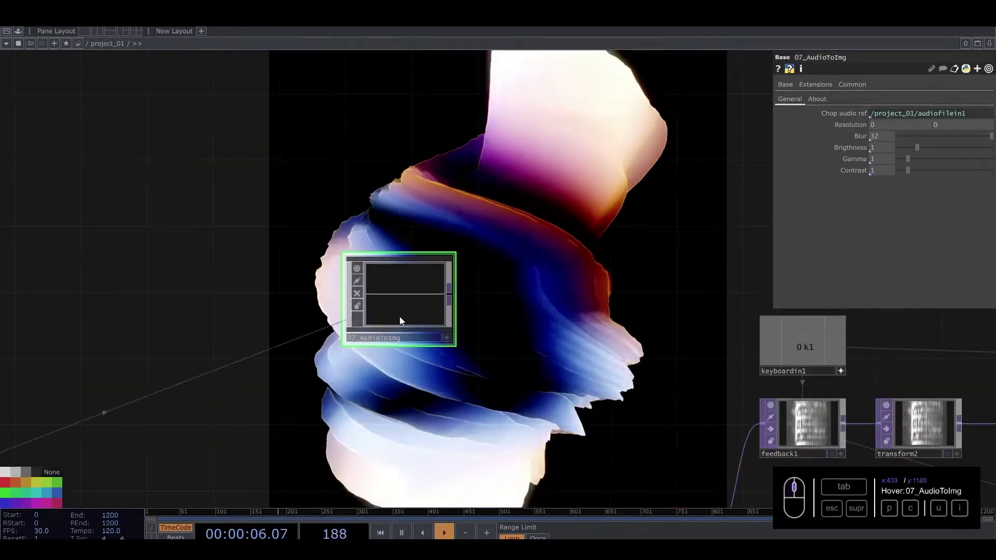
left_click(889, 125)
type("128")
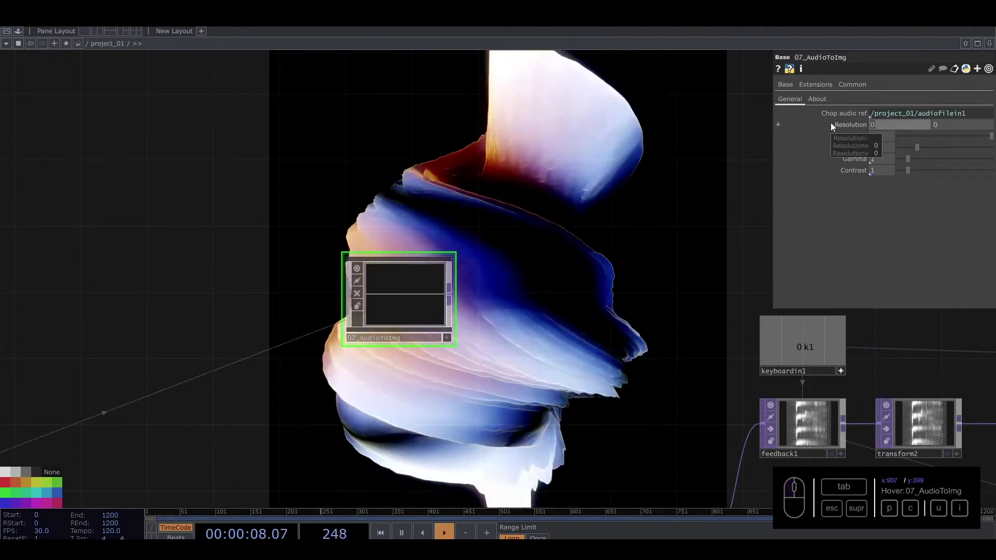
type("0")
key("Tab")
type("127")
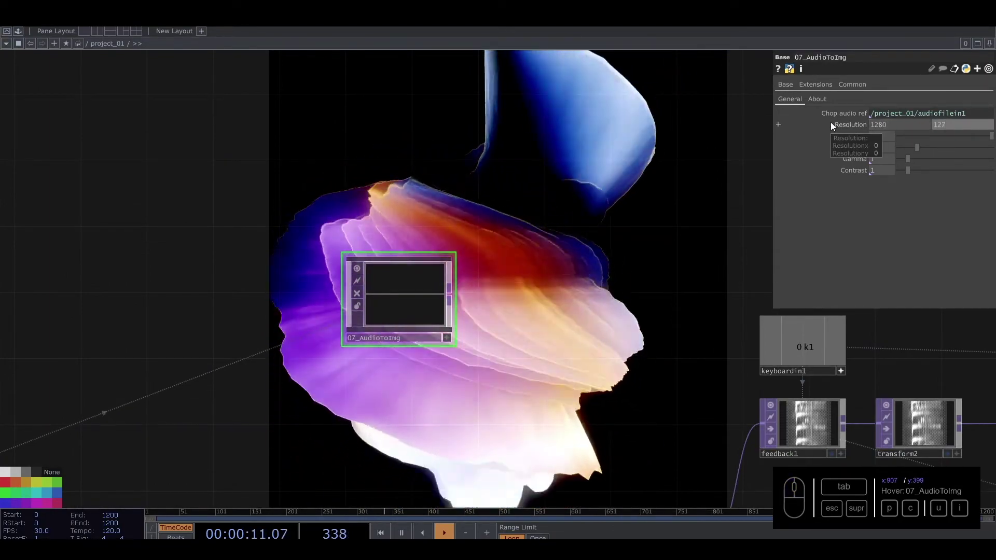
key("BackSpace")
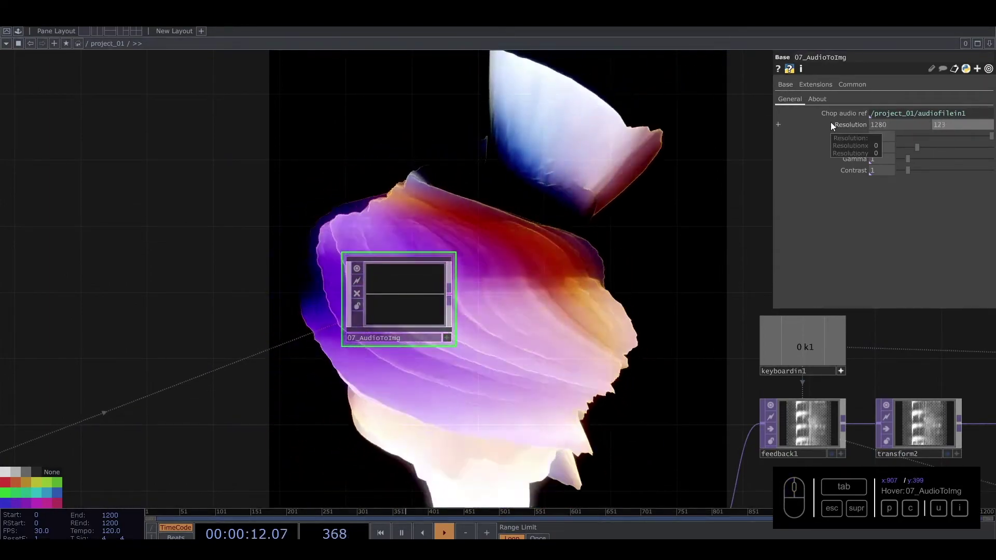
type("80")
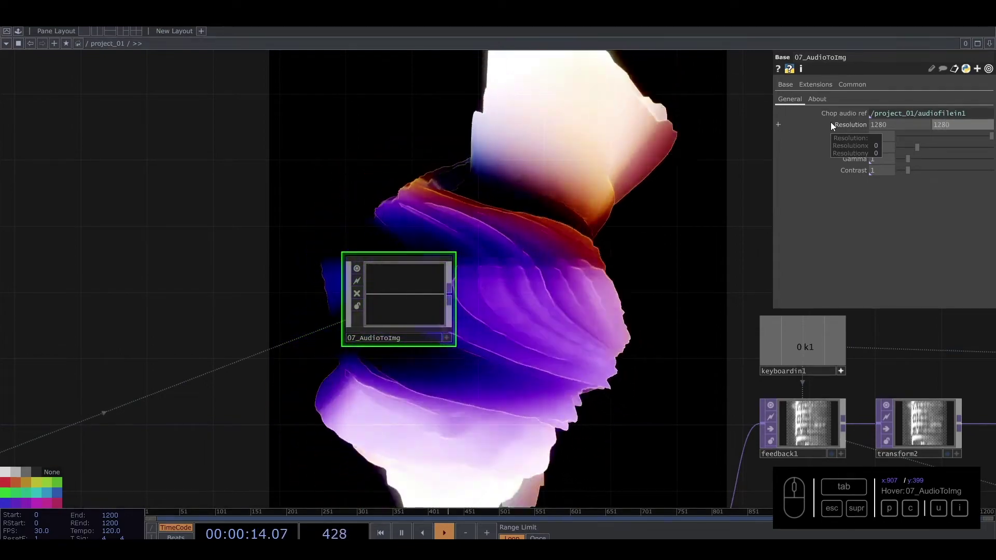
Examine the image output of 07_AudioToImg and the network inside it, and return to the parent project
left_click_drag(499, 257, 397, 181)
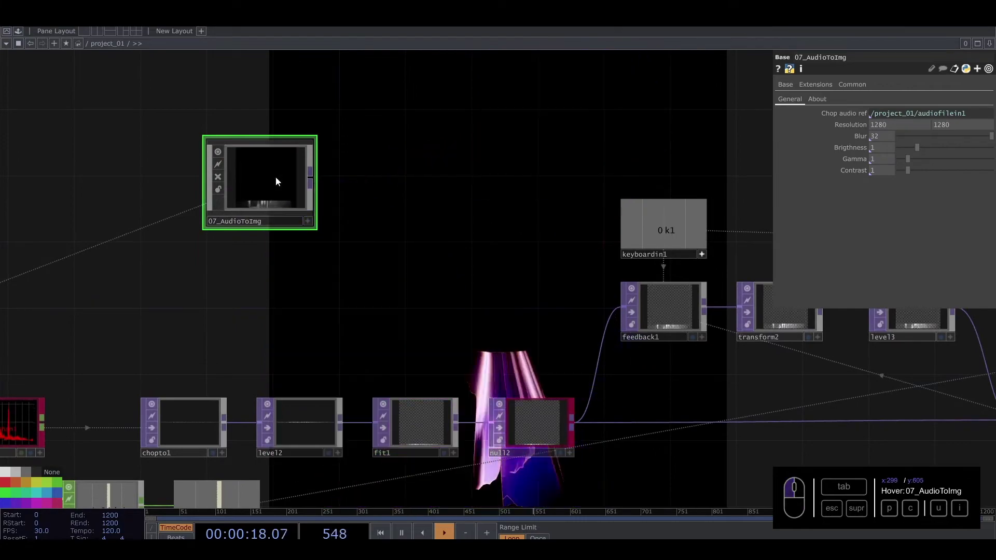
scroll(273, 179, "up", 5)
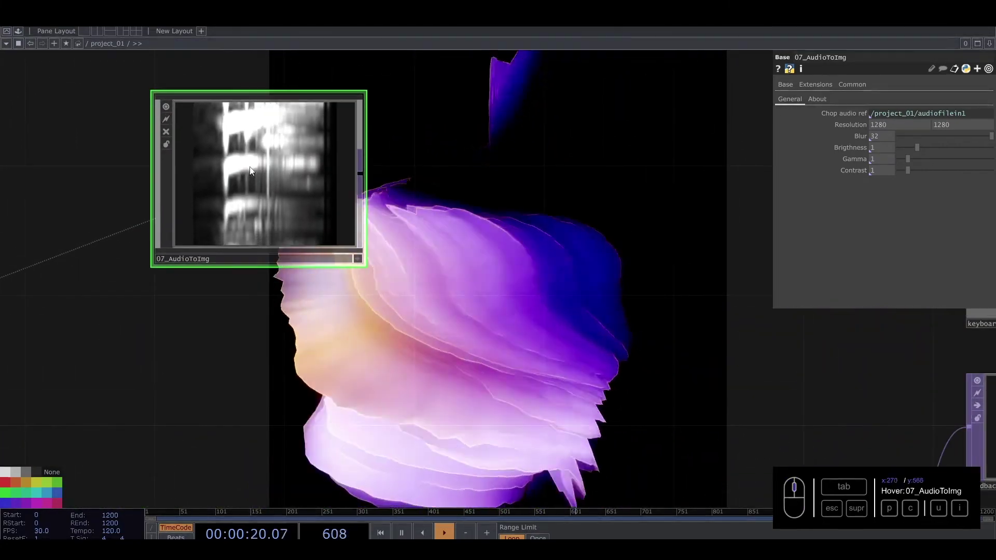
scroll(282, 201, "down", 2)
key("i")
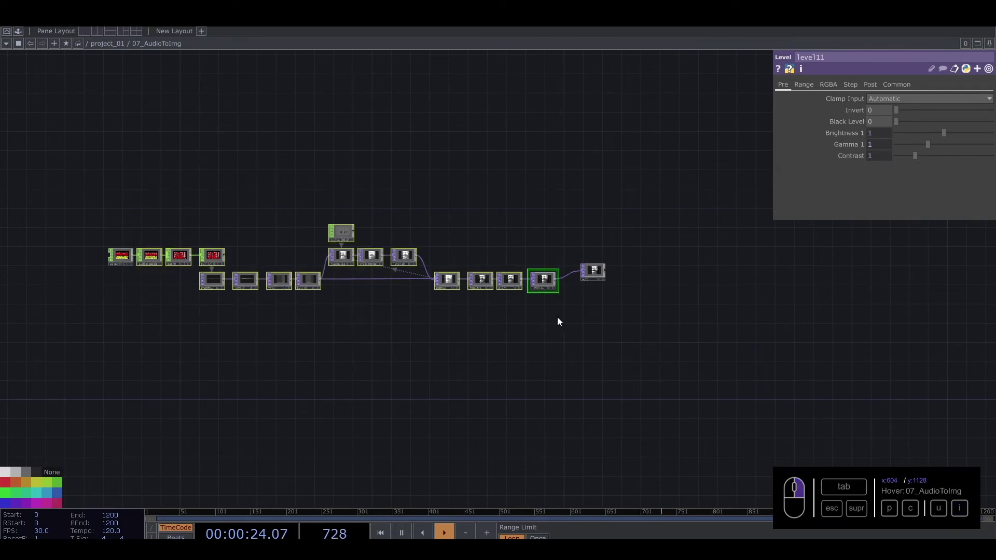
scroll(557, 317, "down", 3)
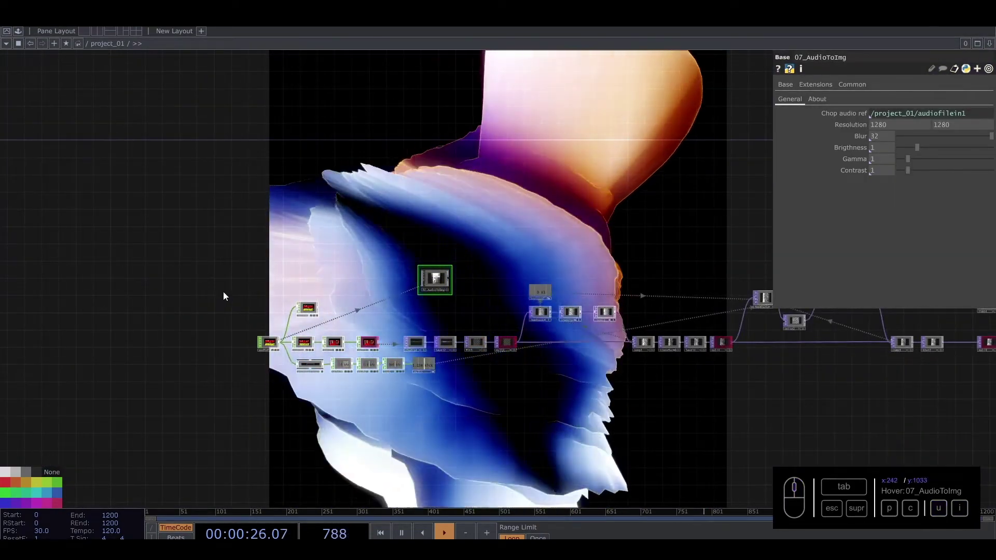
Move 07_AudioToImg further along the chain and connect its output to the input of null4
left_click_drag(223, 293, 709, 395)
right_click_drag(709, 395, 708, 394)
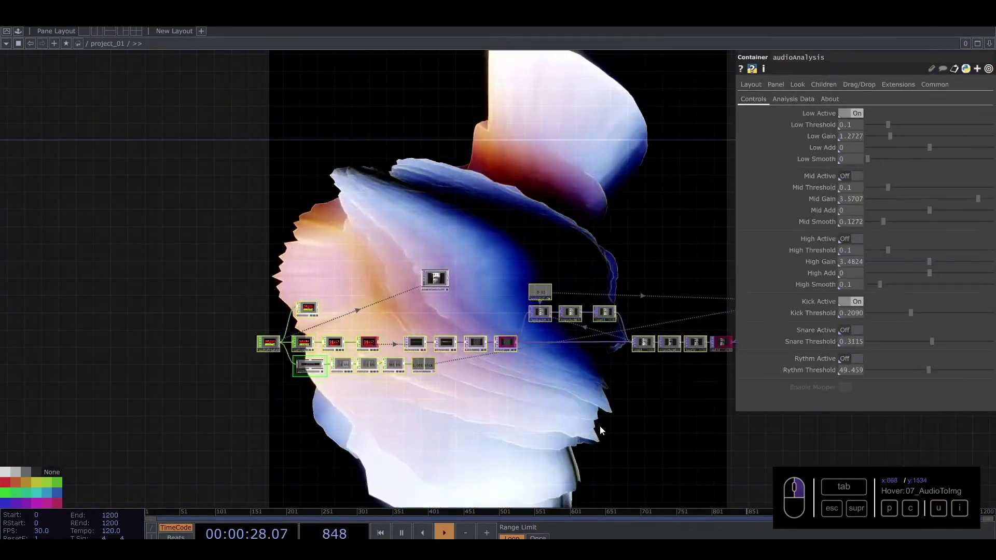
left_click_drag(527, 229, 260, 224)
left_click_drag(177, 275, 364, 242)
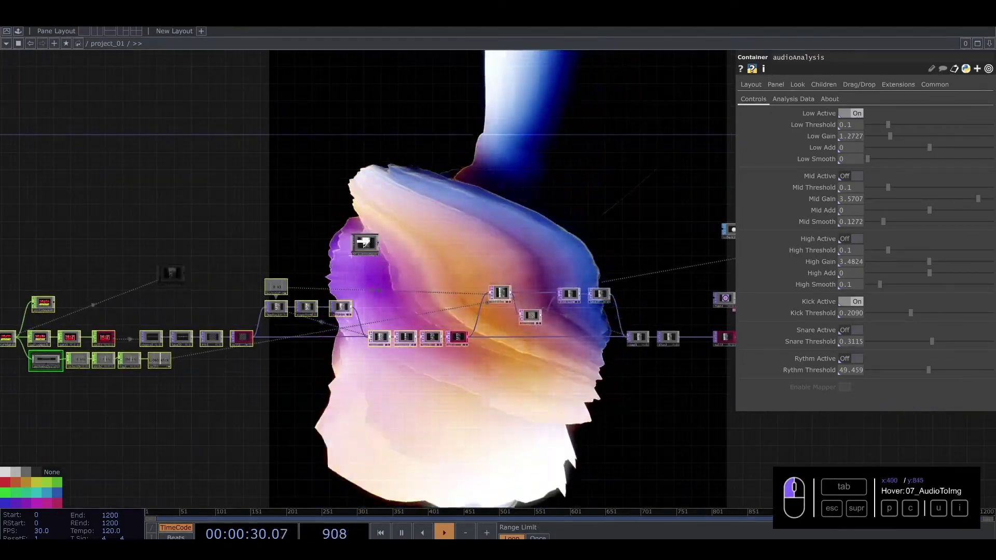
scroll(362, 245, "up", 3)
left_click(360, 247)
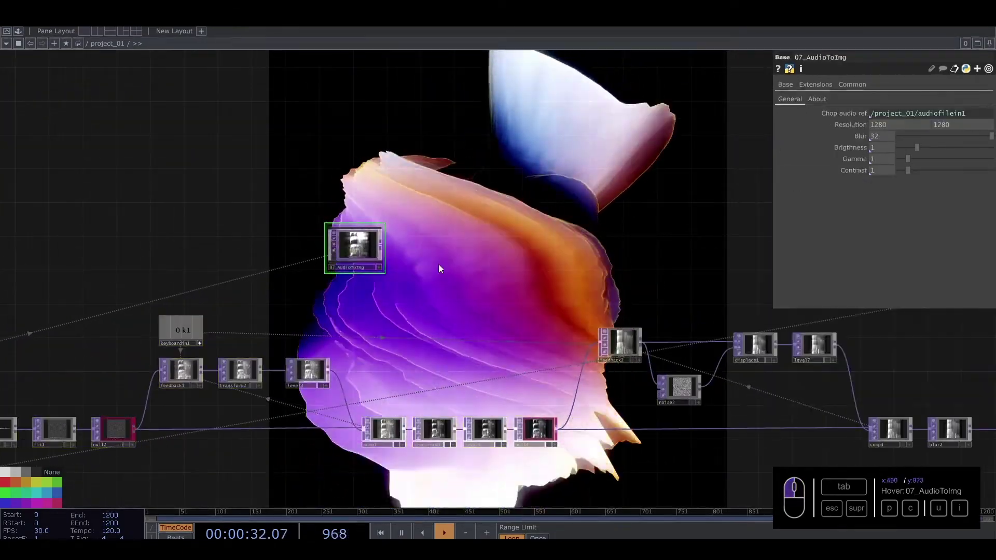
left_click_drag(437, 263, 381, 235)
left_click_drag(325, 214, 441, 241)
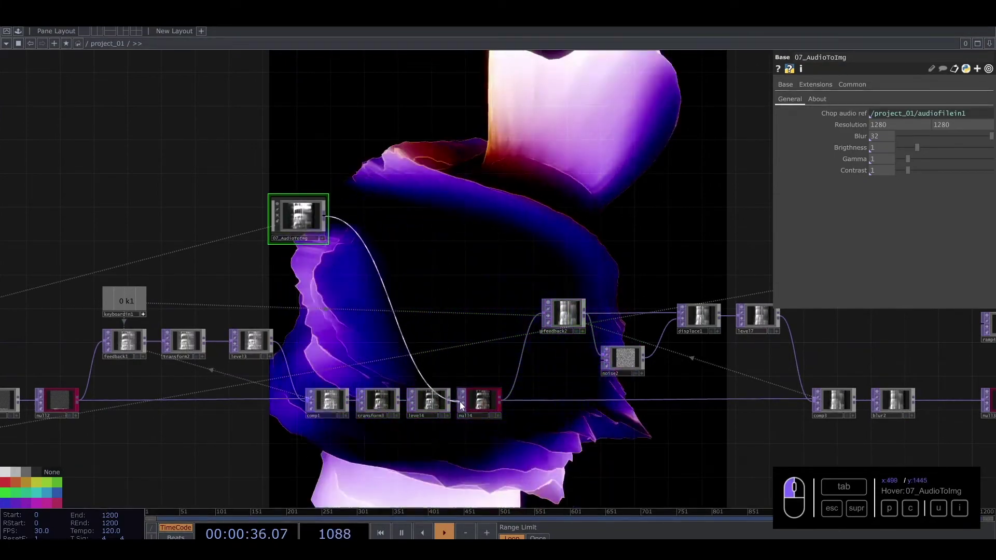
left_click_drag(460, 402, 459, 401)
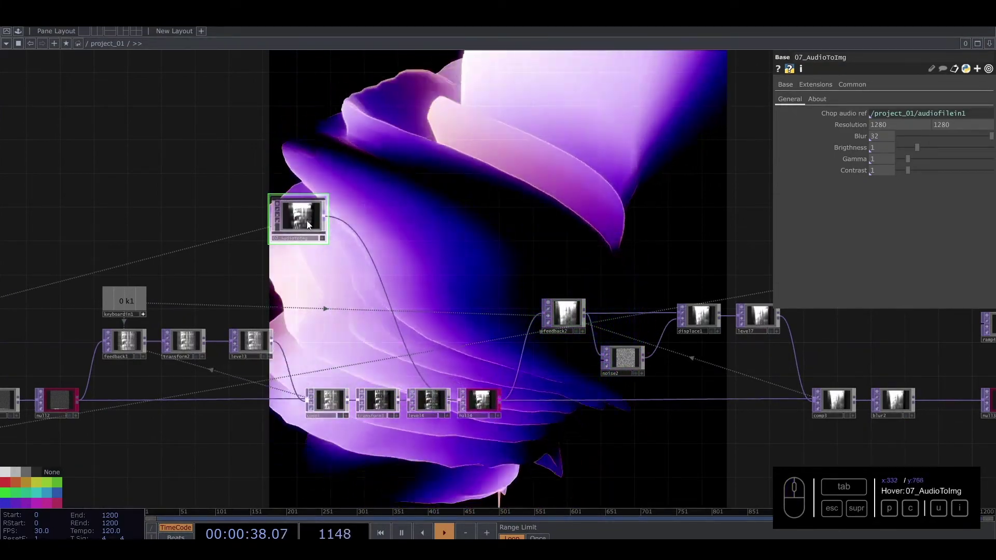
Set 07_AudioToImg's Blur to 0, Brightness to 0.5, Gamma to 0.83 and Contrast to 1.56
left_click_drag(306, 224, 360, 256)
scroll(360, 256, "up", 3)
left_click_drag(534, 211, 602, 196)
left_click_drag(991, 137, 930, 170)
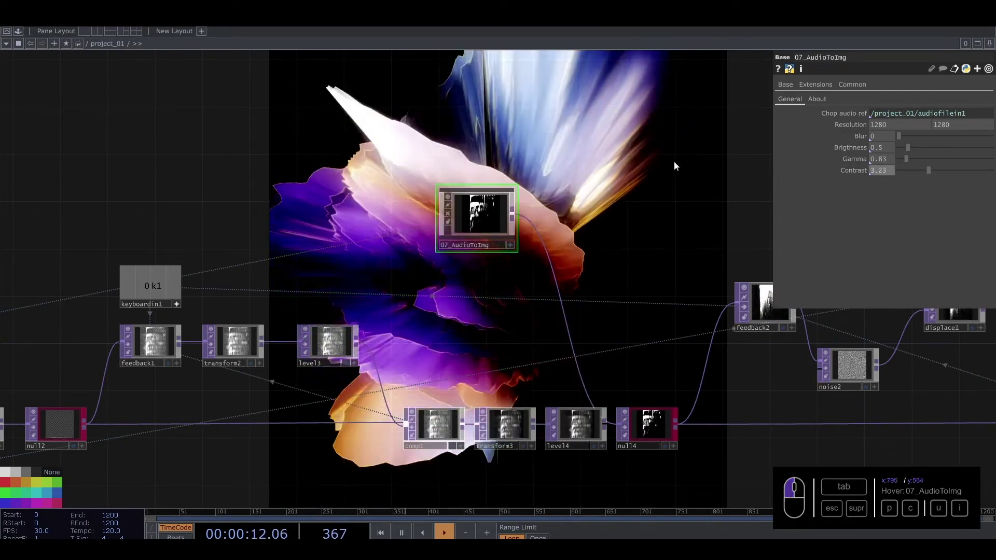
left_click_drag(674, 161, 697, 293)
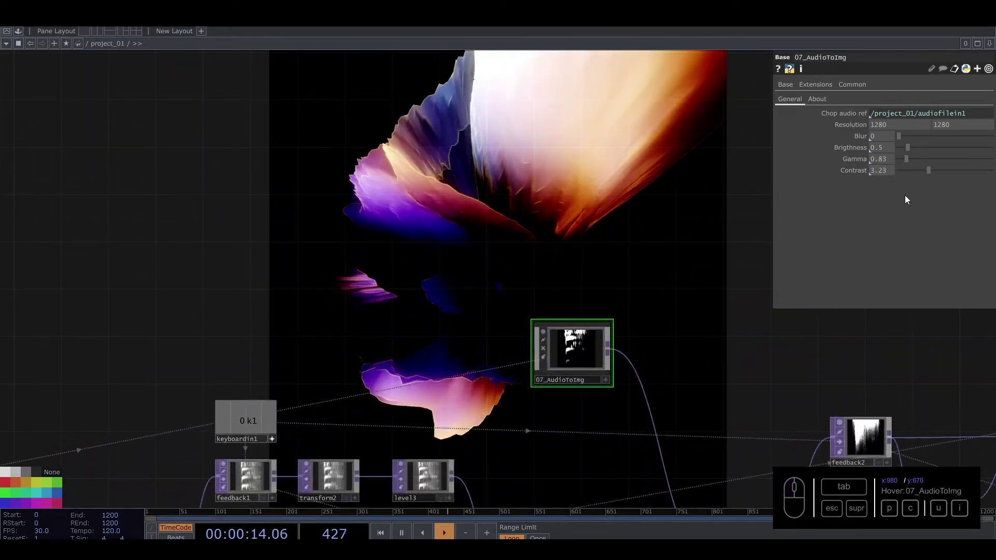
left_click_drag(919, 172, 912, 173)
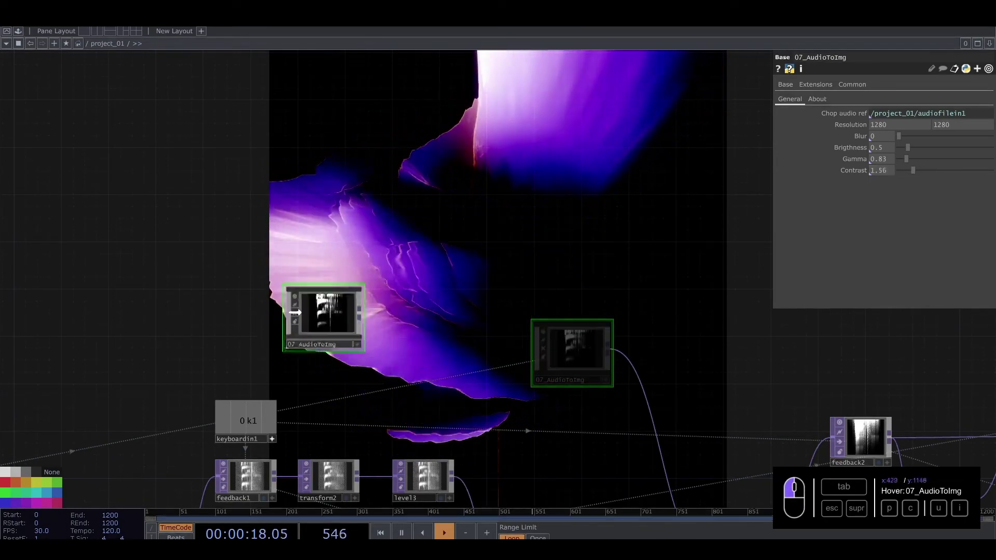
Shift the audio chain through level4, along with 07_AudioToImg, away from null4 to free space in front of it
scroll(532, 345, "down", 10)
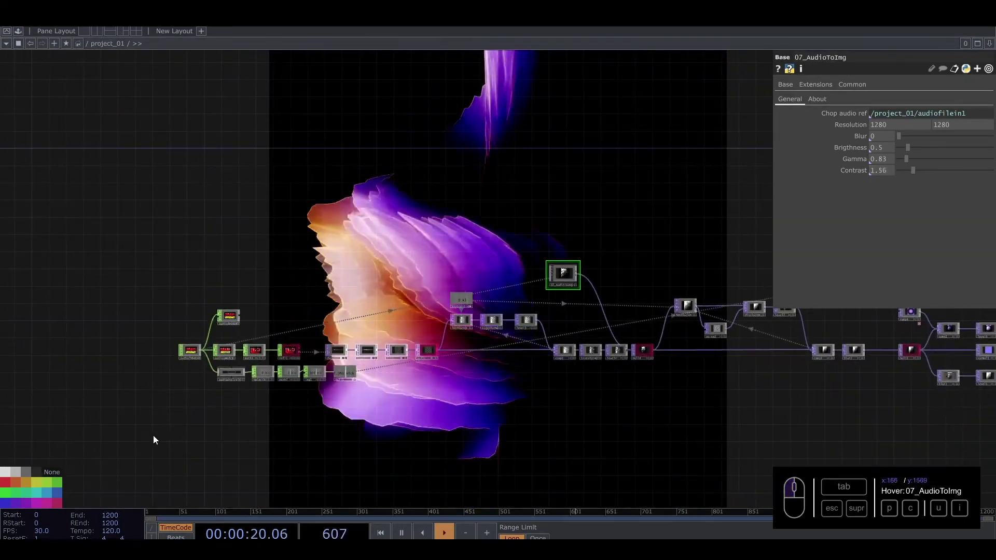
right_click_drag(621, 315, 617, 306)
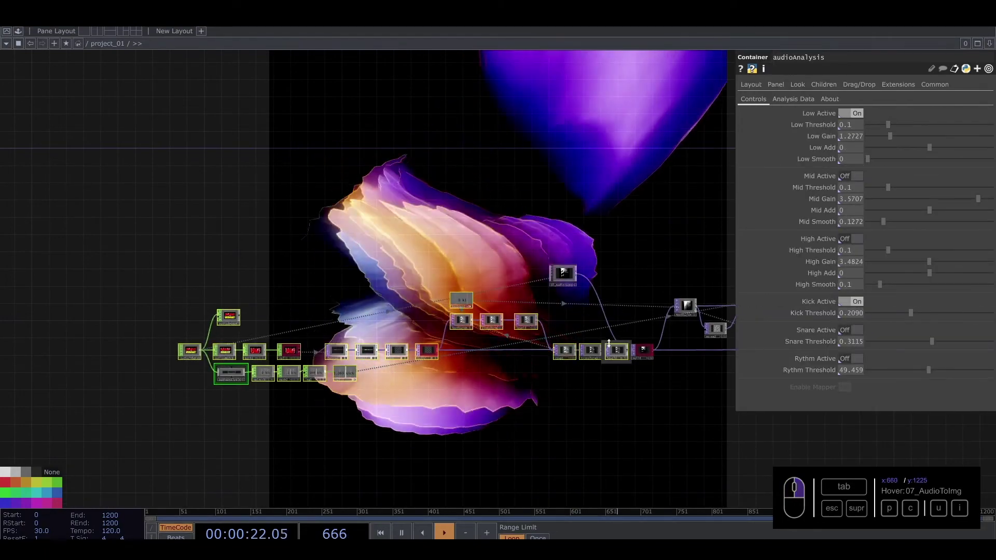
left_click_drag(616, 351, 502, 351)
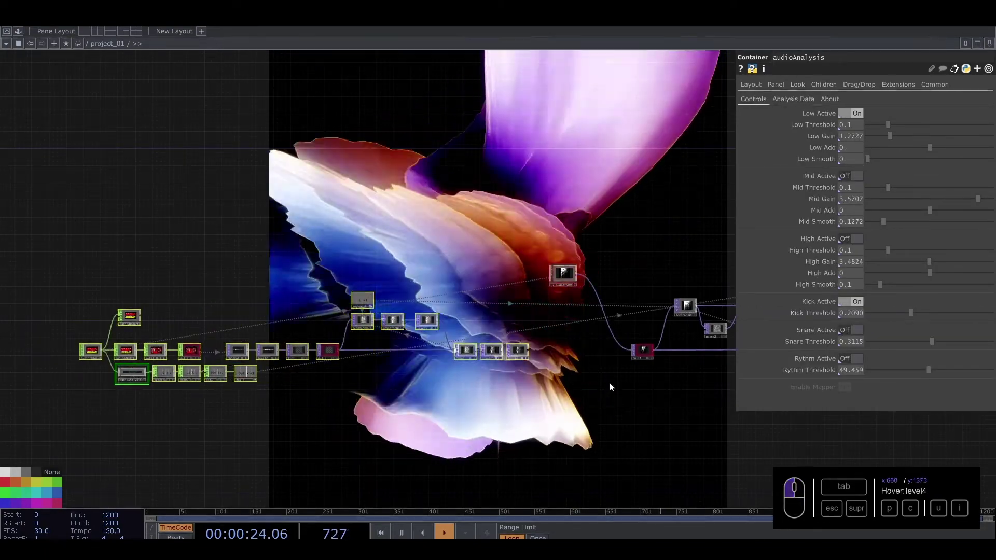
left_click_drag(568, 281, 546, 285)
left_click_drag(556, 356, 507, 349)
Insert a Switch TOP between 07_AudioToImg and null4 and connect level4 as its second input
scroll(522, 345, "up", 3)
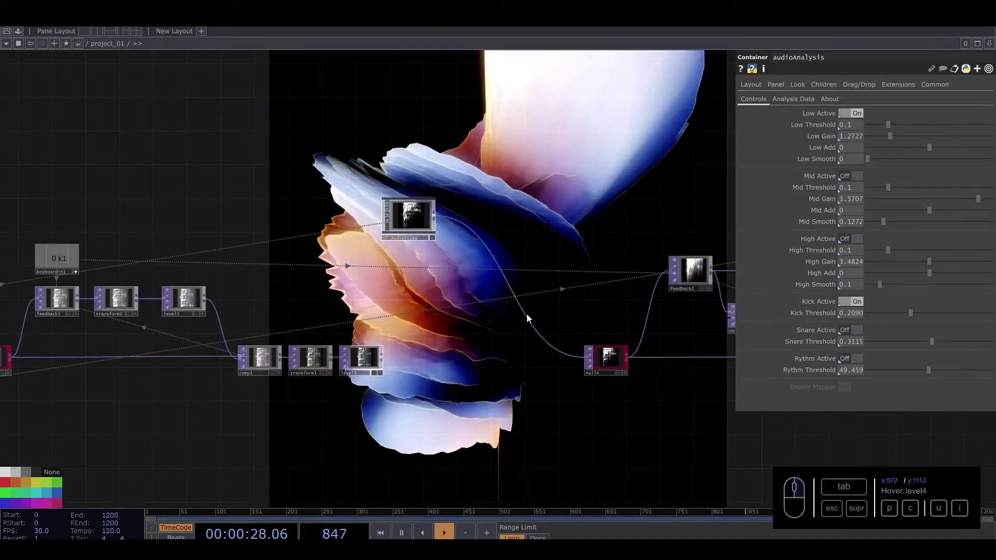
right_click(529, 315)
left_click(541, 306)
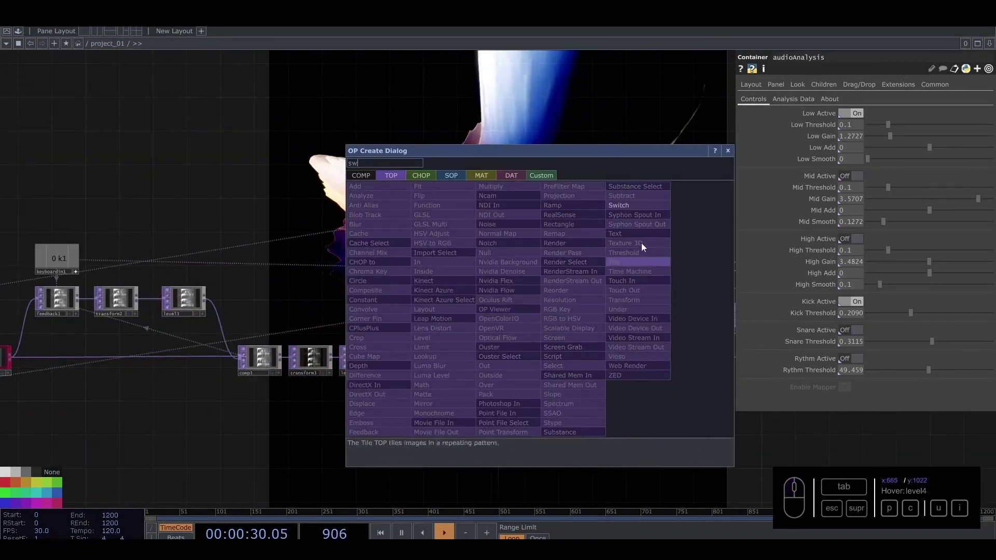
key("Escape")
left_click(537, 358)
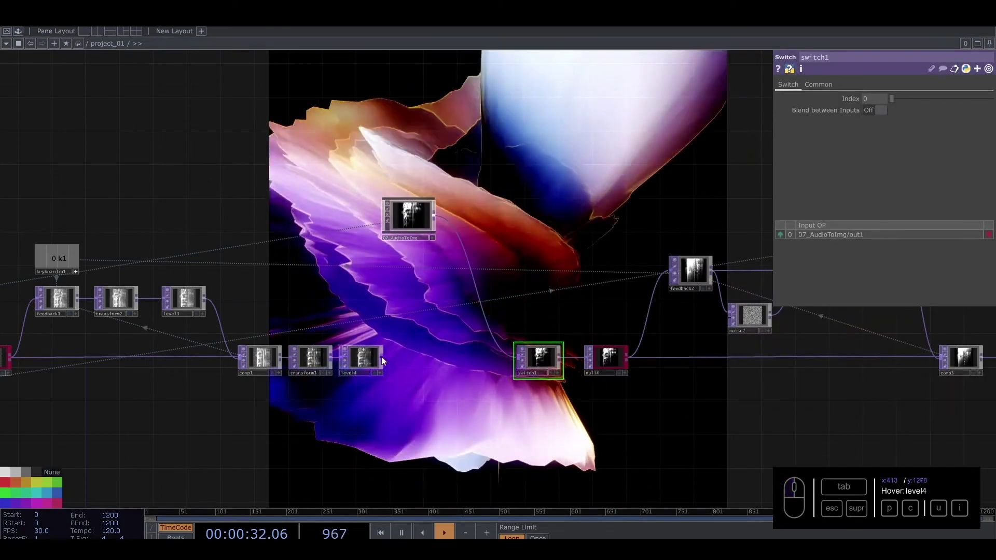
left_click_drag(385, 355, 521, 360)
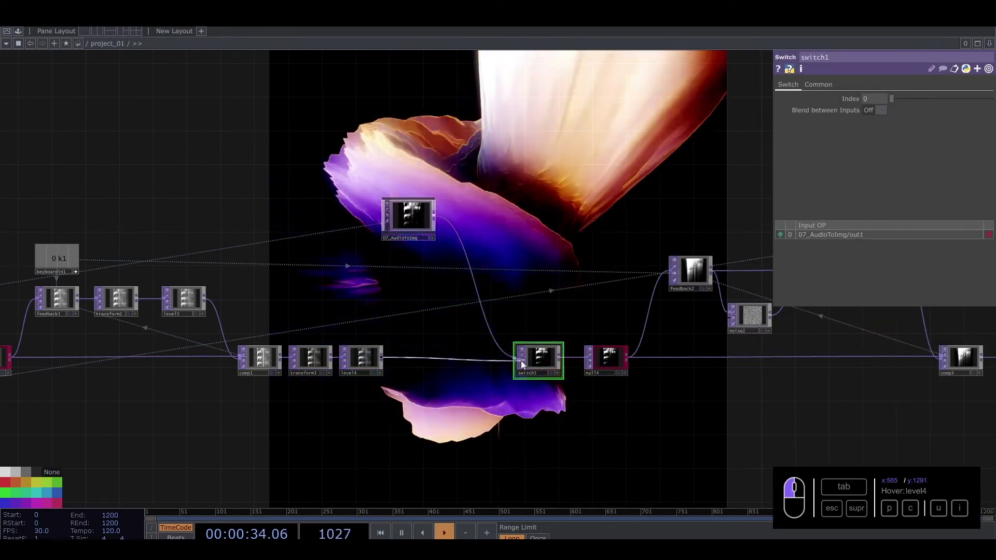
left_click(875, 99)
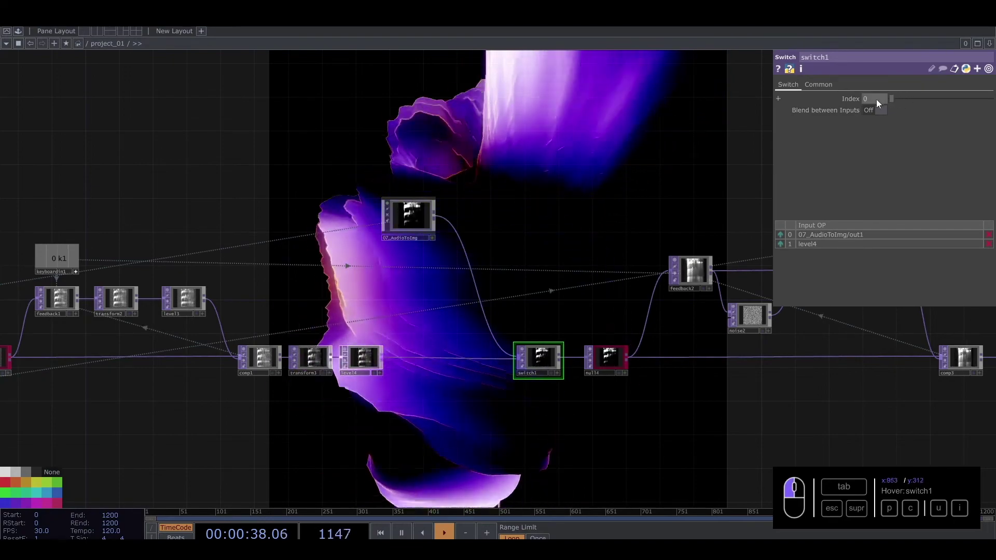
Color the 07_AudioToImg node purple and the switch1 node blue
scroll(451, 224, "up", 5)
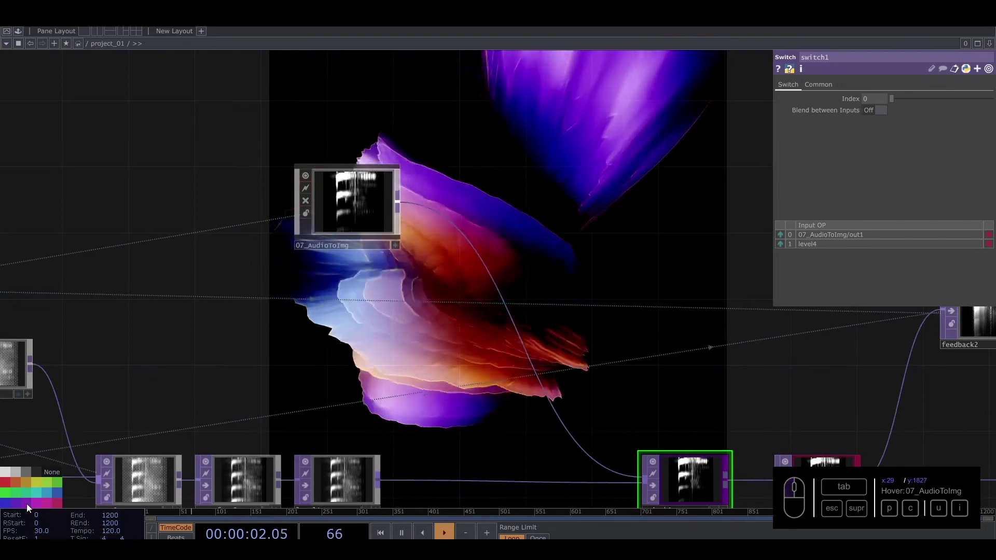
left_click(398, 233)
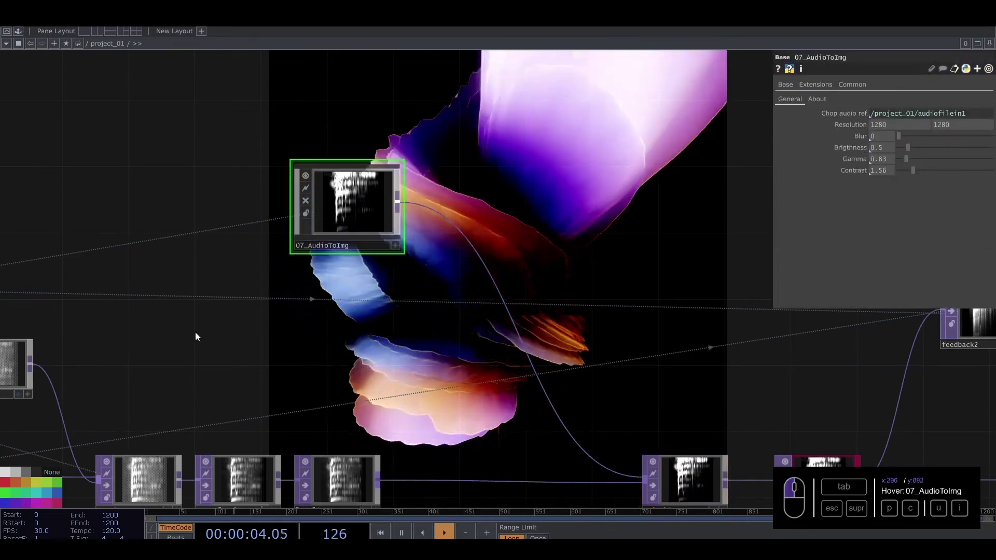
scroll(368, 346, "down", 2)
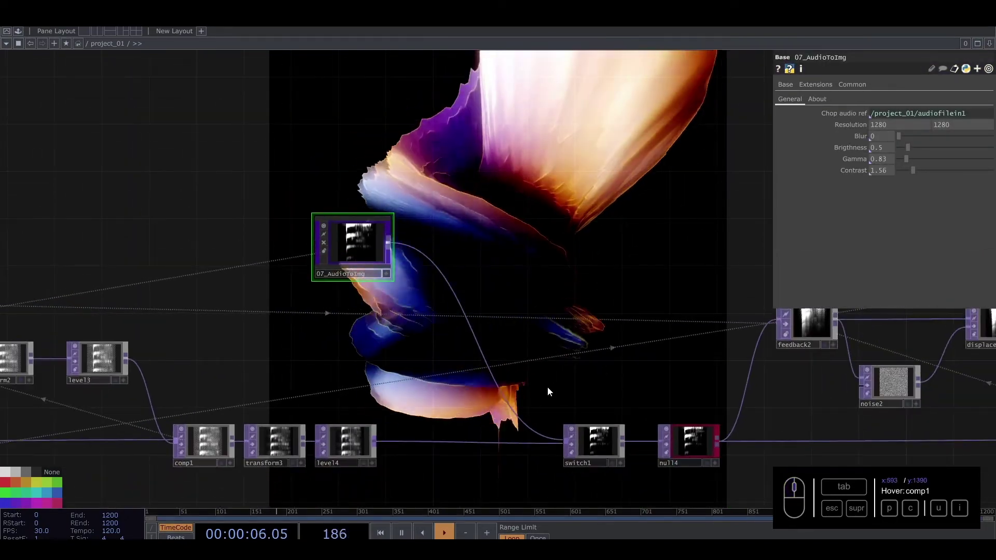
left_click(597, 444)
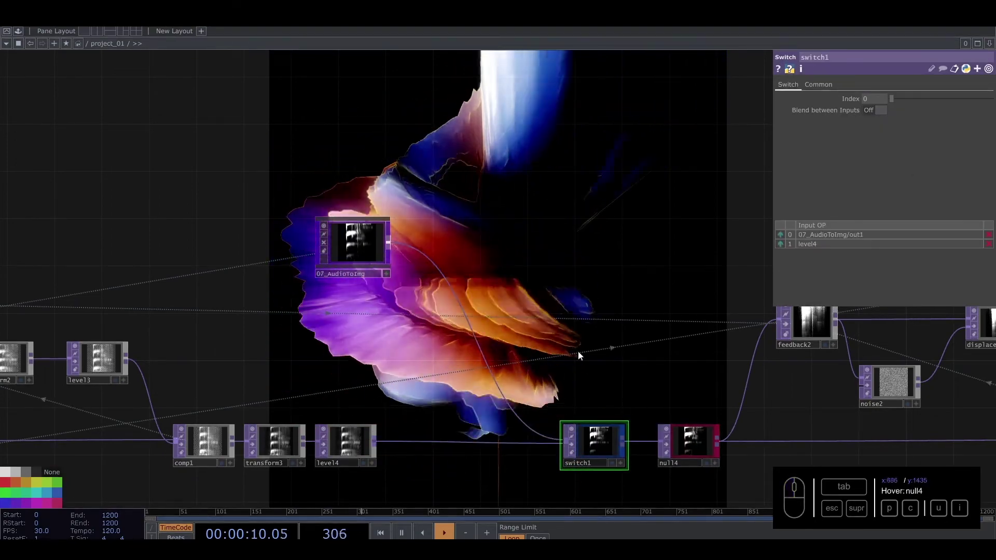
Try several Blur strengths on 07_AudioToImg and set Blur to 7.3
left_click(363, 246)
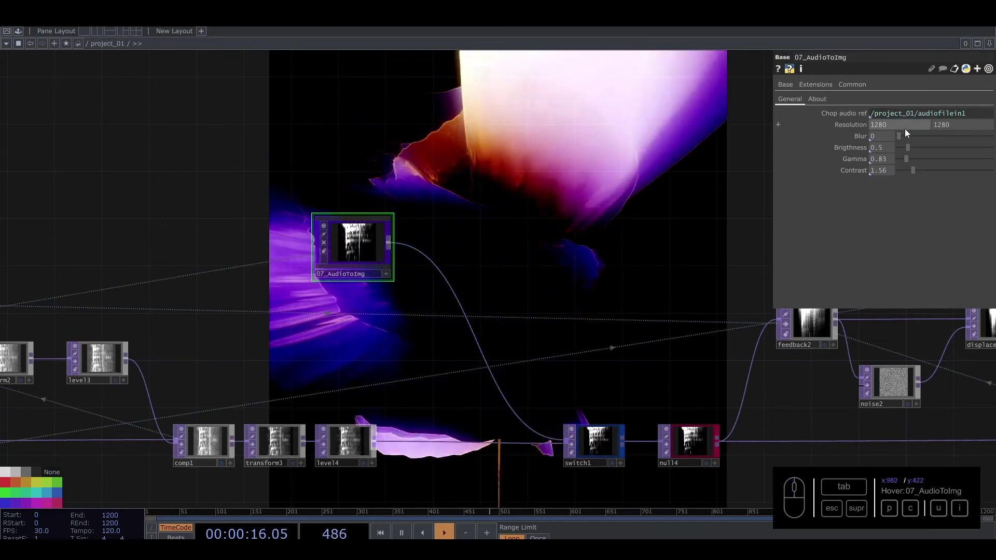
left_click_drag(901, 135, 943, 136)
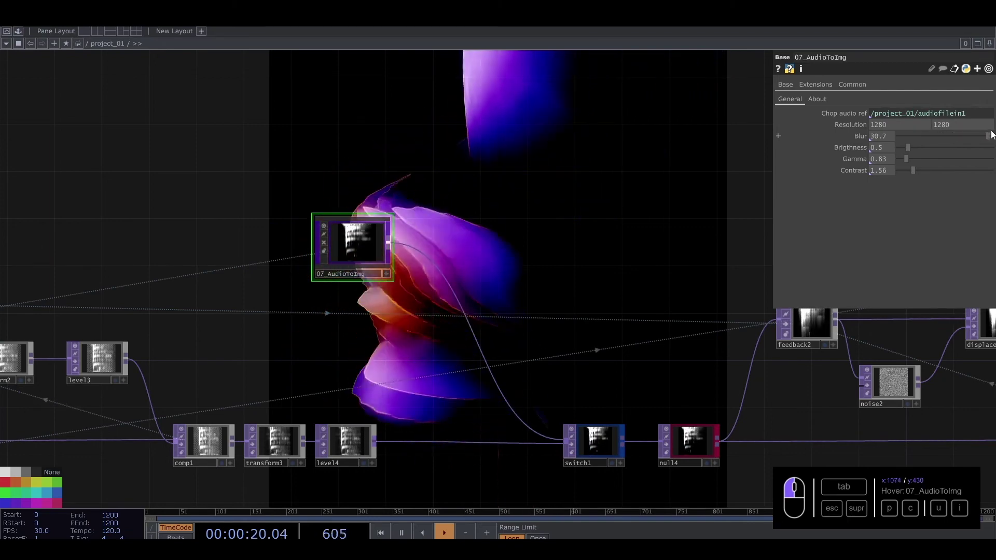
left_click_drag(991, 136, 907, 136)
scroll(423, 291, "down", 5)
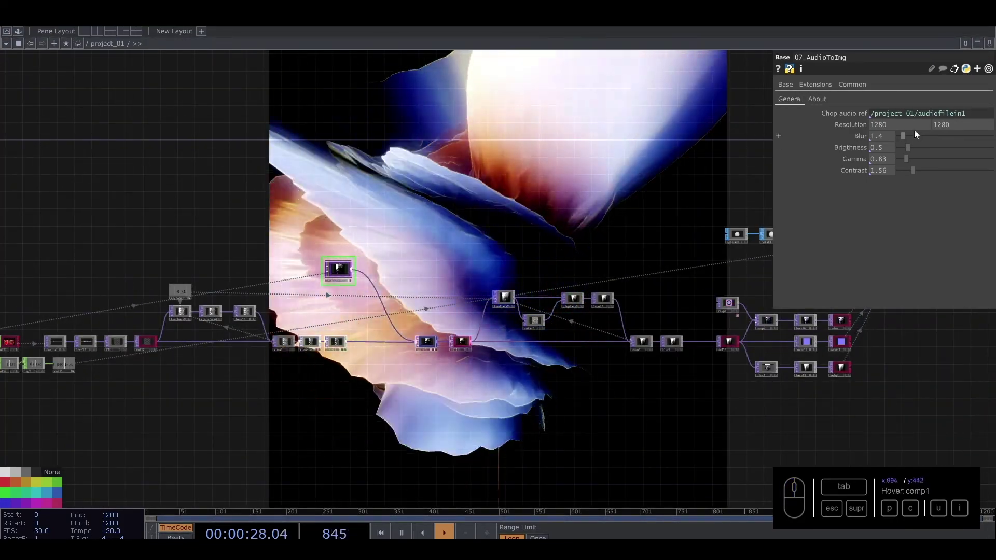
left_click_drag(904, 136, 920, 138)
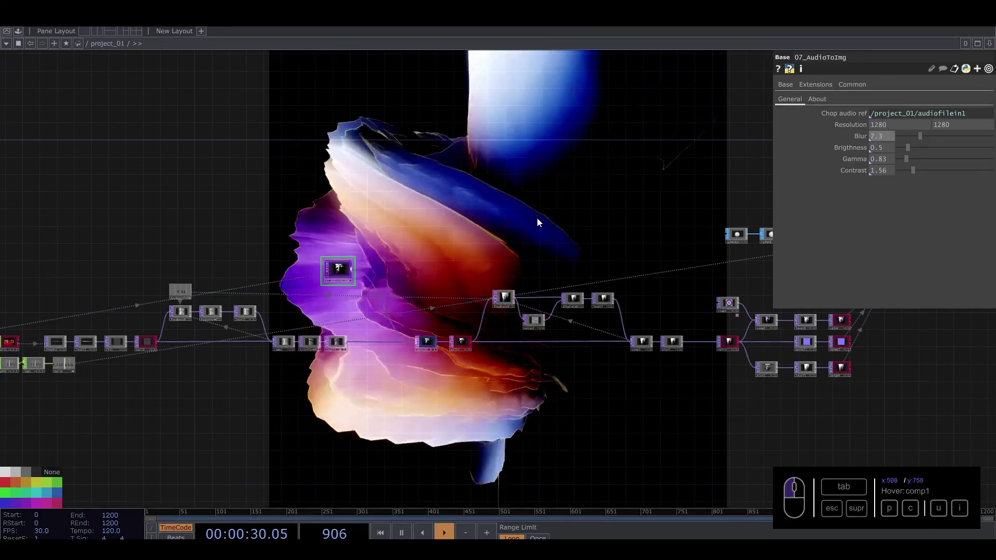
left_click_drag(537, 217, 324, 263)
scroll(338, 262, "down", 5)
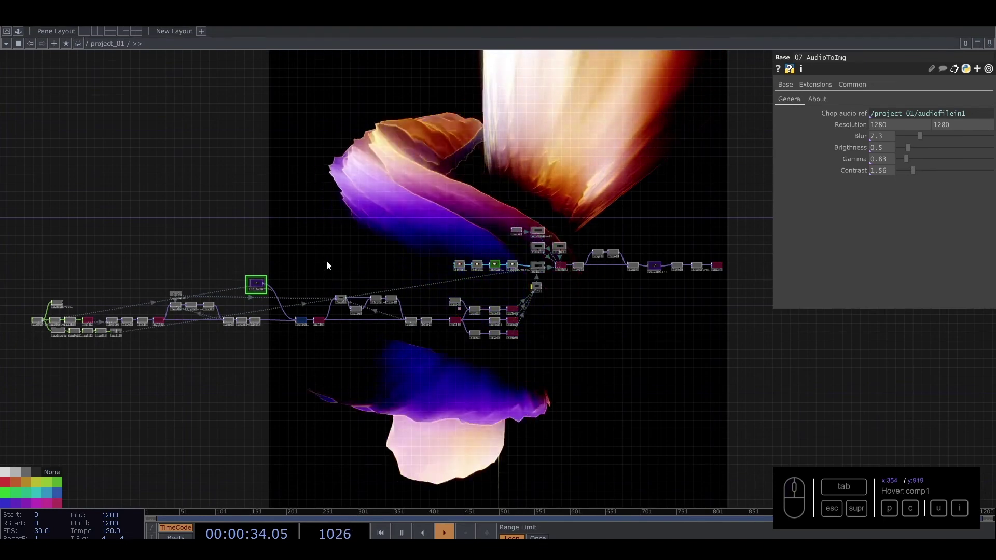